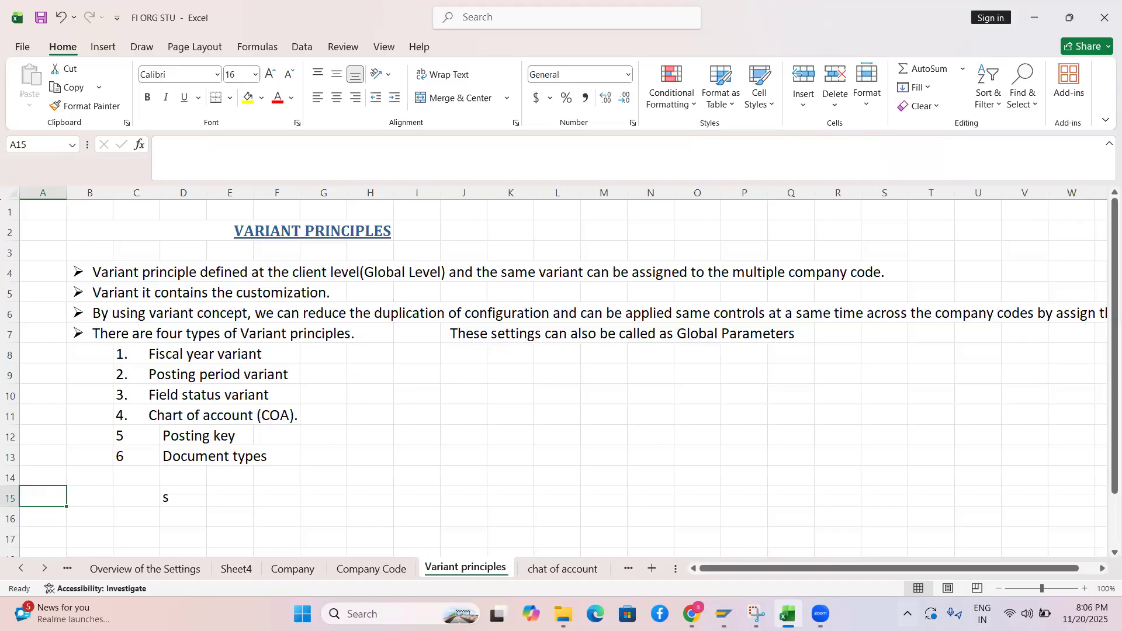
Log on to the S4HANA system in client 800 with the saved user name and the account password
click(724, 613)
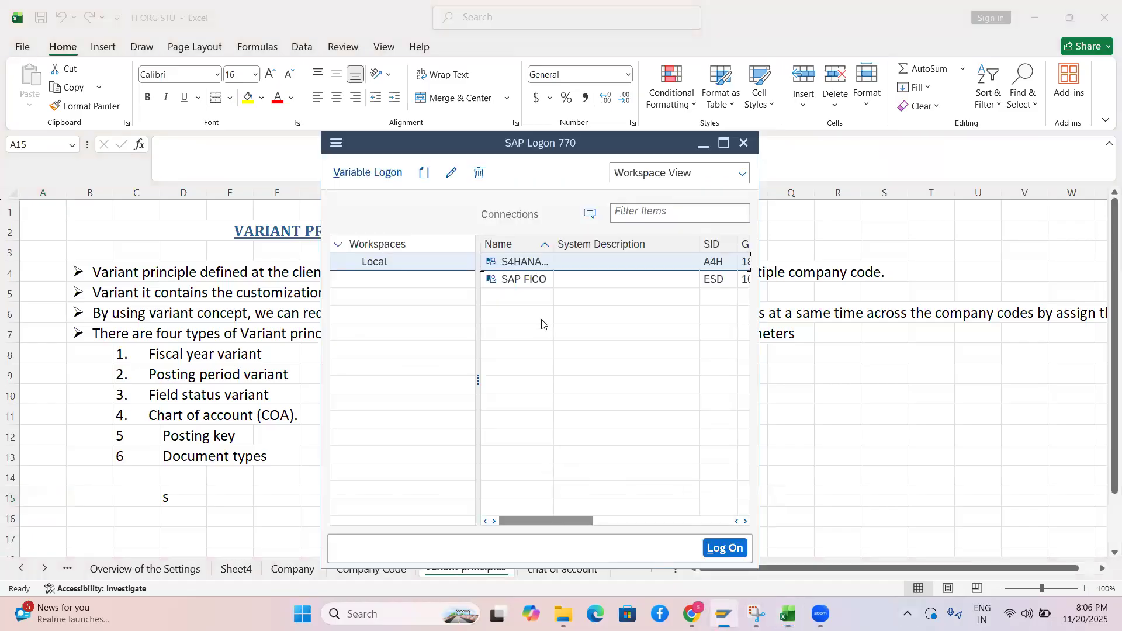
double_click(528, 262)
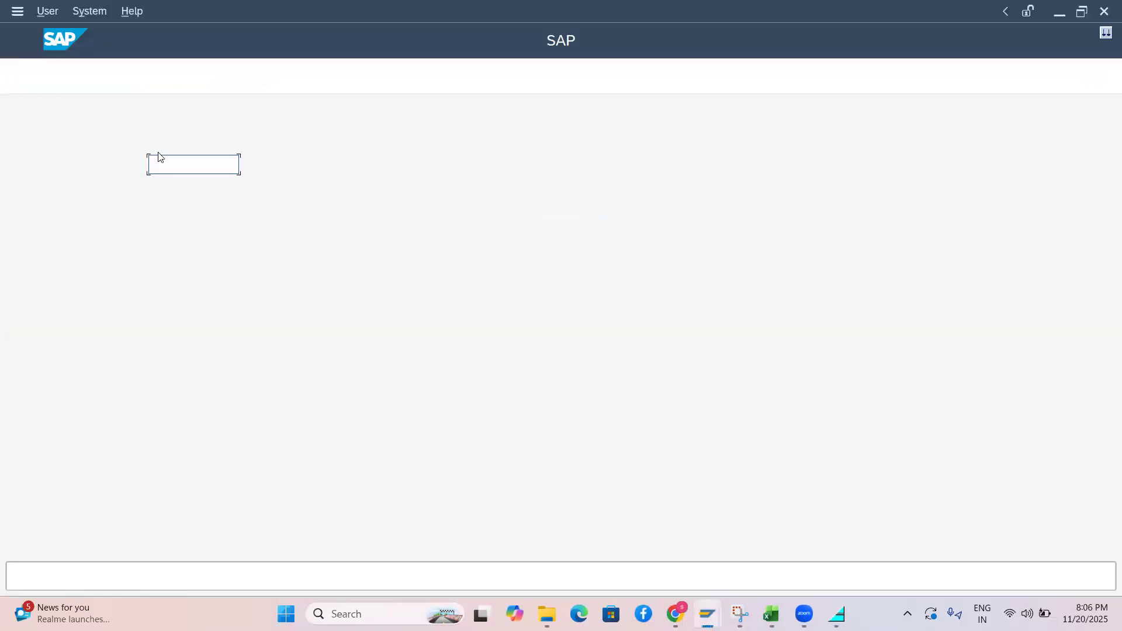
click(172, 174)
click(177, 185)
click(178, 188)
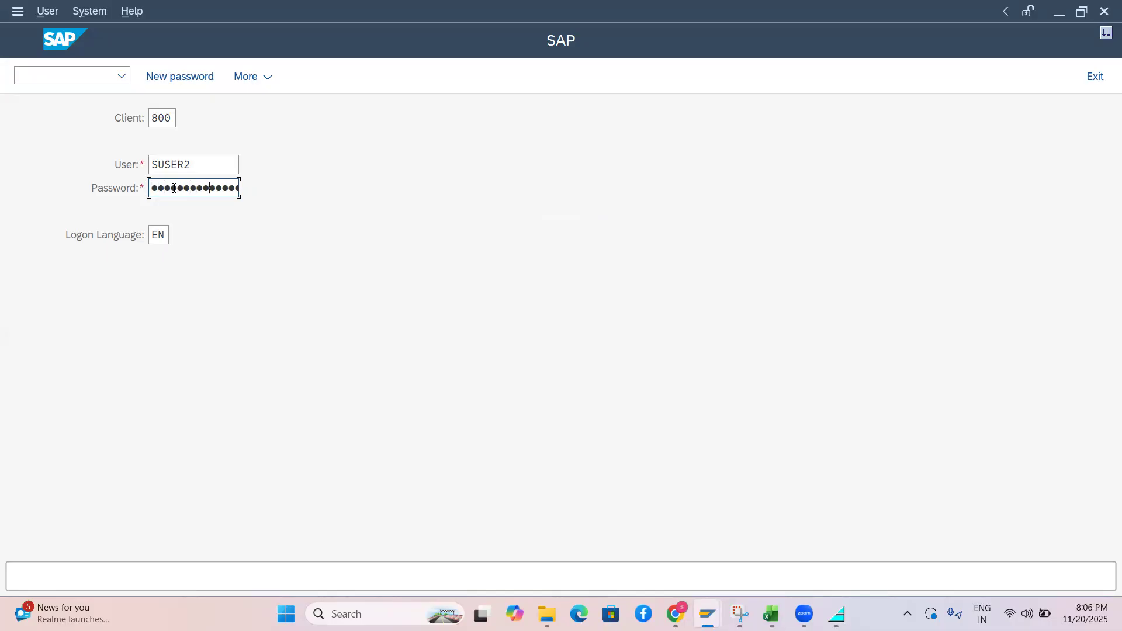
key(Return)
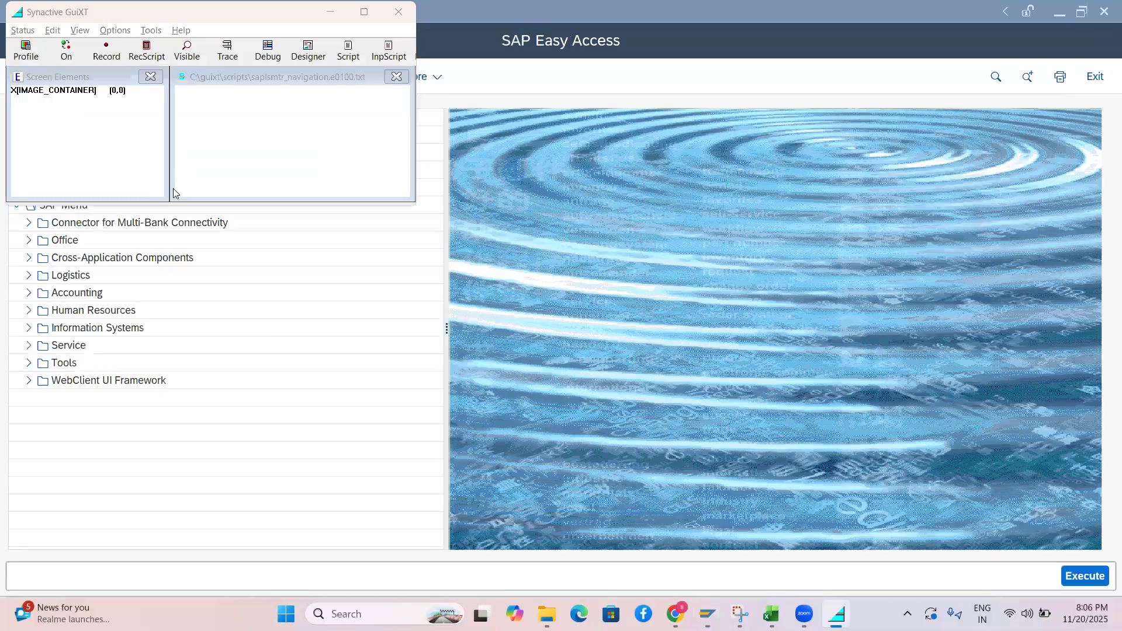
Open the fiscal year variants table (OB29), tick variant 1A, and return to the Excel notes
text(b29)
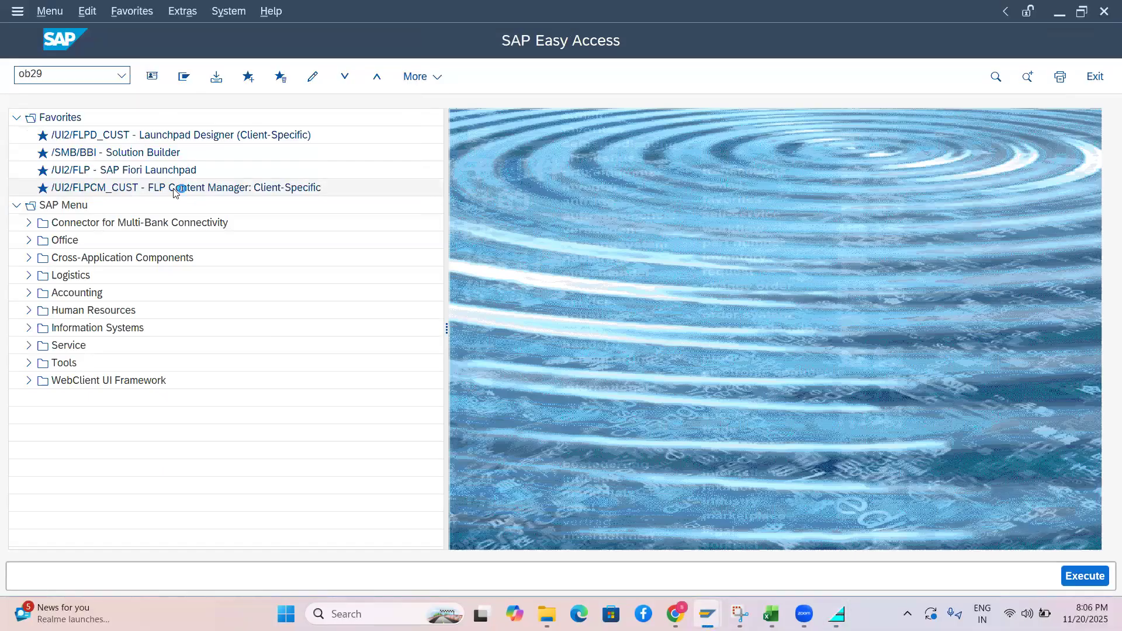
key(Return)
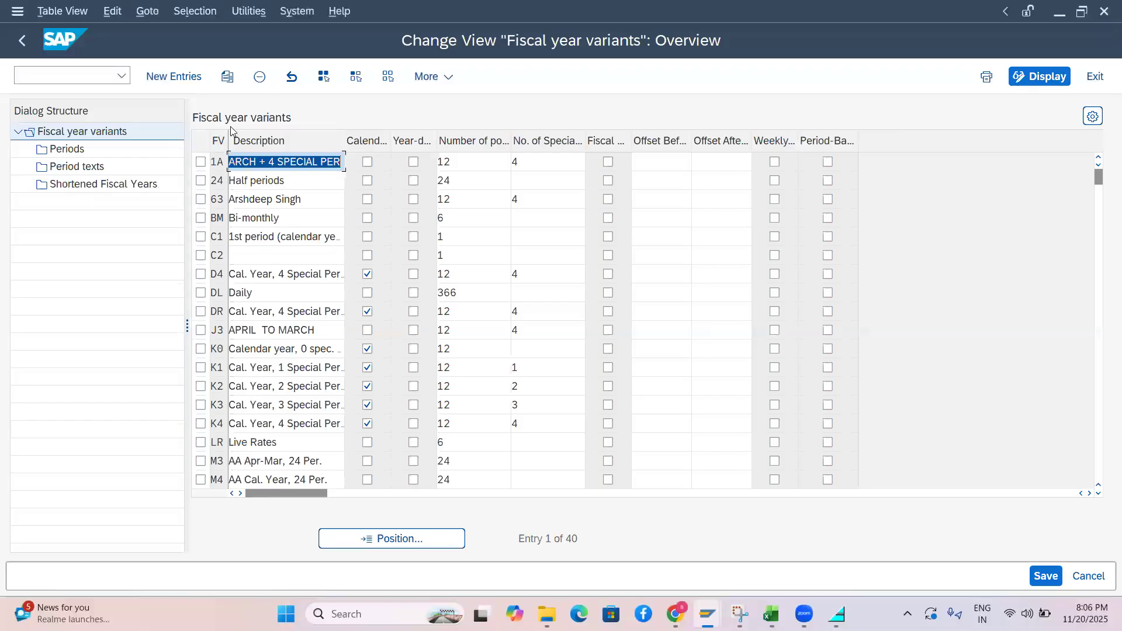
click(201, 162)
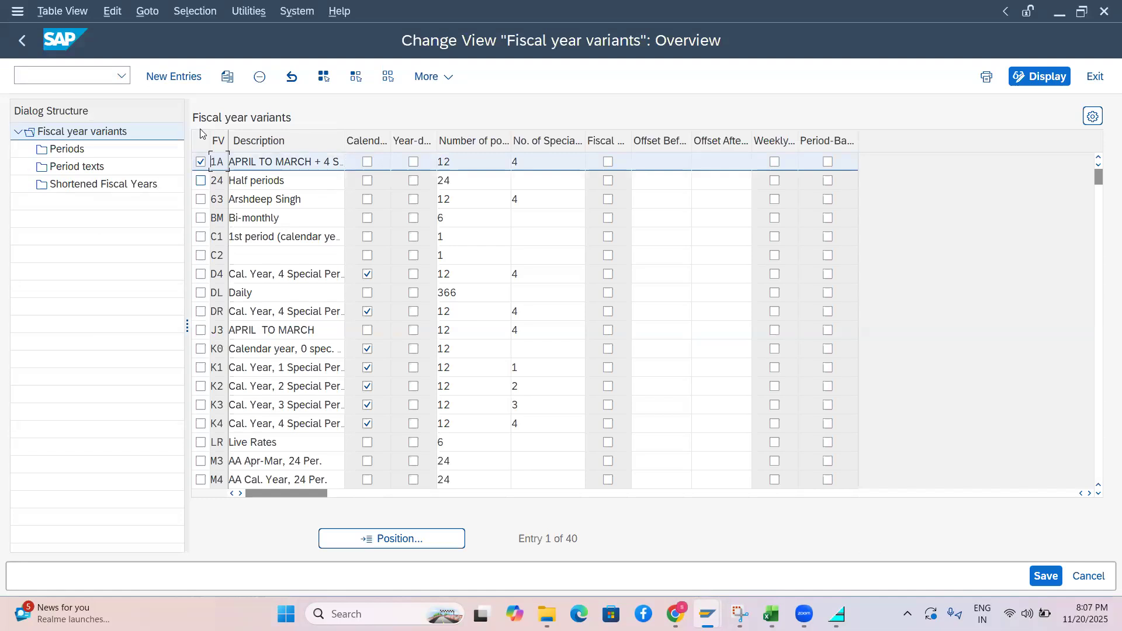
key(alt+Tab)
key(alt+Tab)
key(alt+Tab)
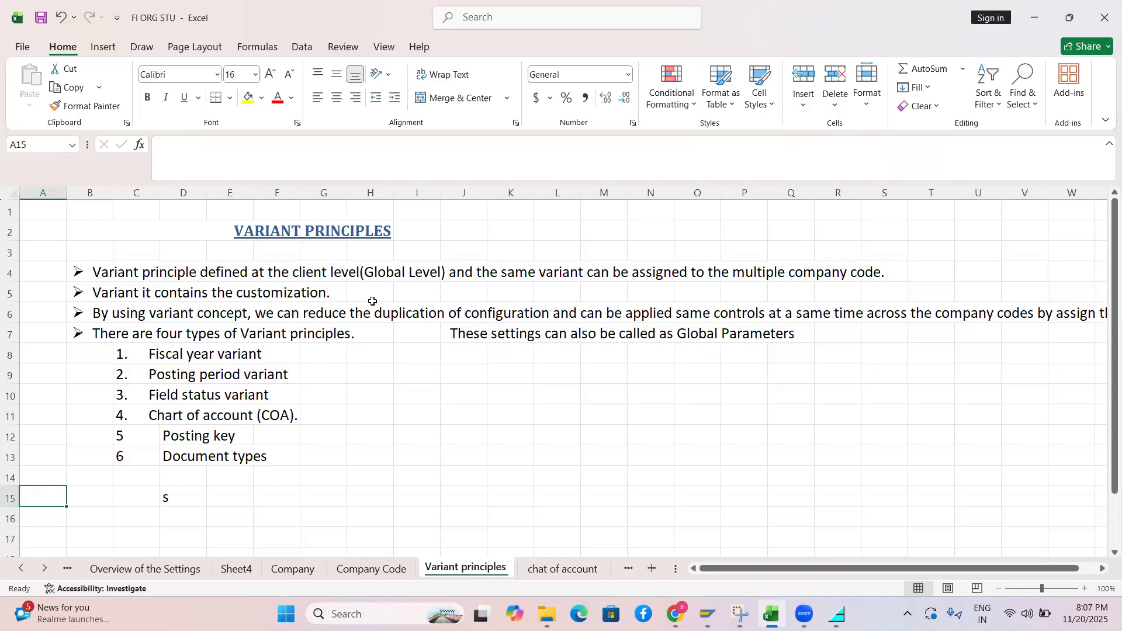
key(alt+Tab)
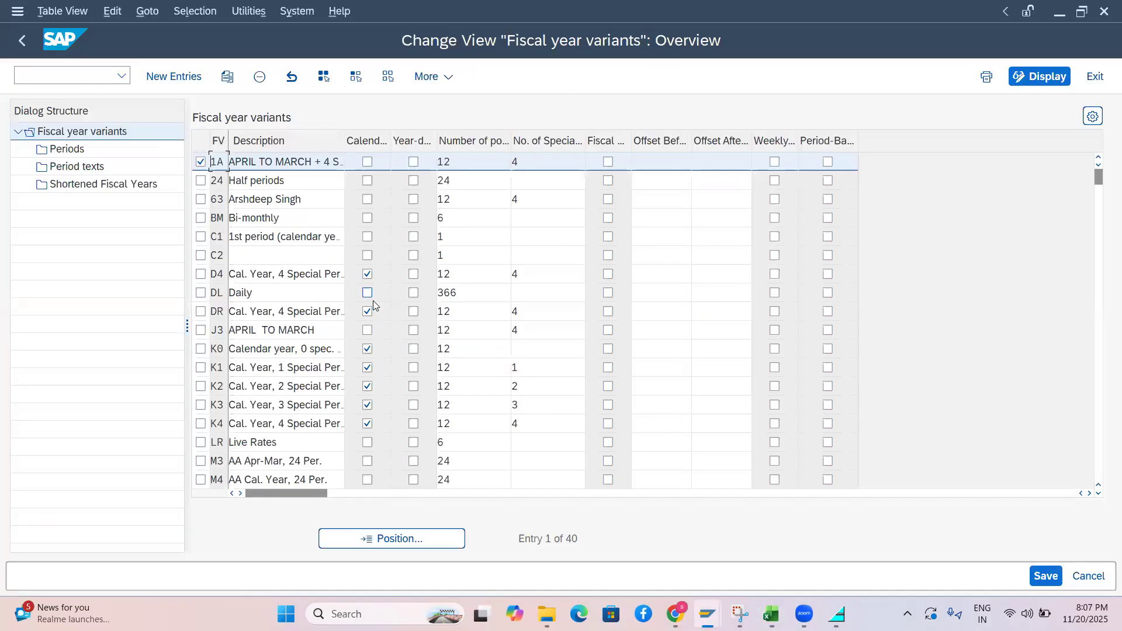
key(alt+Tab)
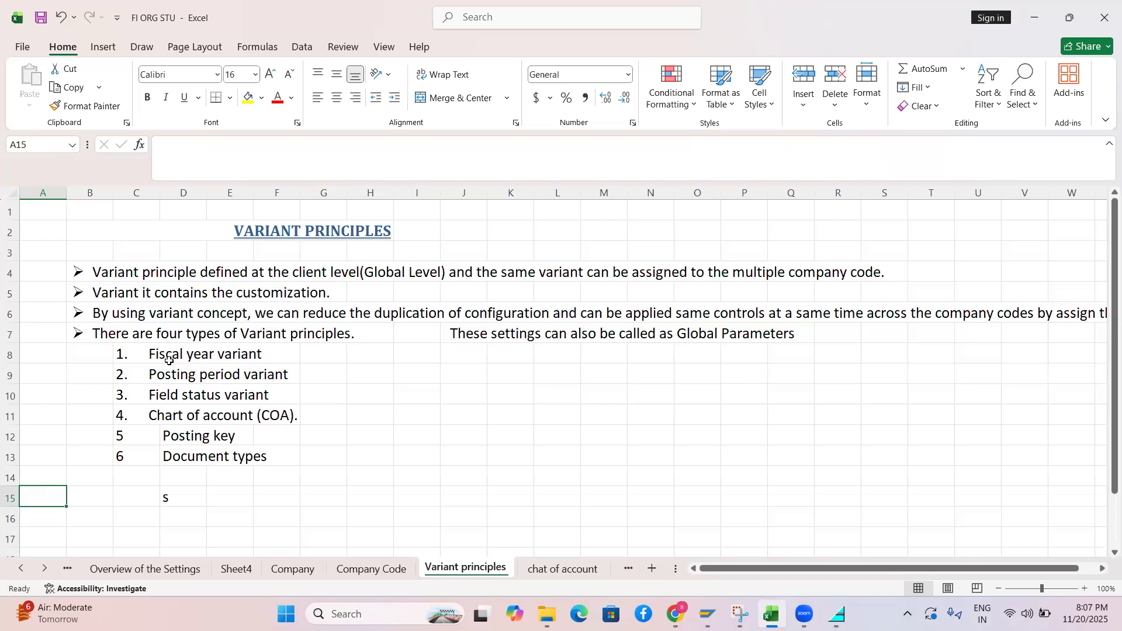
click(164, 379)
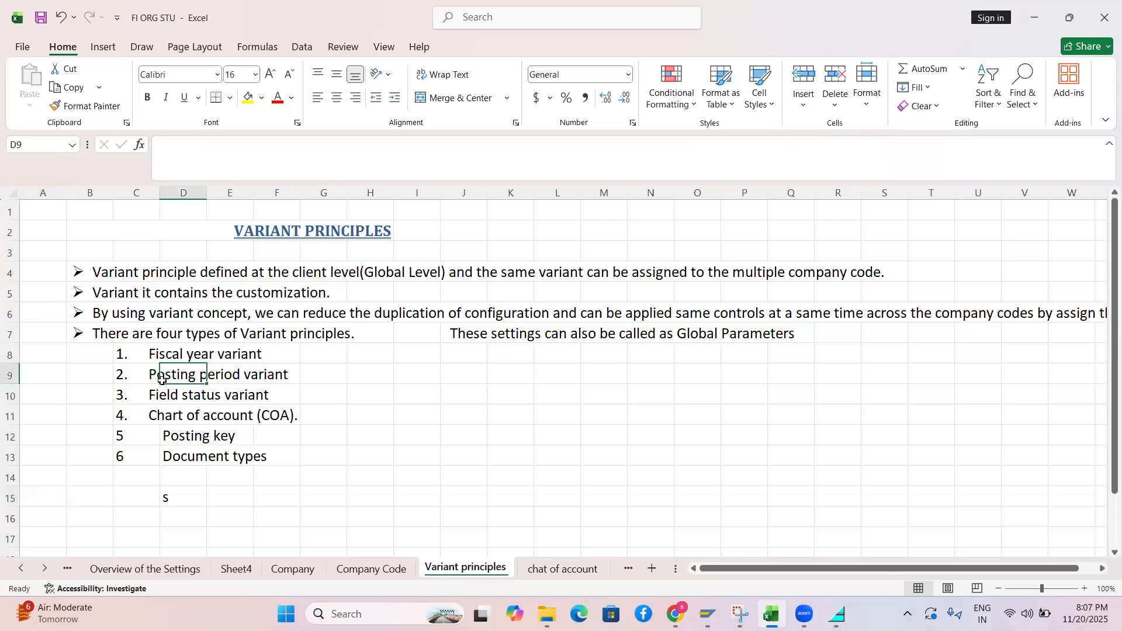
click(153, 399)
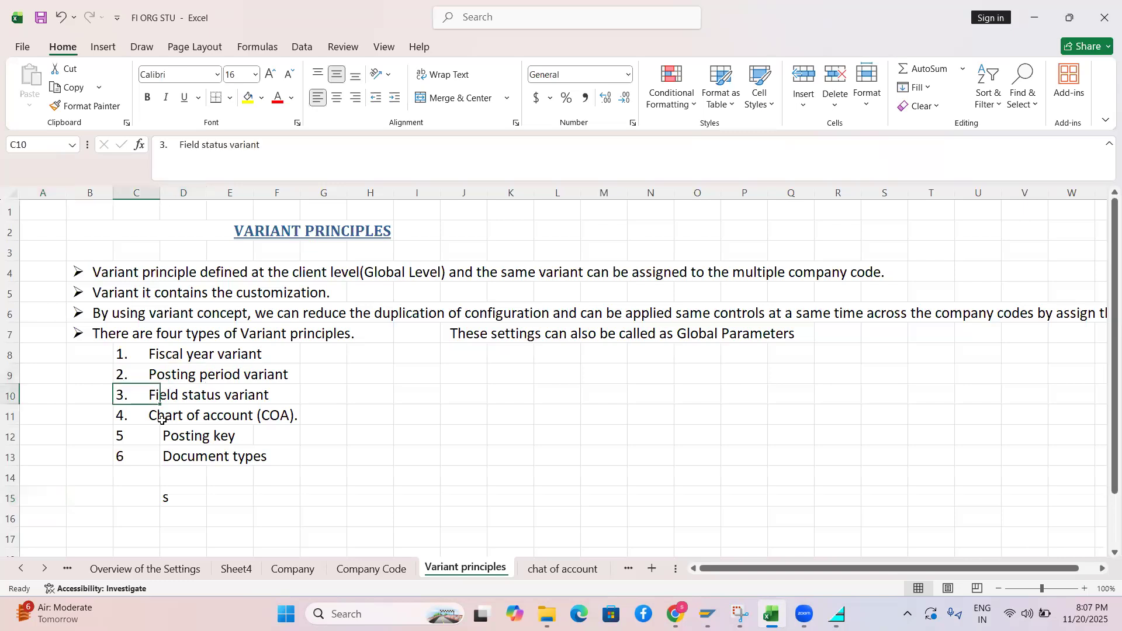
click(162, 421)
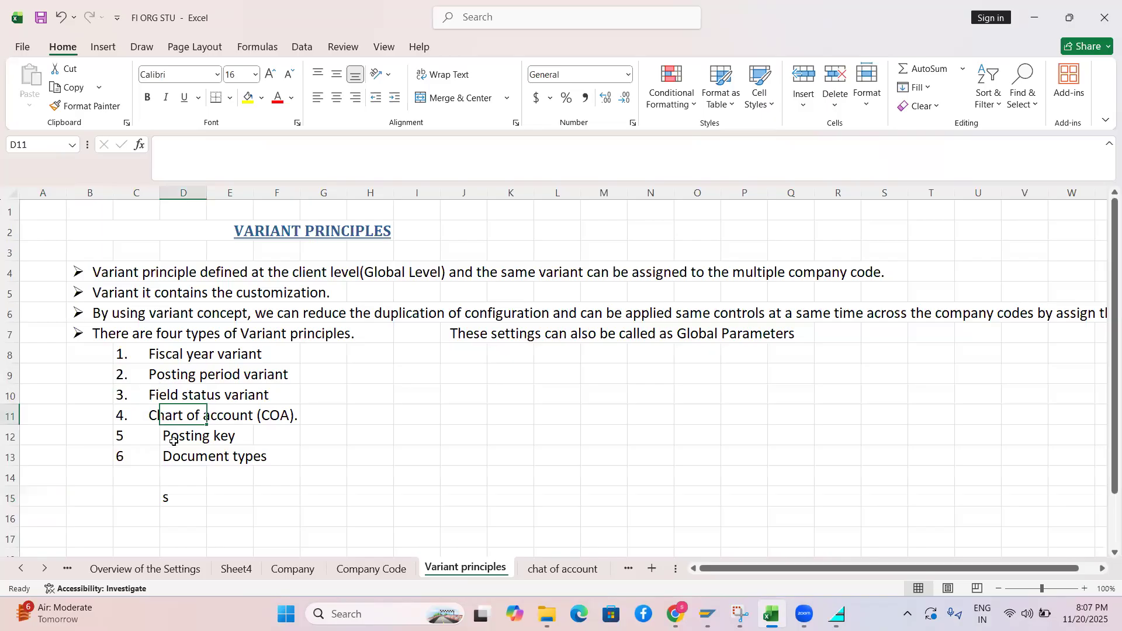
click(173, 442)
click(178, 461)
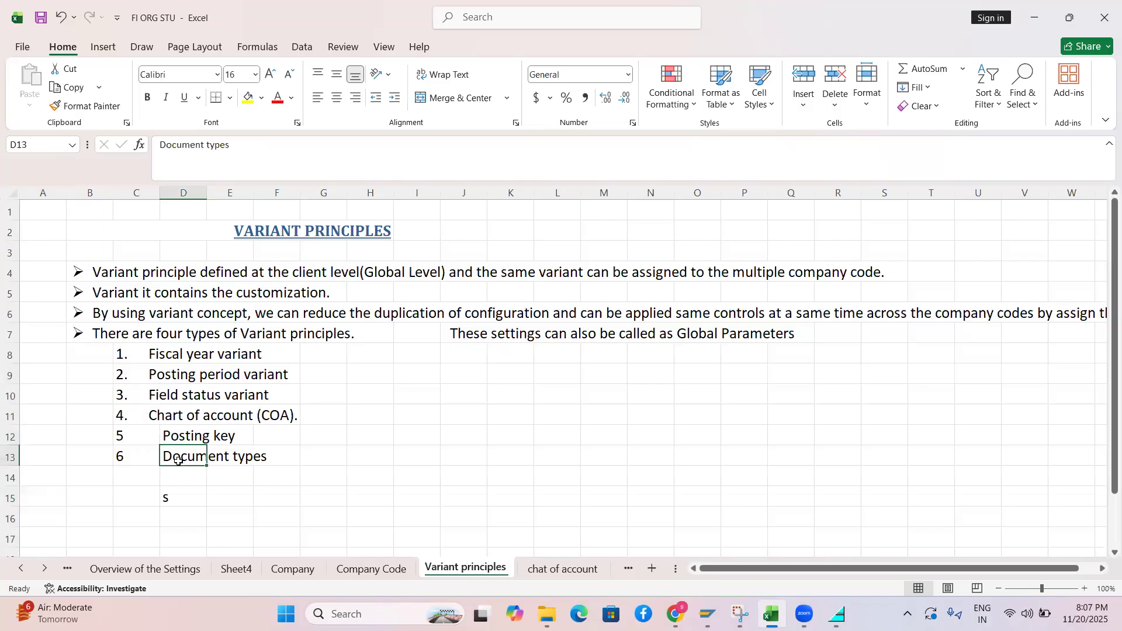
drag(120, 358, 271, 456)
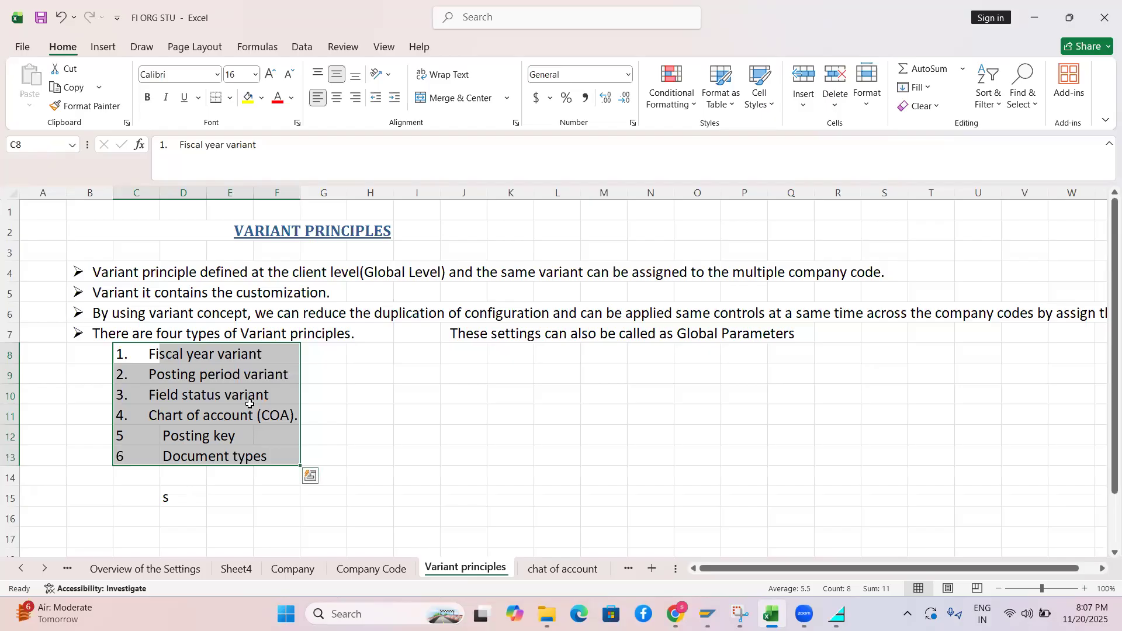
Show the Operational COA type on the 'chat of account' sheet, then return to SAP's fiscal year variants
click(551, 571)
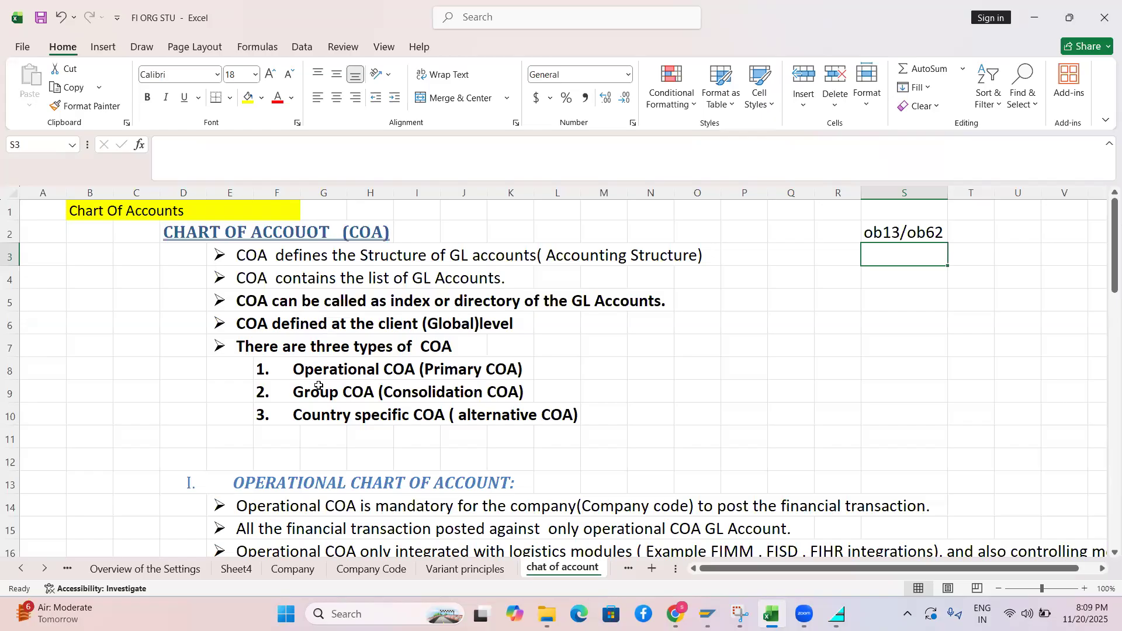
click(313, 367)
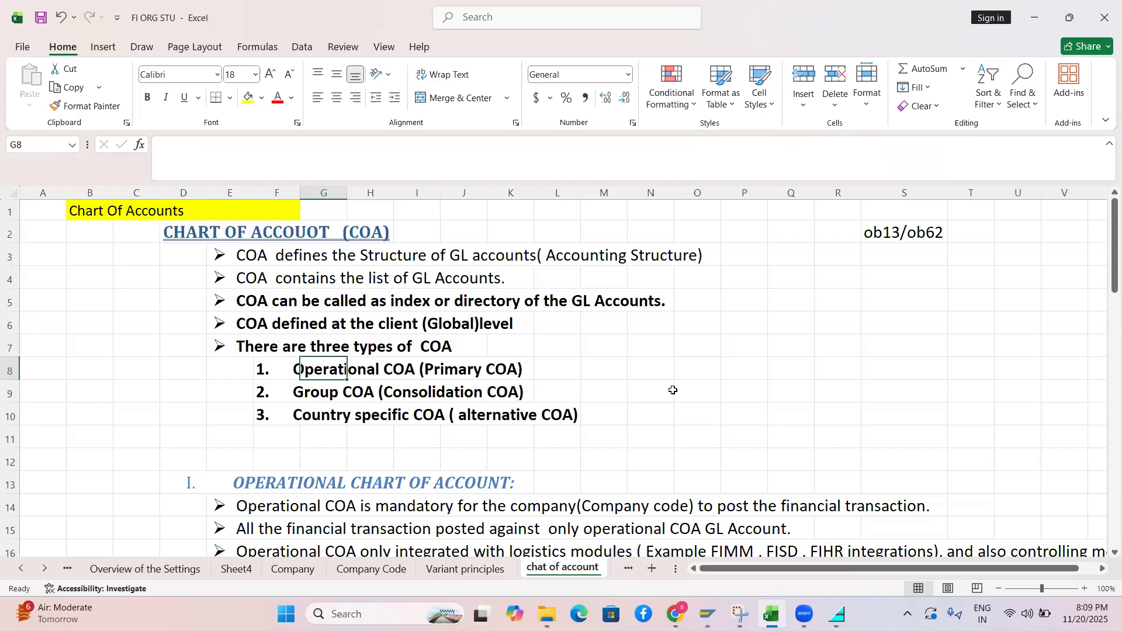
mouse_move(708, 614)
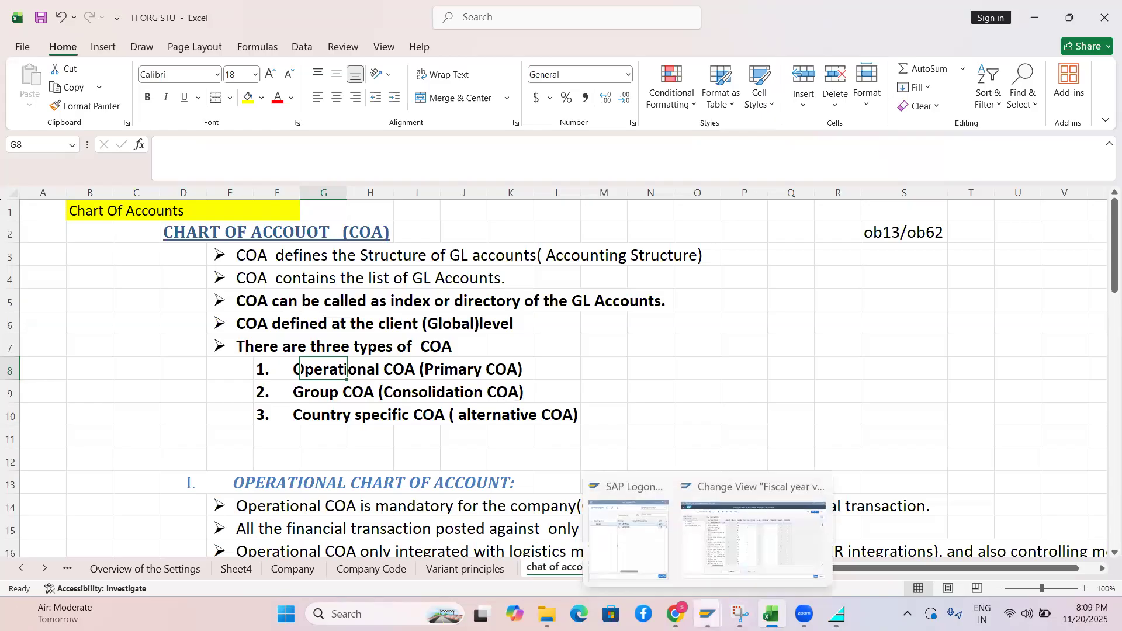
click(714, 520)
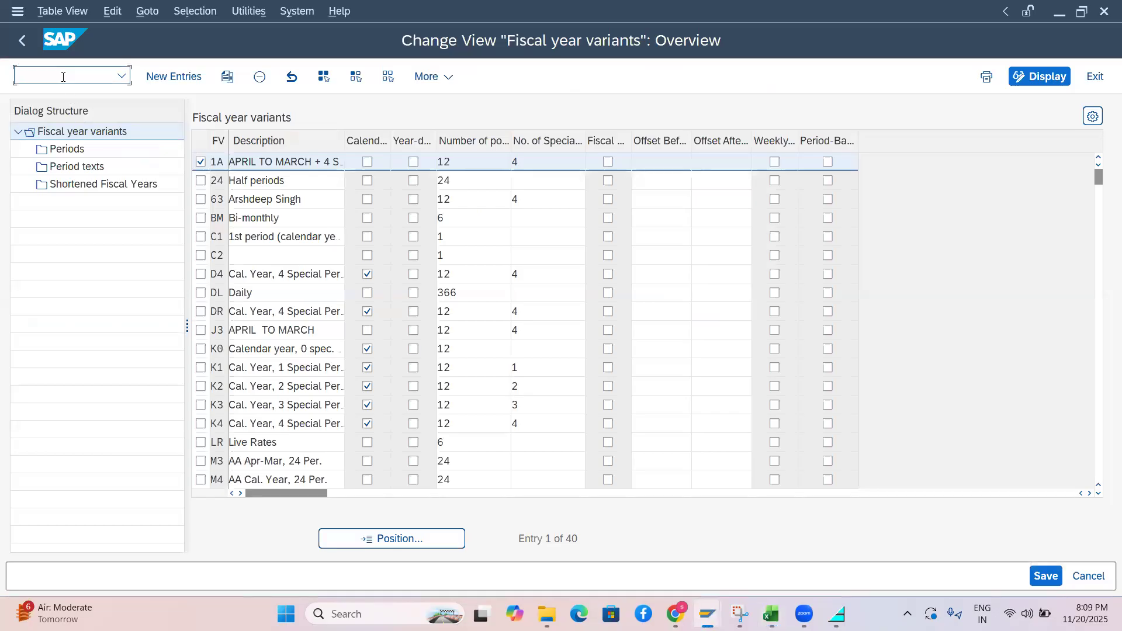
Open the list of all charts of accounts with transaction /nOB13
text(ob3)
key(BackSpace)
key(BackSpace)
key(BackSpace)
text(ob12)
key(Return)
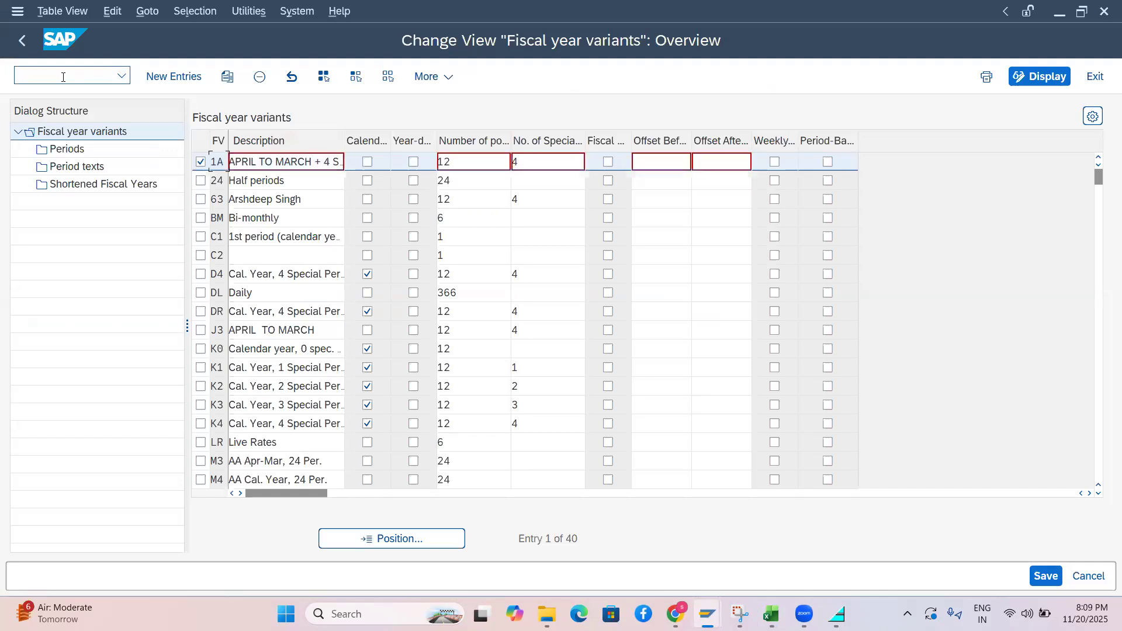
text(/nob13)
key(Return)
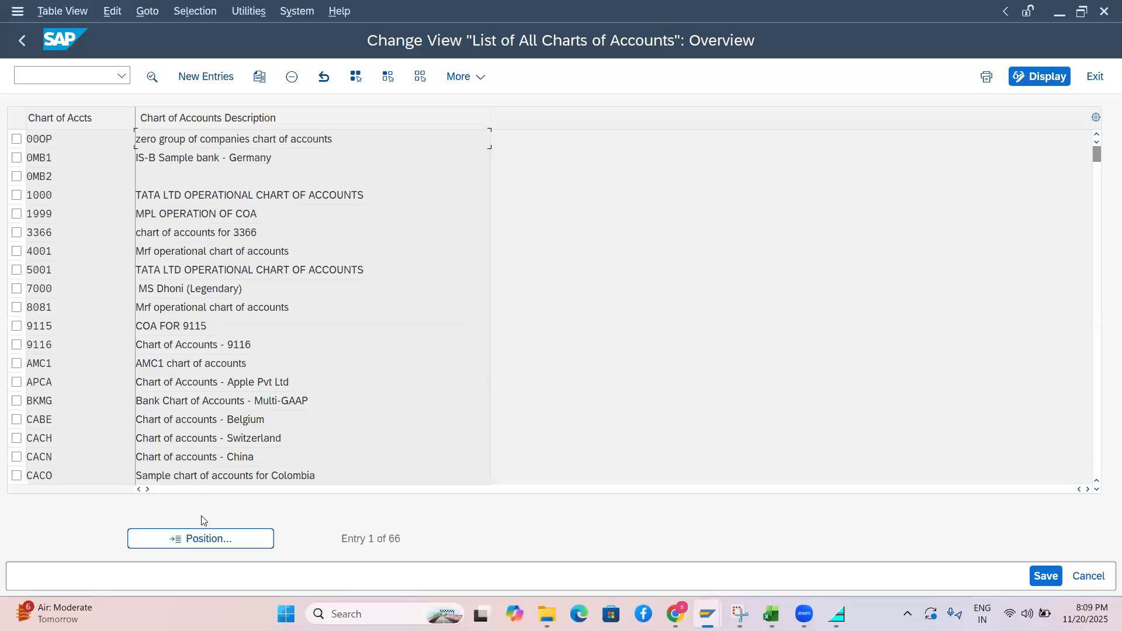
Jump the list to CABE and open the CAFI (Finland) chart of accounts details
click(207, 539)
text(CABE)
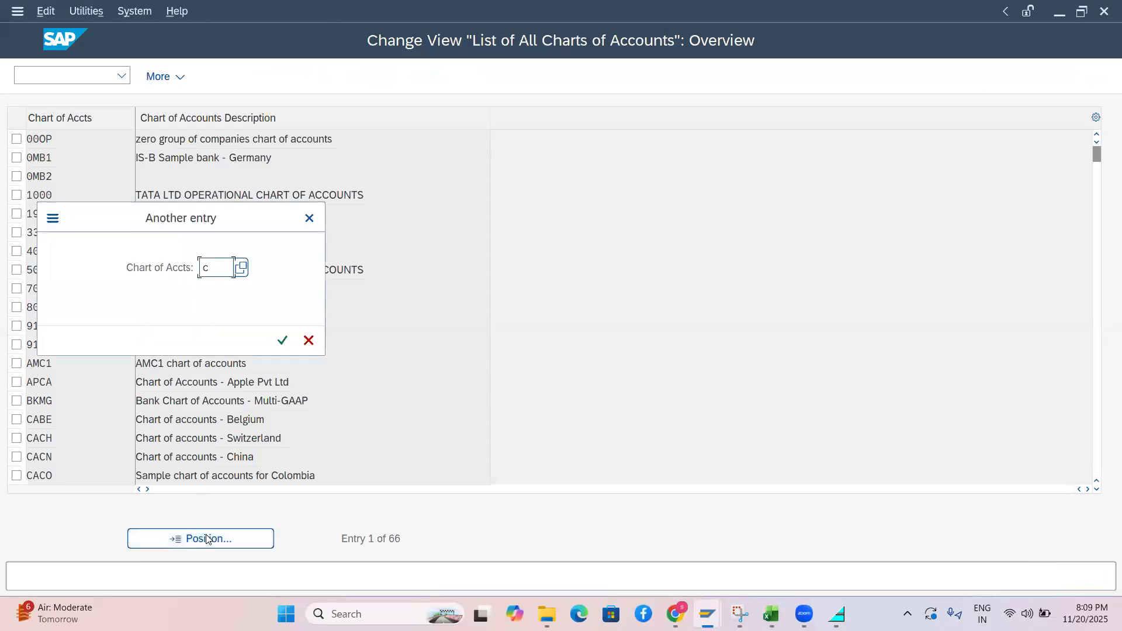
key(Return)
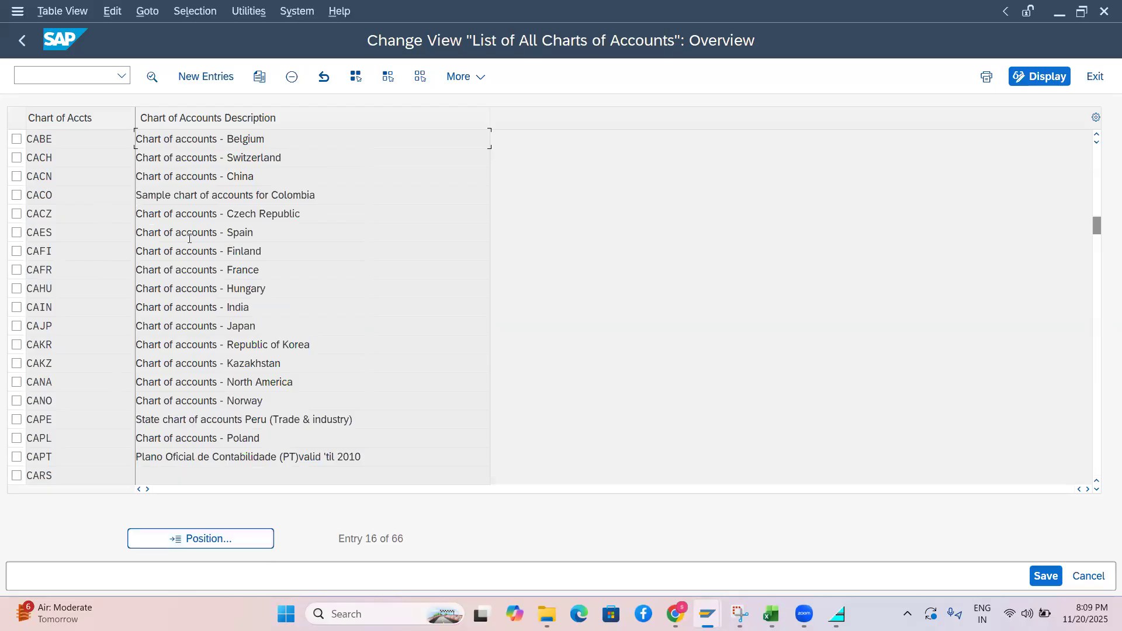
double_click(52, 250)
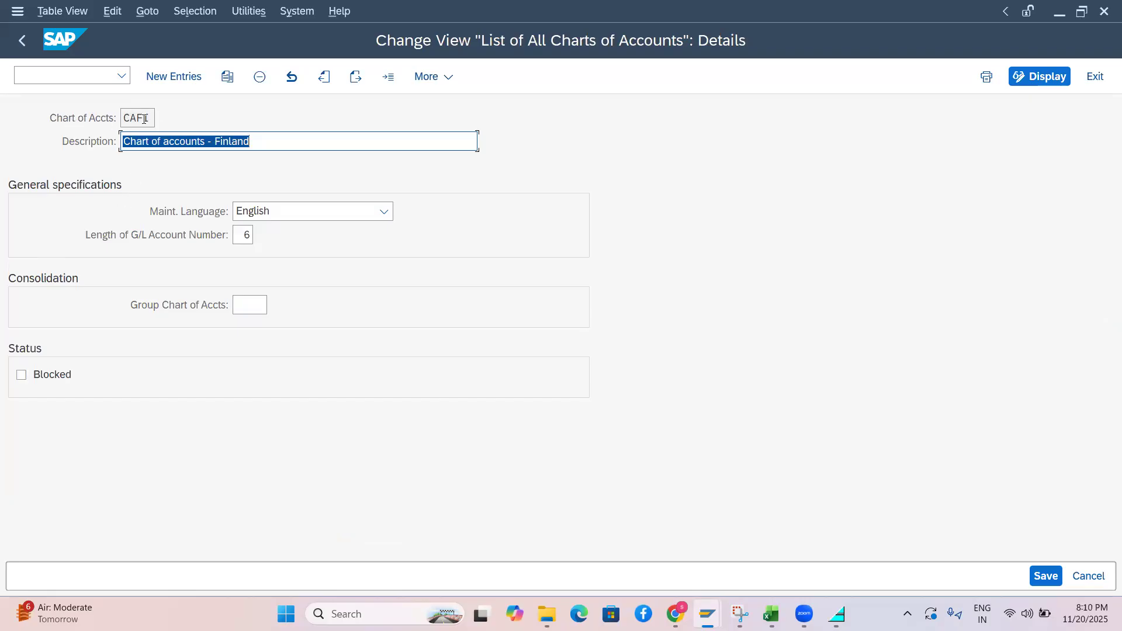
Check the G/L account number length of 6, then launch FS00 in a new session with /ofs00
click(244, 234)
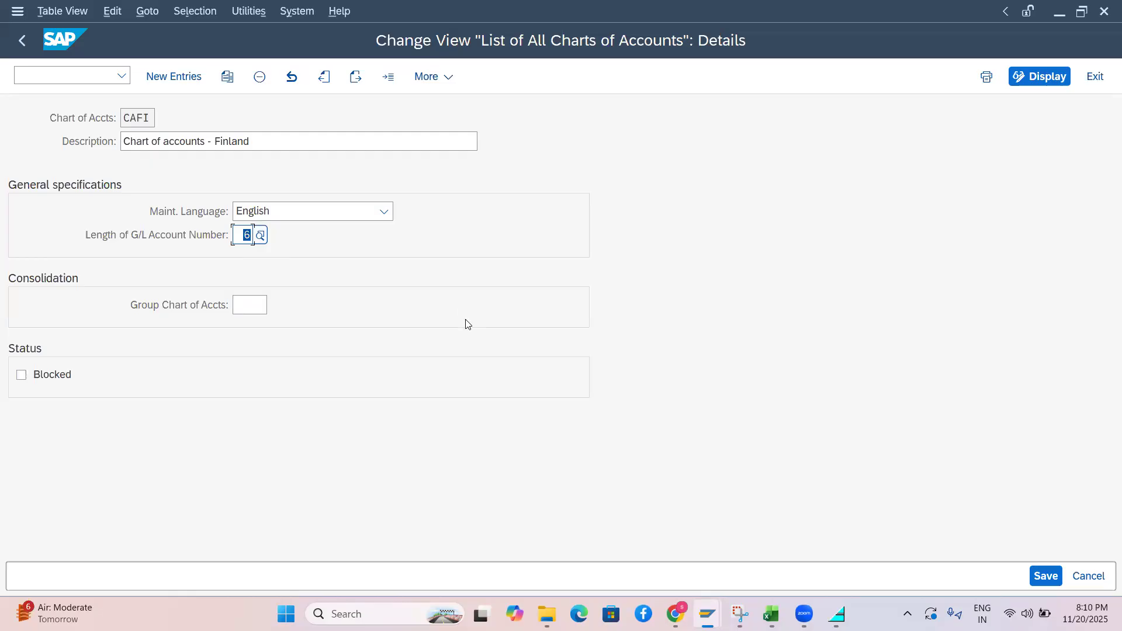
click(49, 73)
text(/ofs00)
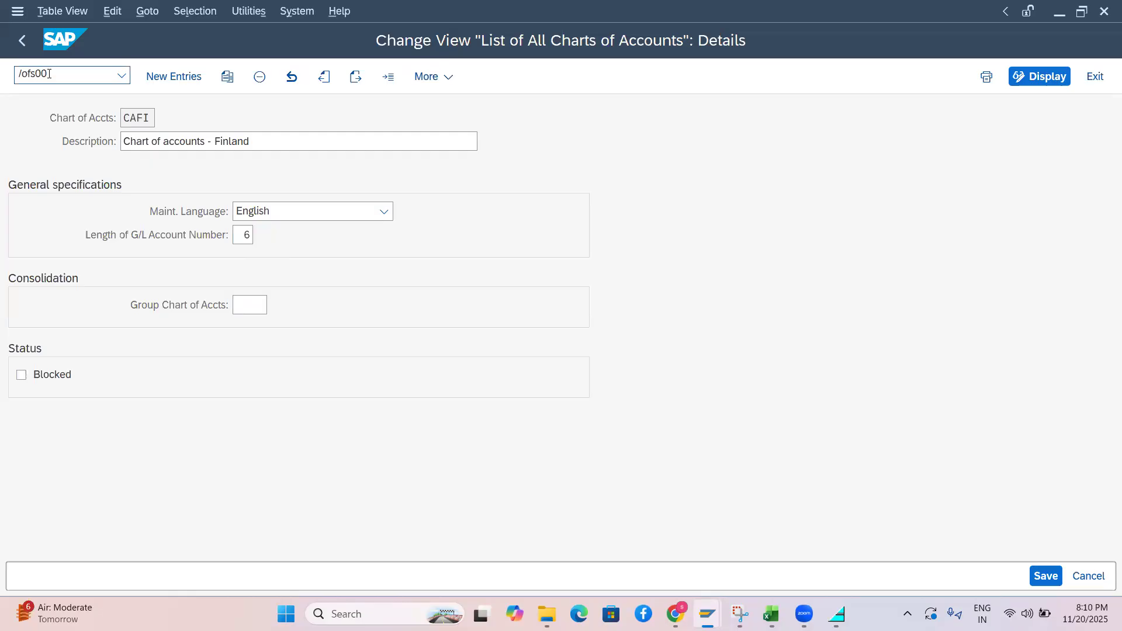
key(Return)
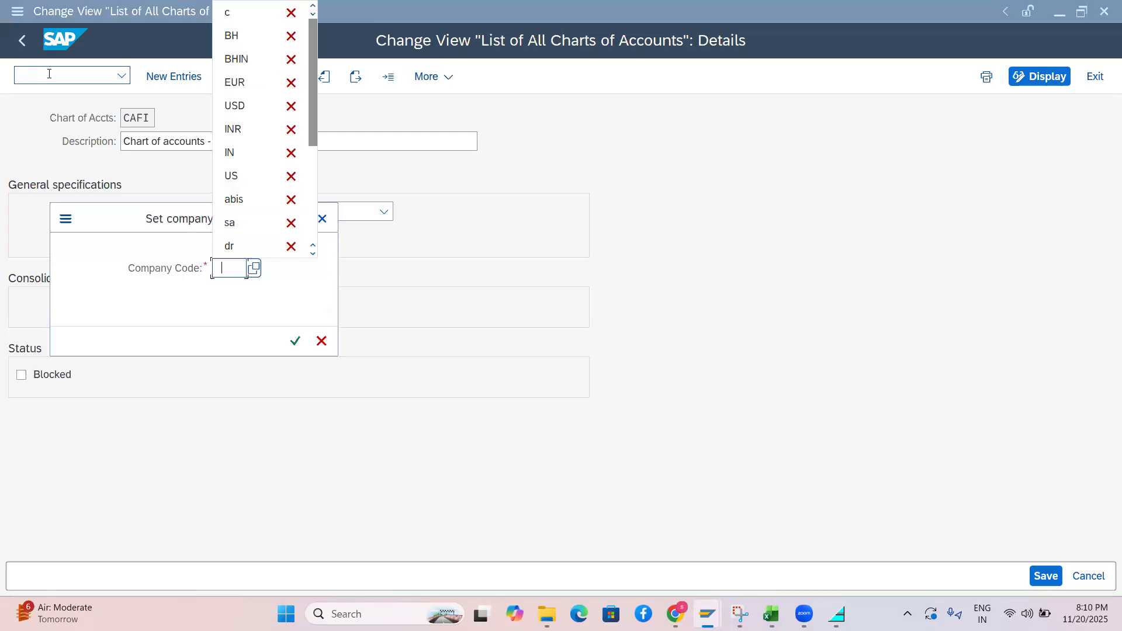
Choose company code ER01 (ER Laboratories) from the company code list and confirm it
click(251, 270)
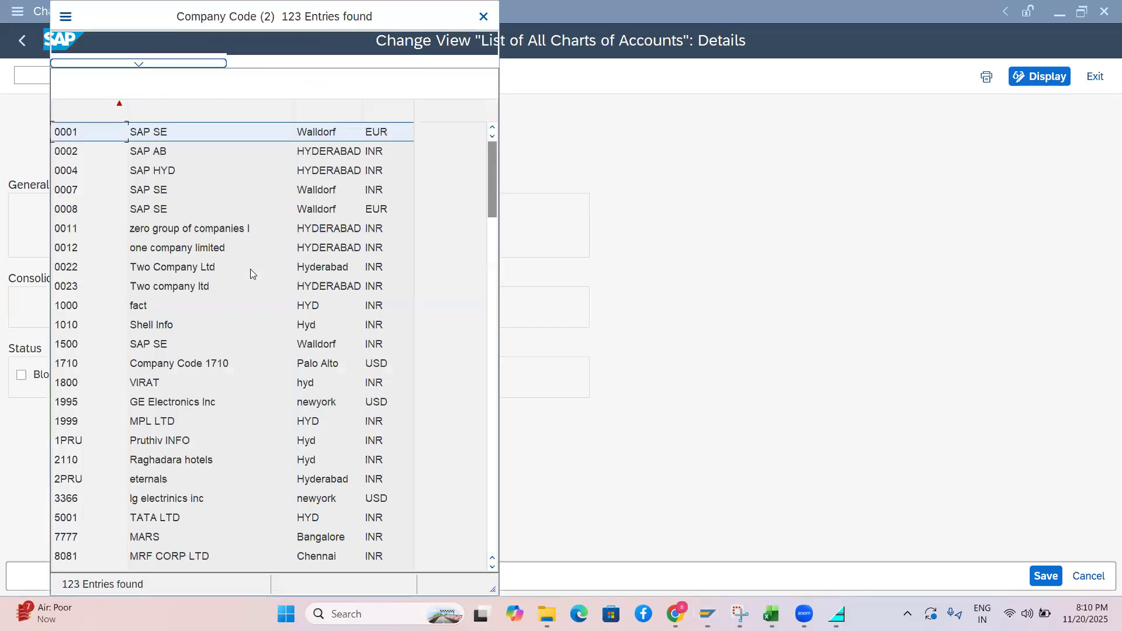
drag(489, 187, 497, 329)
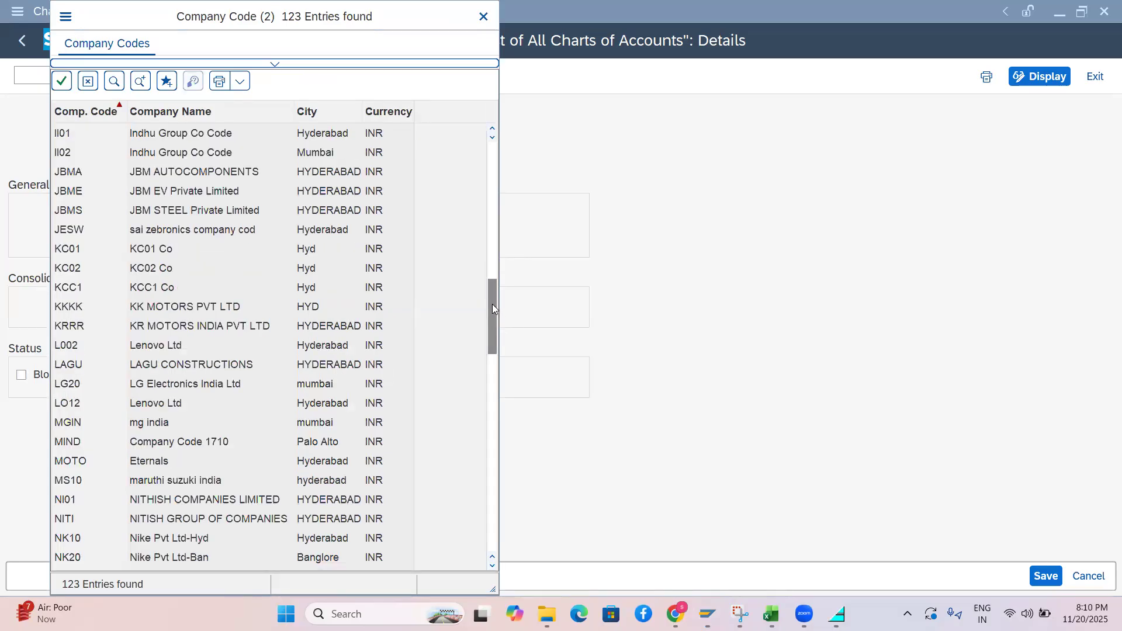
drag(492, 304, 493, 273)
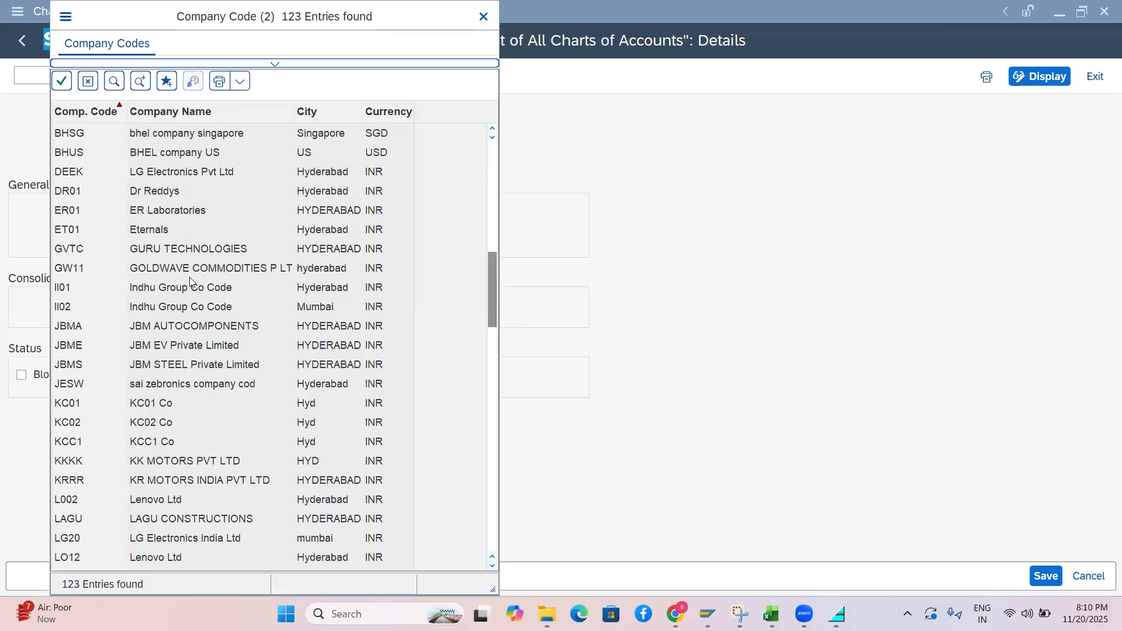
double_click(68, 218)
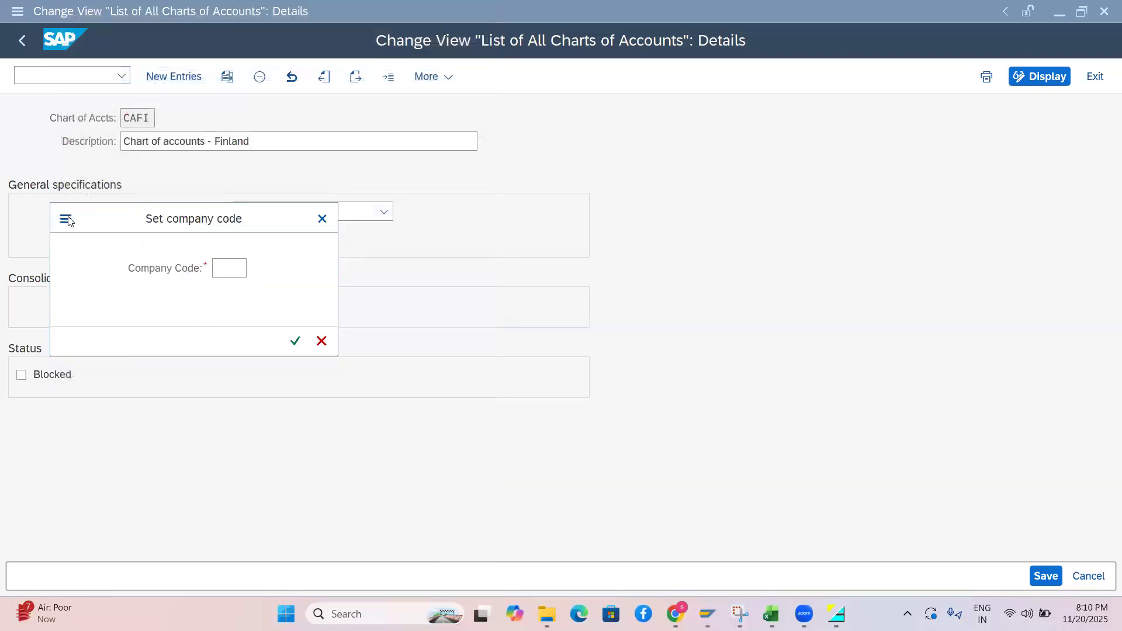
key(Return)
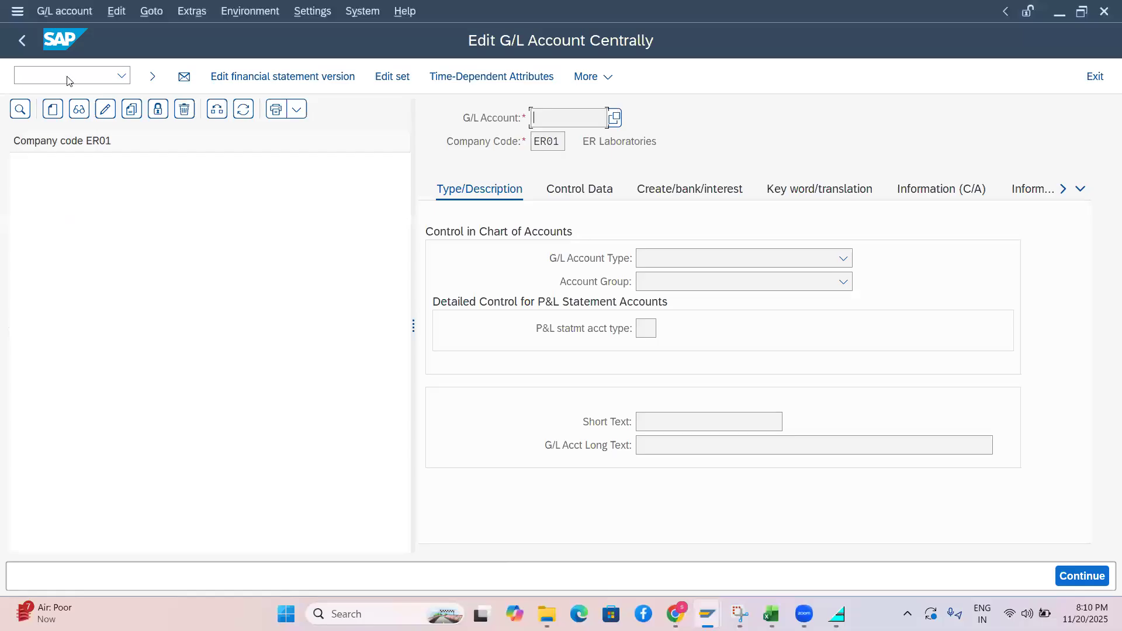
Restart central G/L account editing with /nfs00 after the Enter account message
click(106, 76)
text(fs00)
key(Return)
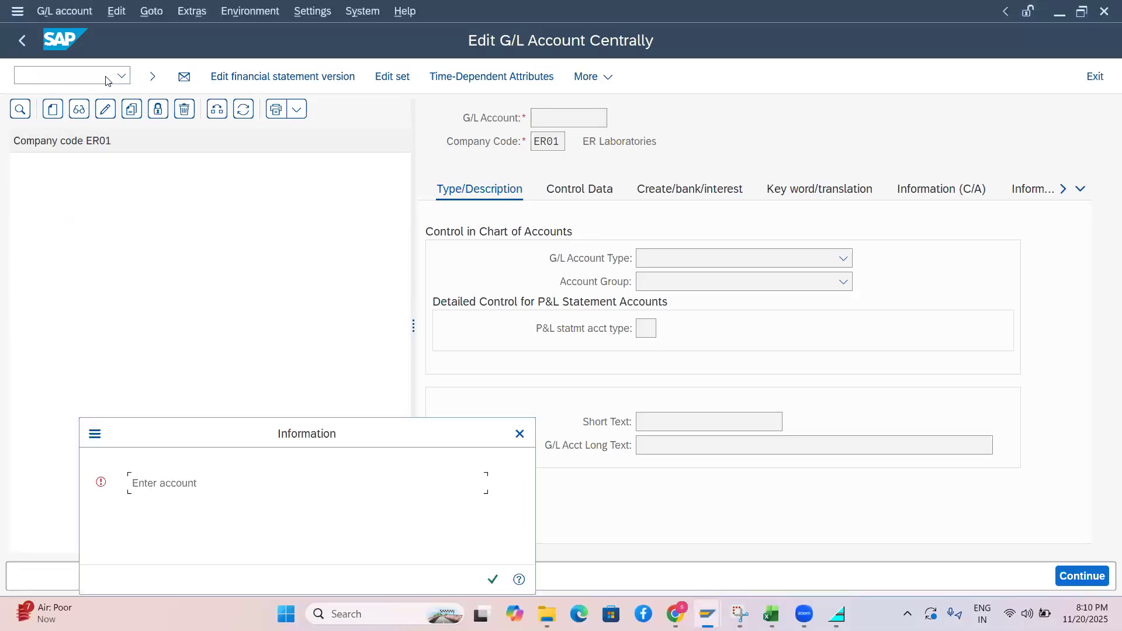
key(Return)
click(106, 76)
text(/nfs00)
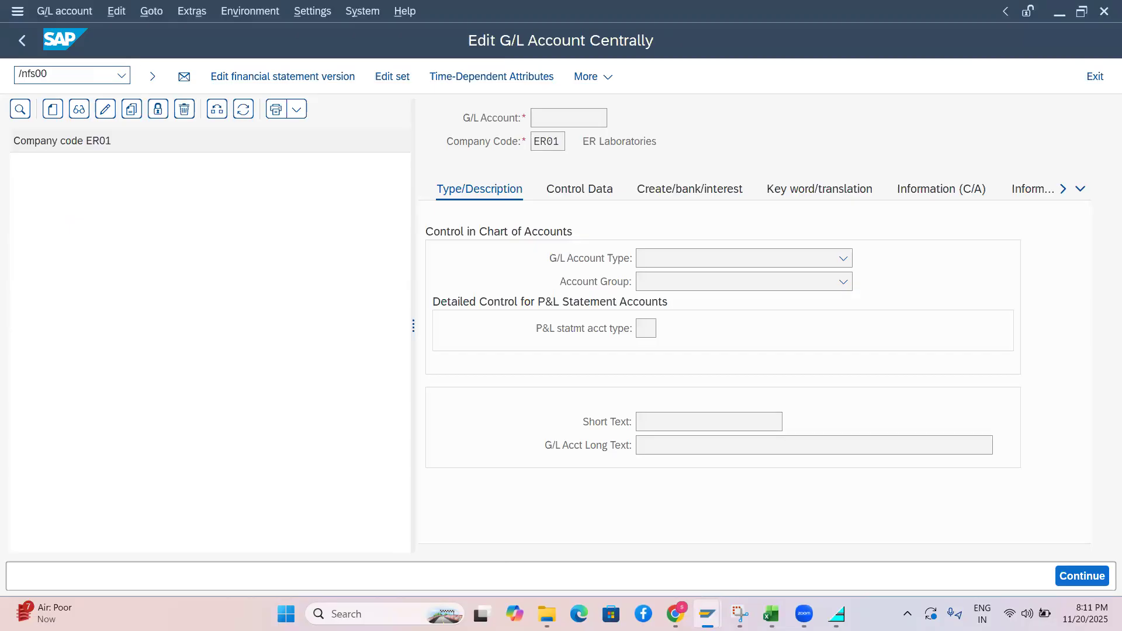
key(Return)
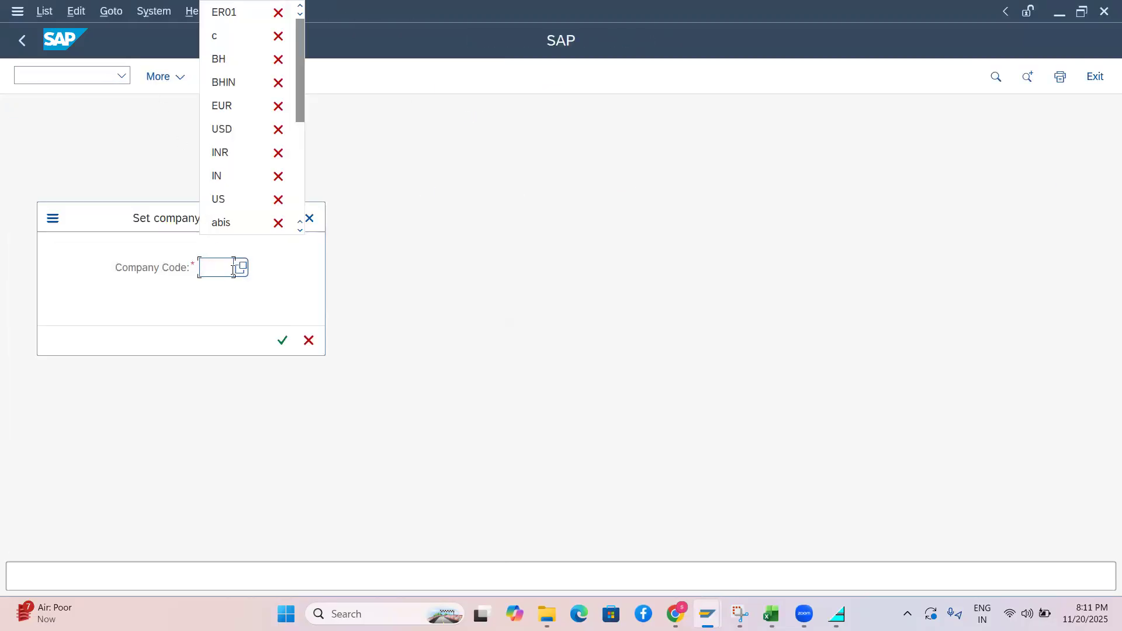
Choose company code 0004 (SAP HYD) from the value help and confirm it
click(240, 273)
click(240, 273)
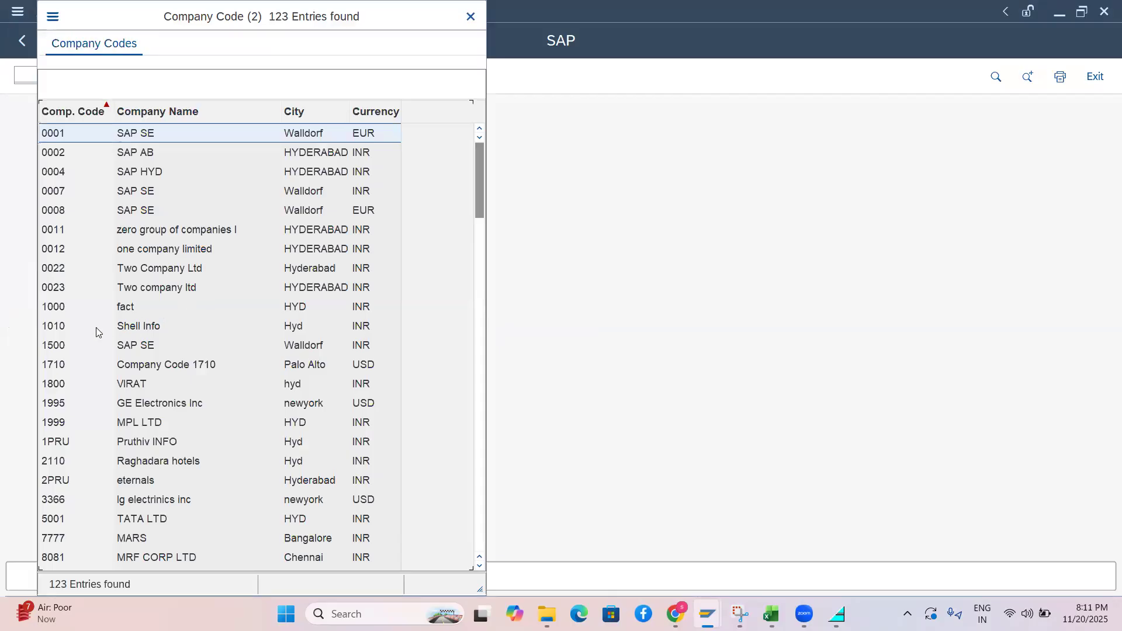
double_click(115, 166)
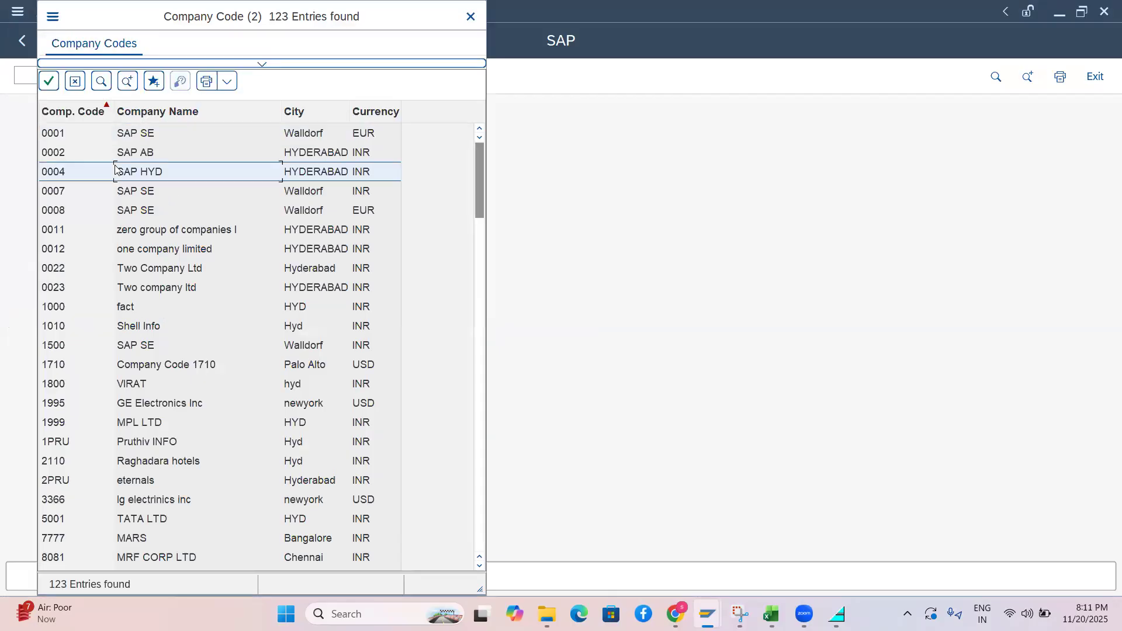
key(Return)
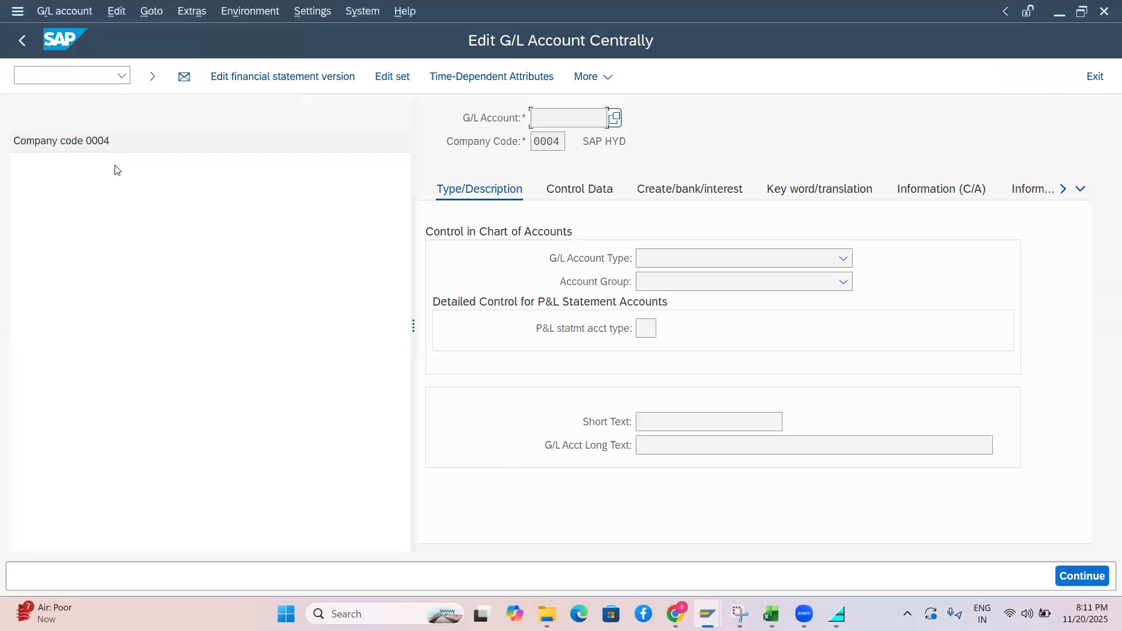
click(60, 78)
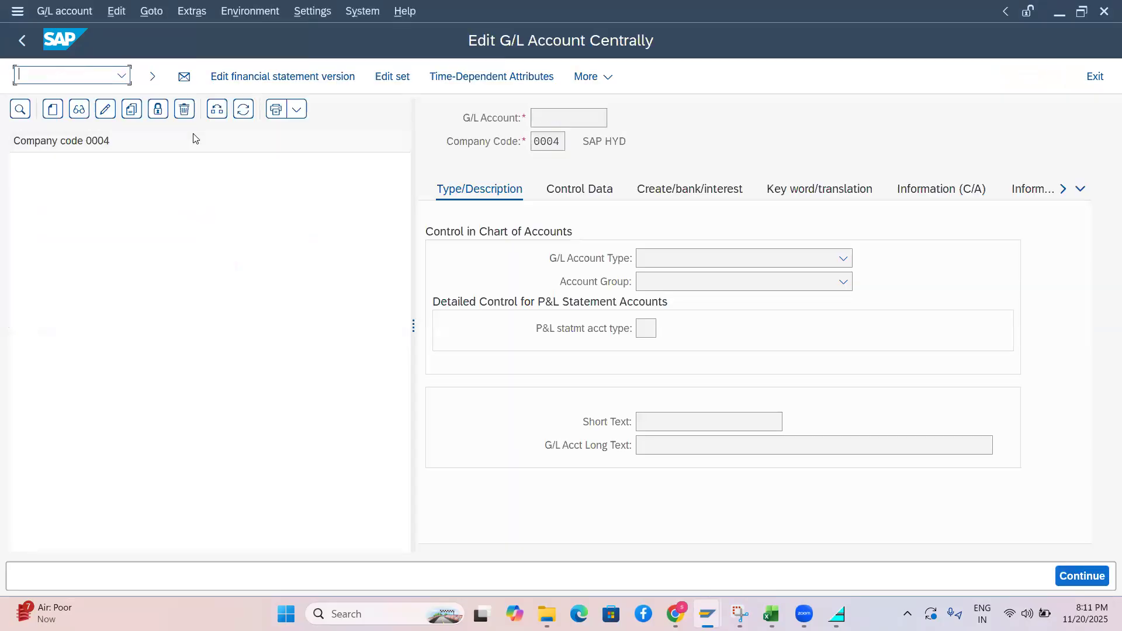
click(518, 75)
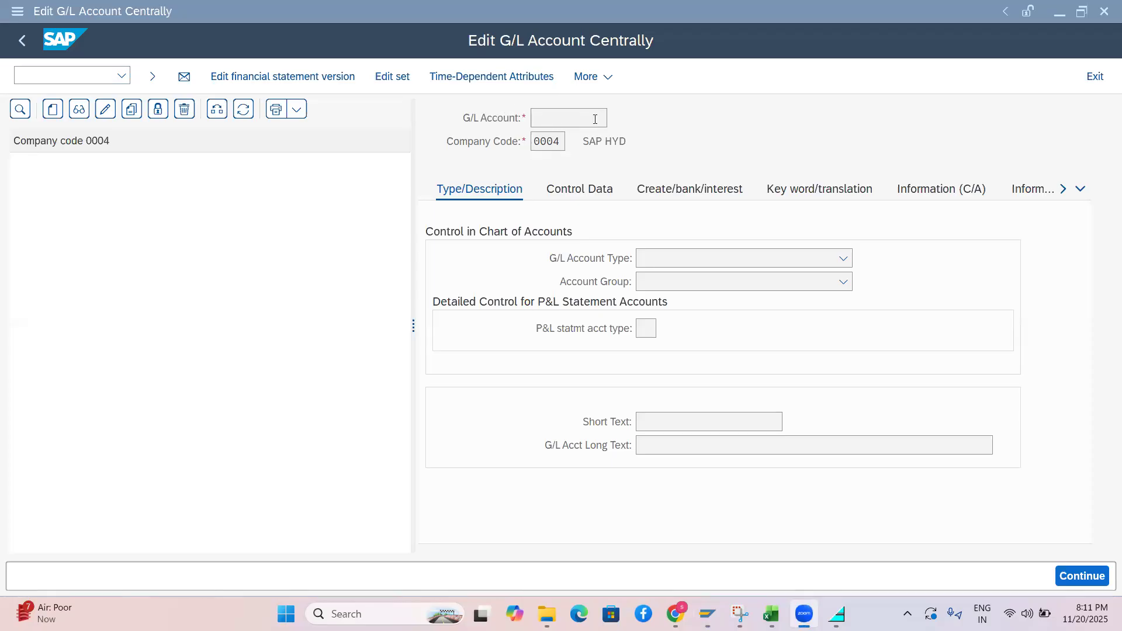
Compare the CAFI details and G/L editing windows, highlighting account length 6 and Group Chart of Accts
key(alt+Tab)
key(alt+Tab)
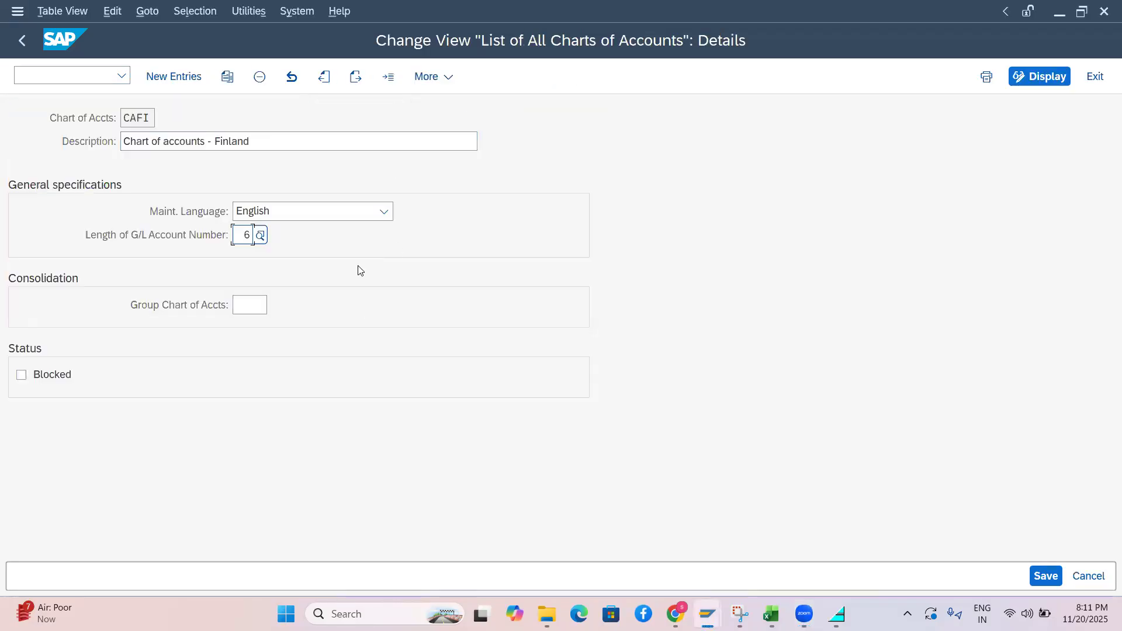
double_click(245, 234)
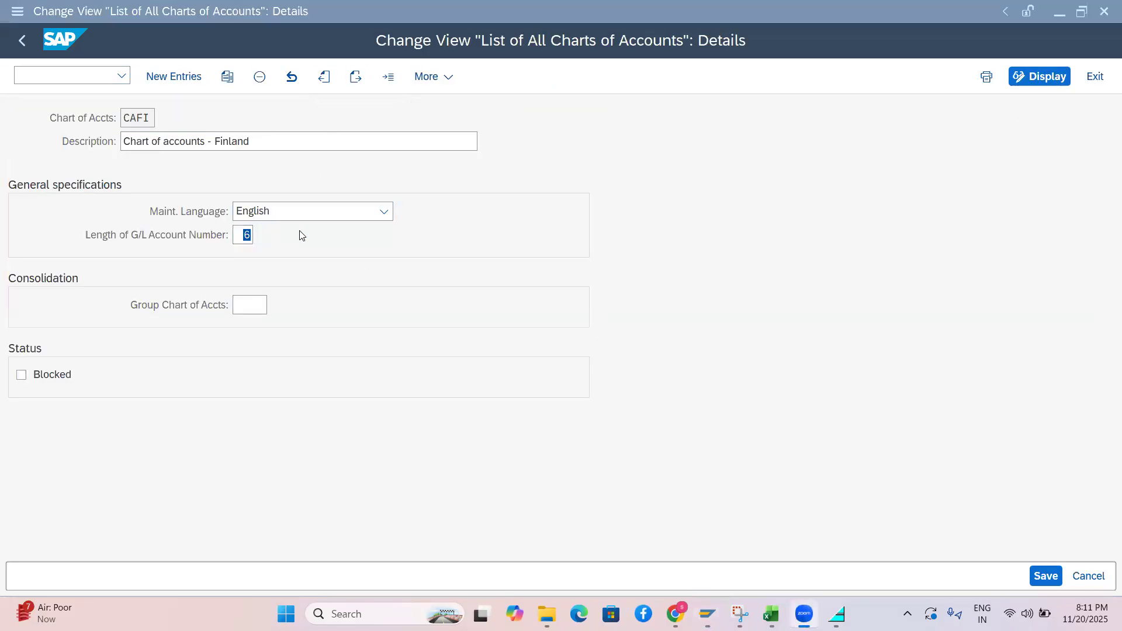
key(alt+Tab)
key(alt+Tab)
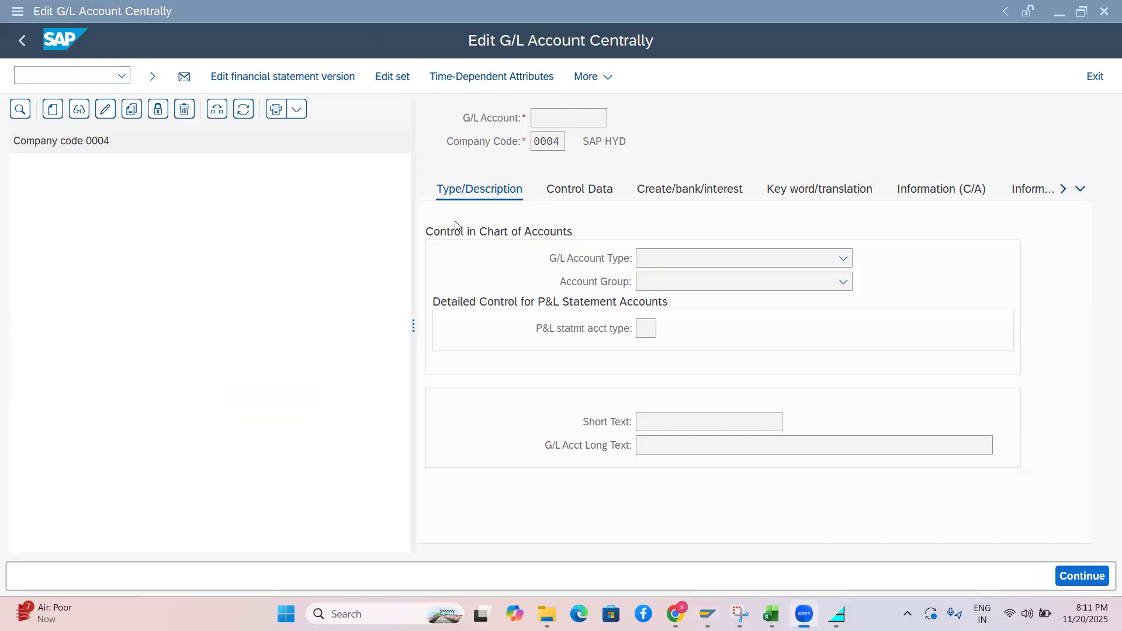
key(alt+Tab)
key(alt+Tab)
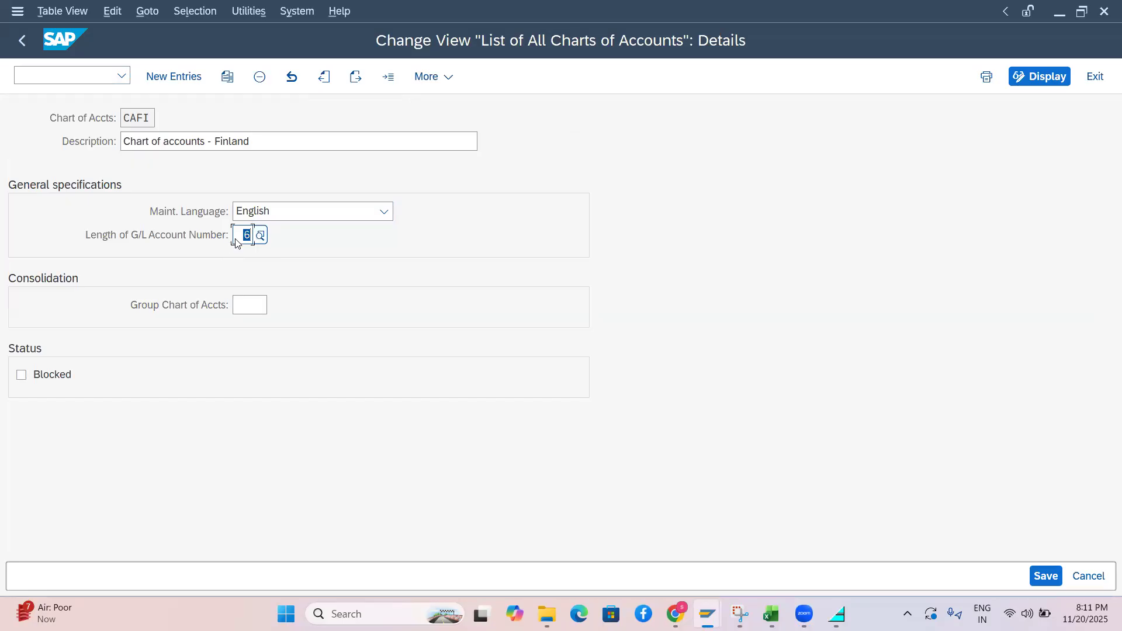
key(alt+Tab)
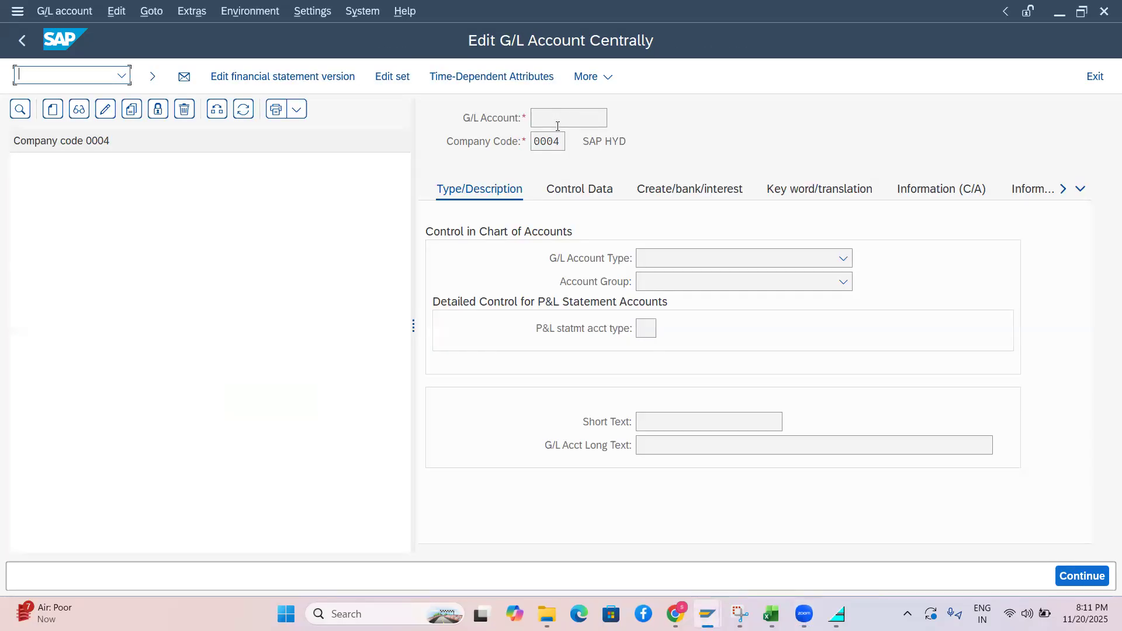
key(alt+Tab)
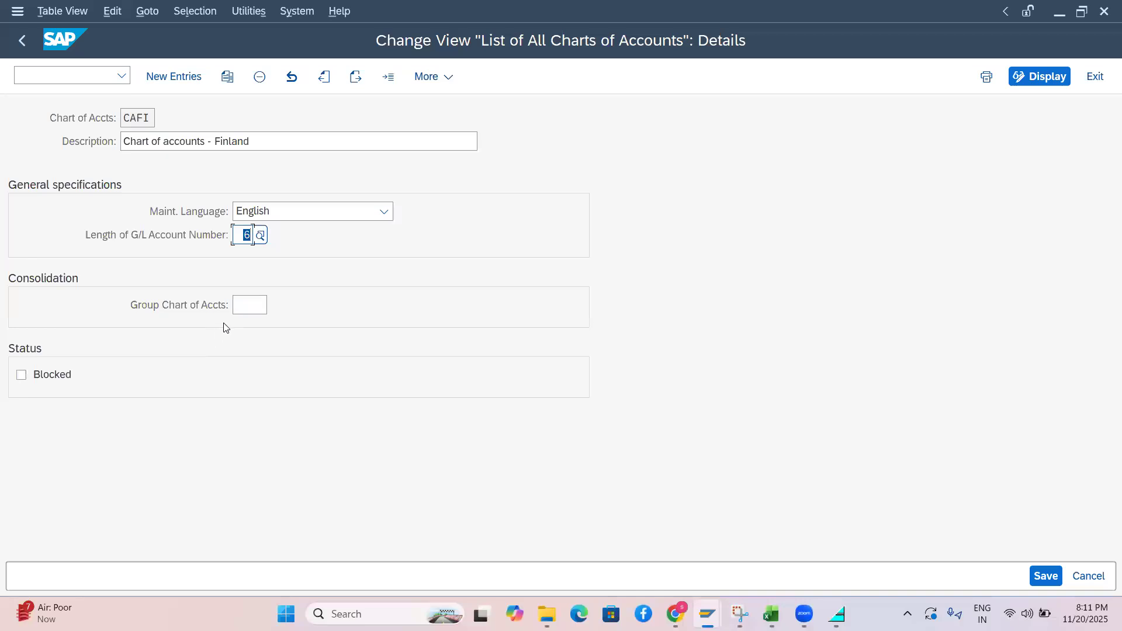
click(247, 310)
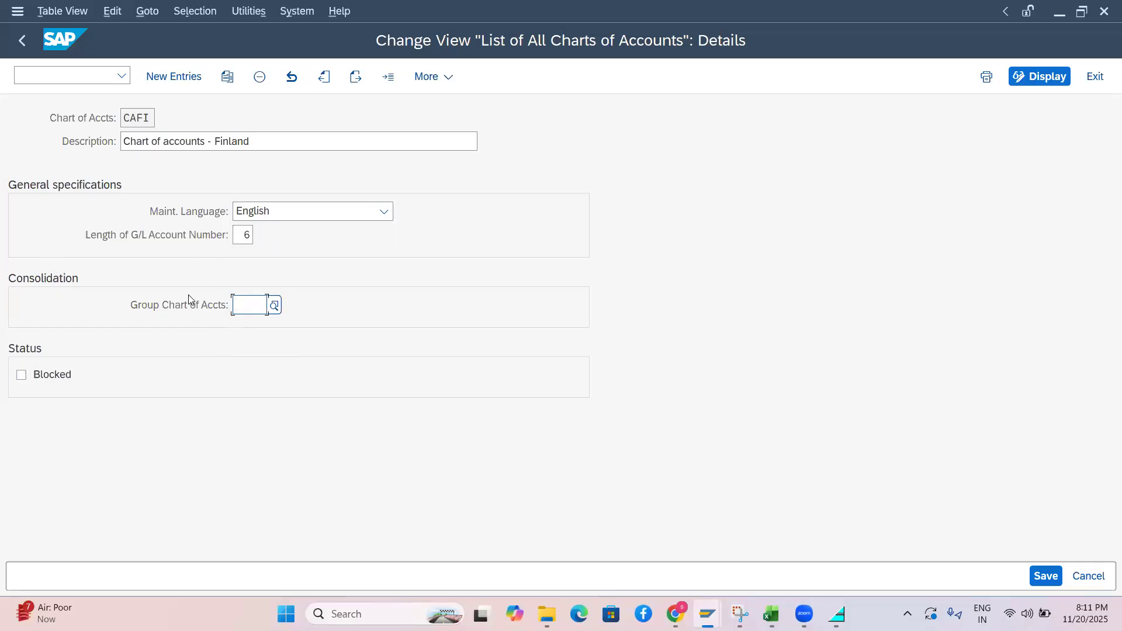
key(alt+Tab)
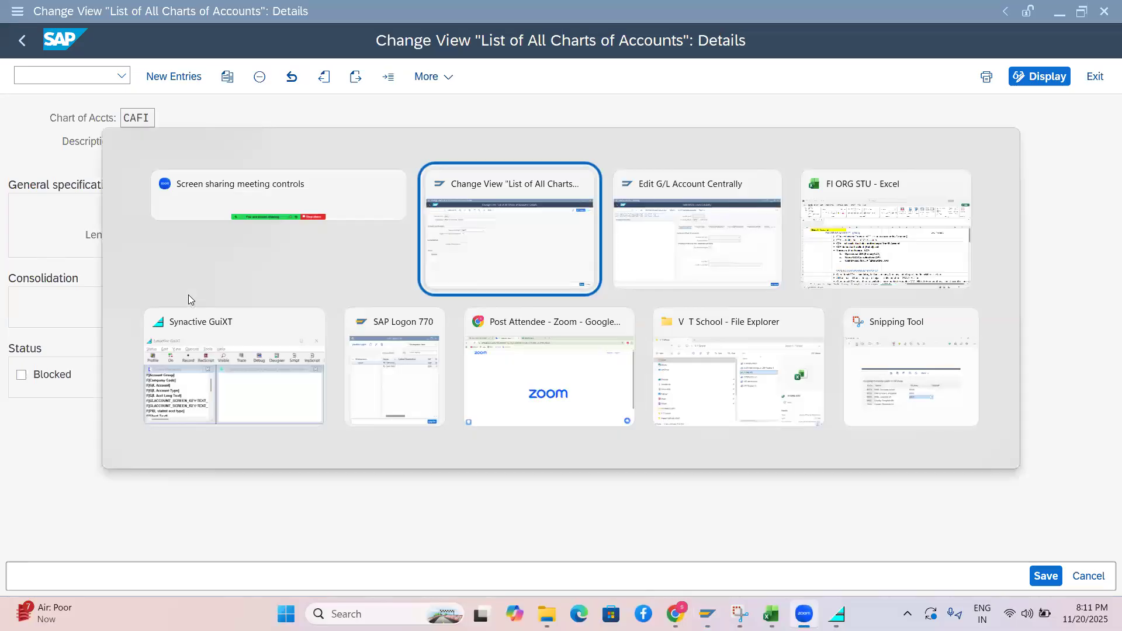
In the Excel workbook, enter 'pri chat 1' in P8 and widen column P to fit
key(alt+Tab)
key(alt+Tab)
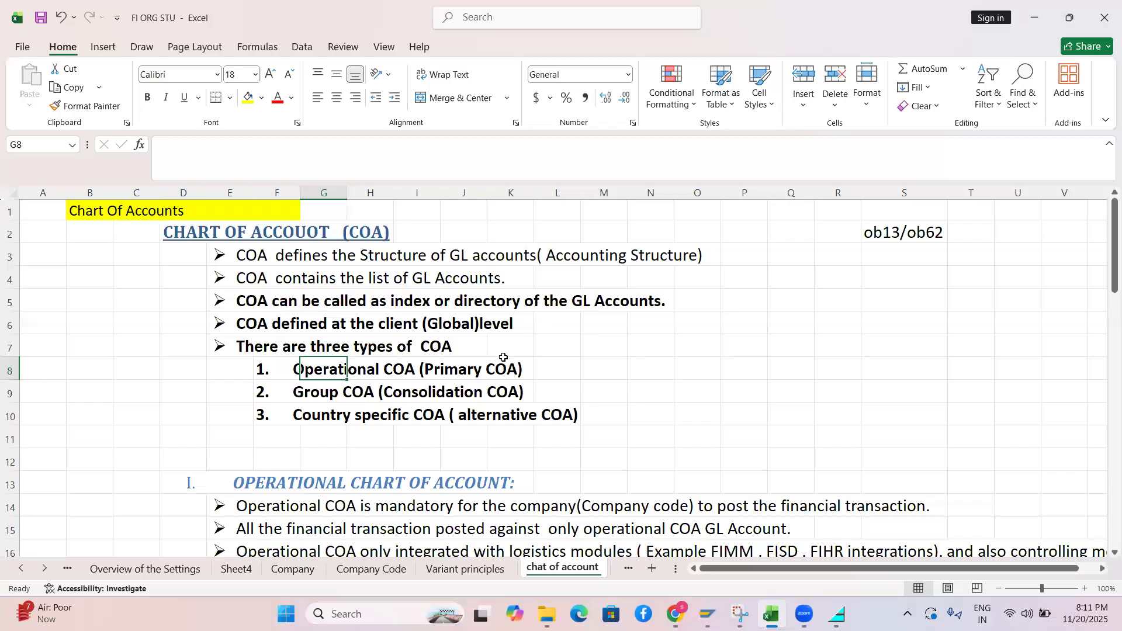
click(725, 361)
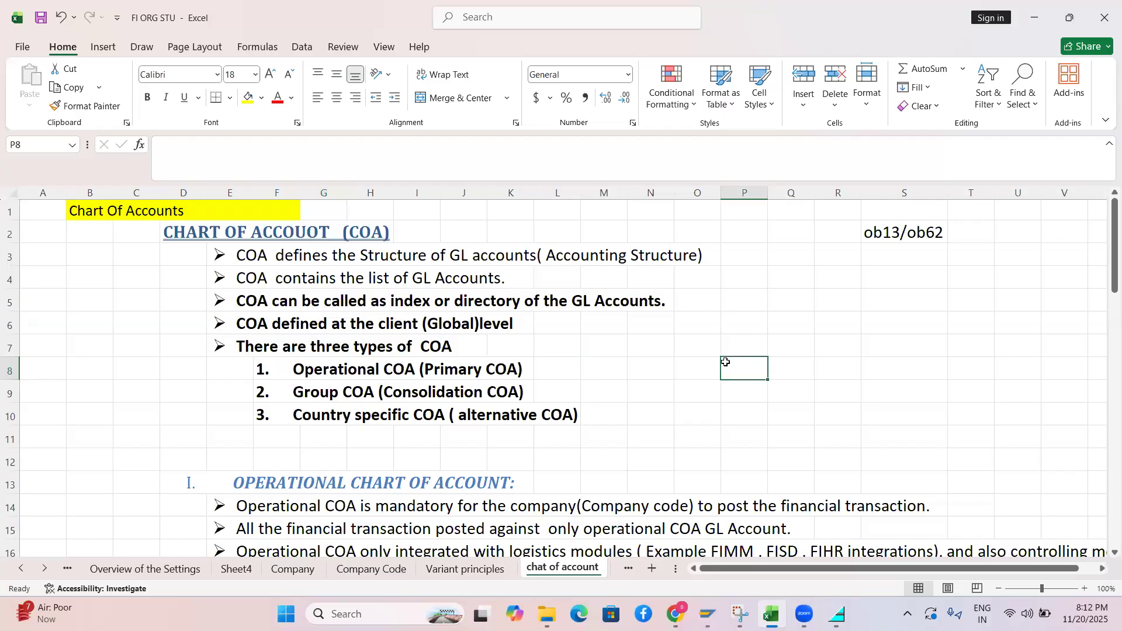
text(pri ch)
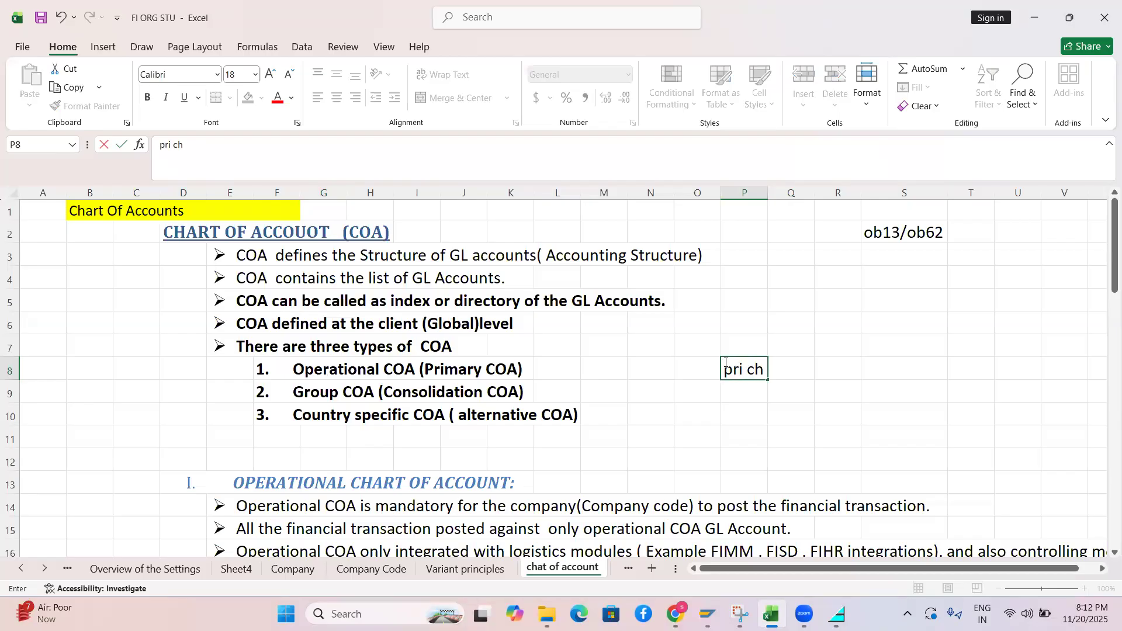
text(at 1)
key(Tab)
text(a)
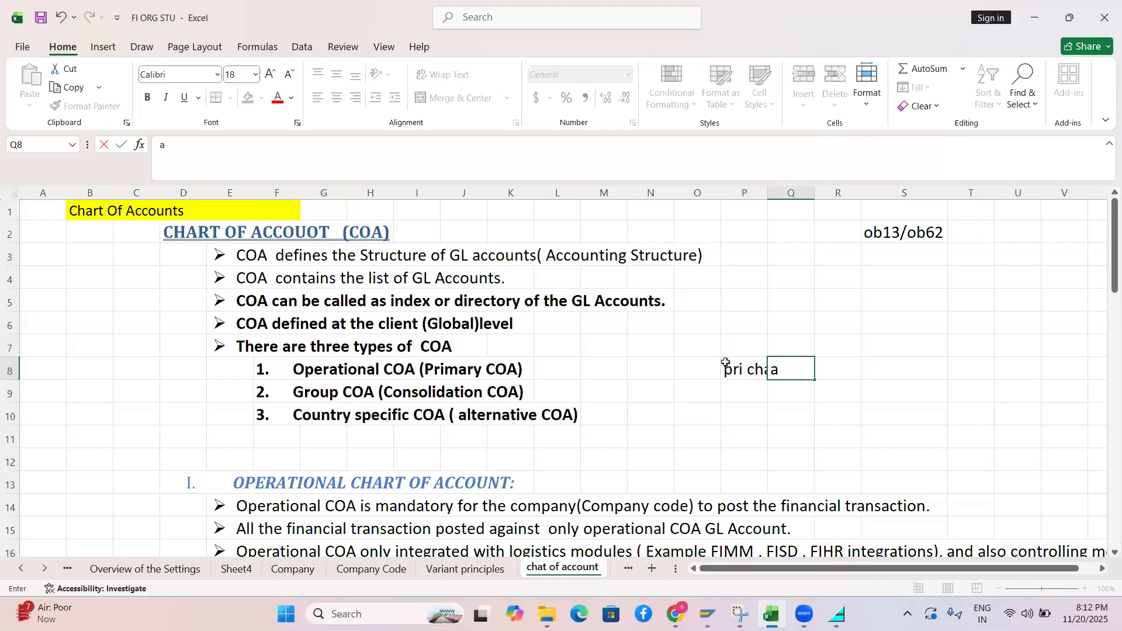
key(BackSpace)
click(769, 194)
double_click(767, 194)
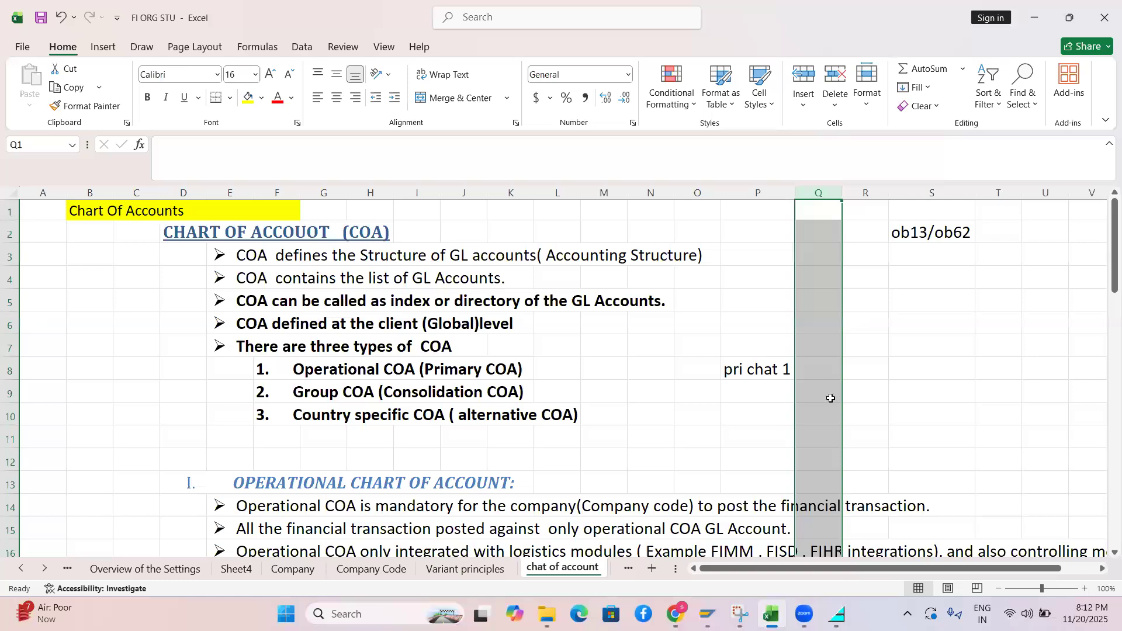
Enter 2 in Q8 and select P8:Q8
click(818, 370)
text(2)
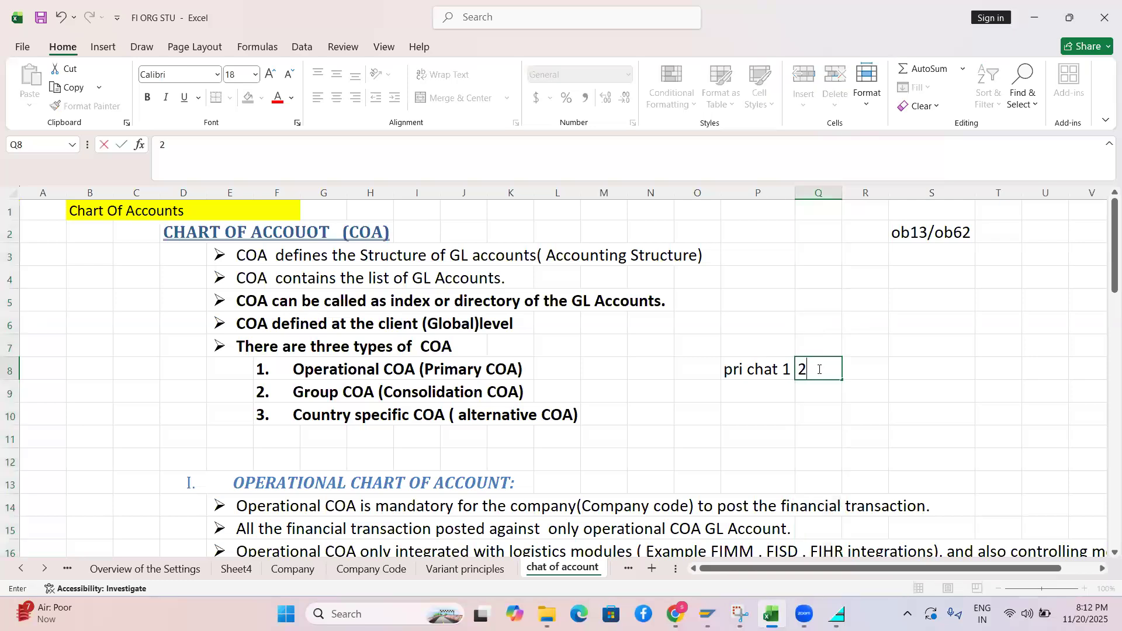
click(745, 404)
click(743, 370)
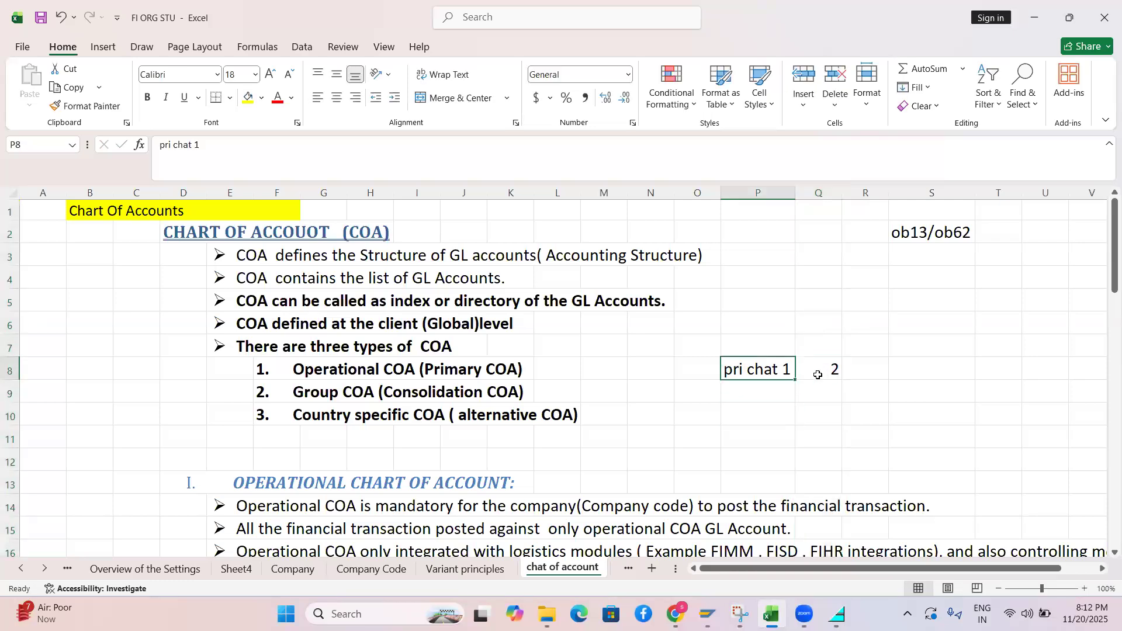
shift+click(818, 375)
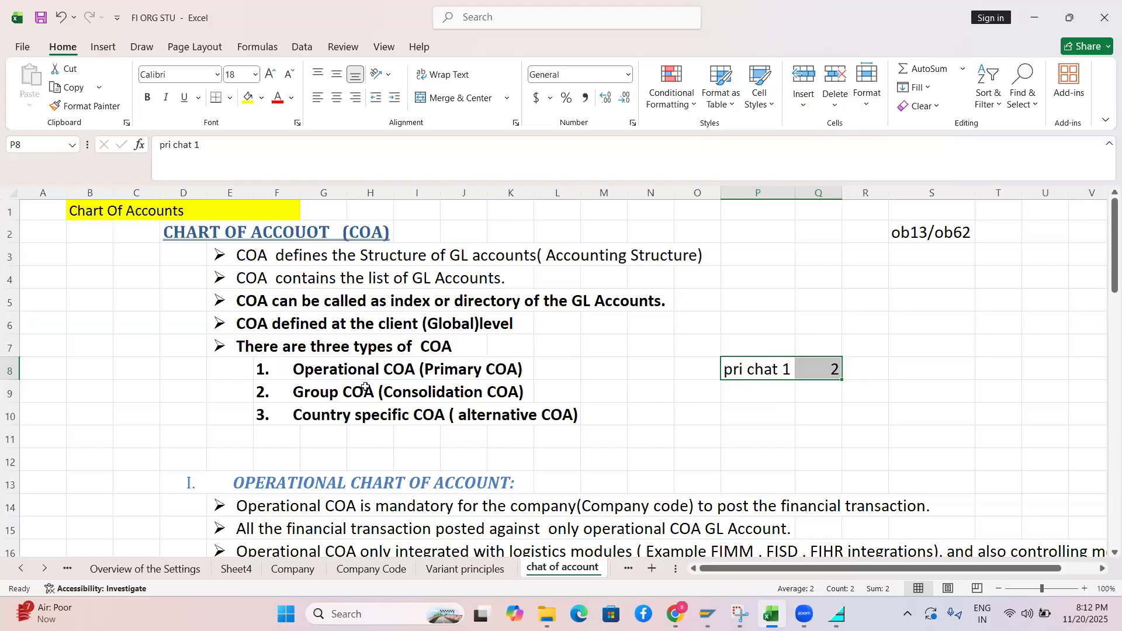
click(320, 370)
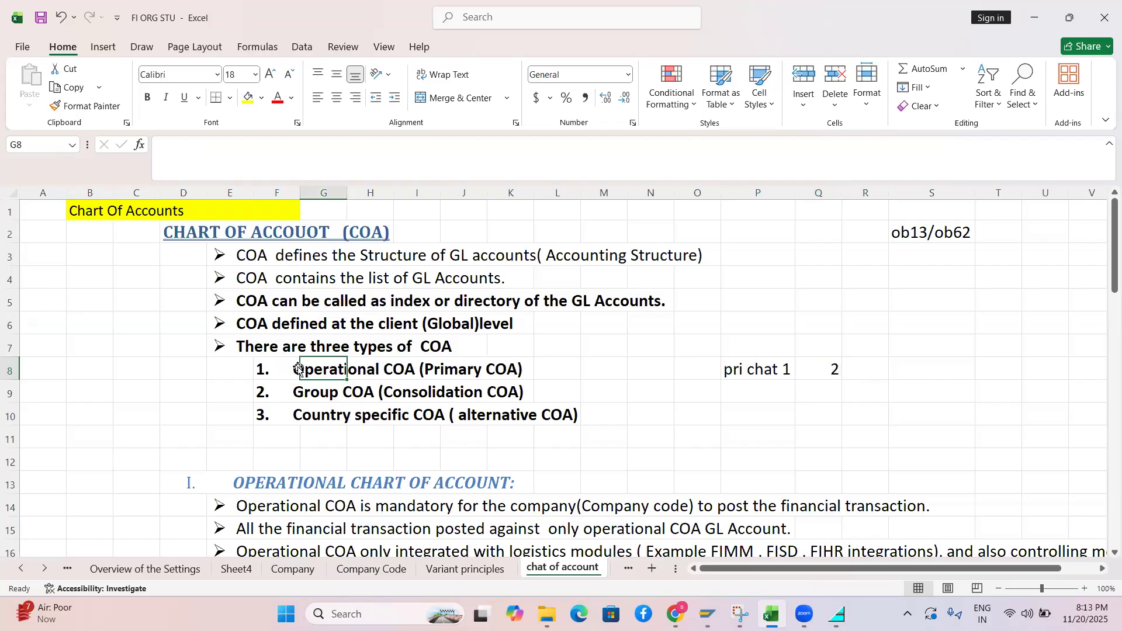
click(298, 389)
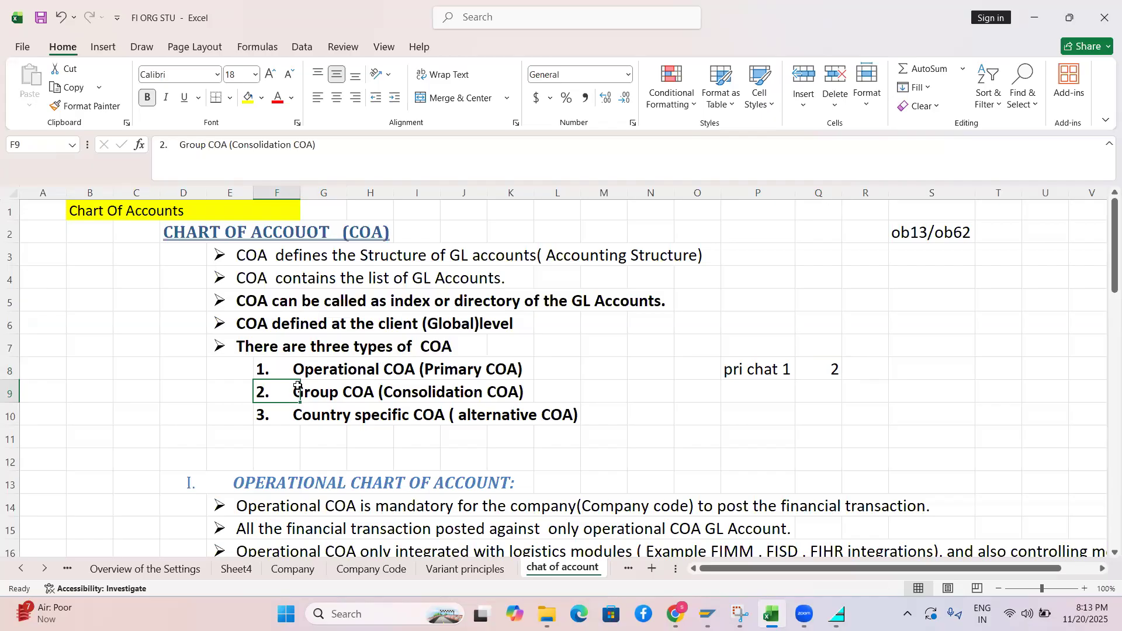
click(314, 415)
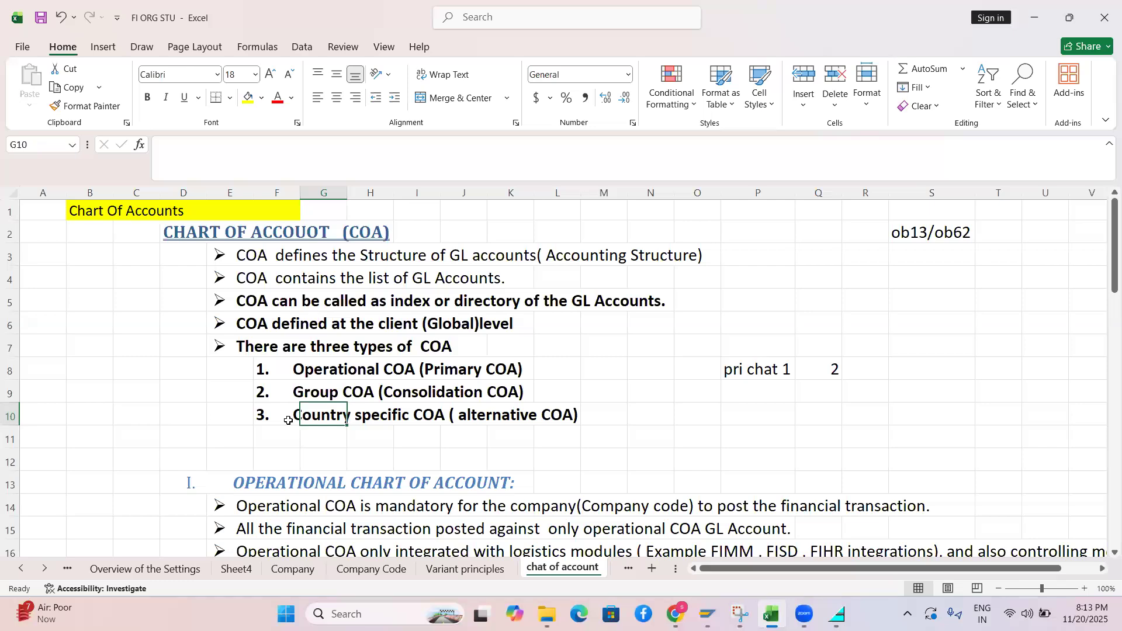
click(288, 420)
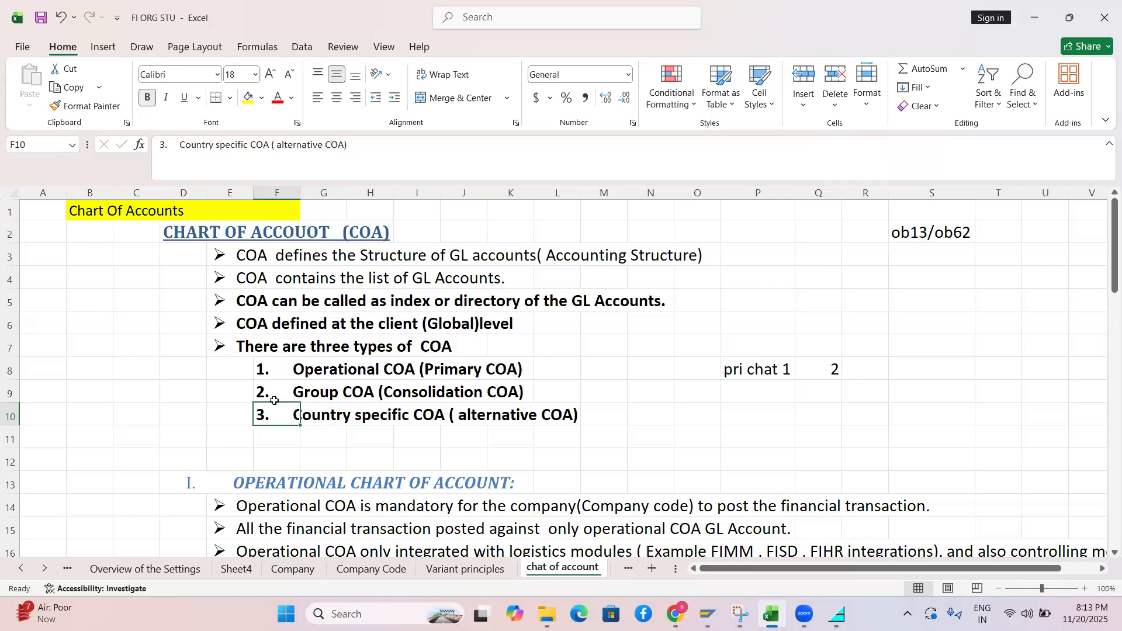
drag(245, 387, 536, 415)
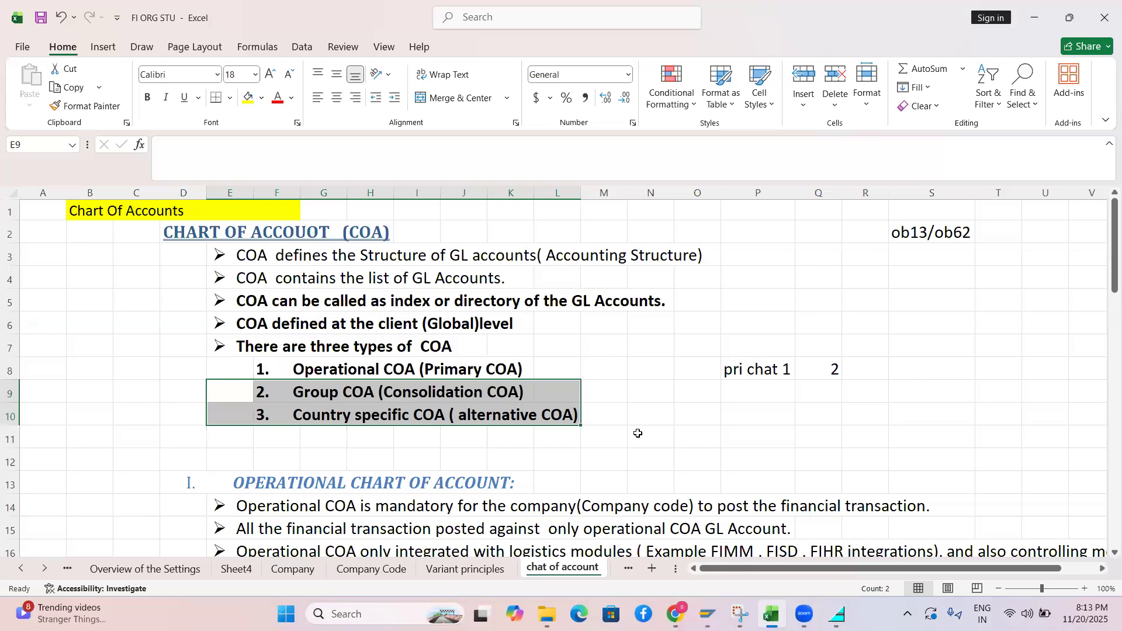
drag(1104, 234, 1104, 298)
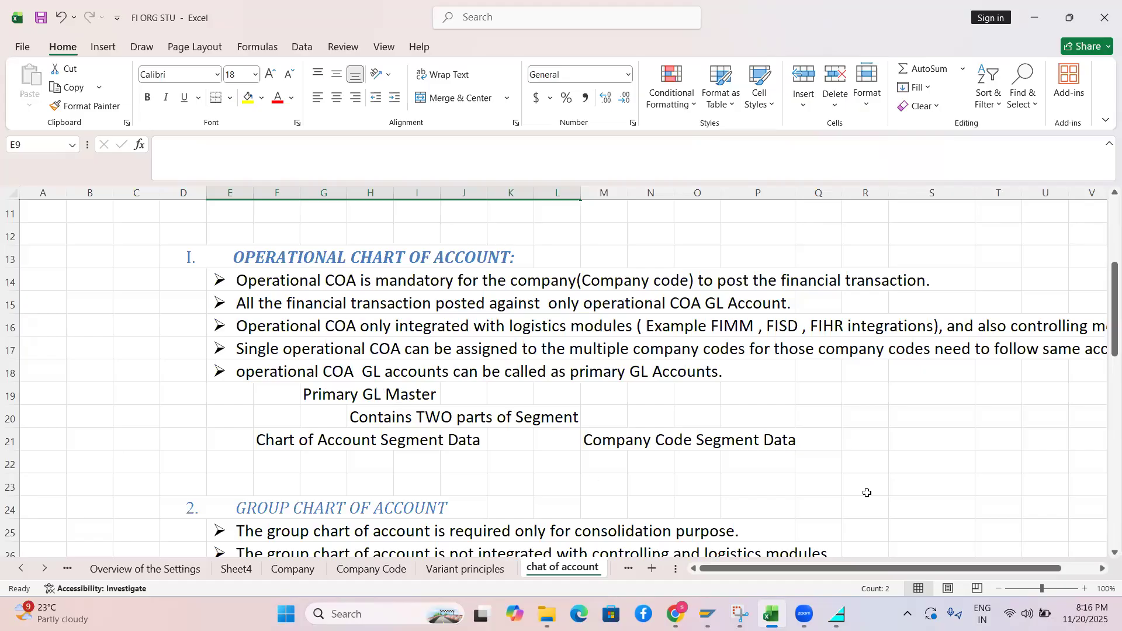
Start numbering the Operational Chart of Account rows with 1 in R23
click(884, 490)
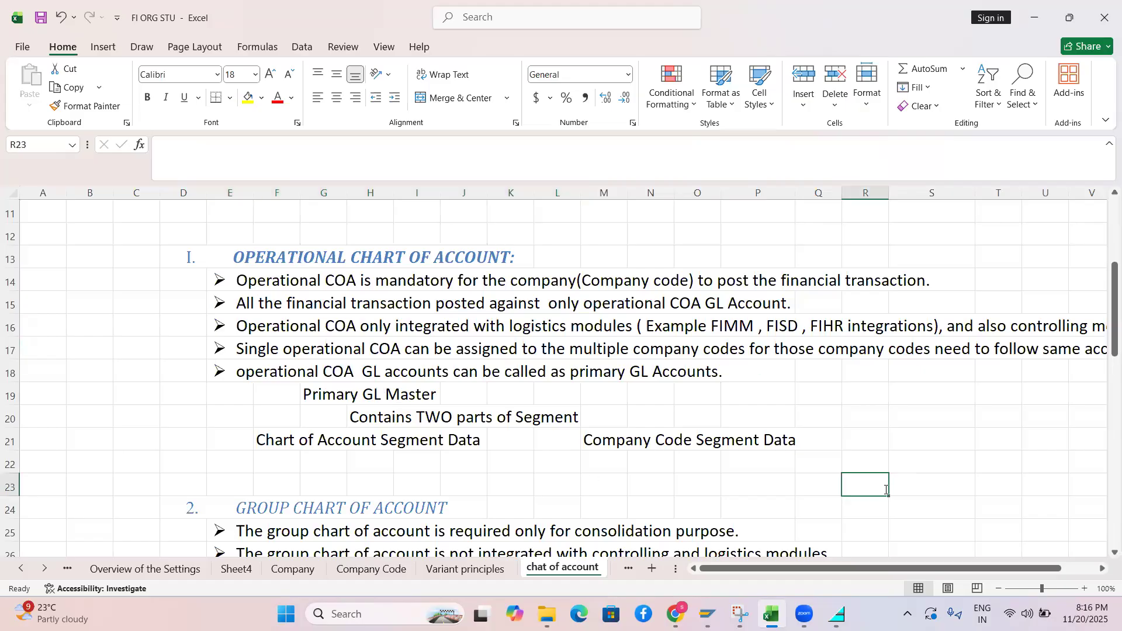
text(1)
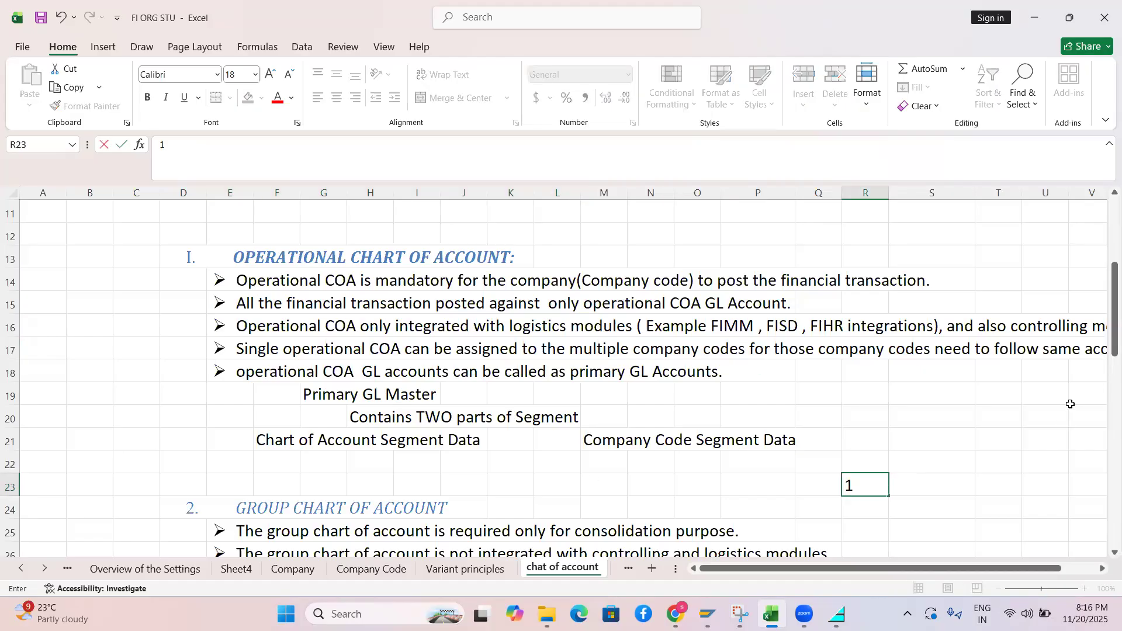
Enter 2 in R24 and extend the series to number R23:R28 from 1 to 6
drag(1104, 341, 909, 413)
click(876, 418)
text(5)
key(BackSpace)
text(2)
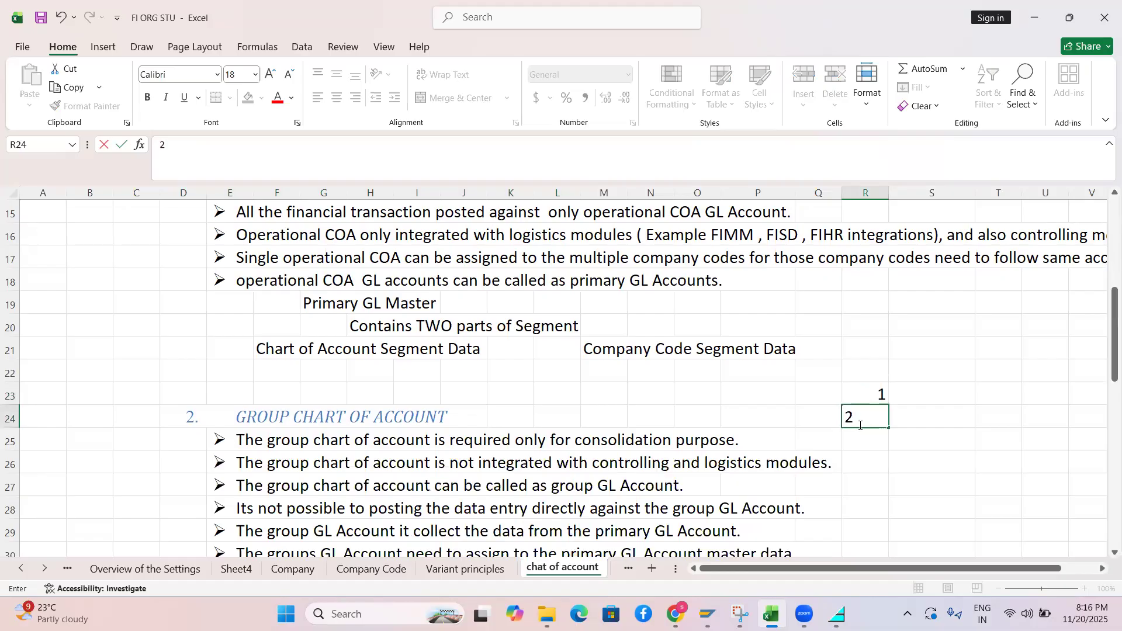
click(865, 398)
drag(865, 398, 887, 518)
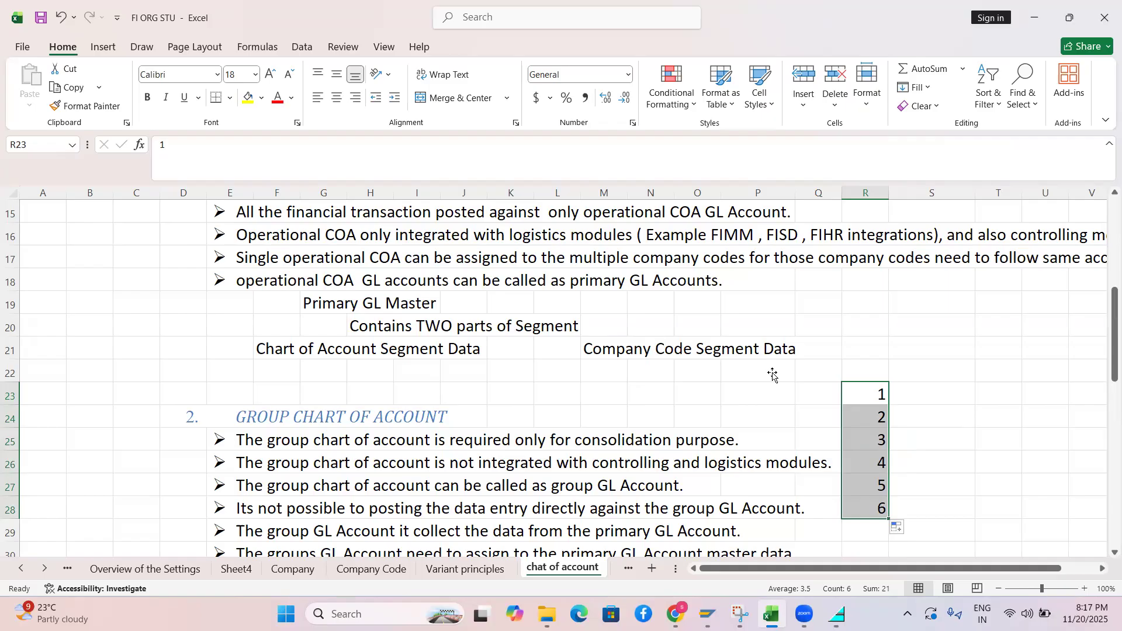
Type 'oper1' in S23 and copy it into S24, S25 and S26
click(909, 392)
text(0p)
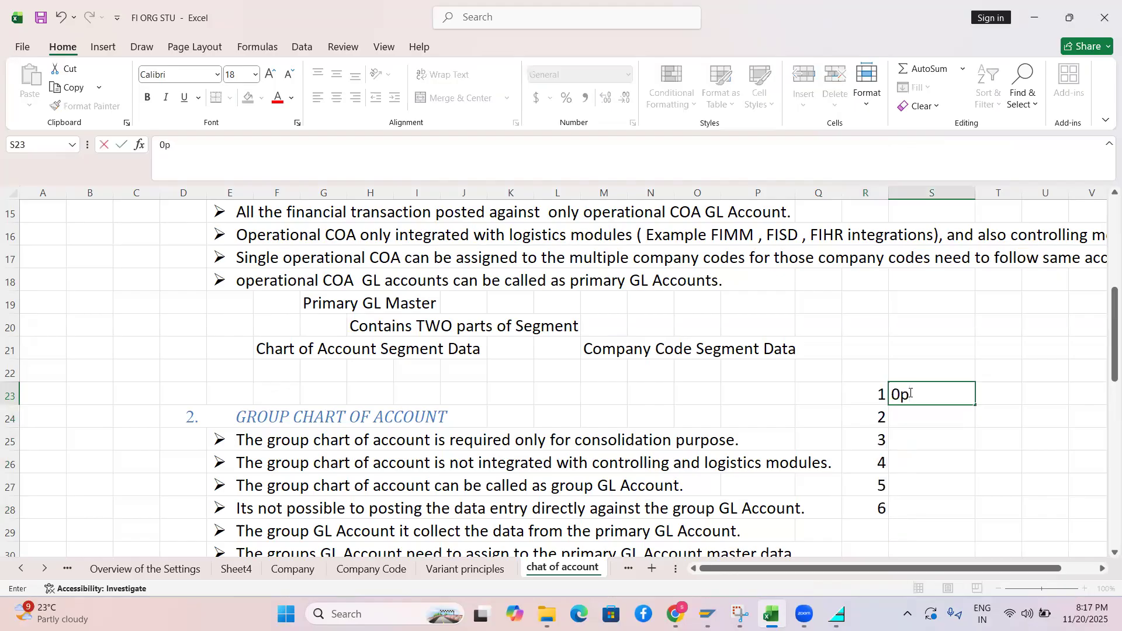
text(e)
key(BackSpace)
key(BackSpace)
key(BackSpace)
text(oper1)
click(927, 409)
click(922, 400)
key(ctrl+c)
click(918, 413)
key(ctrl+v)
click(916, 434)
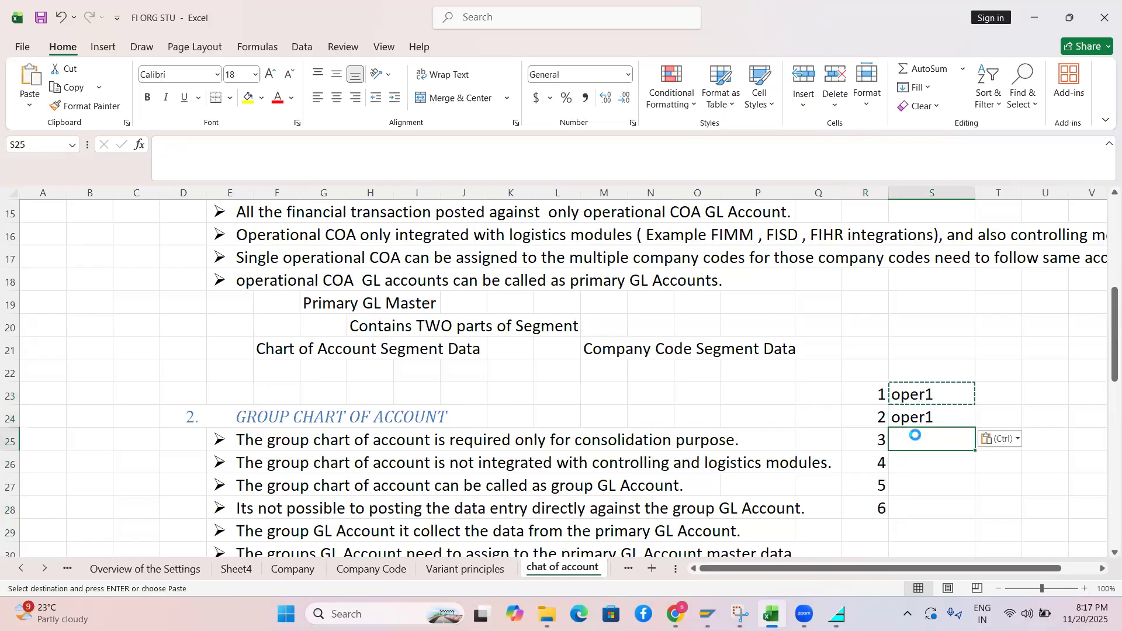
key(ctrl+v)
click(915, 462)
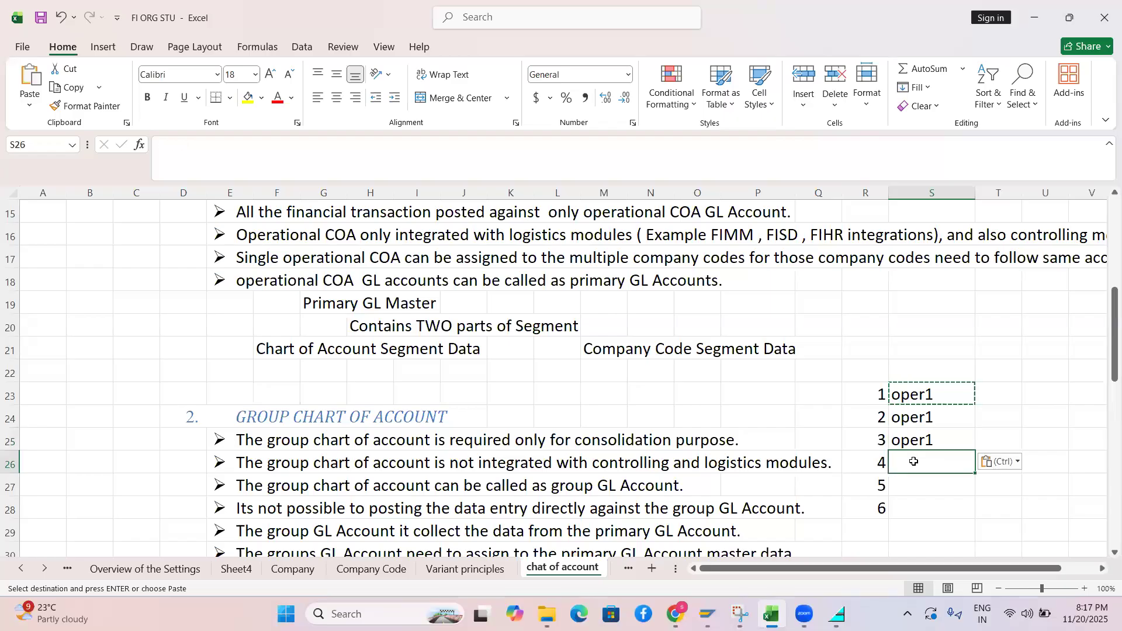
key(ctrl+v)
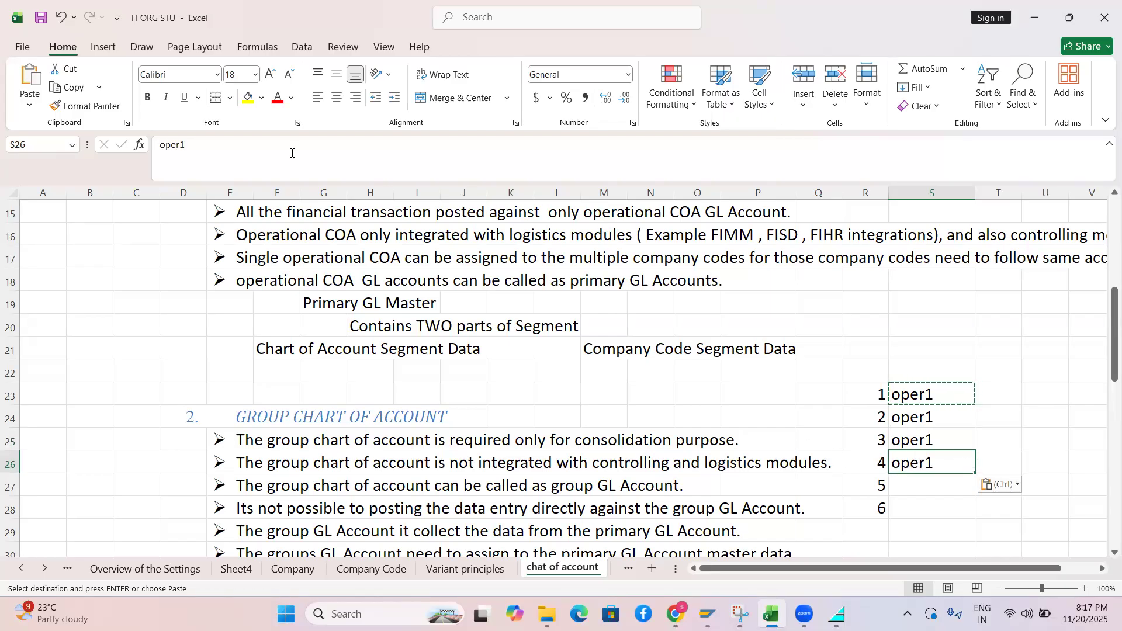
Change S26 to 'oper2' and copy it into S27 and S28
click(237, 154)
key(BackSpace)
text(2)
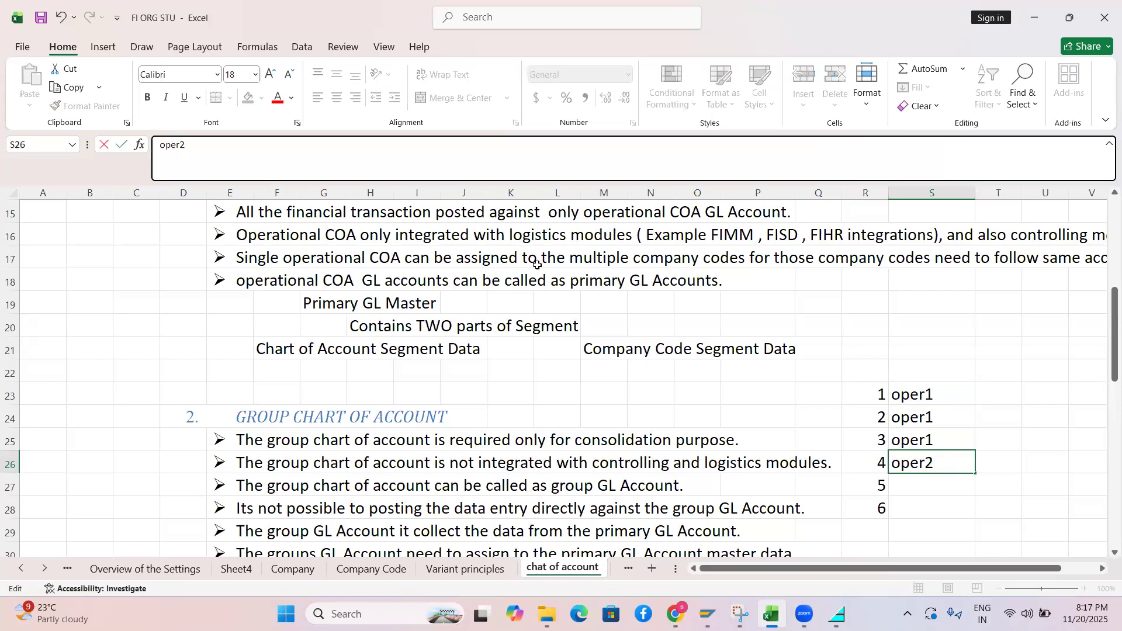
click(915, 484)
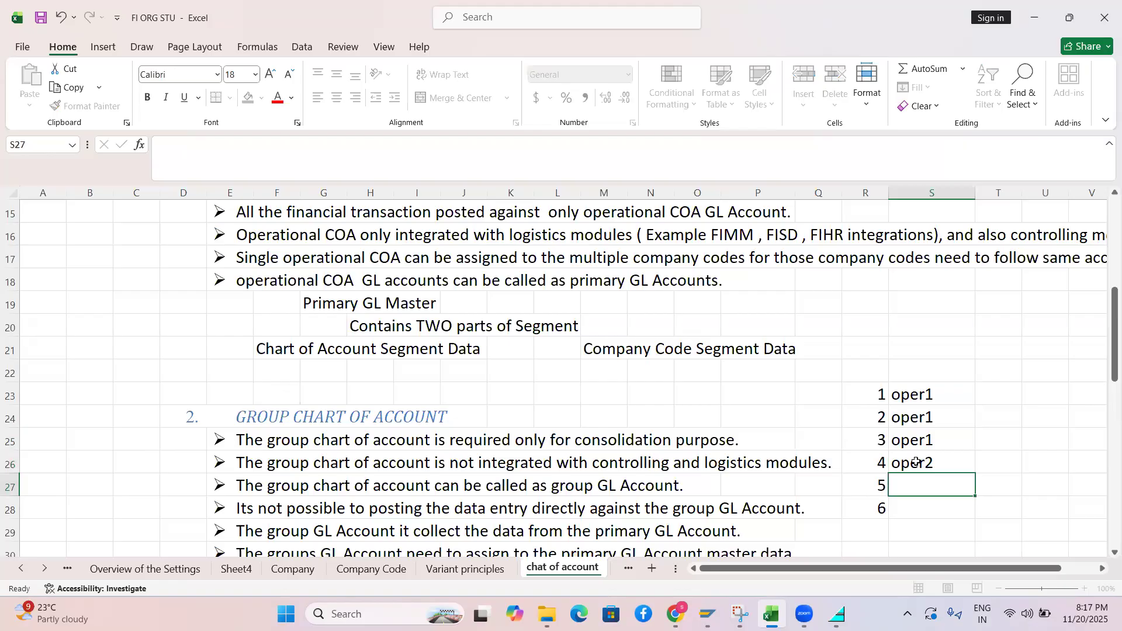
click(915, 462)
key(ctrl+c)
click(910, 488)
key(ctrl+v)
click(910, 510)
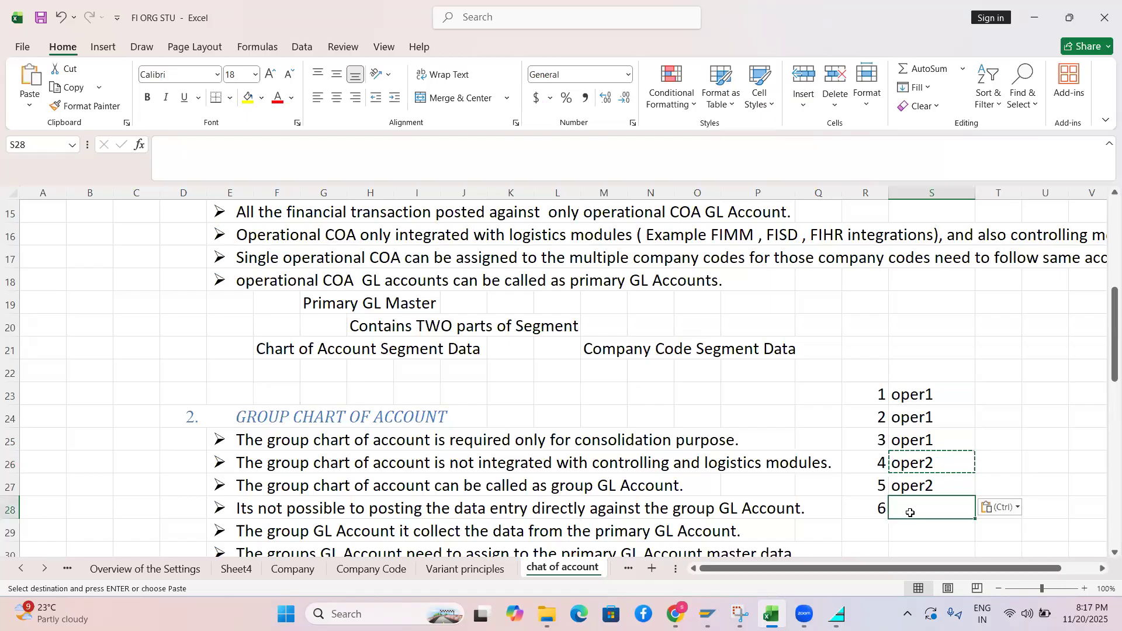
key(ctrl+v)
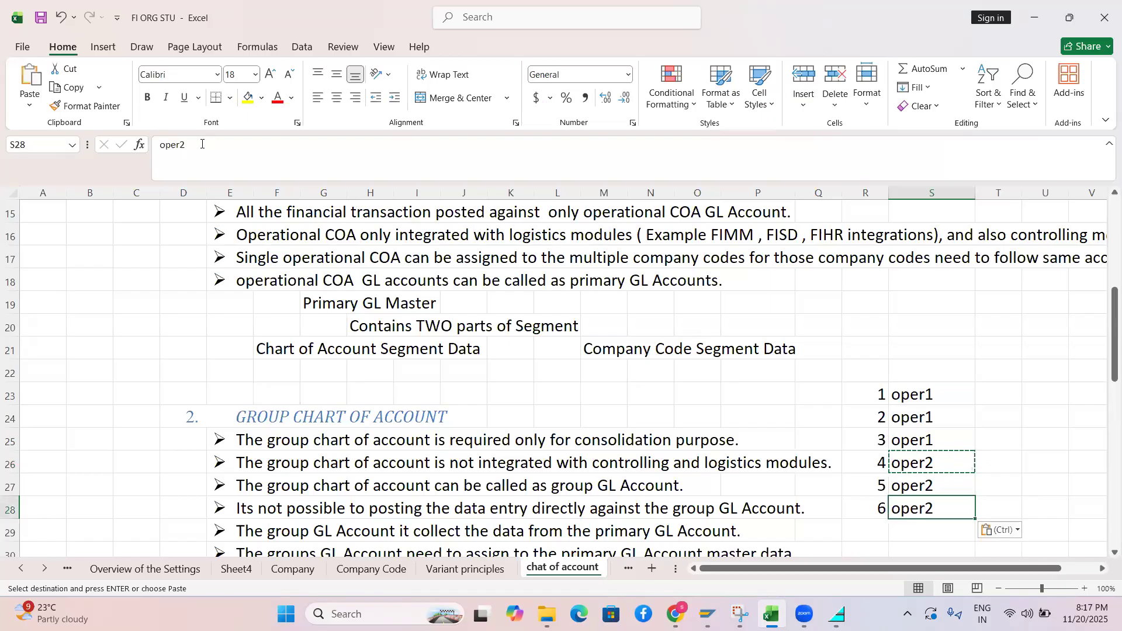
Change the S28 label to 'oper3'
click(202, 144)
key(BackSpace)
text(3)
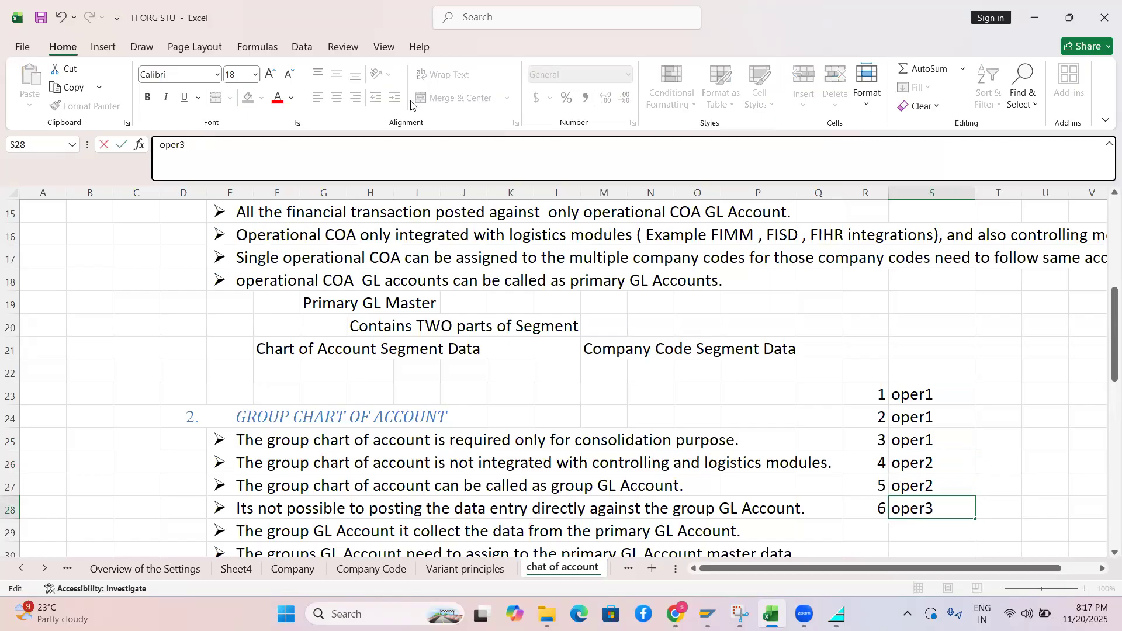
click(993, 386)
Enter group-1 in cell T23
text(gri)
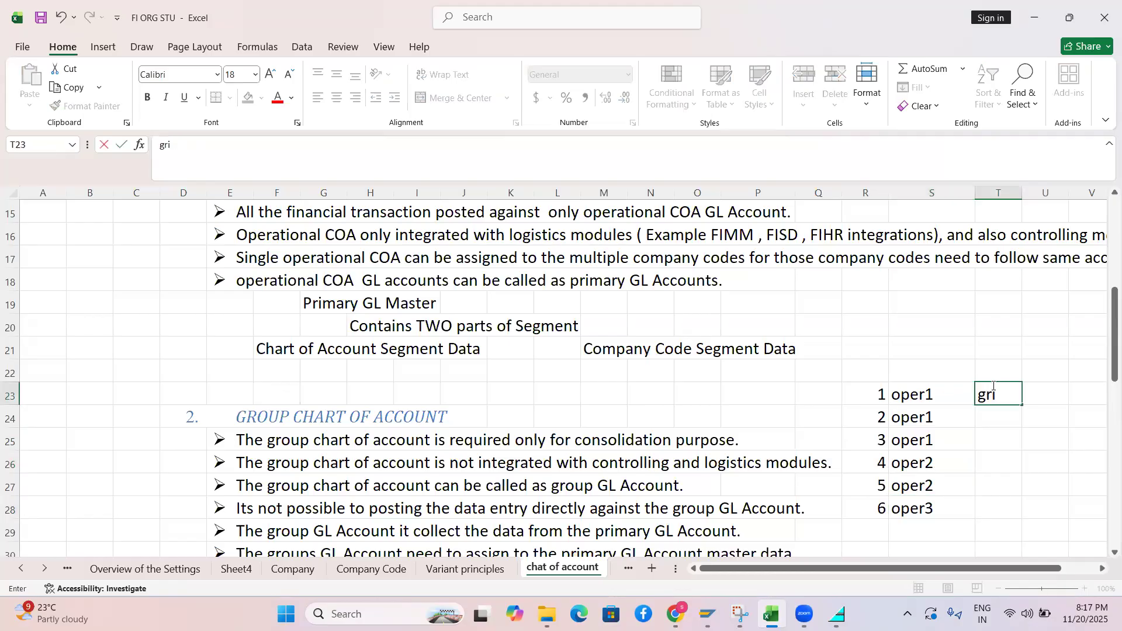
key(BackSpace)
text(oup-1)
key(Return)
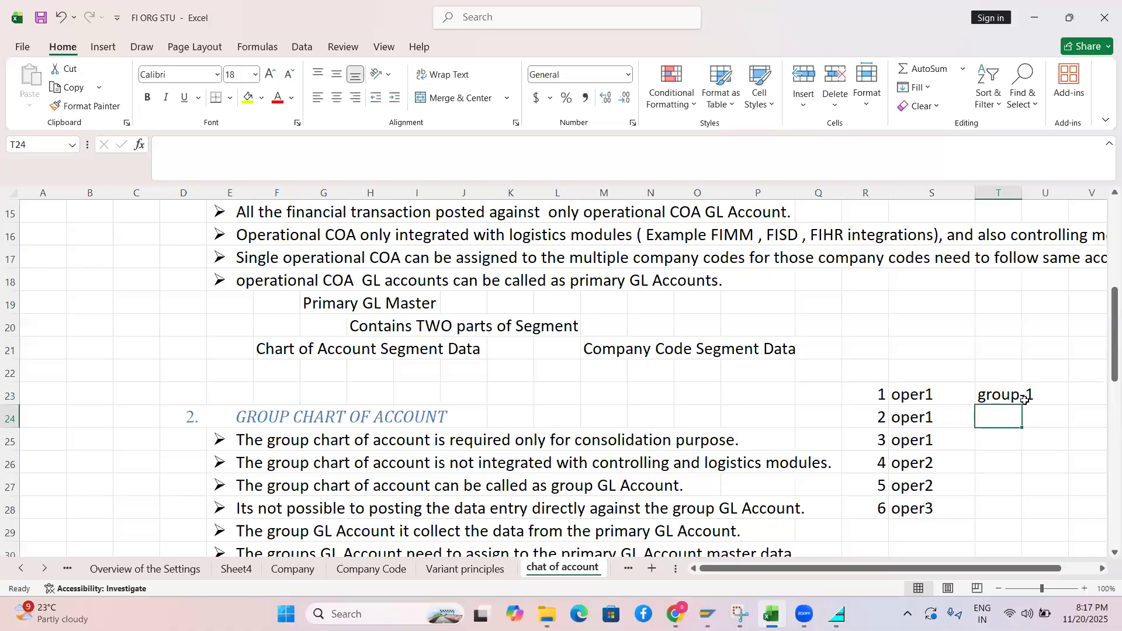
Copy group-1 from T23 into T24, replacing the auto-filled group series
click(1024, 399)
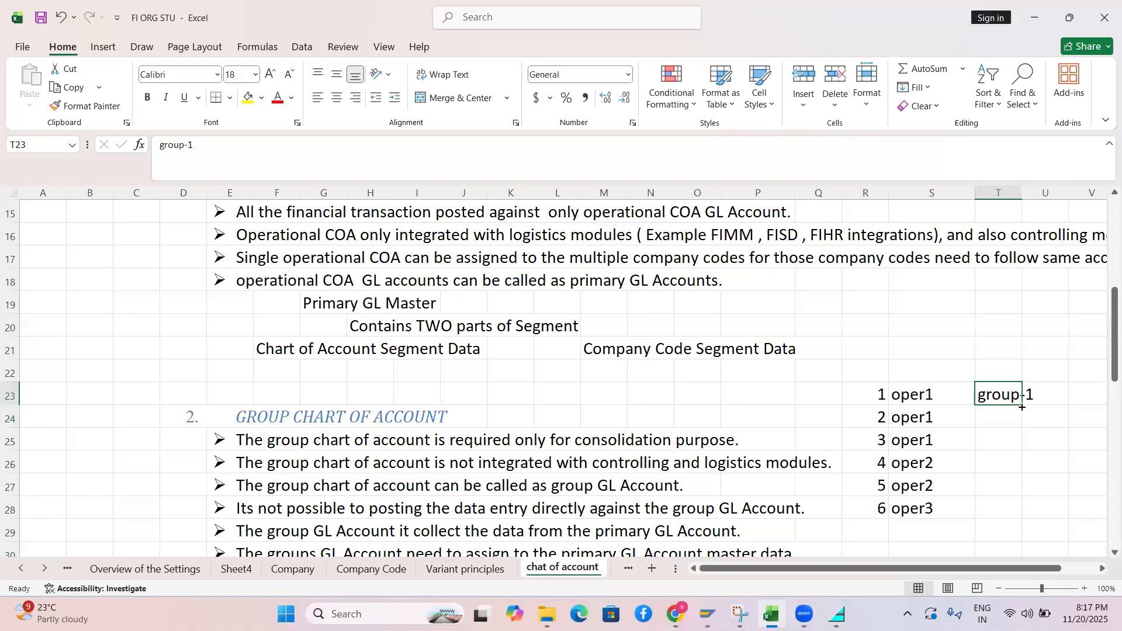
drag(1022, 403, 1010, 514)
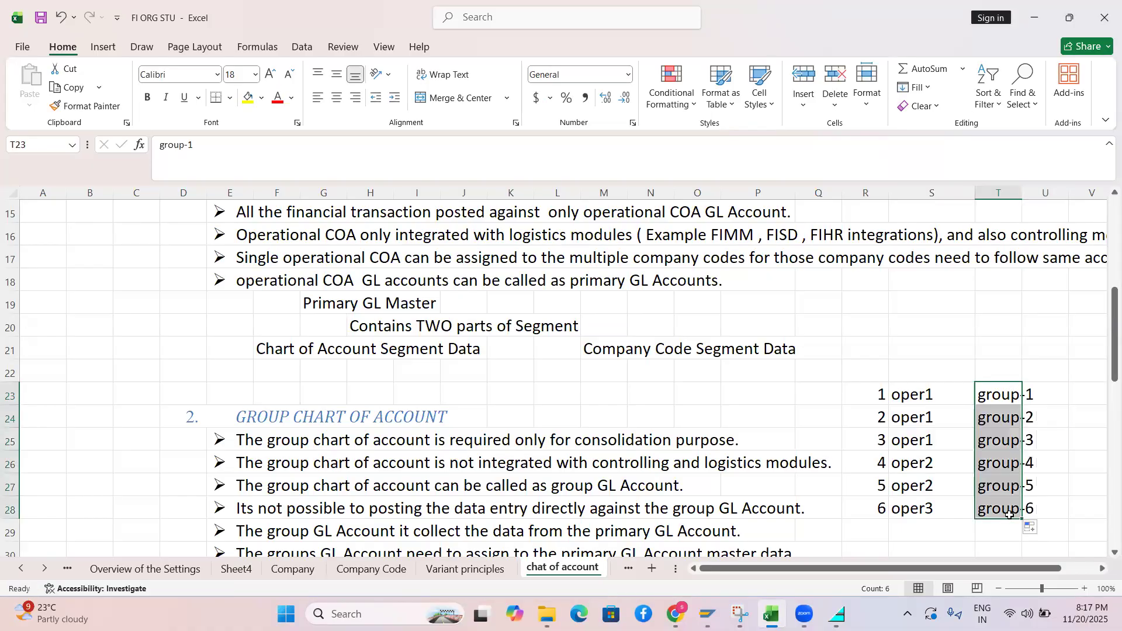
click(993, 394)
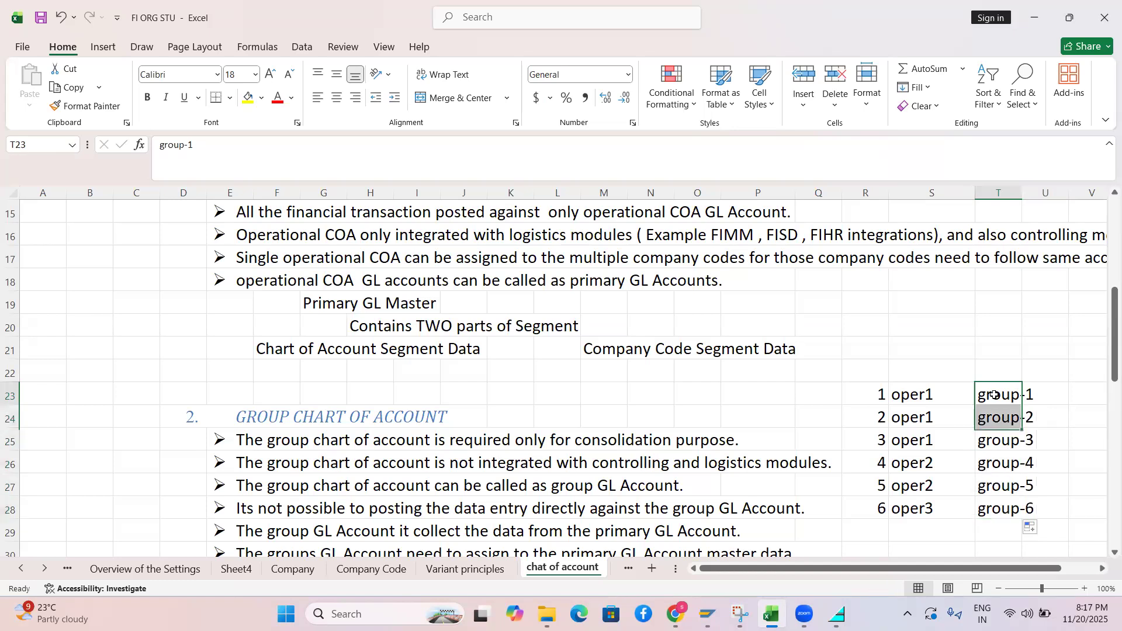
key(ctrl+c)
click(987, 415)
key(ctrl+v)
Fill group-1 down column T through row 28
drag(1000, 395, 1013, 407)
key(shift+Down)
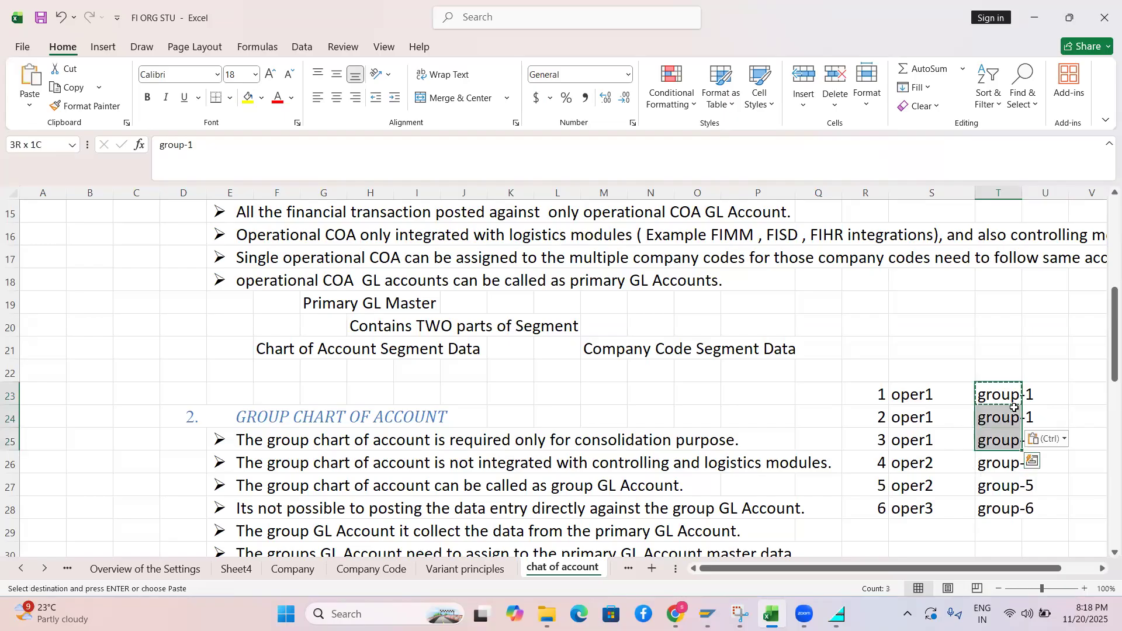
key(Down)
click(999, 392)
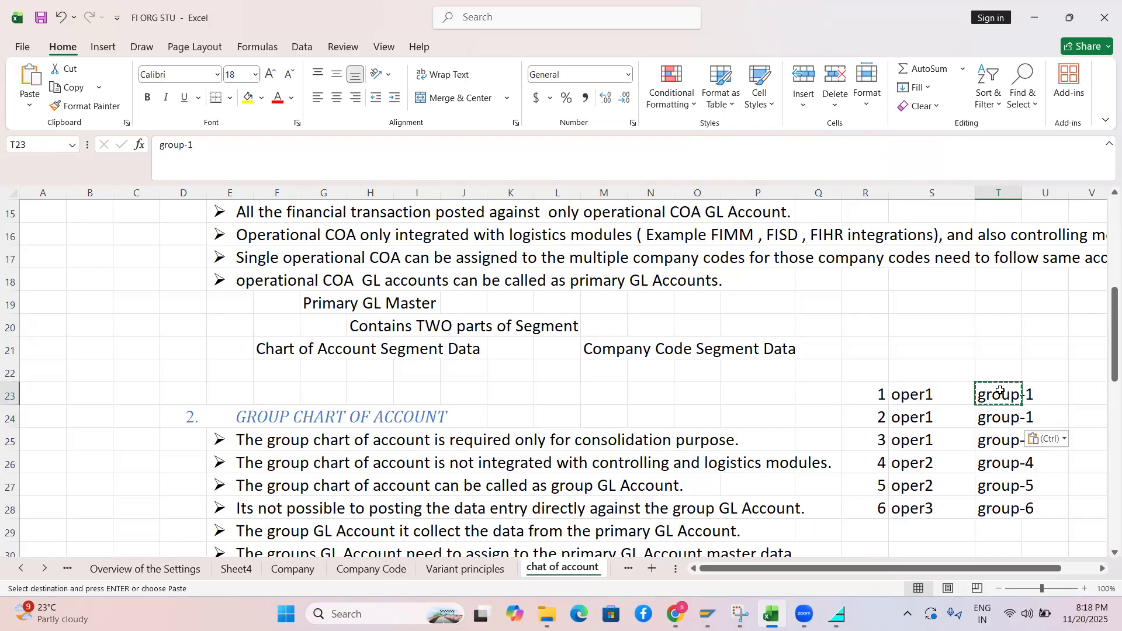
drag(999, 391, 1011, 509)
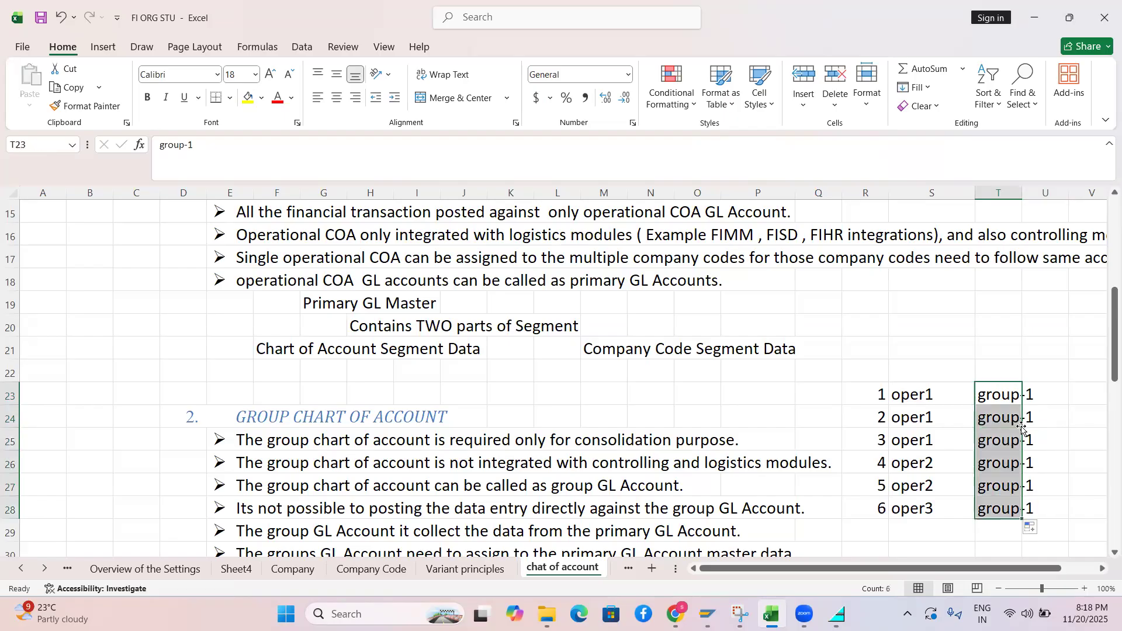
click(1011, 486)
drag(996, 398, 993, 514)
drag(911, 404, 909, 443)
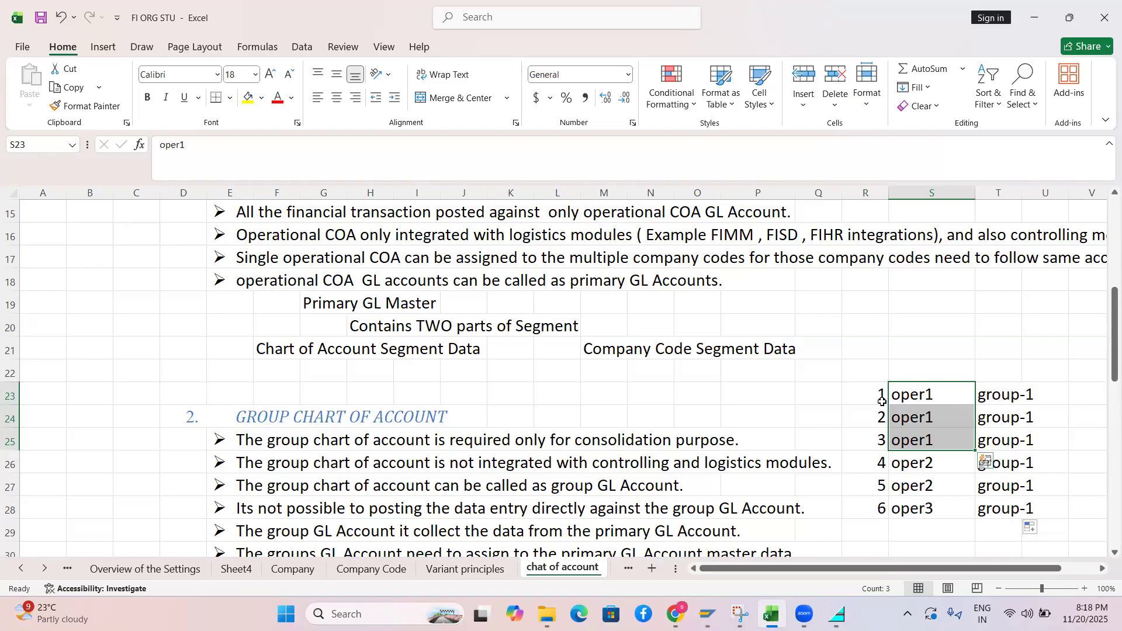
drag(878, 395, 904, 502)
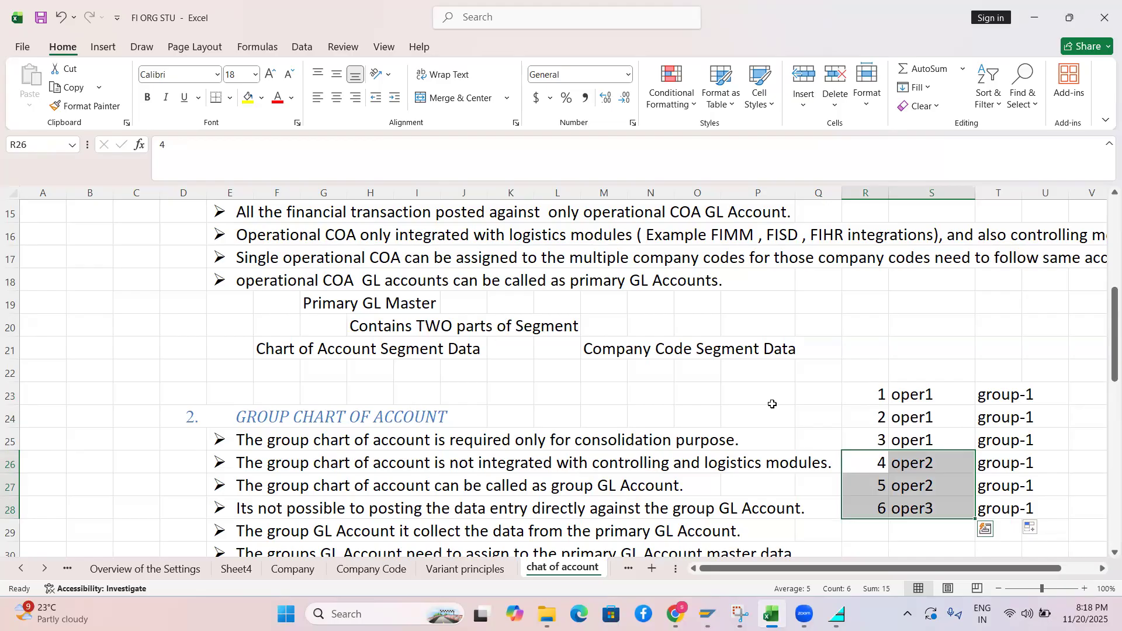
drag(927, 393, 915, 437)
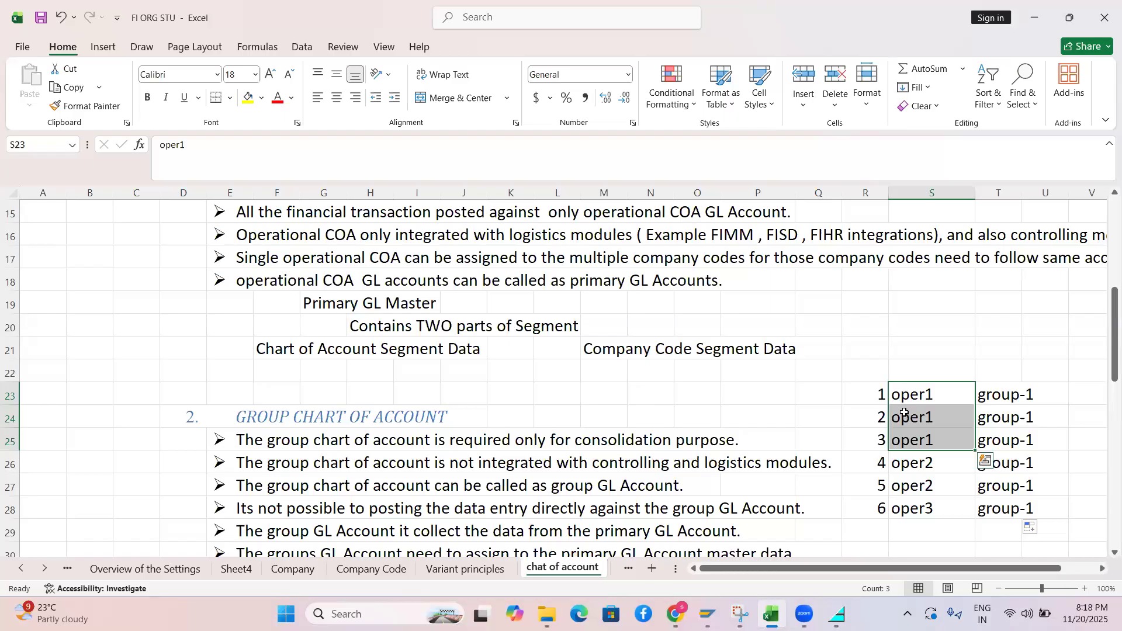
drag(876, 462, 922, 500)
drag(869, 397, 1023, 508)
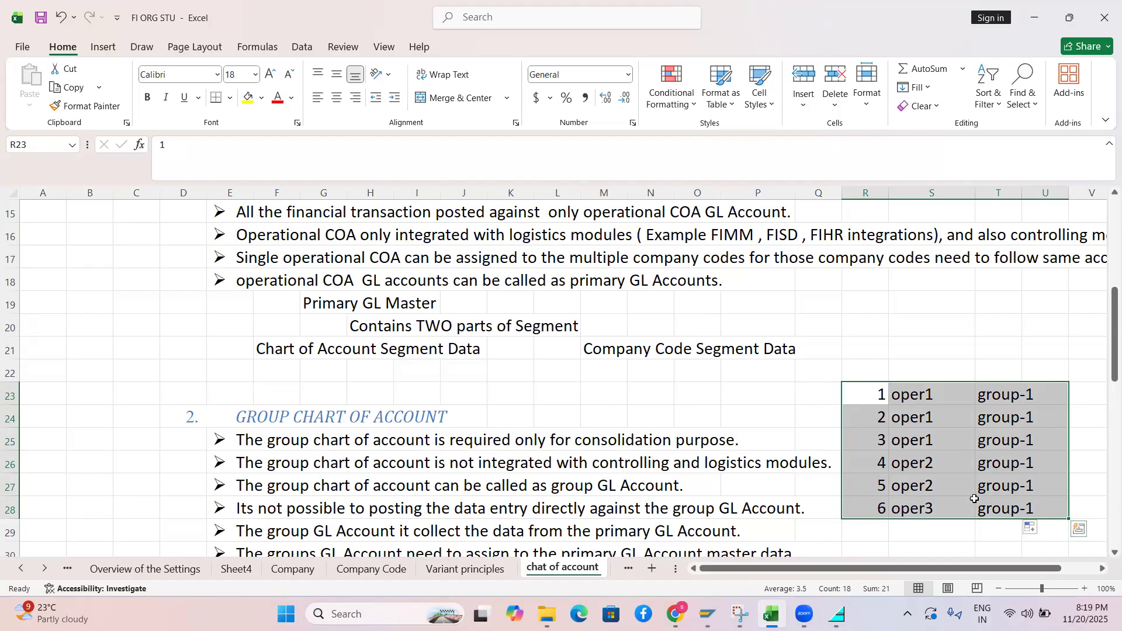
Delete the example numbers, oper codes and group-1 entries in R23:T28, then scroll to row 21
key(Delete)
drag(1105, 352, 1104, 390)
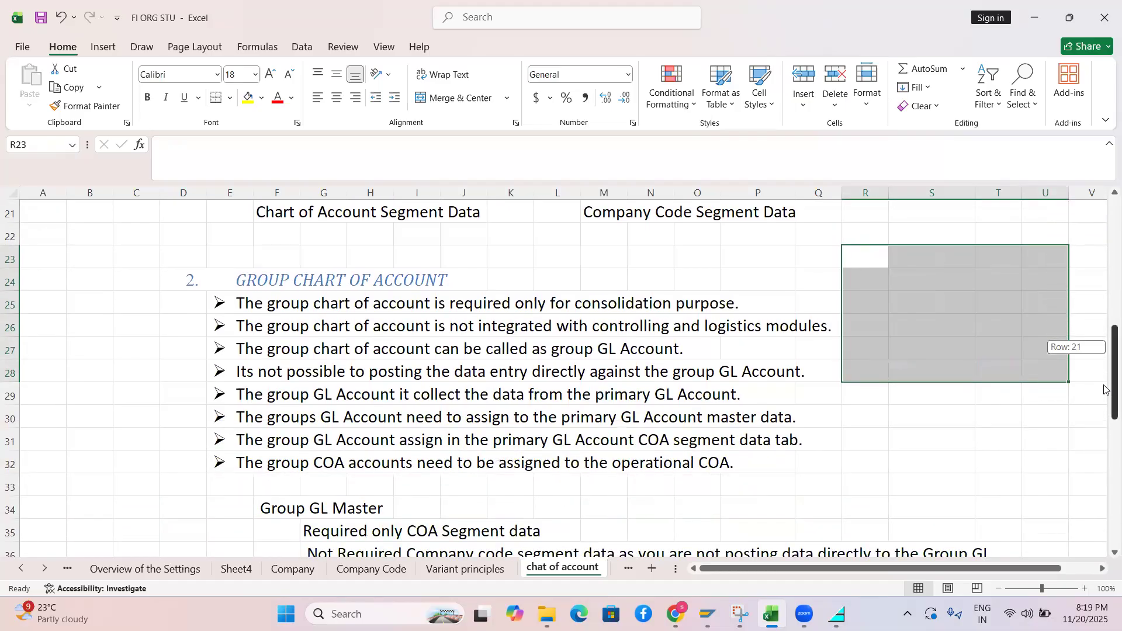
drag(1105, 389, 1104, 390)
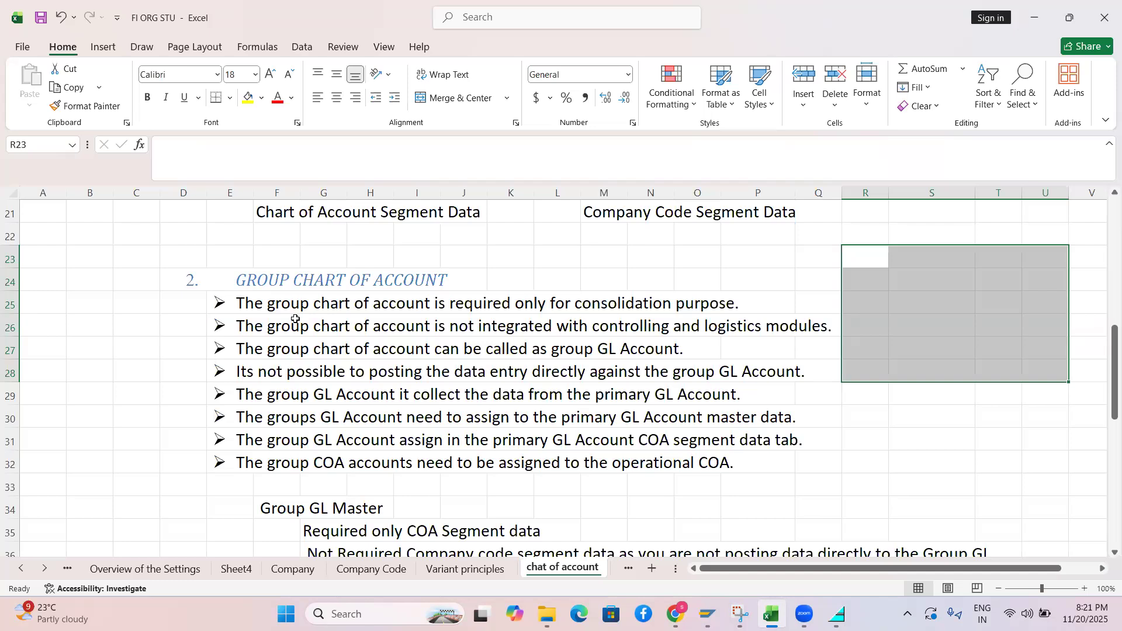
key(alt+Tab)
key(alt+Tab)
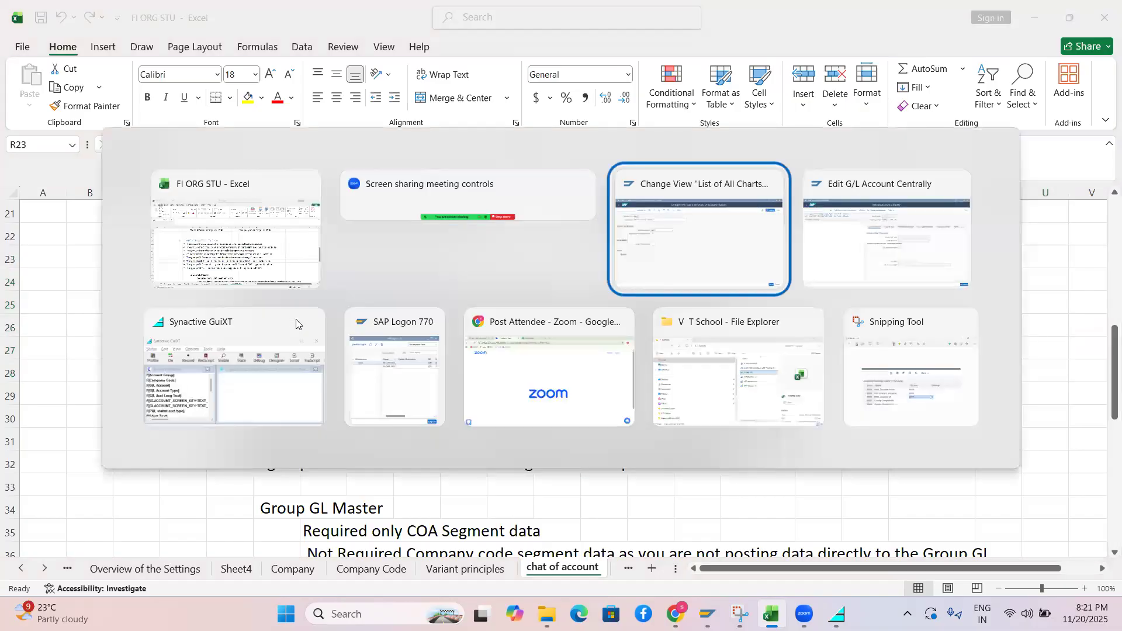
key(alt+Tab)
key(alt+shift+Tab)
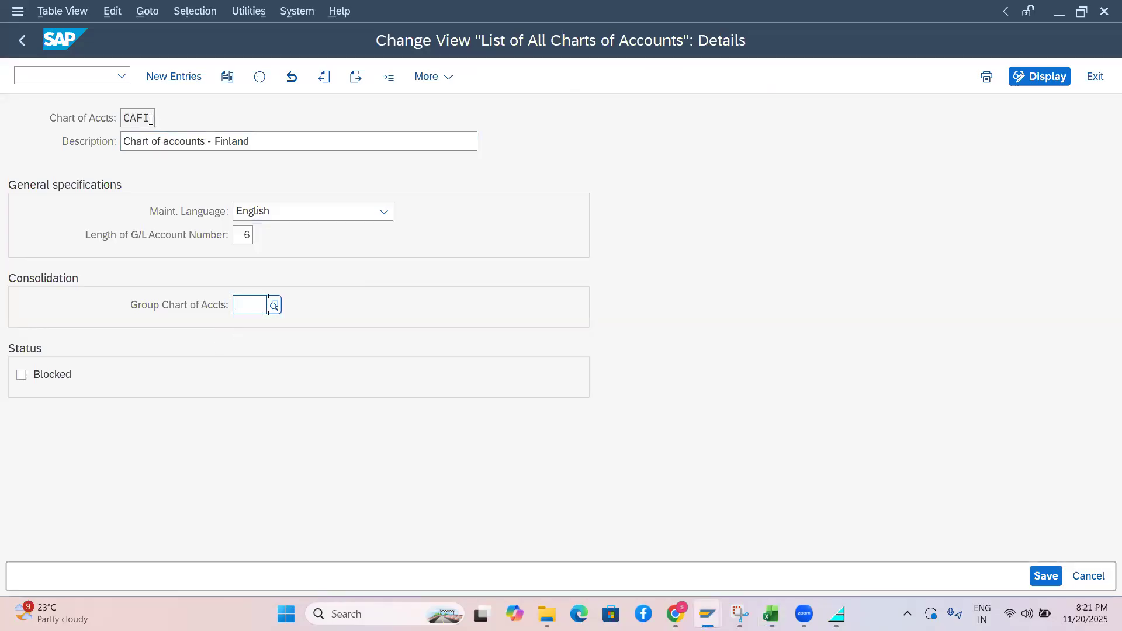
double_click(124, 118)
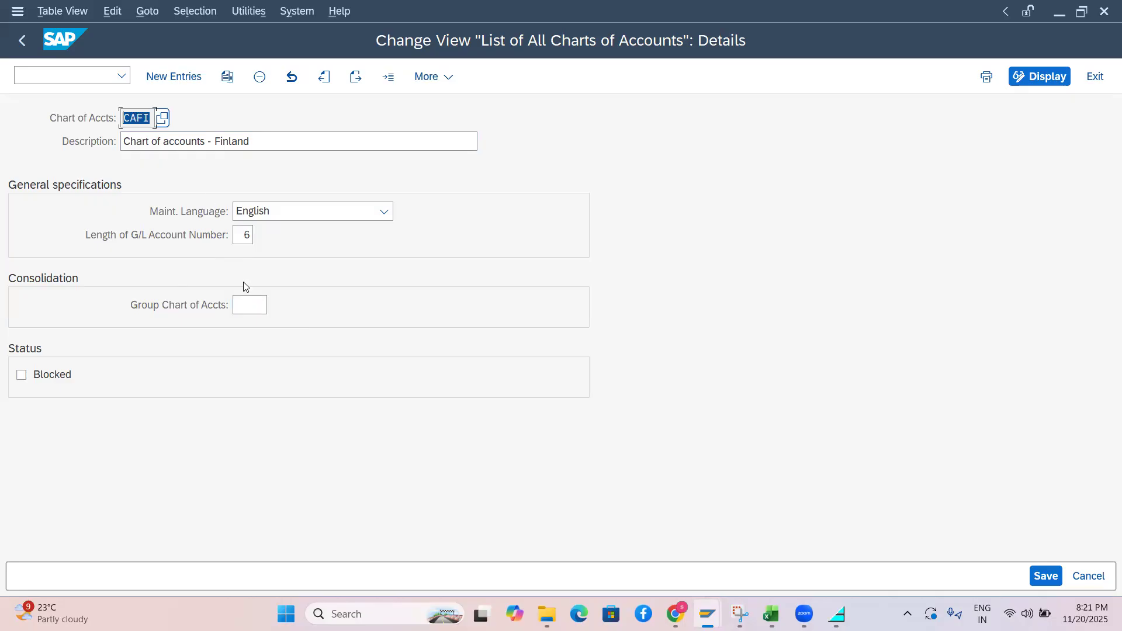
key(alt+Tab)
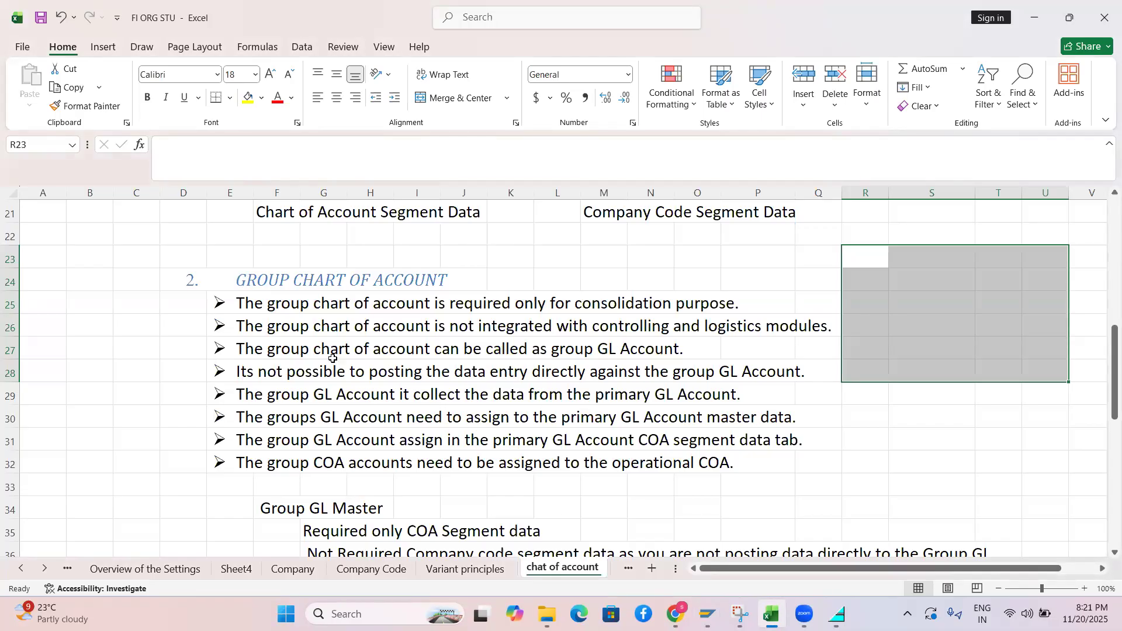
drag(1105, 369, 1104, 447)
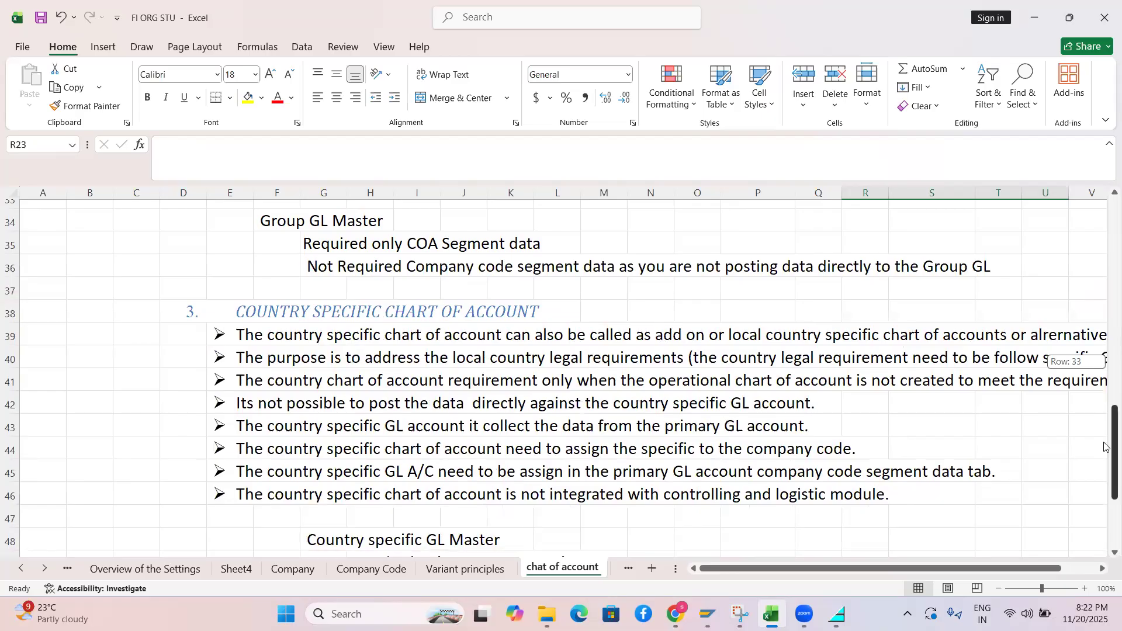
drag(1104, 447, 1104, 448)
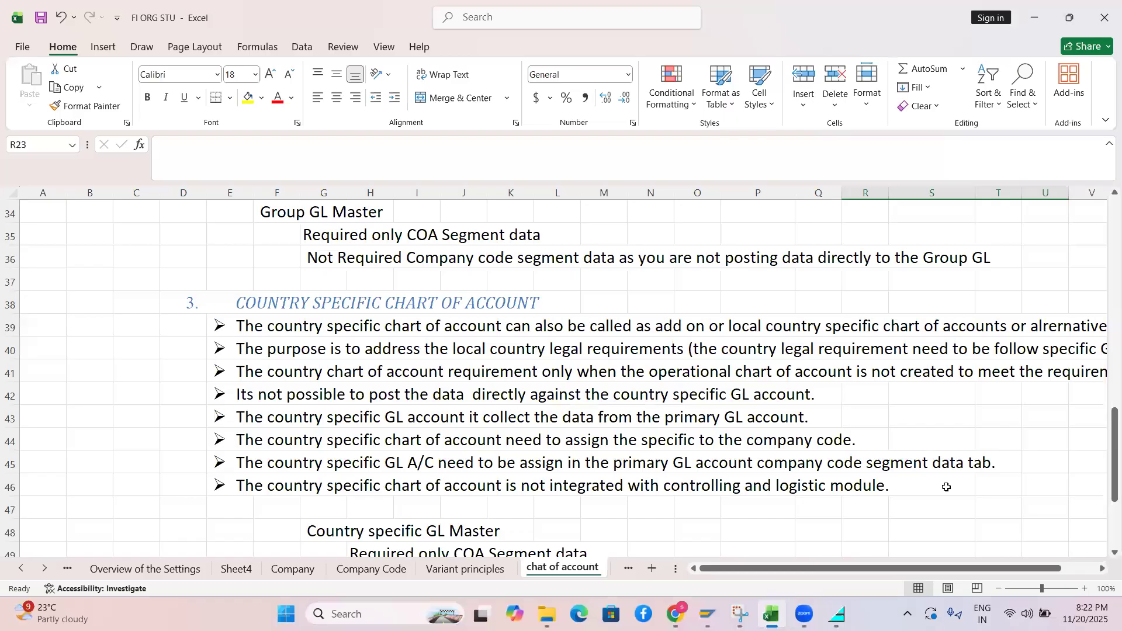
drag(1104, 444, 1105, 513)
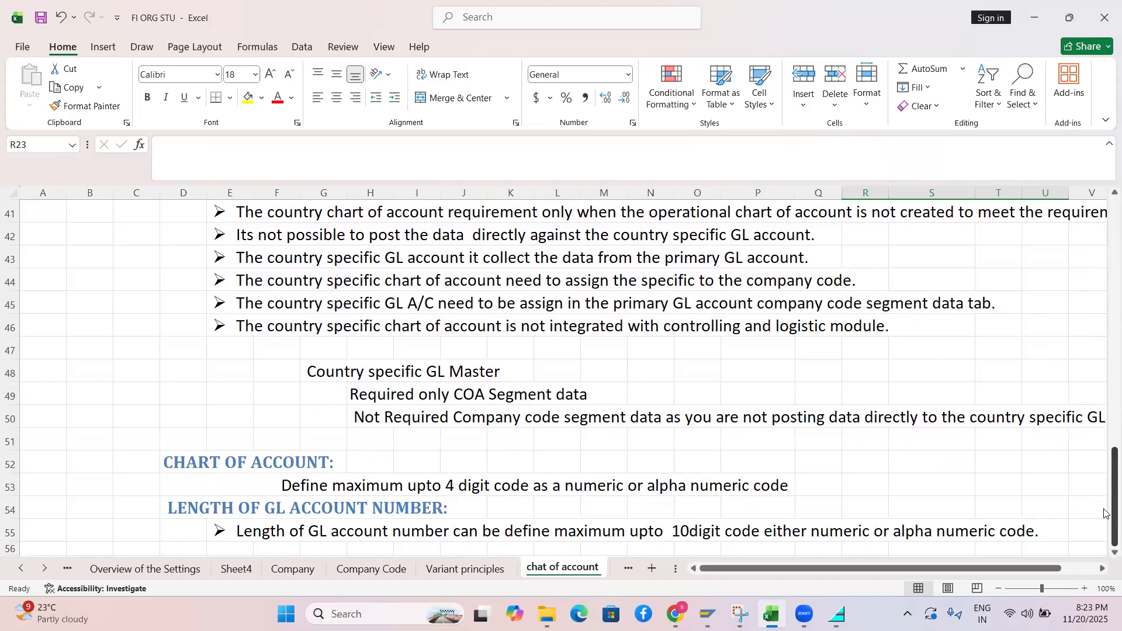
drag(1105, 513, 1080, 205)
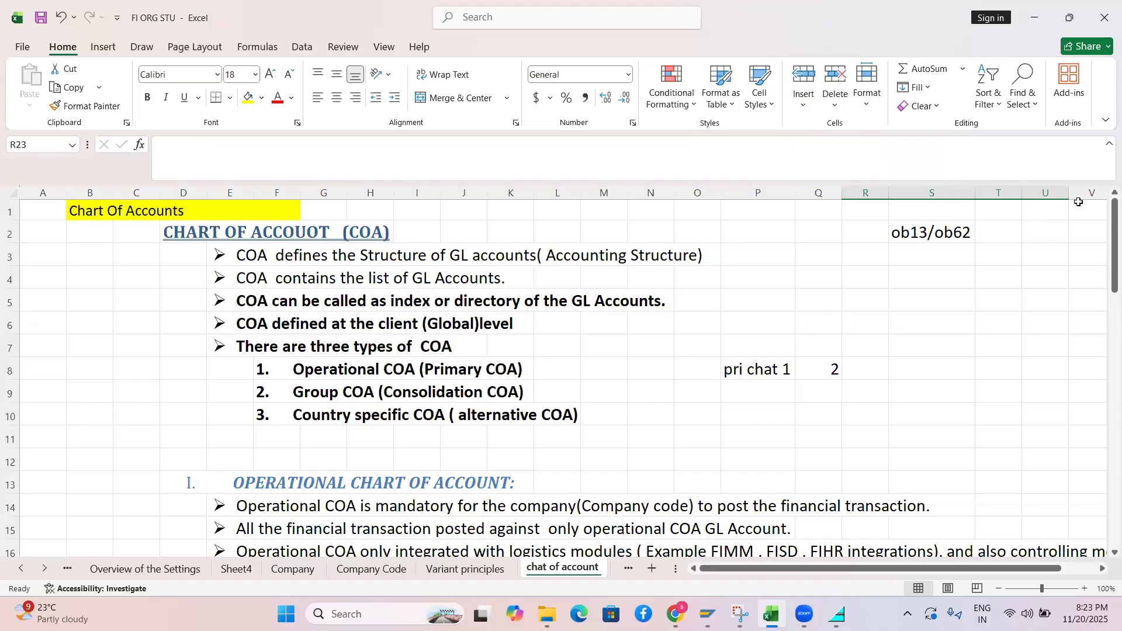
drag(725, 375, 876, 377)
key(Delete)
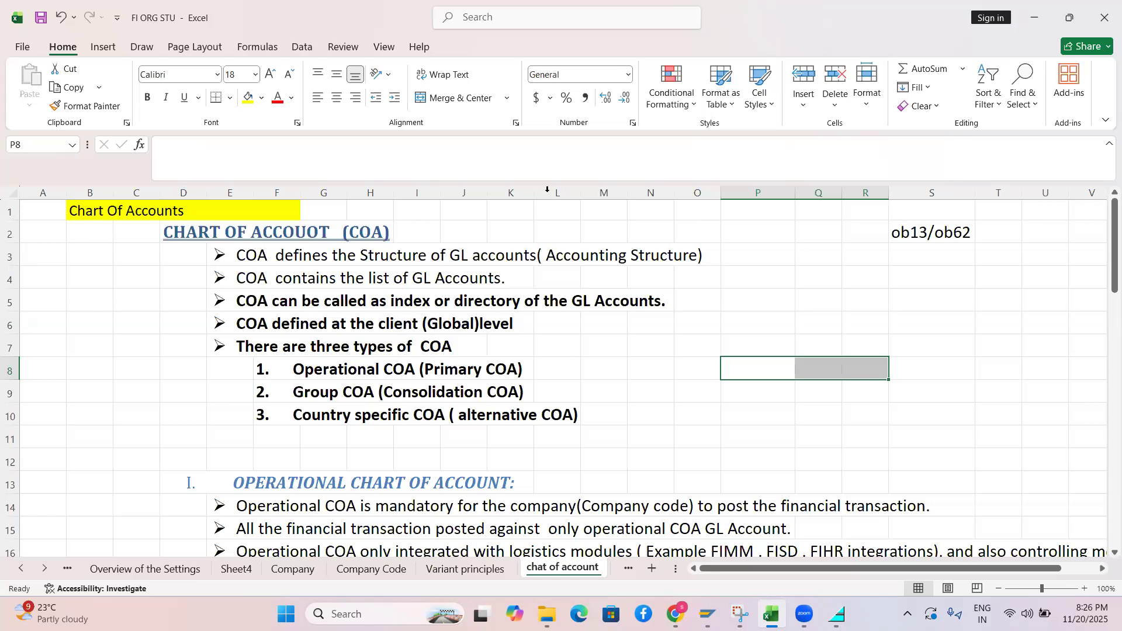
Scroll to row 41 to show the 4-digit COA code and 10-digit GL account notes
drag(1109, 223, 1098, 617)
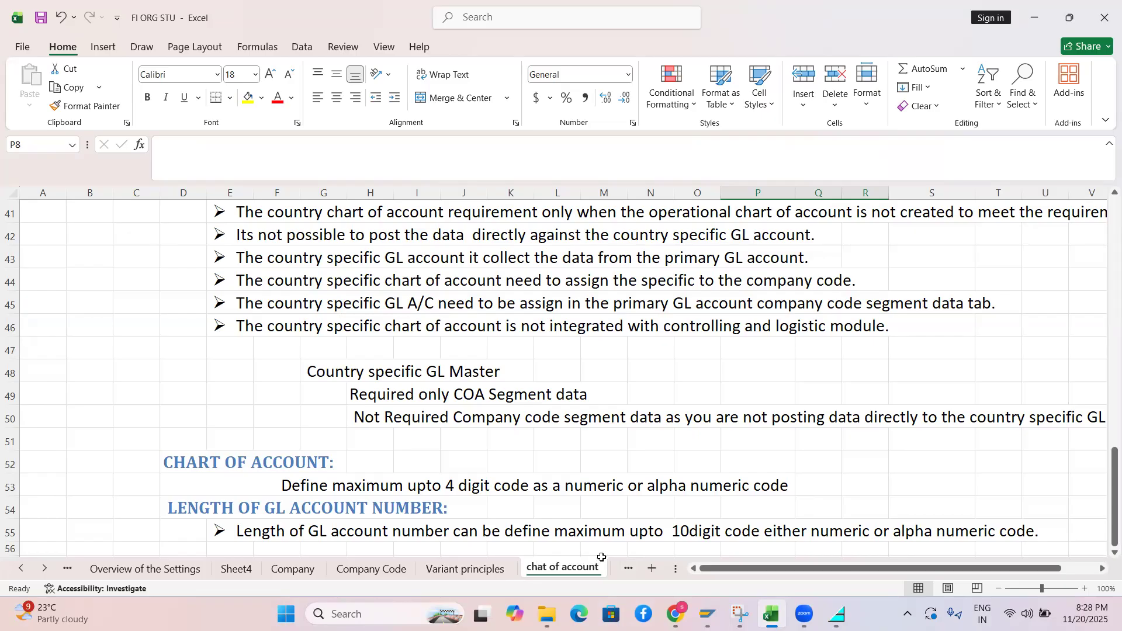
drag(1104, 501, 1105, 523)
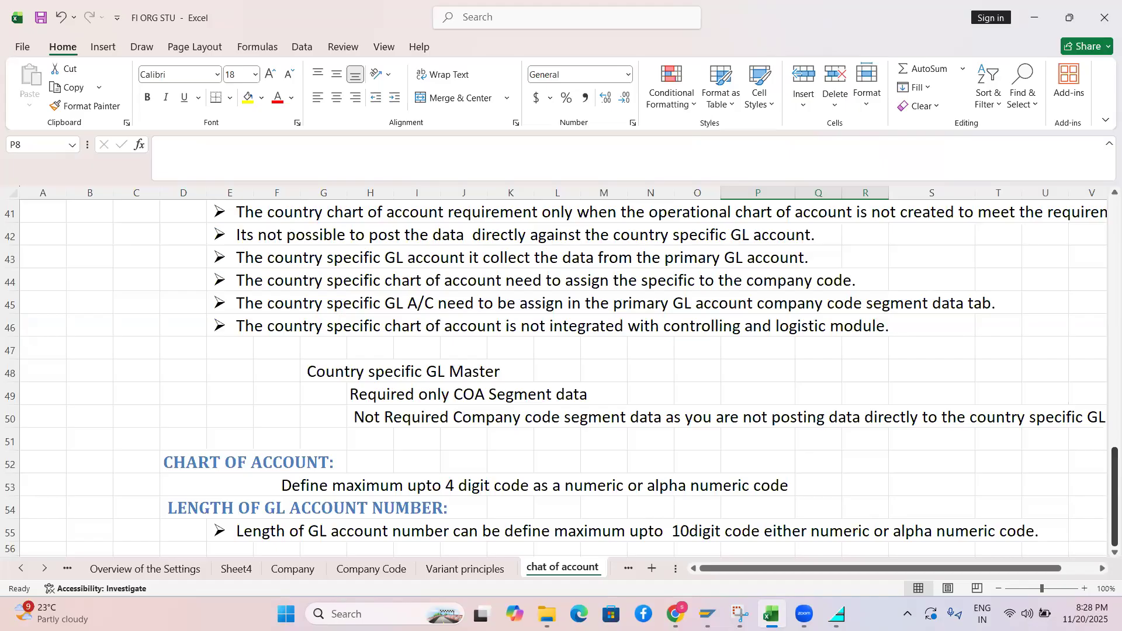
mouse_move(708, 613)
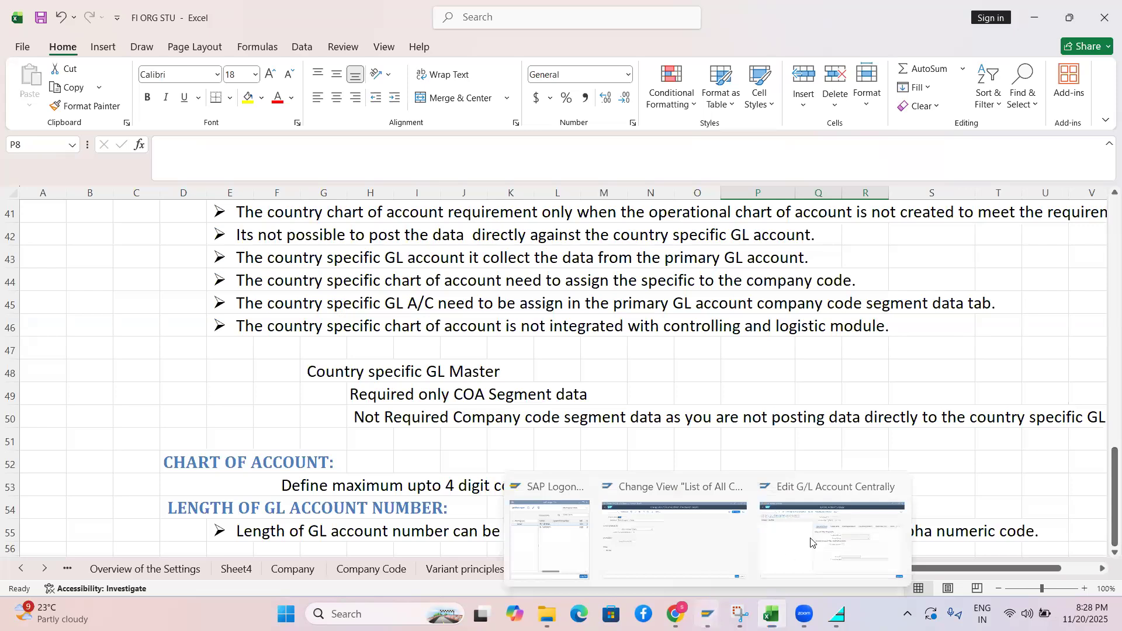
Run /nob13 in SAP and accept read-only access to the locked chart of accounts data
click(863, 518)
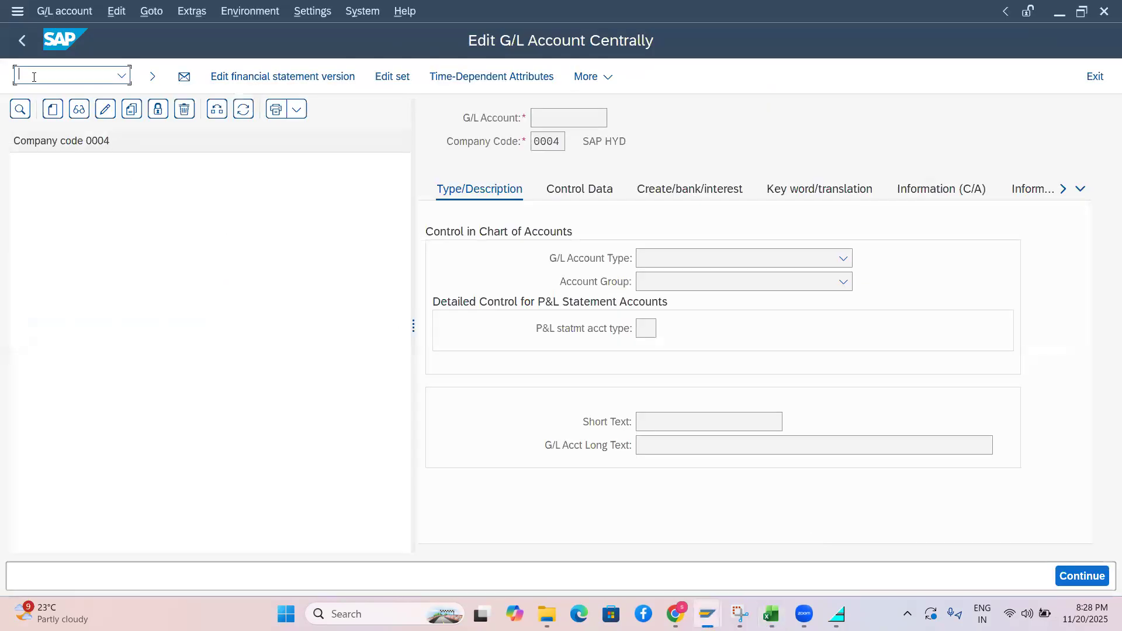
text(/n)
key(BackSpace)
key(BackSpace)
text(/nob13)
key(Return)
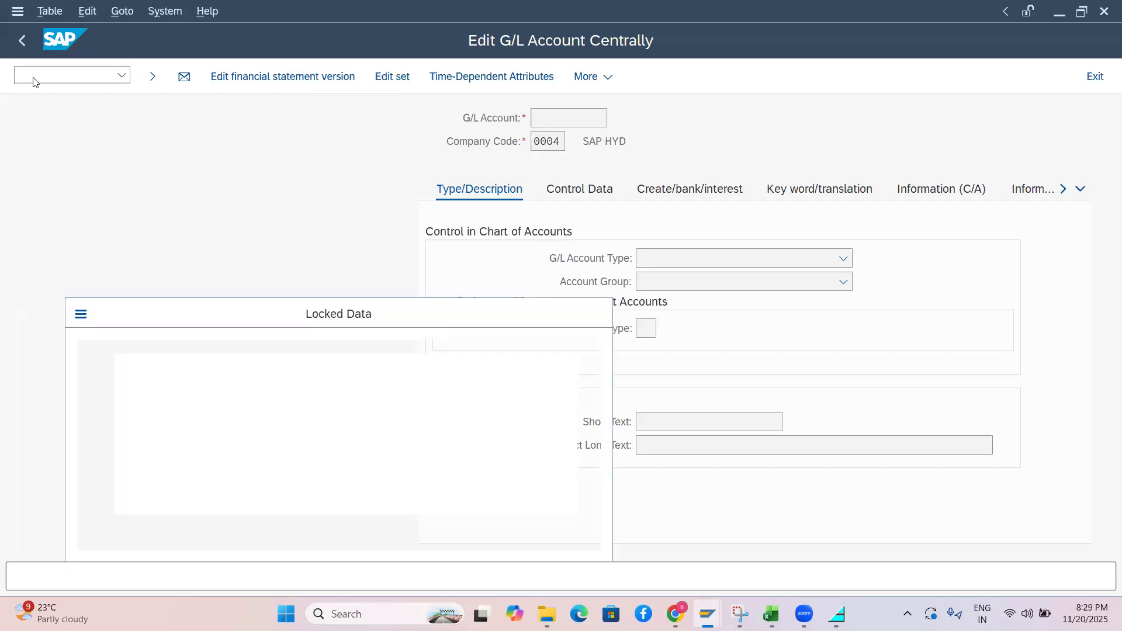
key(Return)
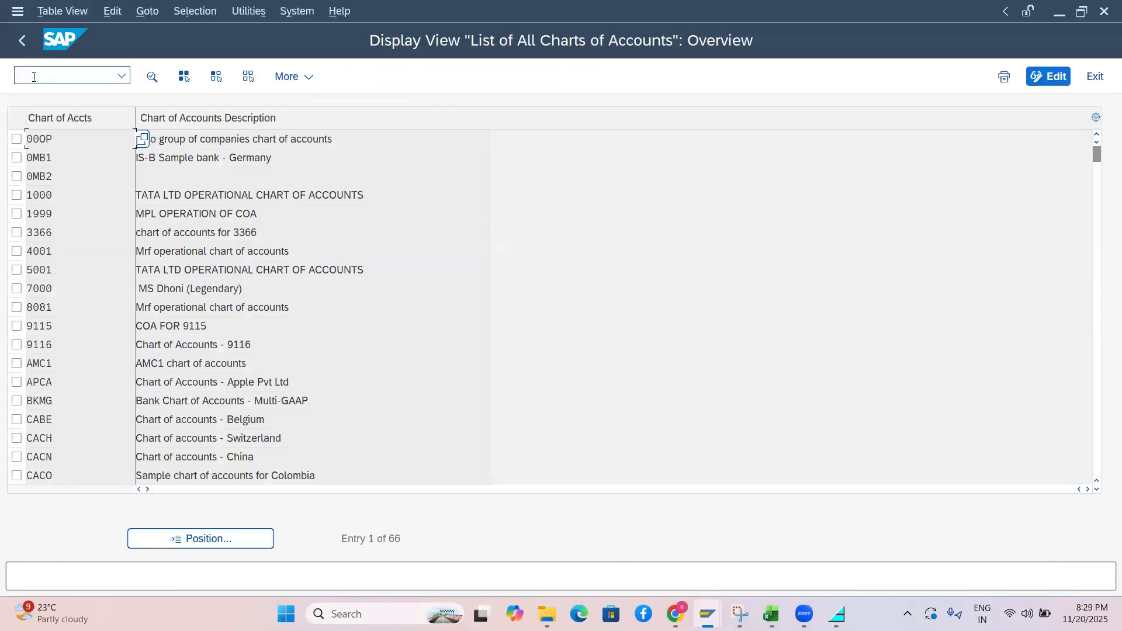
Re-enter transaction OB13 to reopen chart of accounts maintenance for table T004
click(34, 76)
text(ob13)
key(BackSpace)
key(BackSpace)
key(BackSpace)
key(BackSpace)
text(/n013)
key(Return)
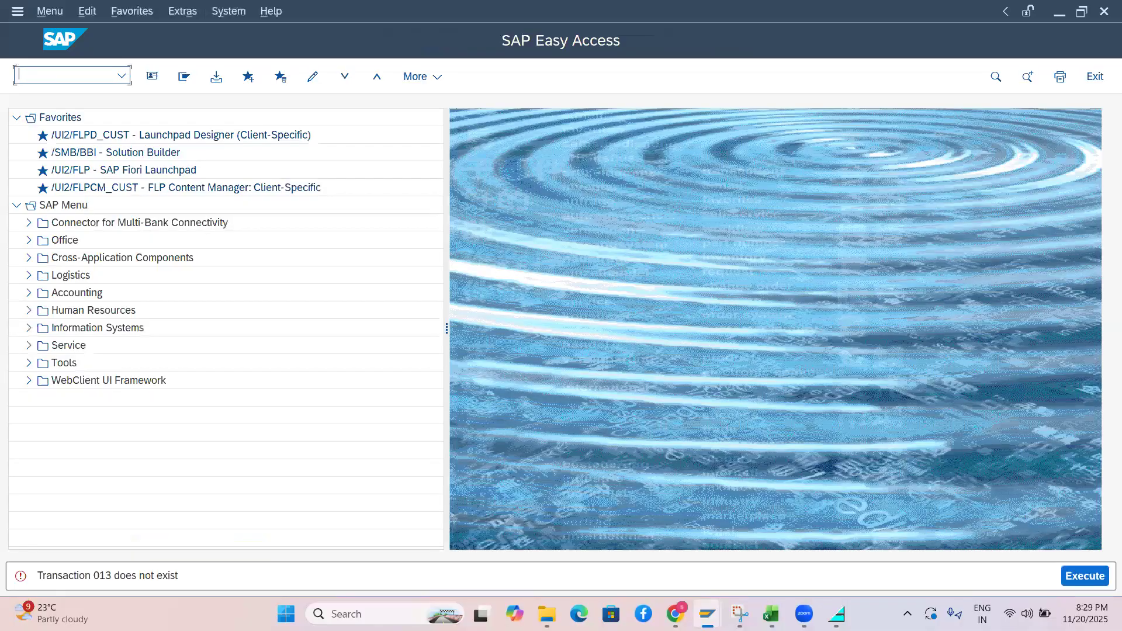
text(ob13)
key(Return)
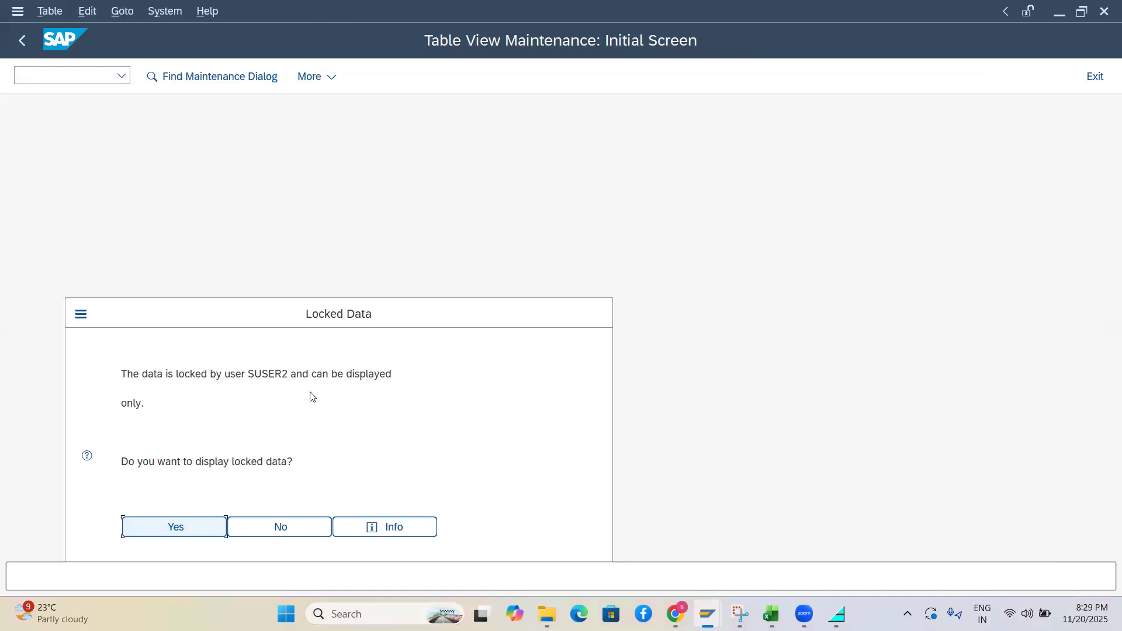
drag(149, 405, 120, 370)
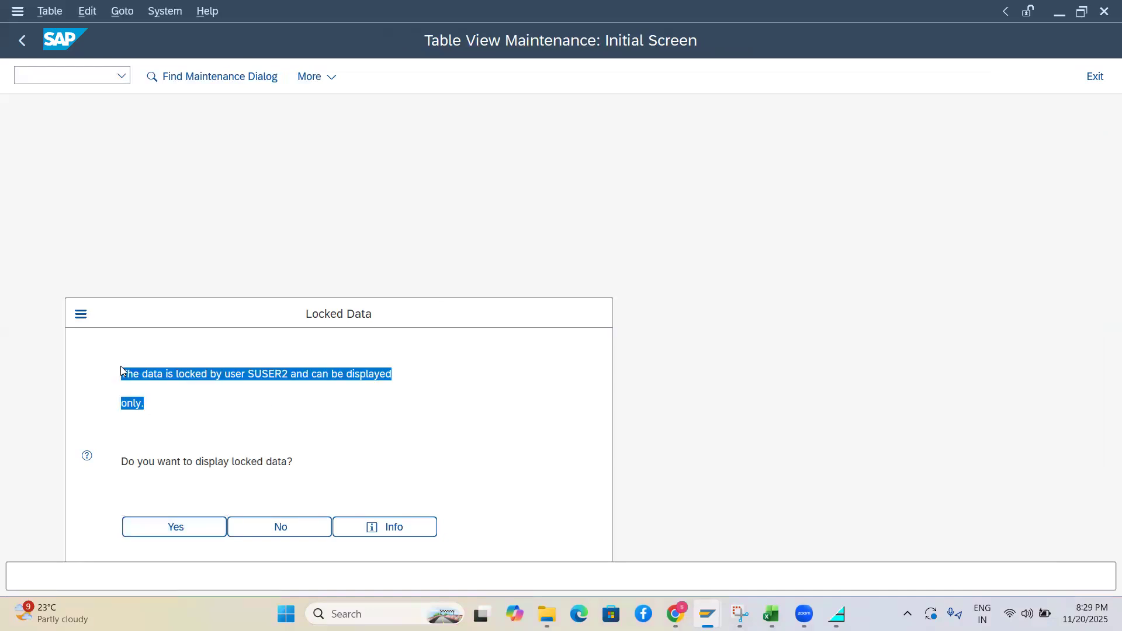
click(164, 528)
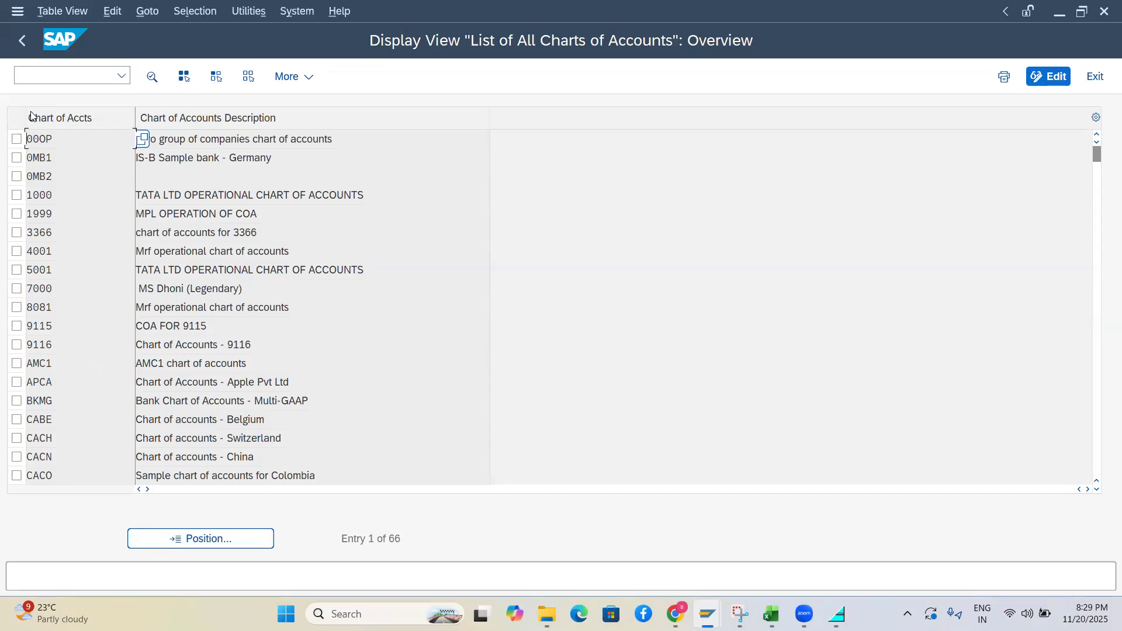
click(63, 69)
text(/b)
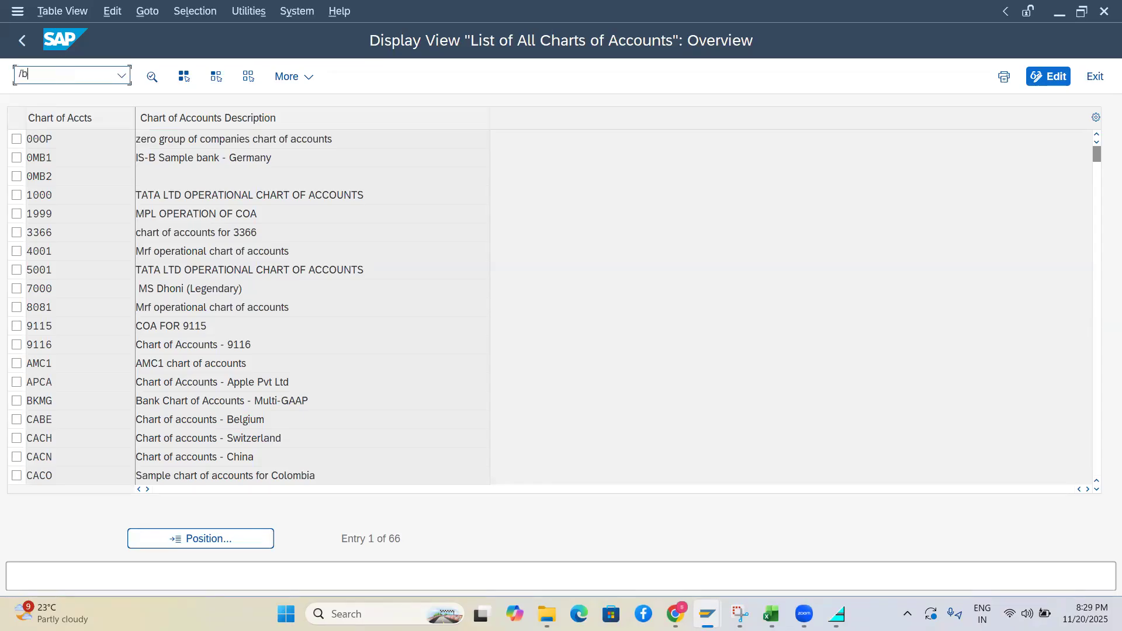
key(BackSpace)
text(n)
text(sm12)
Open SM12 and list the two locks held on T004 and T004T
key(Return)
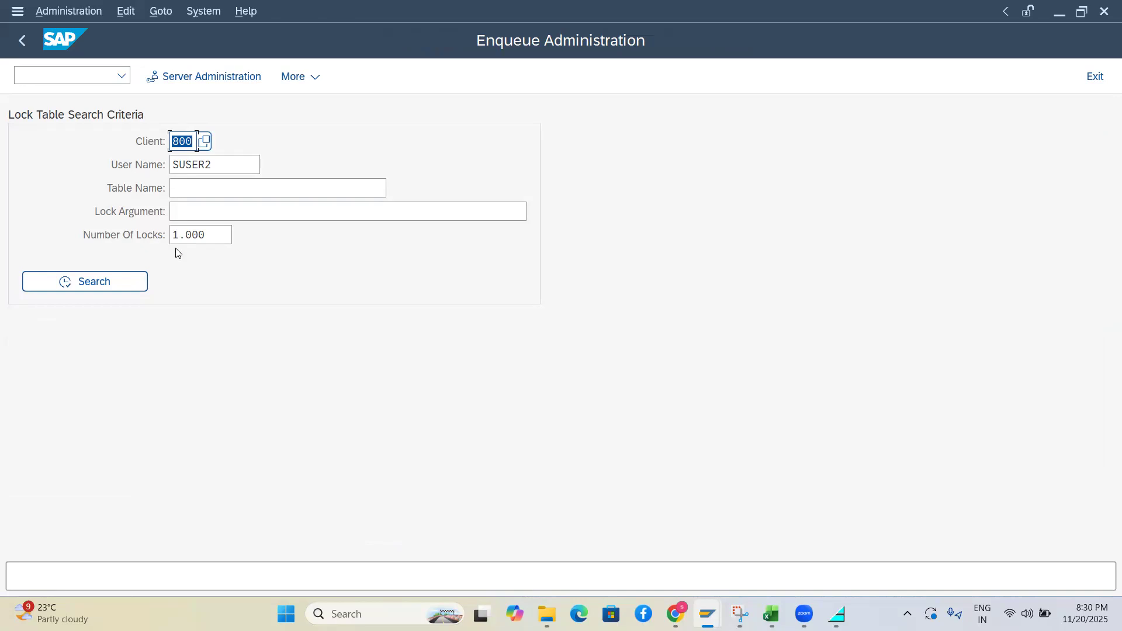
click(84, 282)
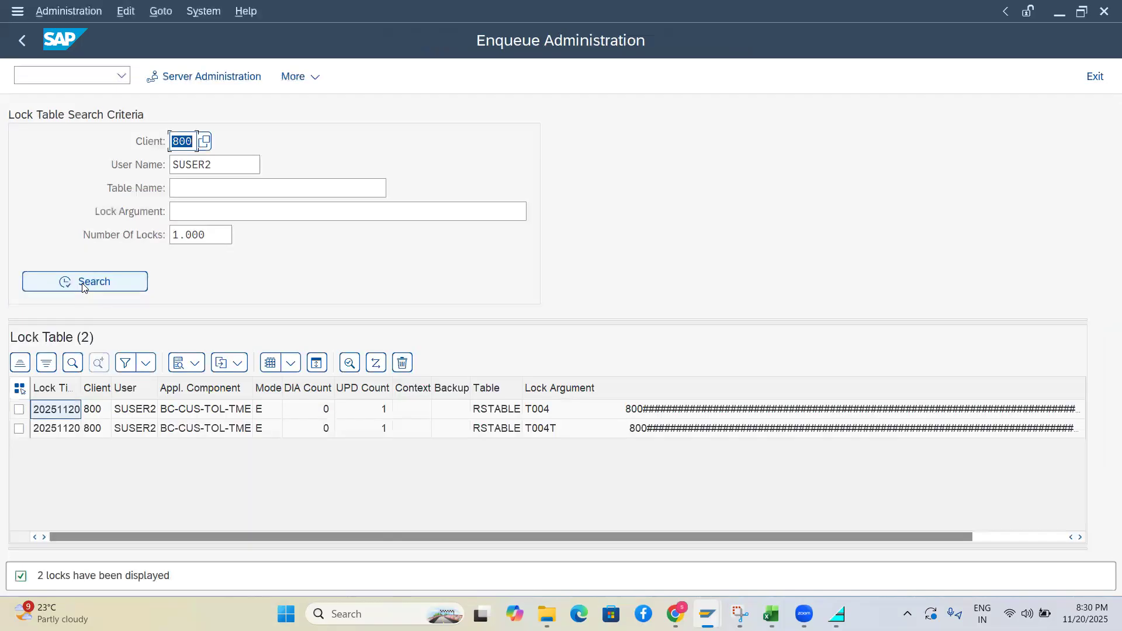
click(129, 388)
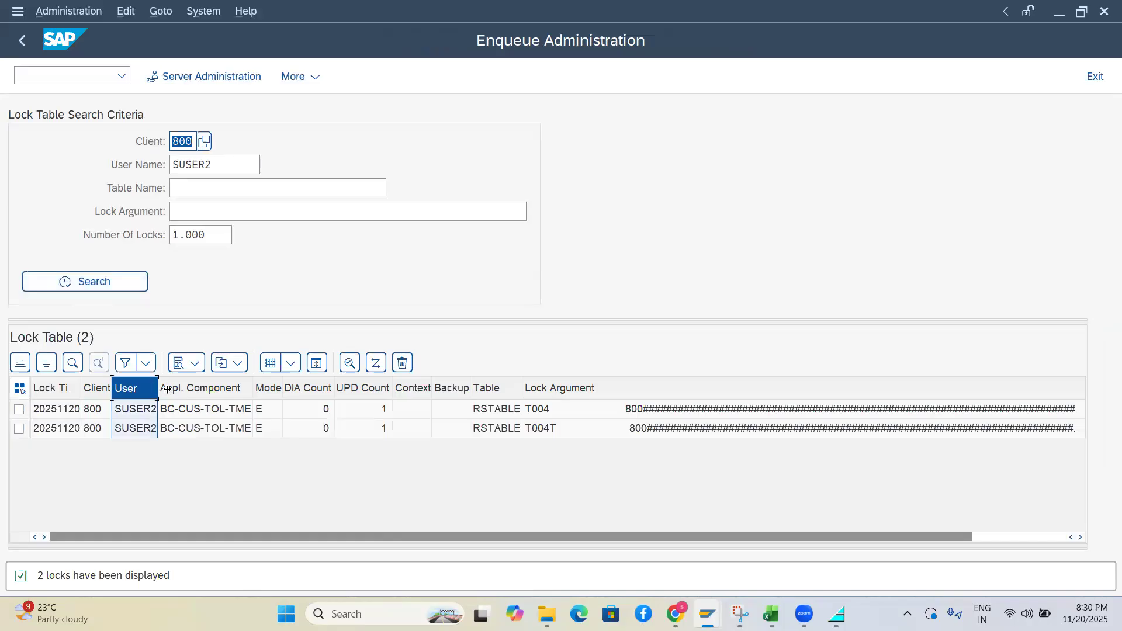
click(136, 412)
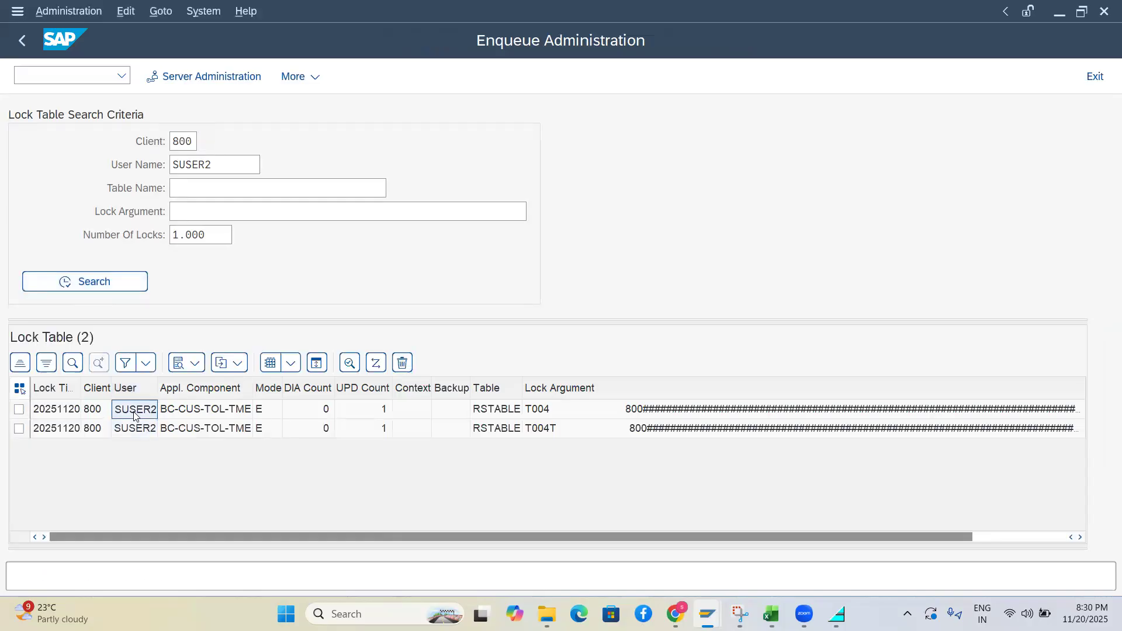
Open the user display transaction SU01D in a new session with /osu01d
click(38, 69)
text(ns)
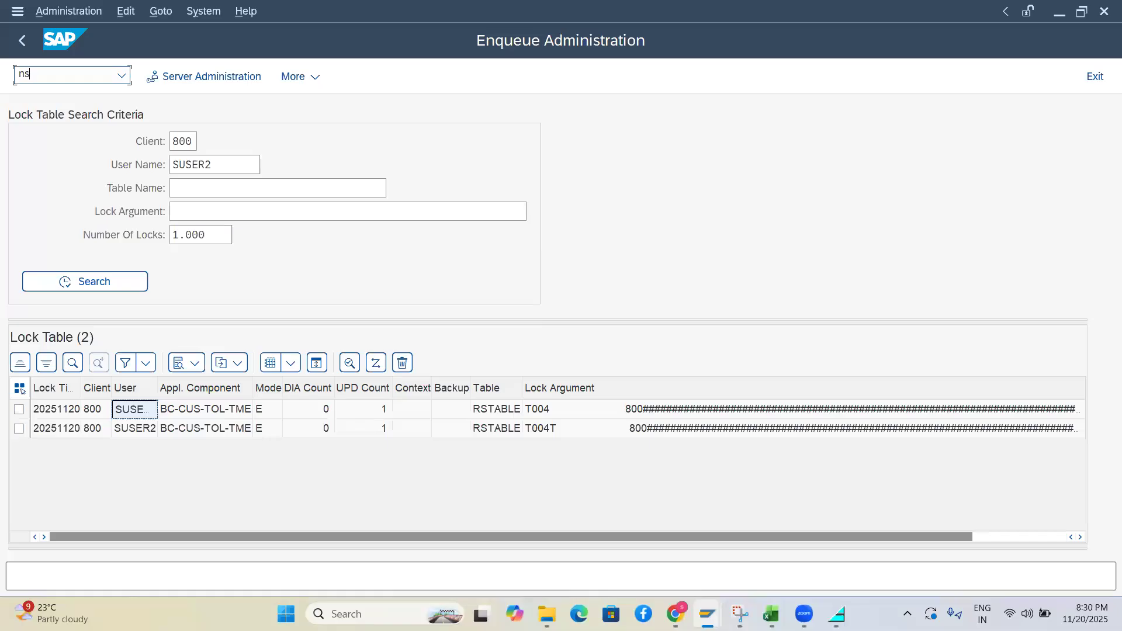
text(u03)
key(Return)
text(su01d)
key(Home)
text(/0)
key(Return)
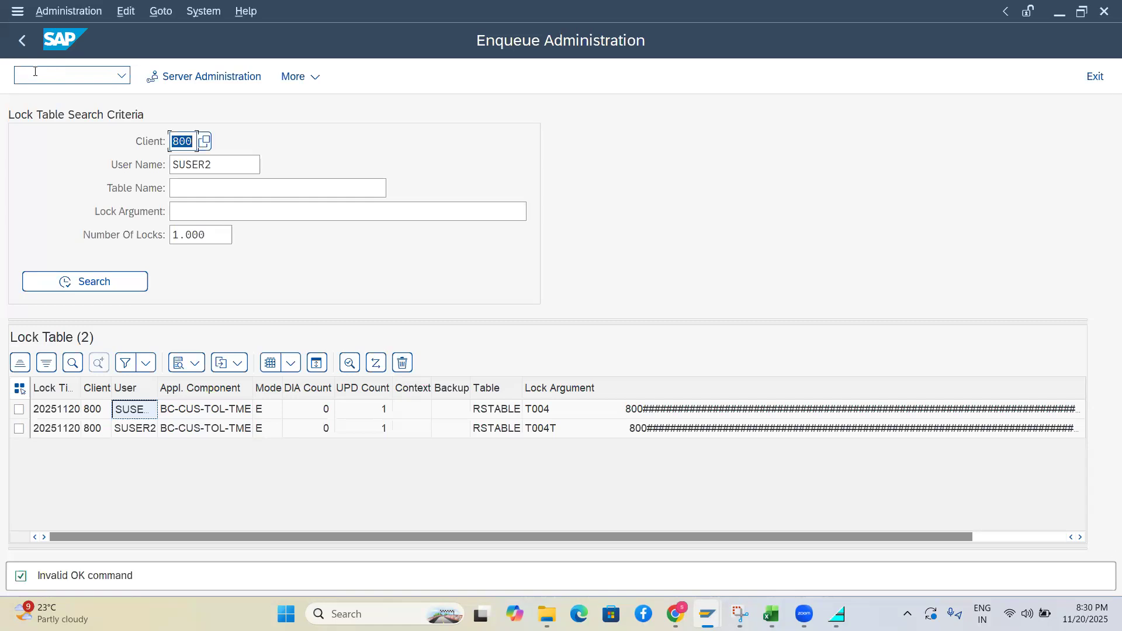
click(35, 71)
text(/osu01d)
key(Return)
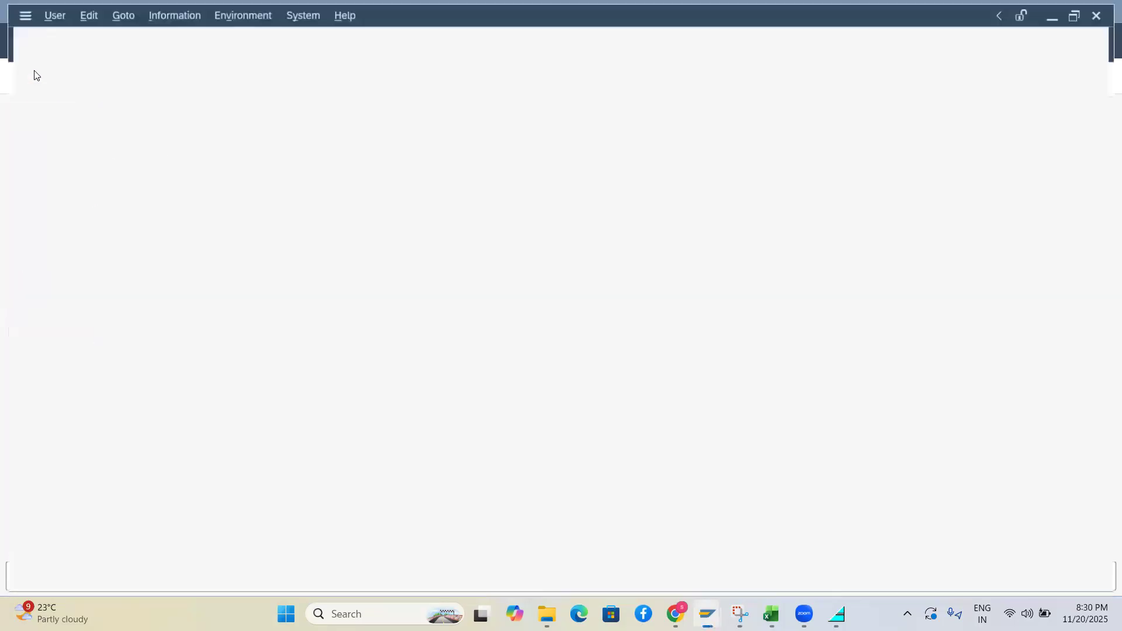
Look up the locking user in SU01D and review its parameters and roles
text(SUSER2)
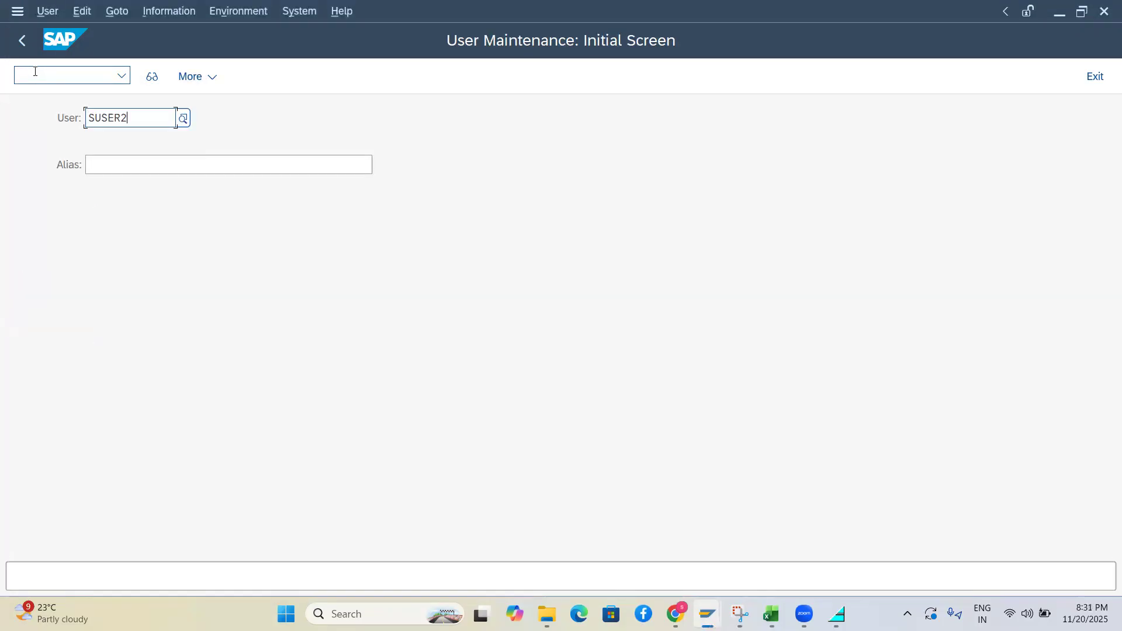
key(Return)
click(152, 76)
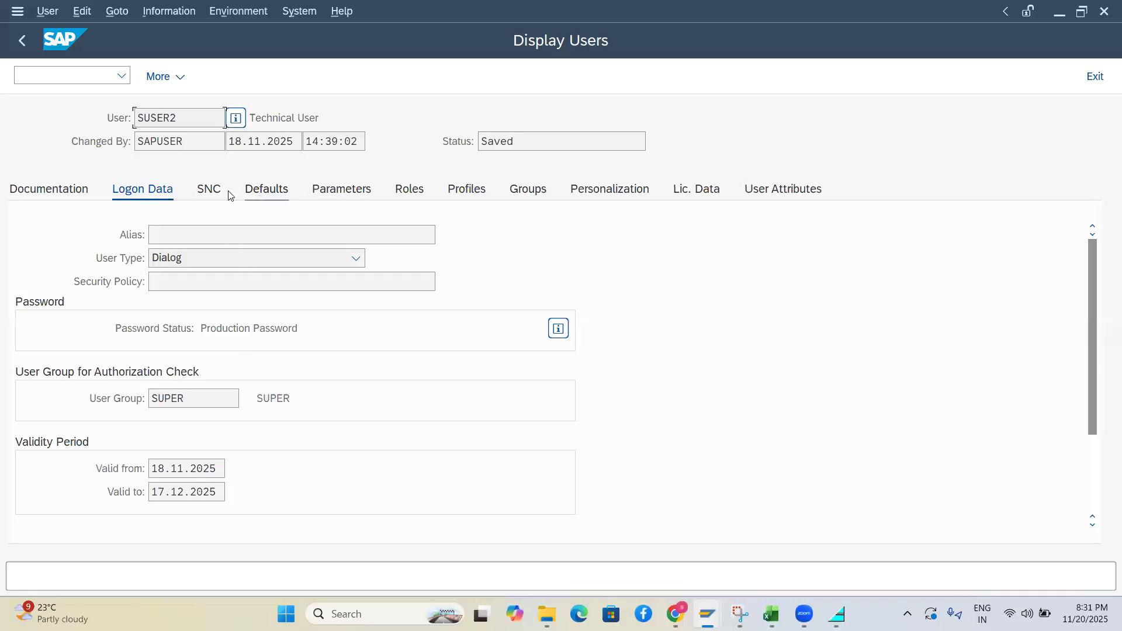
click(360, 187)
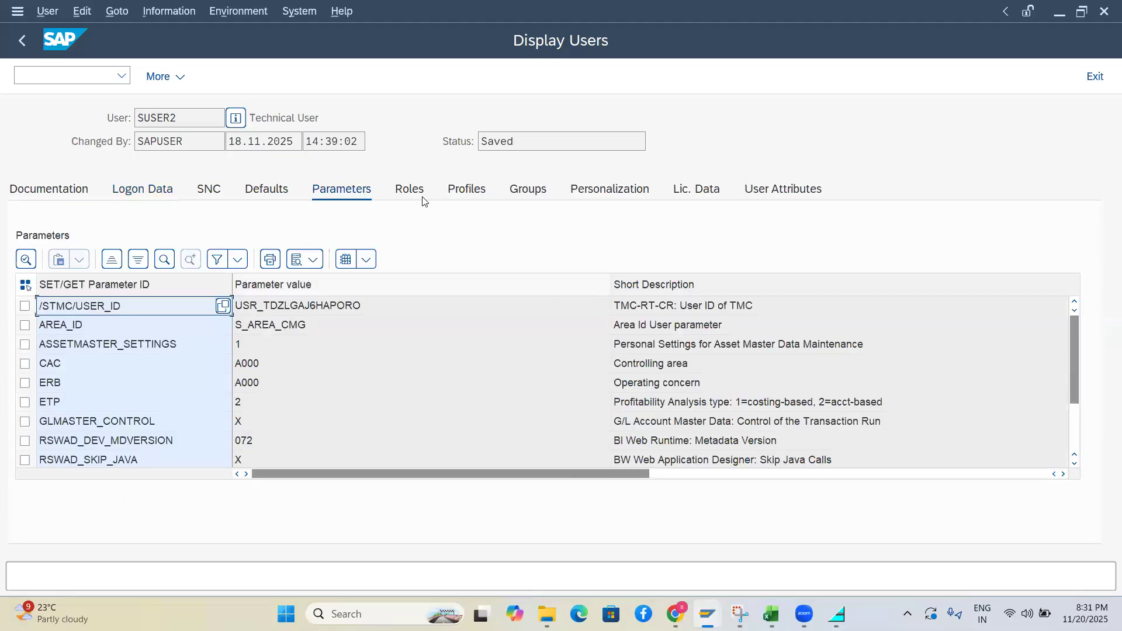
click(414, 199)
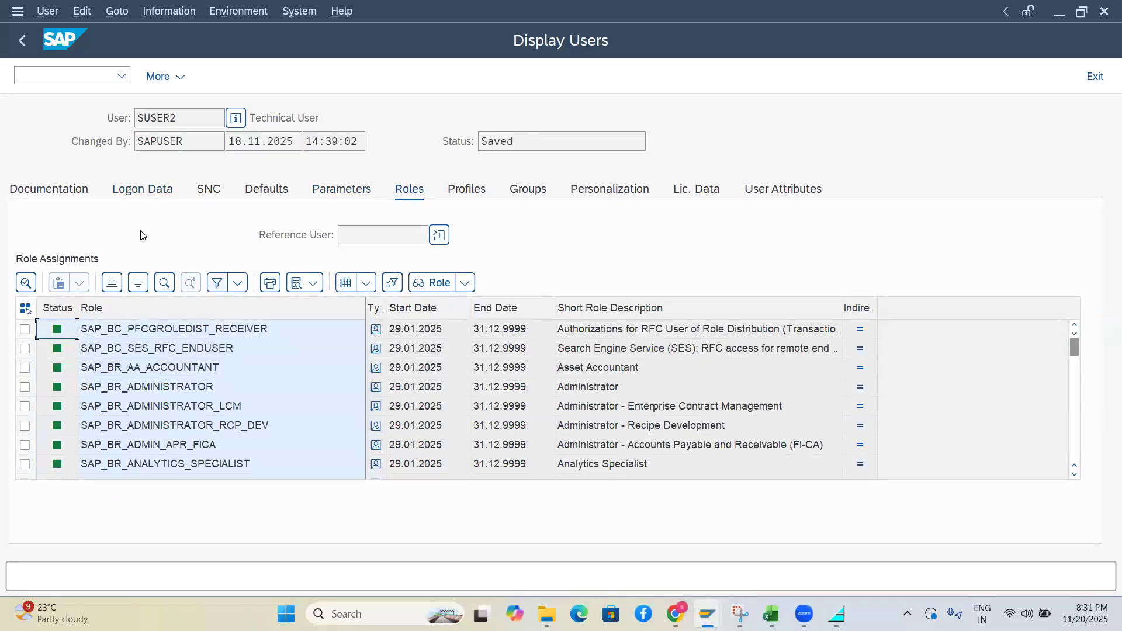
Check the user's logon data and documentation, then go back to the lock list
click(132, 198)
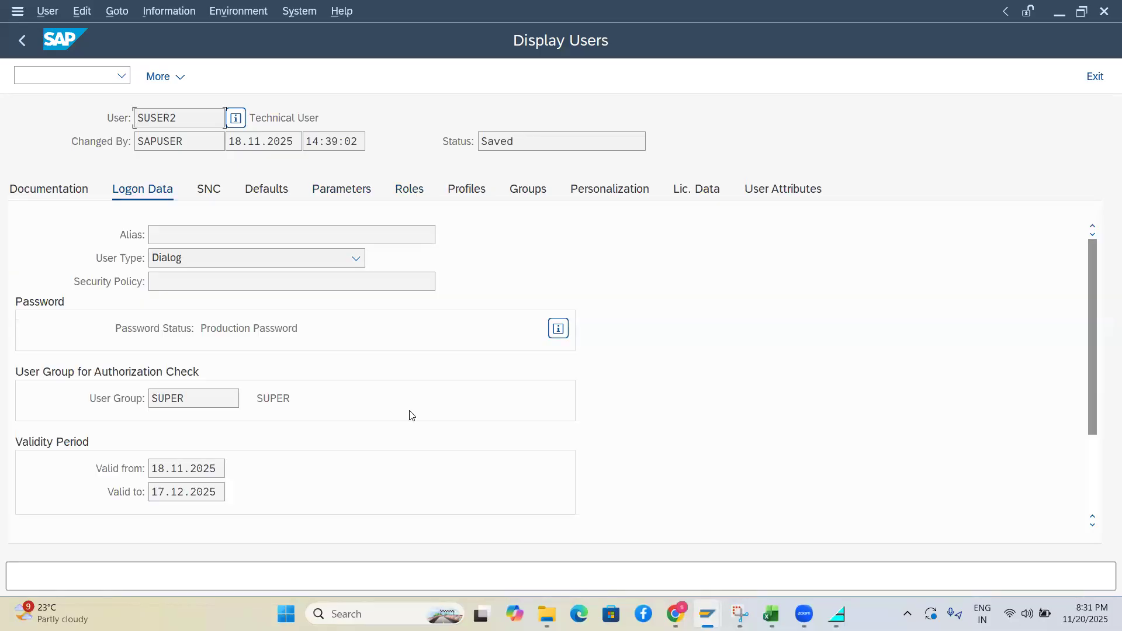
drag(1092, 283, 1104, 442)
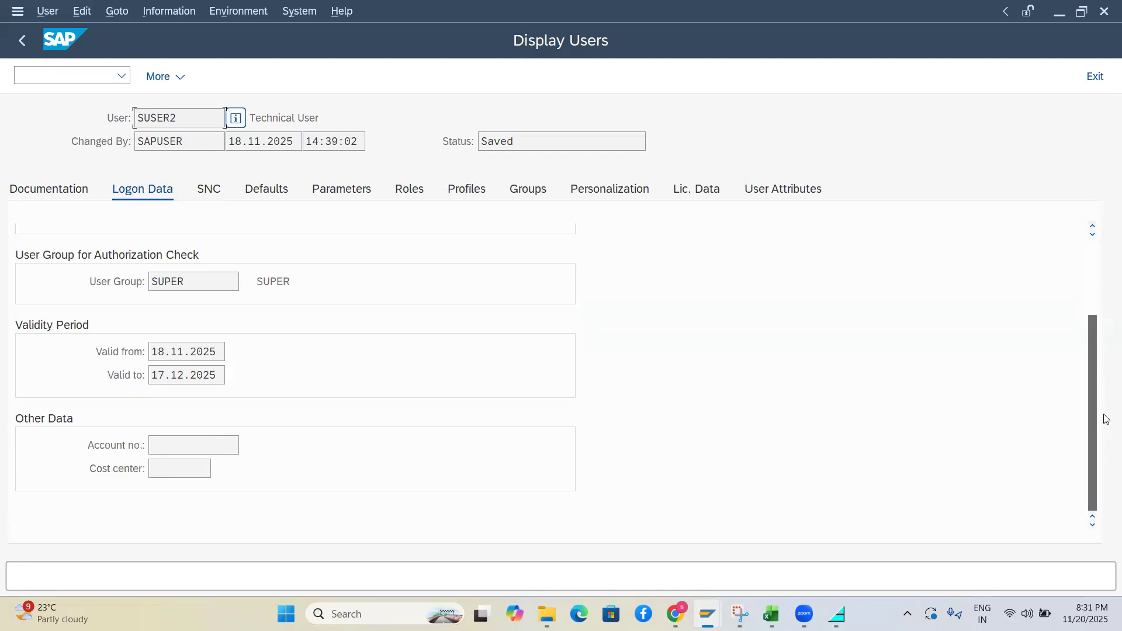
scroll(1084, 246, up, 3)
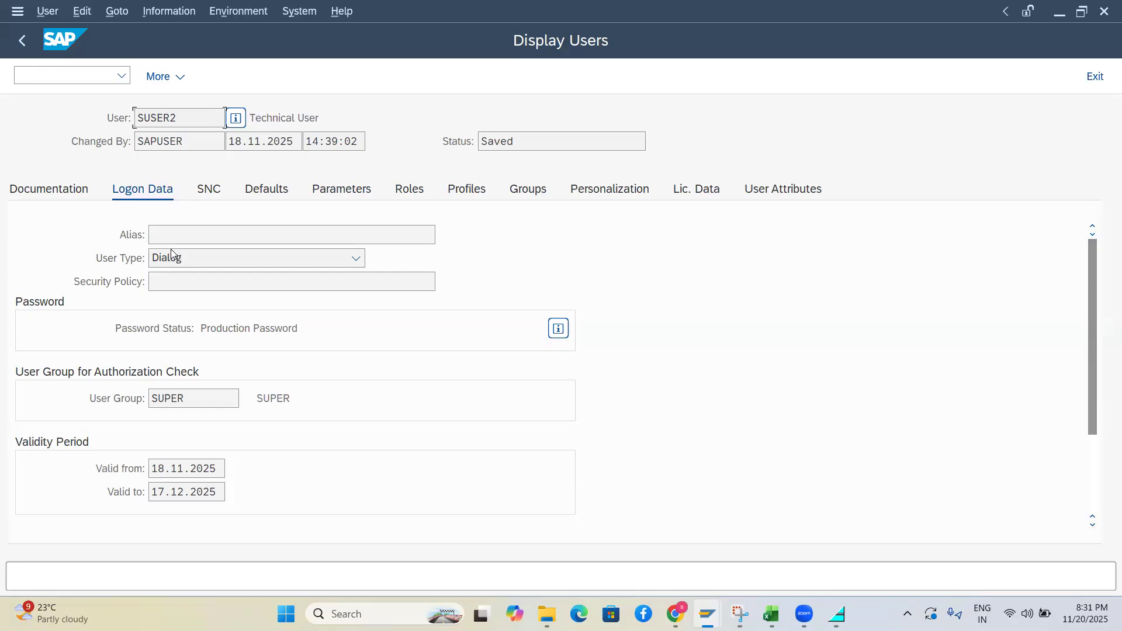
click(49, 195)
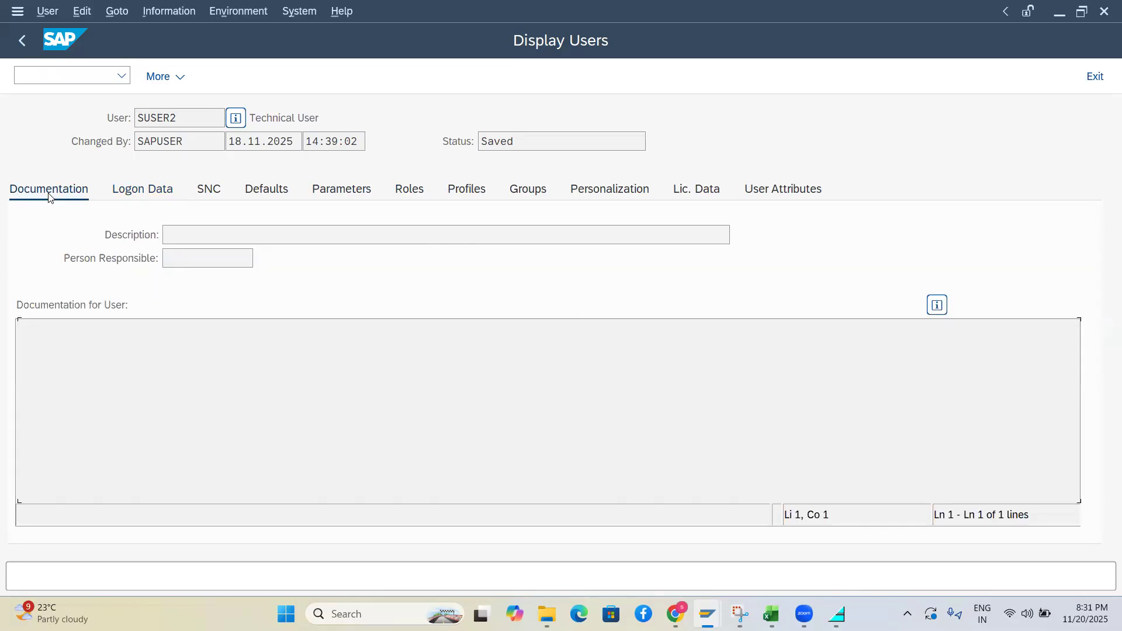
click(20, 40)
click(20, 40)
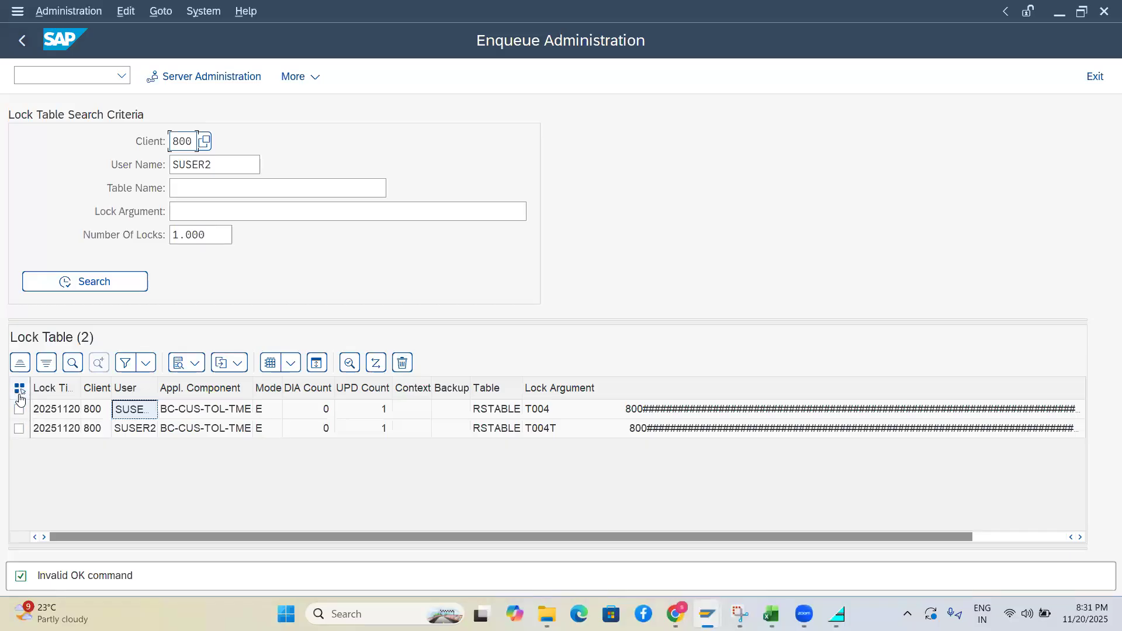
Select the T004 and T004T lock entries and choose Delete Selected Locks
click(127, 413)
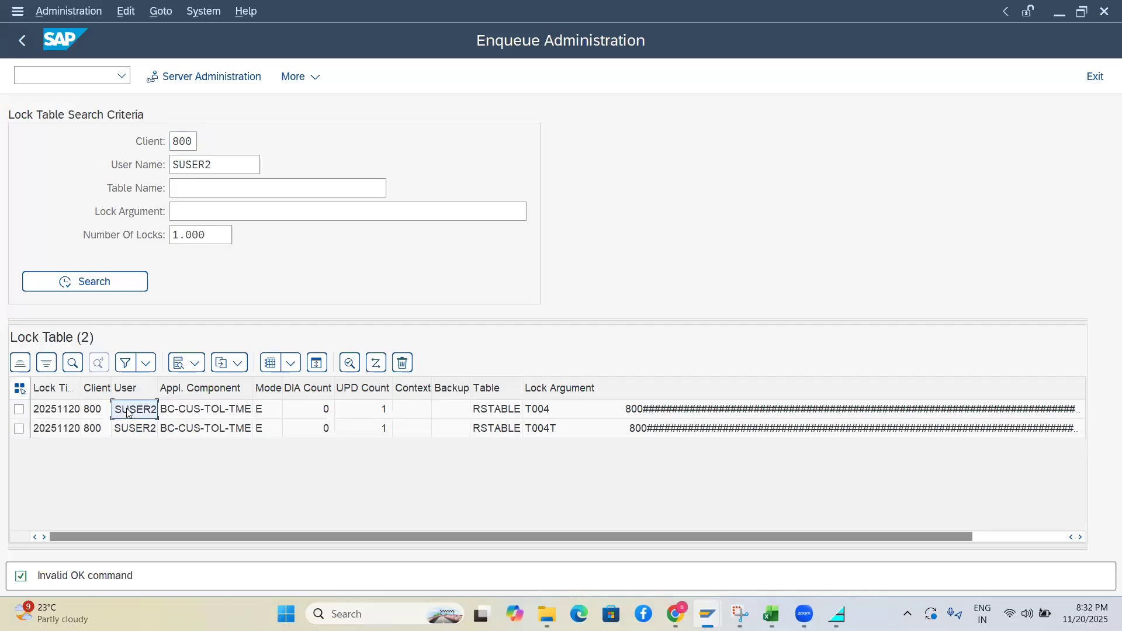
click(17, 389)
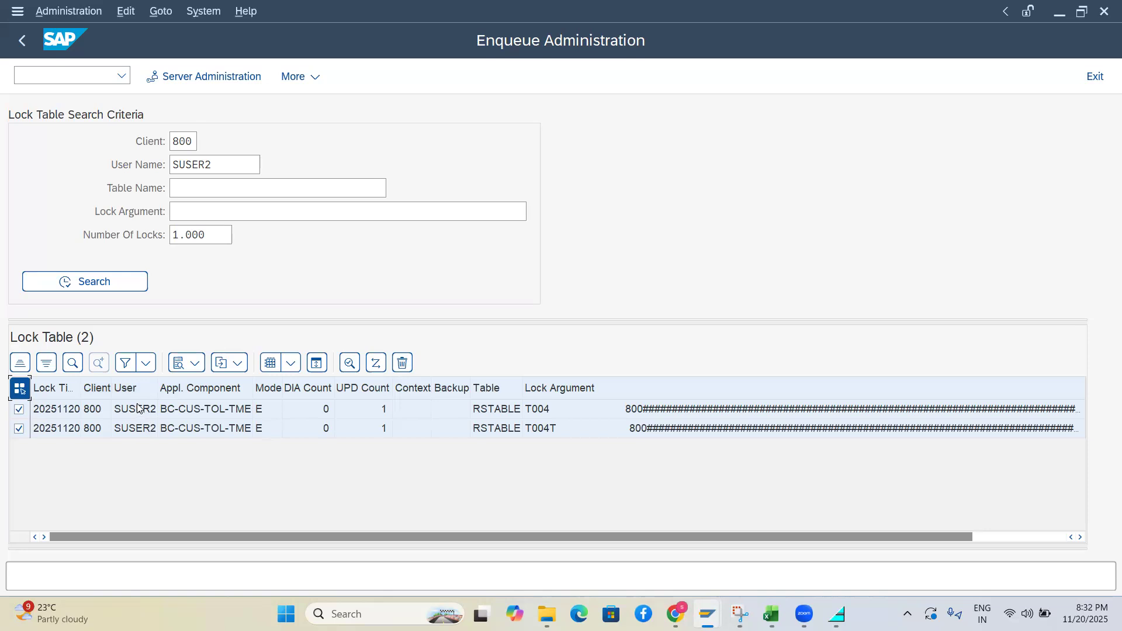
click(403, 364)
Confirm deleting both locks and return to the main menu with /n
click(295, 433)
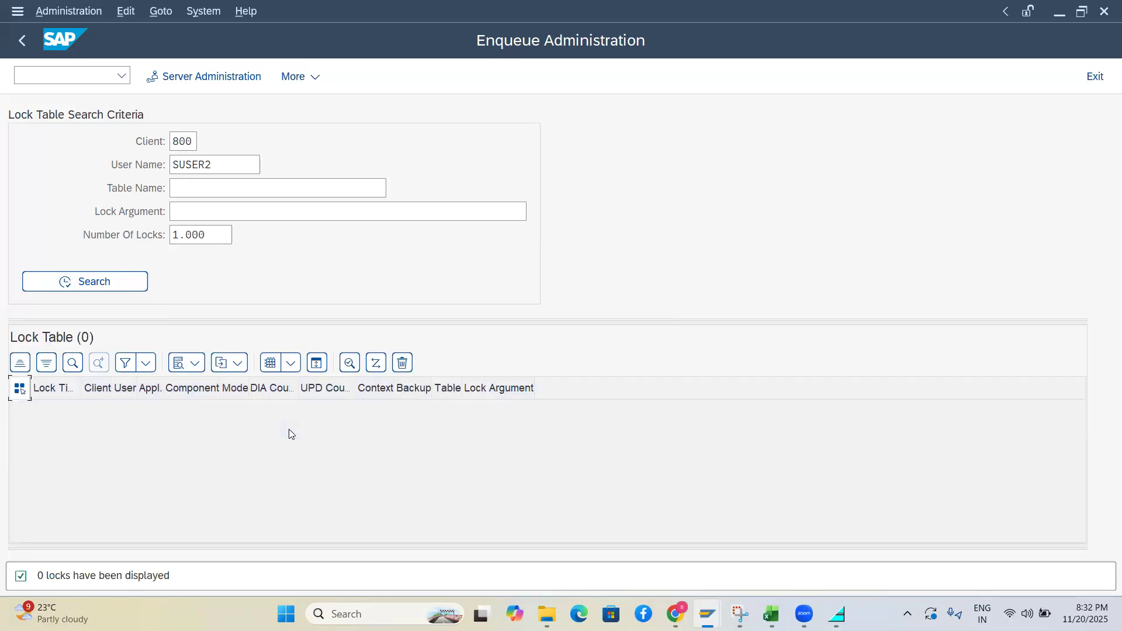
click(40, 76)
text(/n)
key(Return)
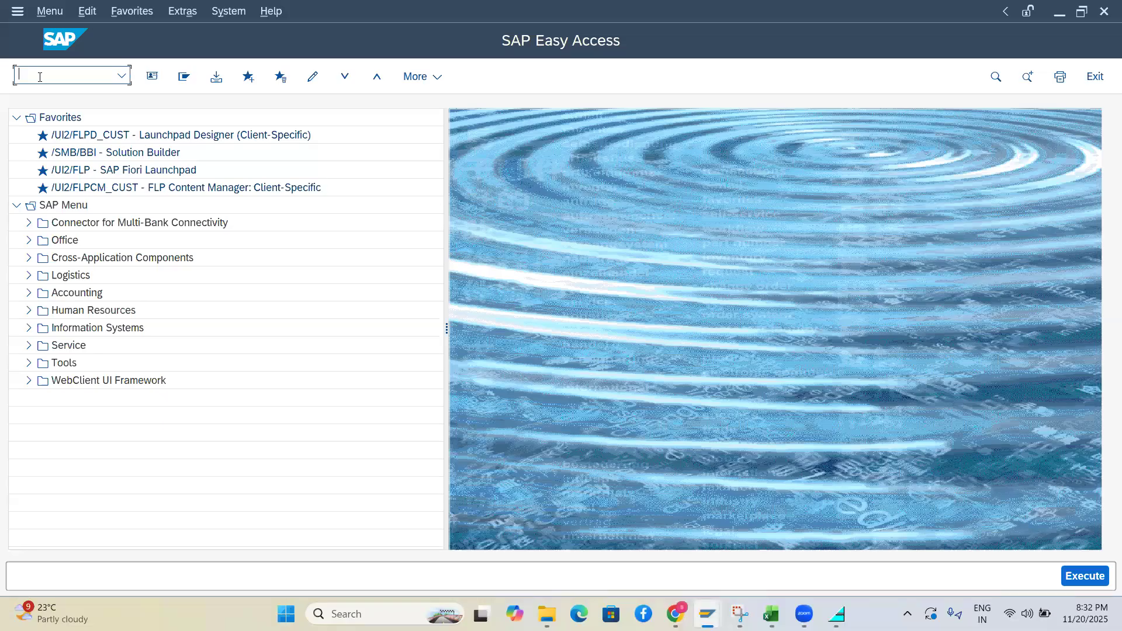
Reopen the editable charts of accounts list via OB13, then bring back the FI ORG STU workbook
text(O)
key(BackSpace)
text(ob)
key(BackSpace)
key(BackSpace)
text(ob)
text(3)
key(Return)
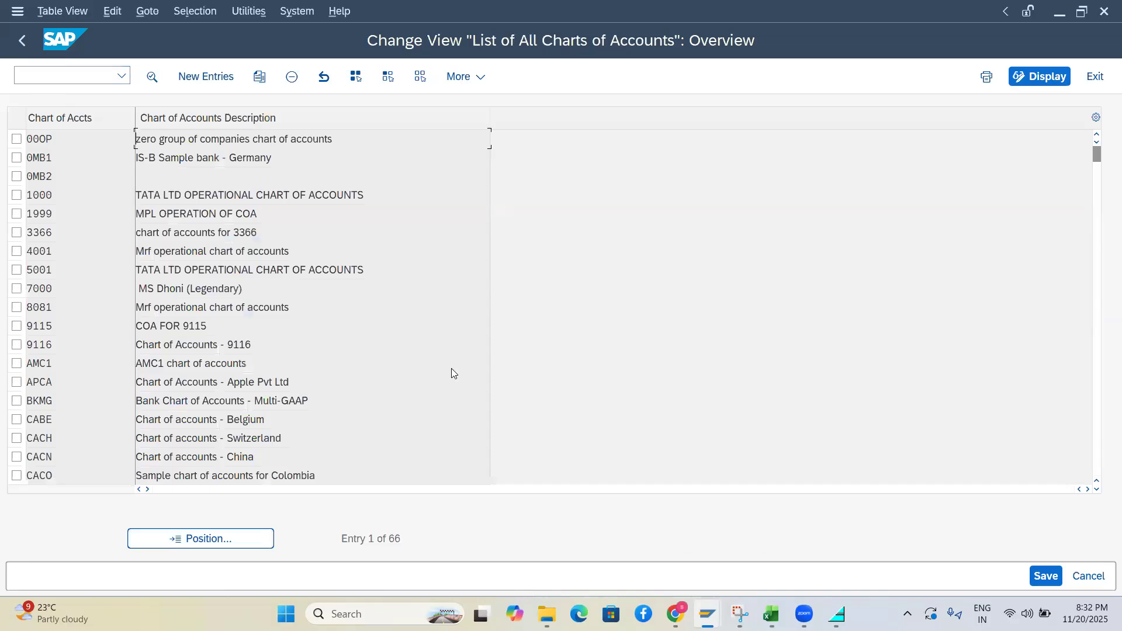
mouse_move(771, 613)
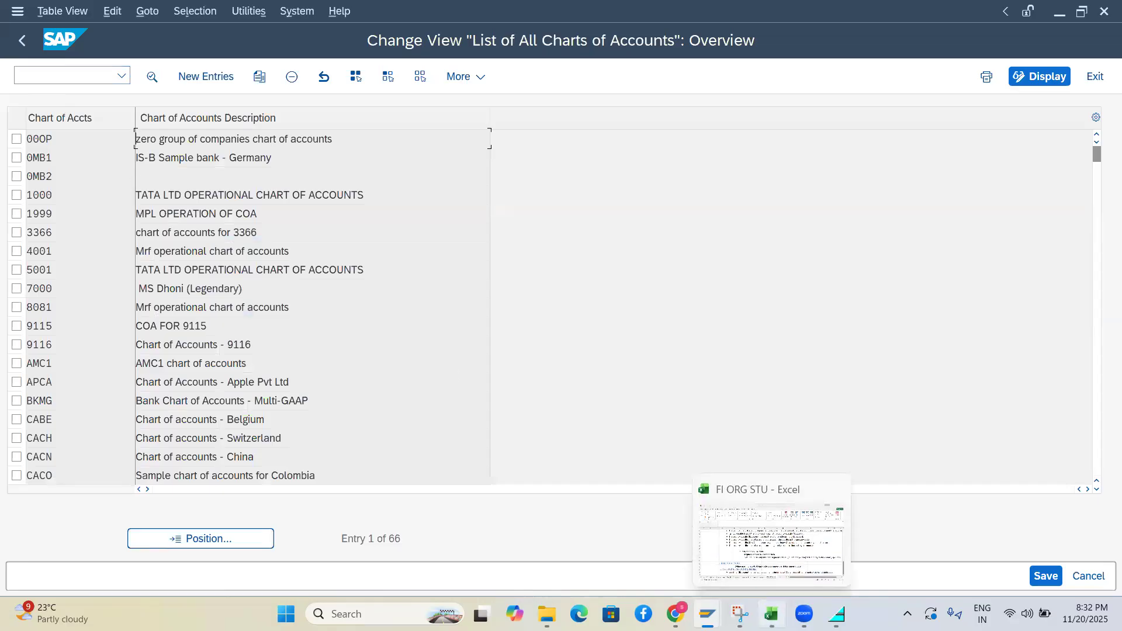
click(736, 529)
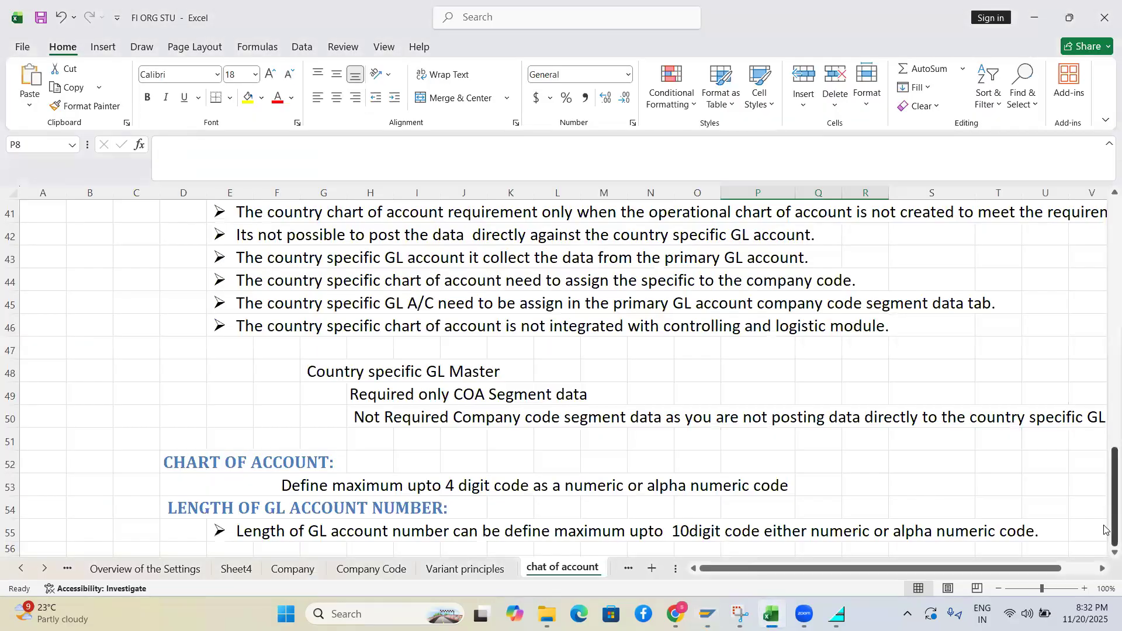
Type the note T-OB13 into cell D58
scroll(1105, 553, down, 4)
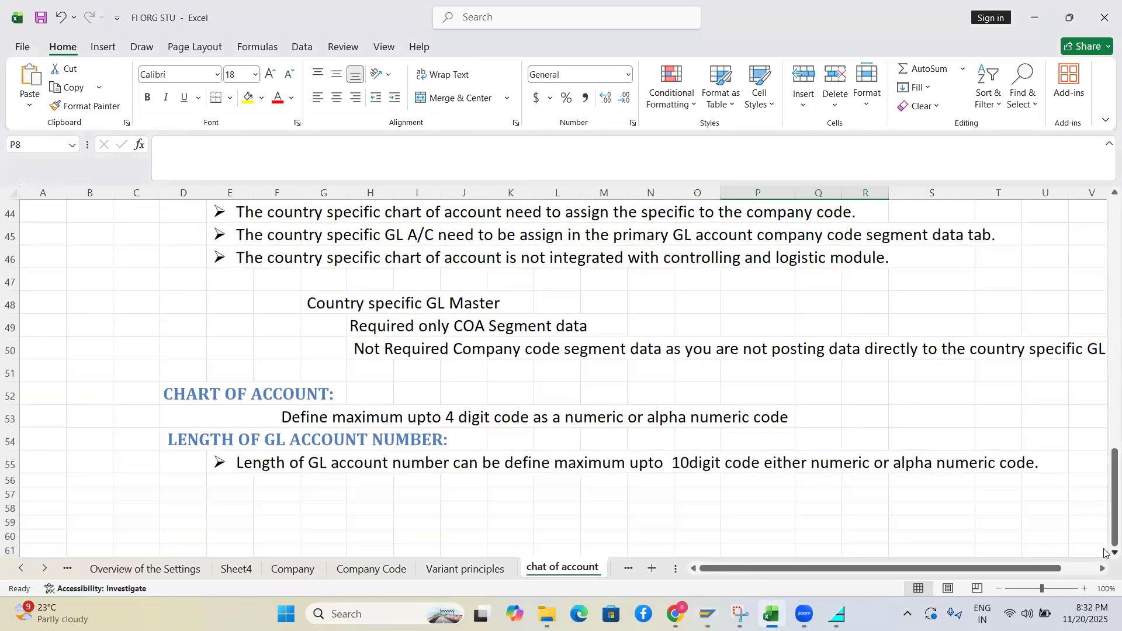
scroll(1105, 553, down, 1)
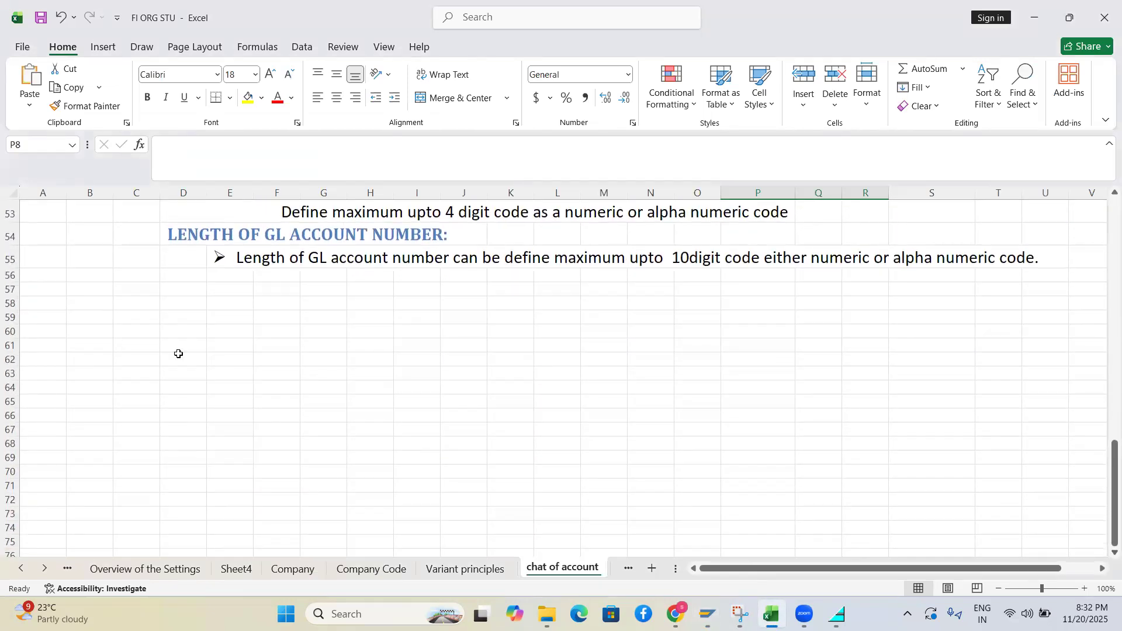
click(174, 302)
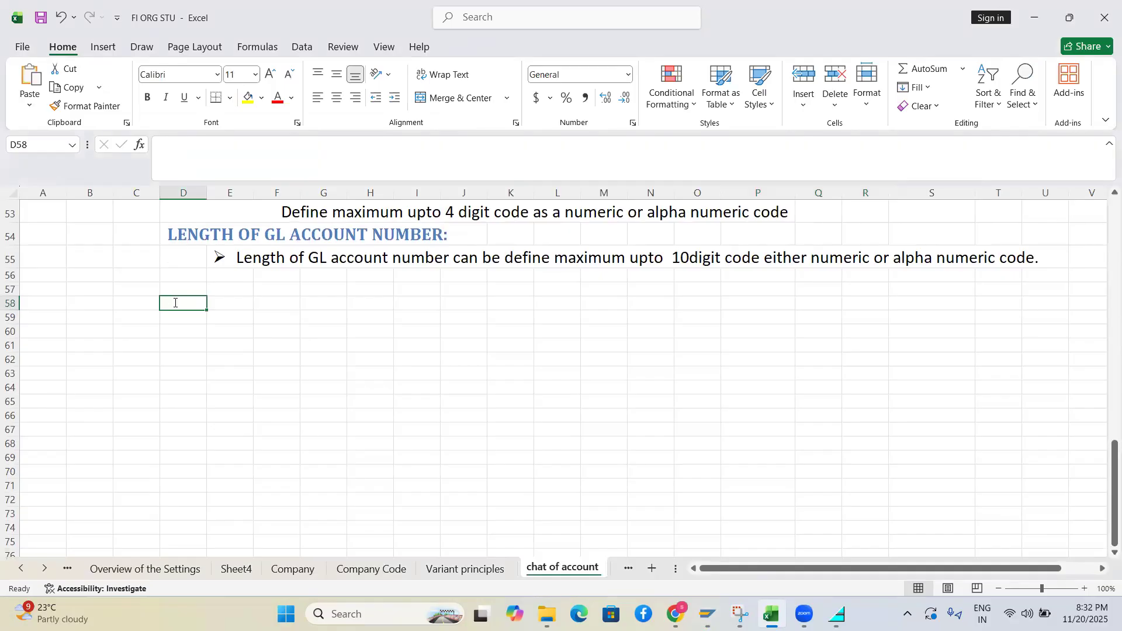
text(T-OB13)
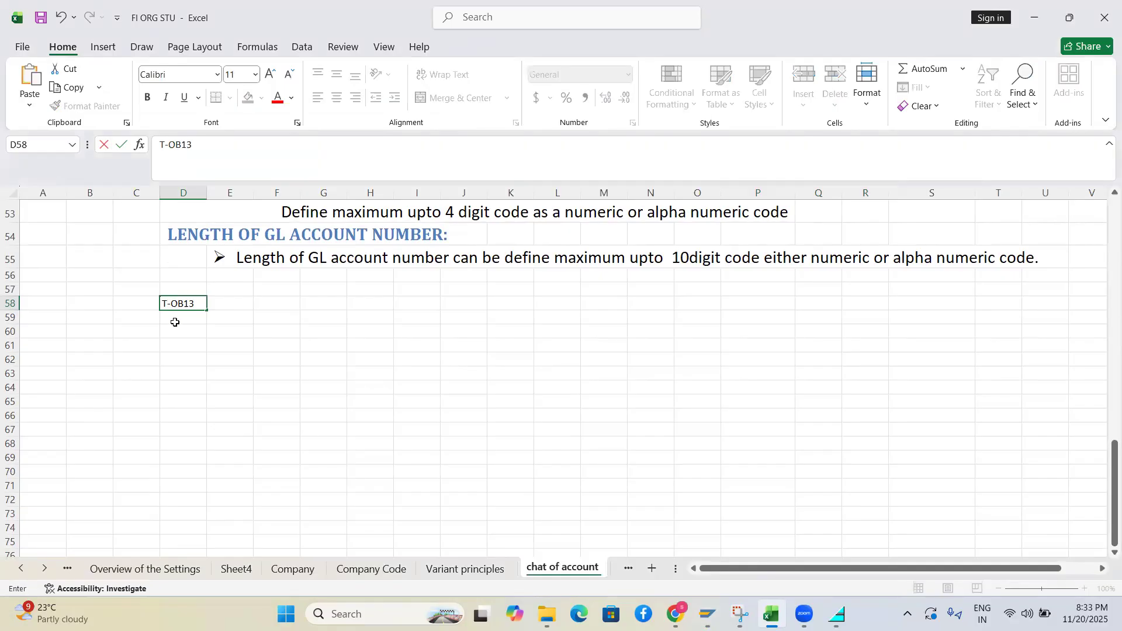
click(177, 343)
key(alt+Tab)
key(alt+Tab)
Correct D58 to 'Tcode -OB13' and autofit column D
click(167, 299)
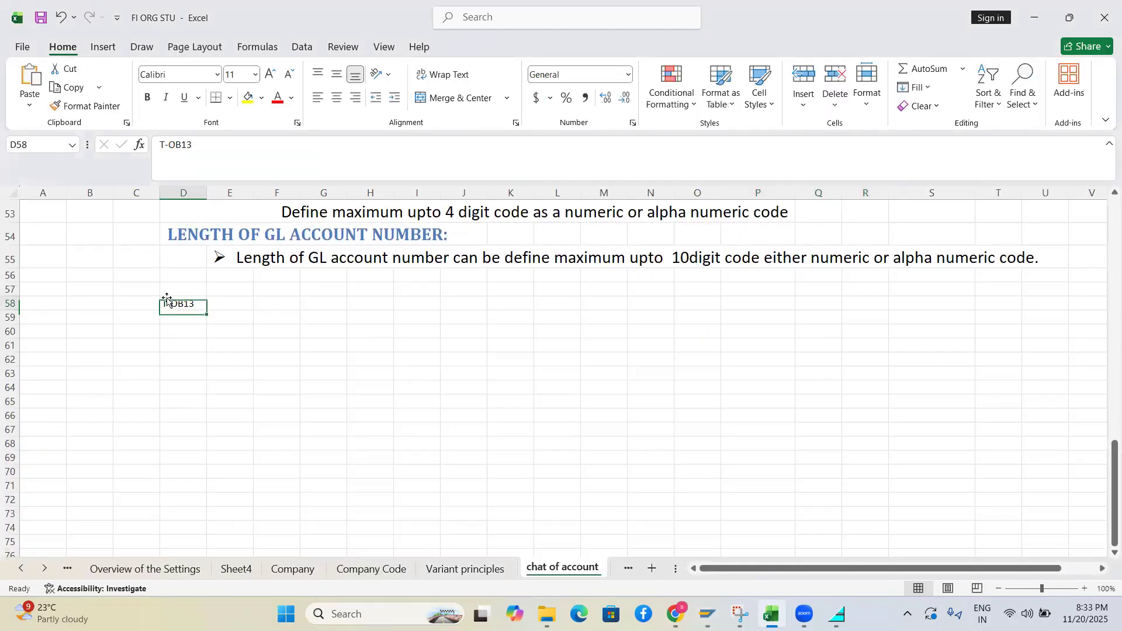
click(164, 143)
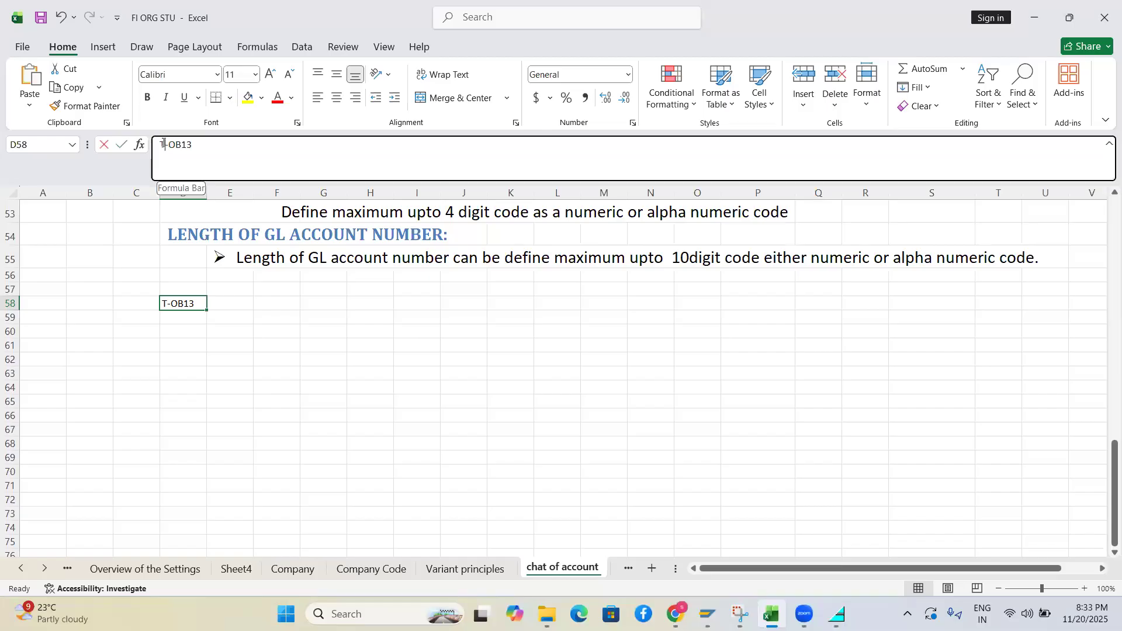
text(code)
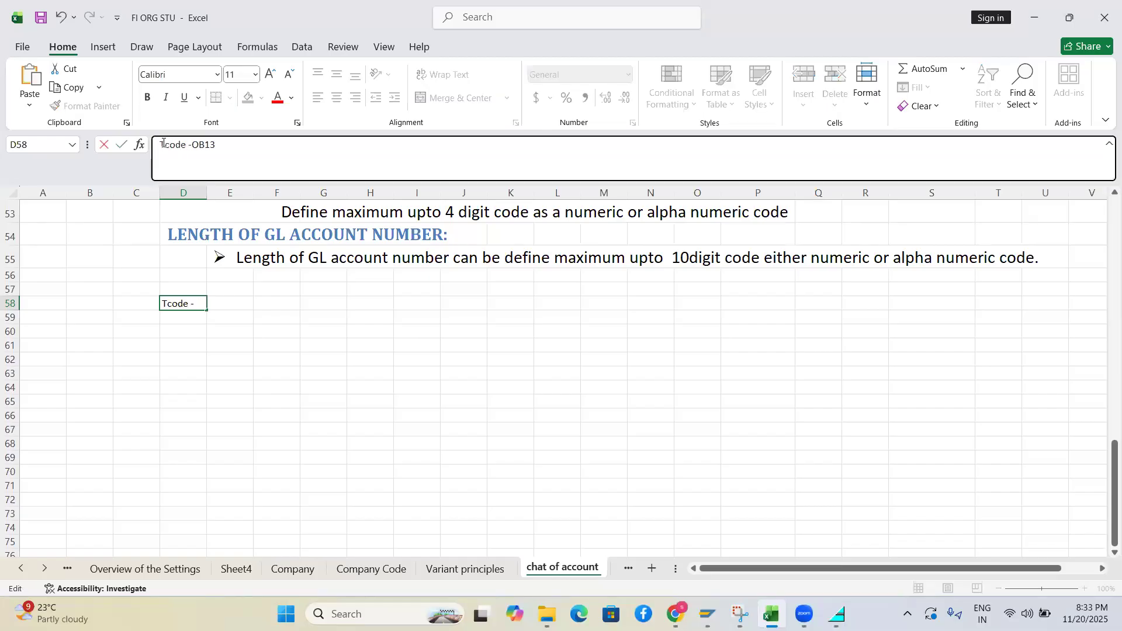
click(191, 375)
click(206, 186)
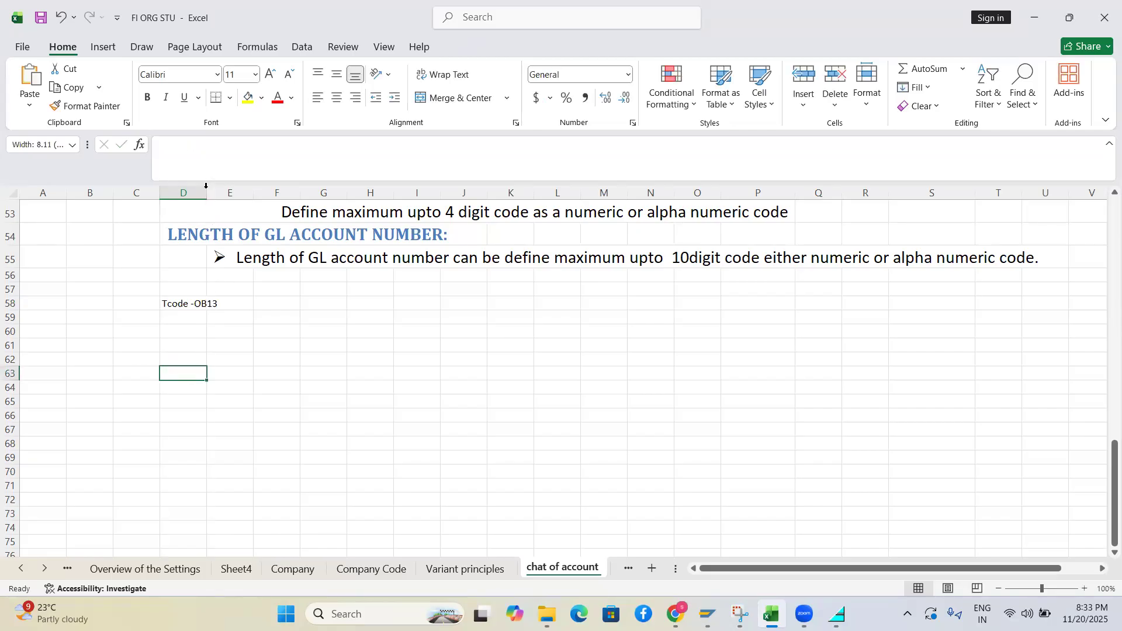
double_click(206, 185)
click(177, 318)
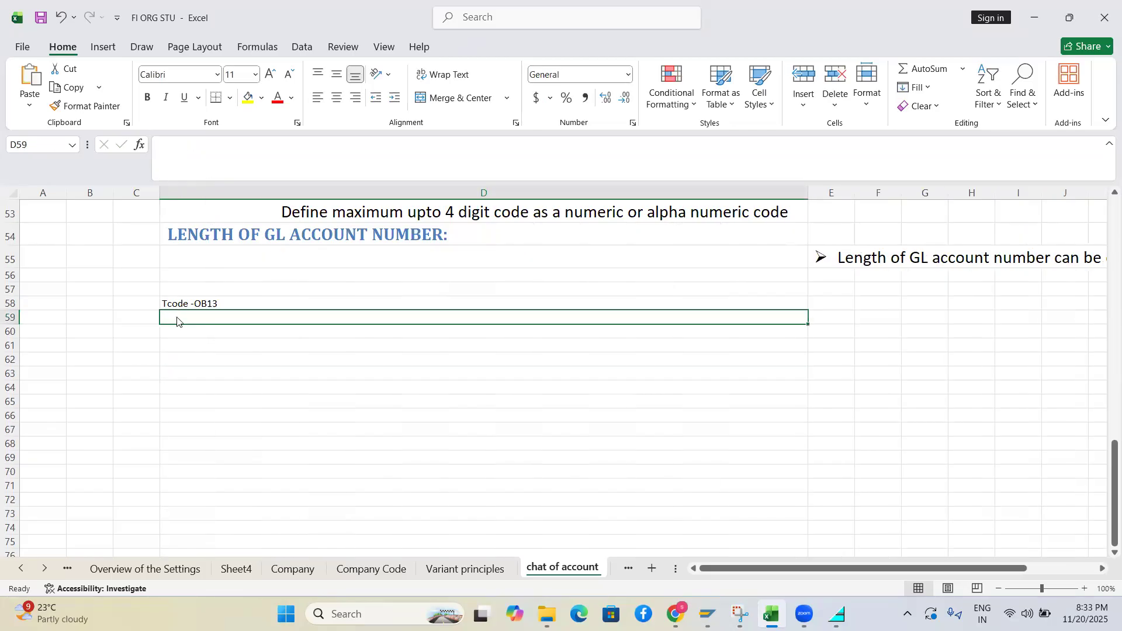
key(alt+Tab)
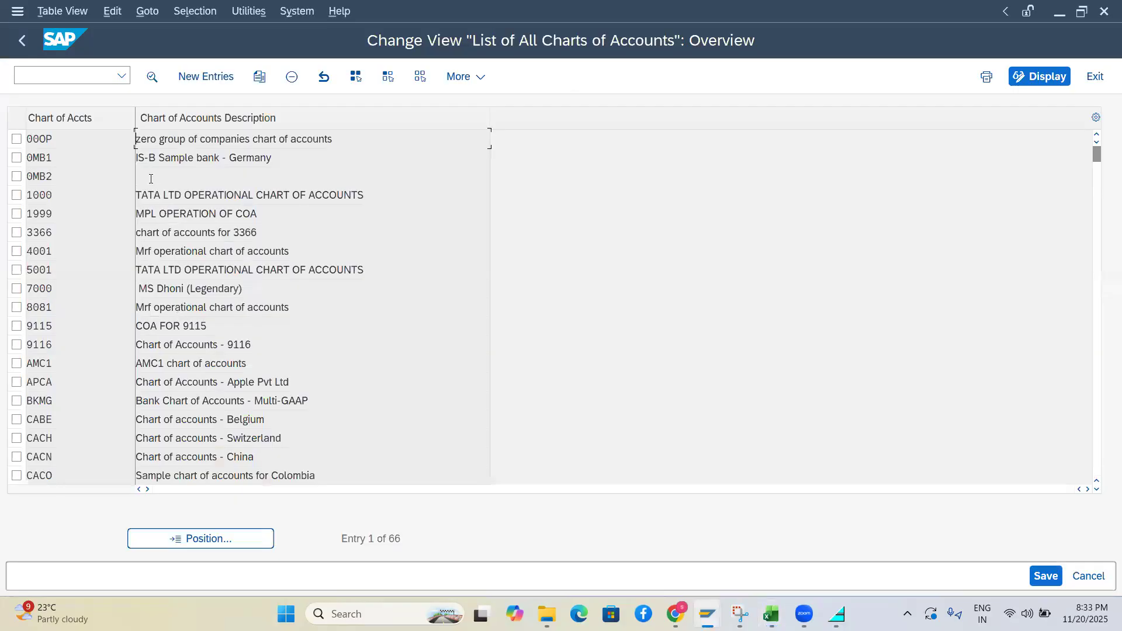
Add a new entry with chart of accounts code BHCA
click(207, 77)
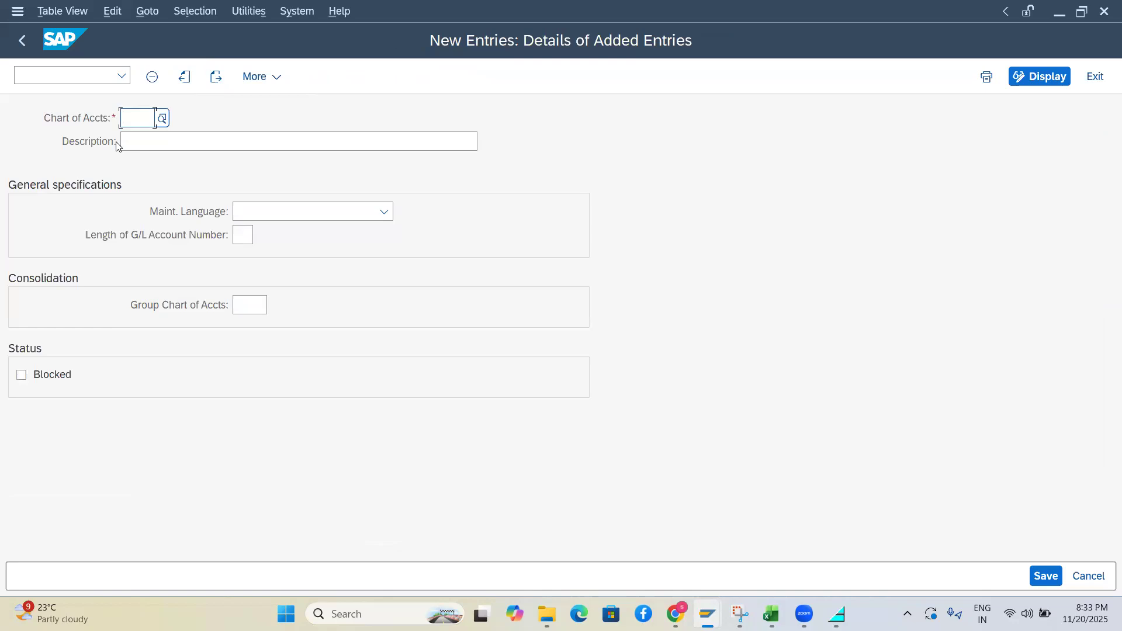
text(BHCA)
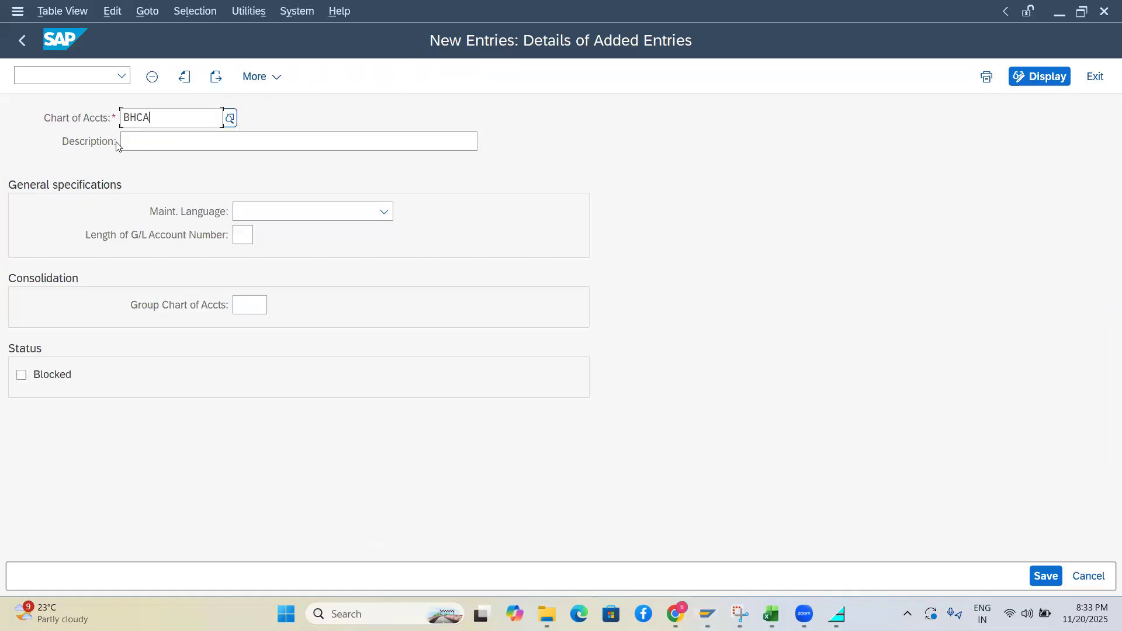
key(Tab)
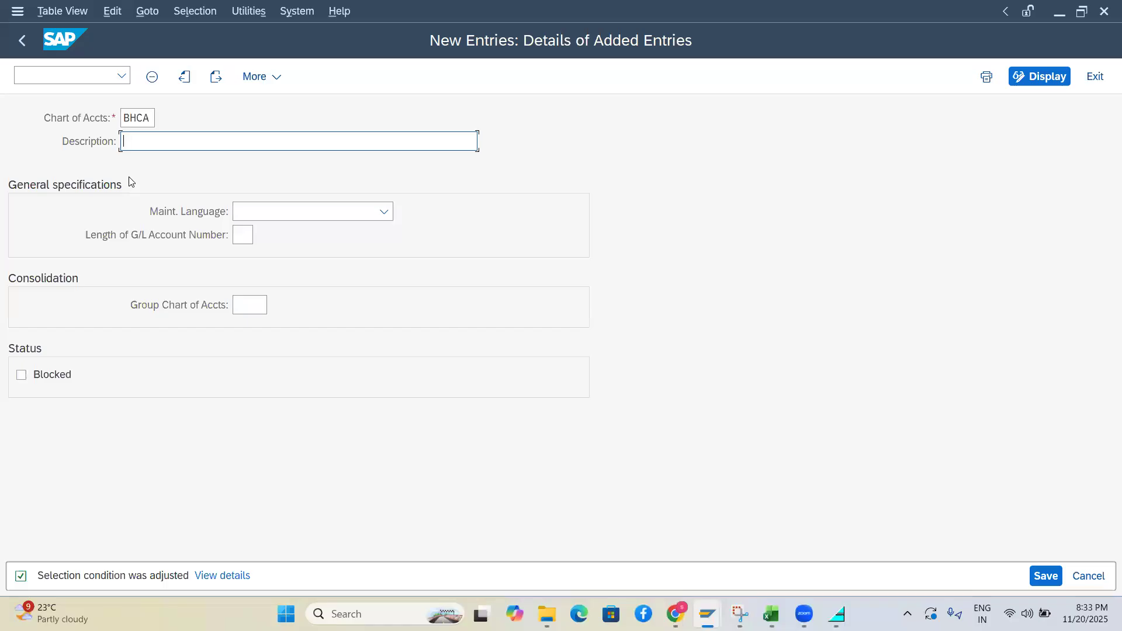
Enter the description BHEL CHART OF ACCOUNT
text(BHEL CHART OF ACCOUNT)
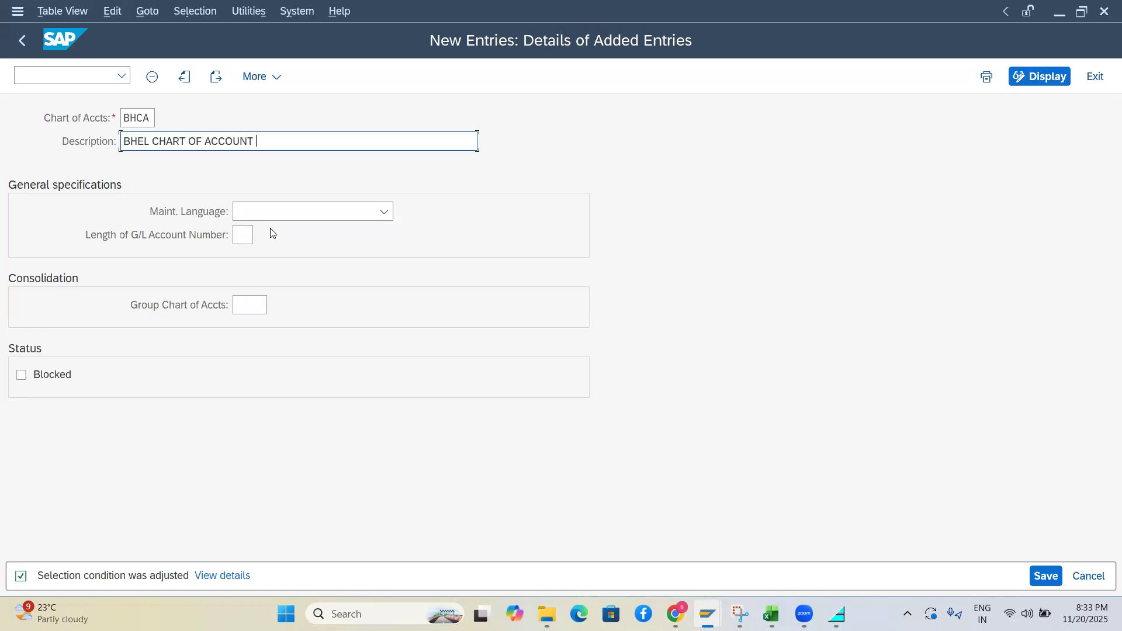
Choose English as the BHCA chart's maintenance language
click(288, 213)
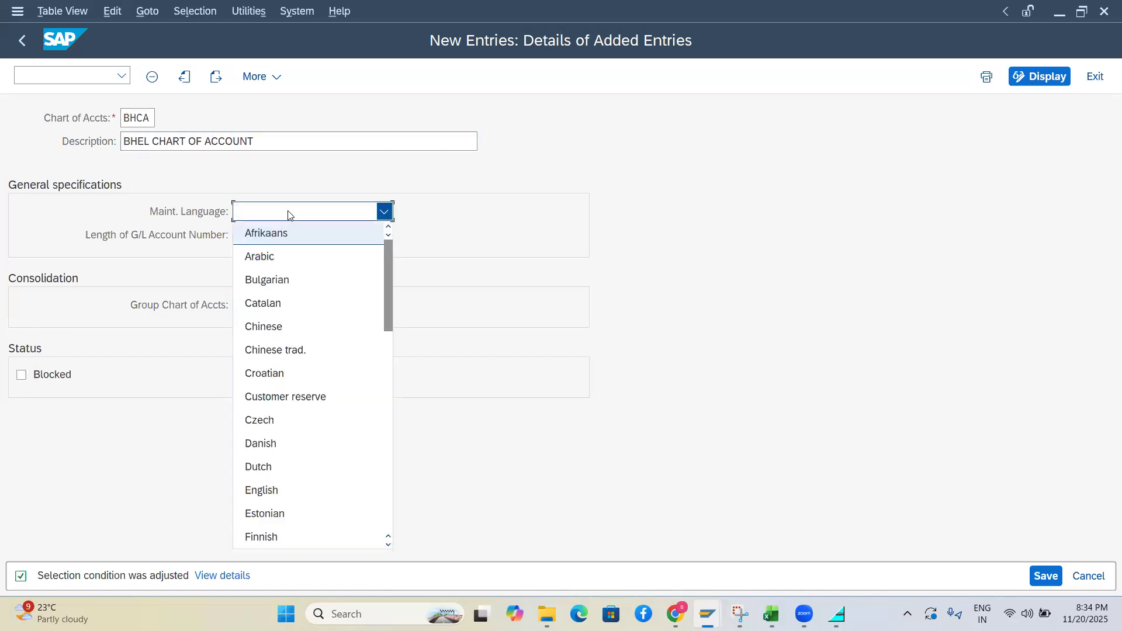
key(e)
key(Return)
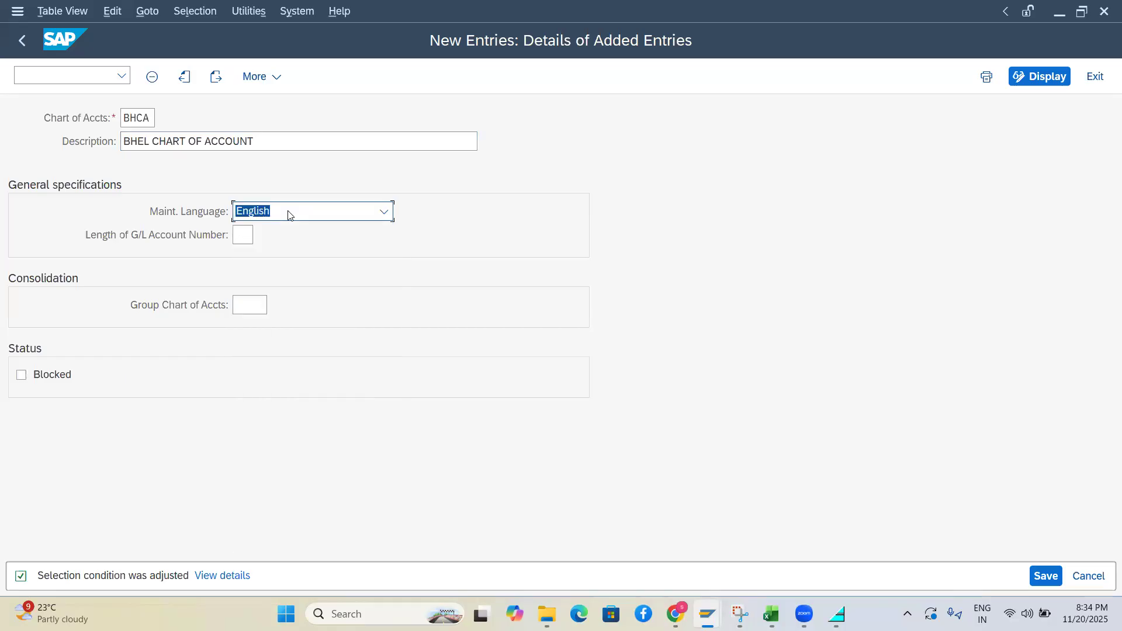
Set the G/L account number length to 6 after trying 11 and 10
click(247, 236)
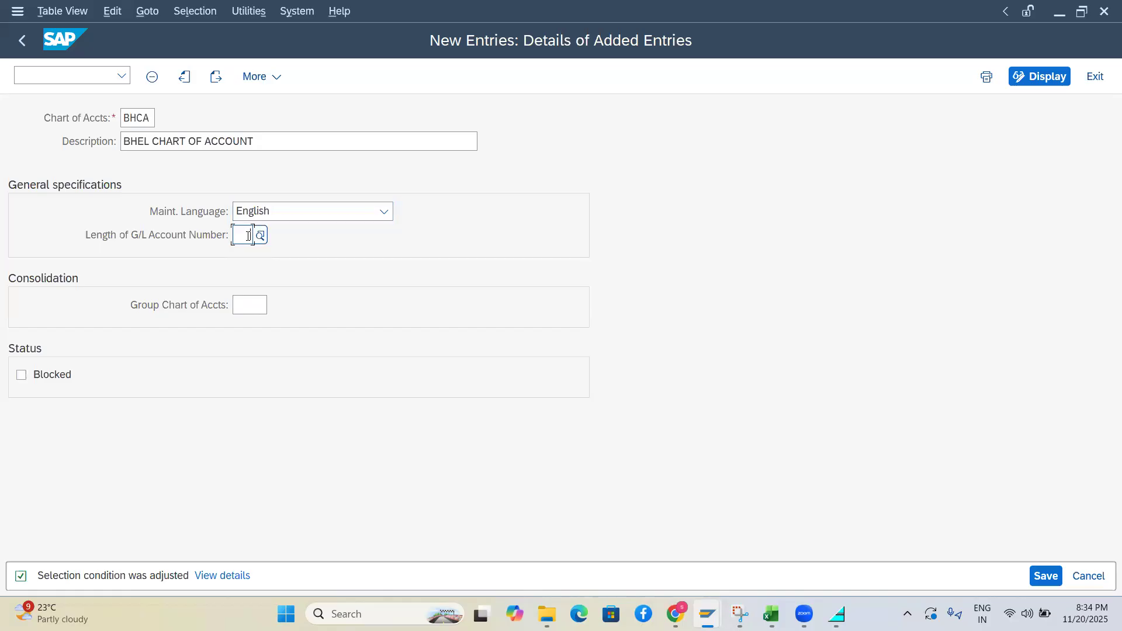
text(11)
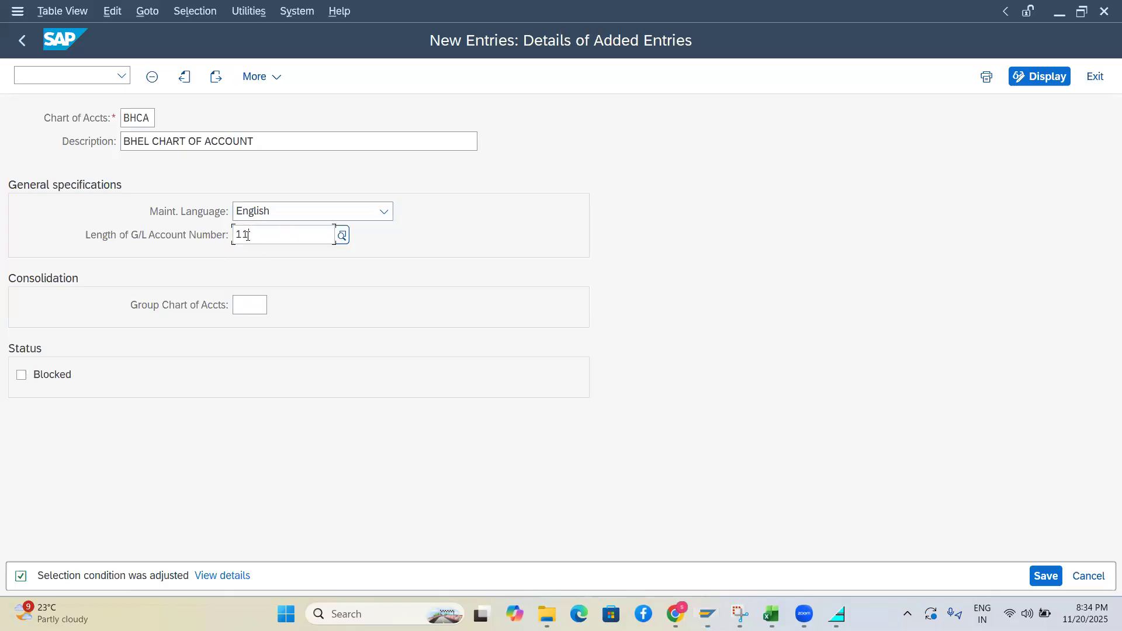
key(Return)
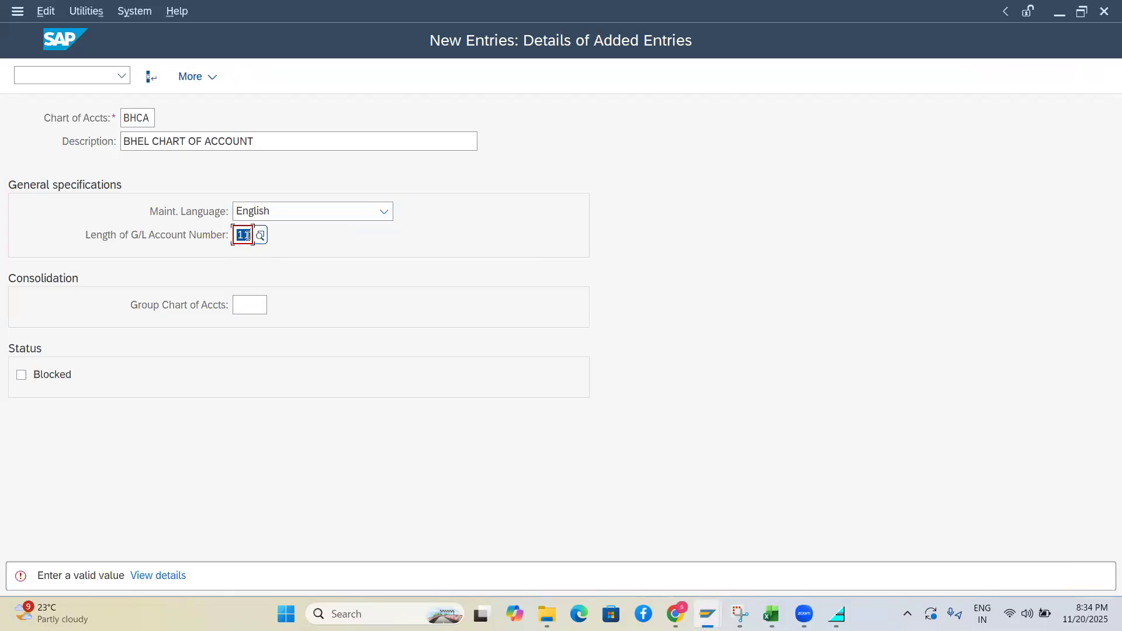
key(BackSpace)
text(10)
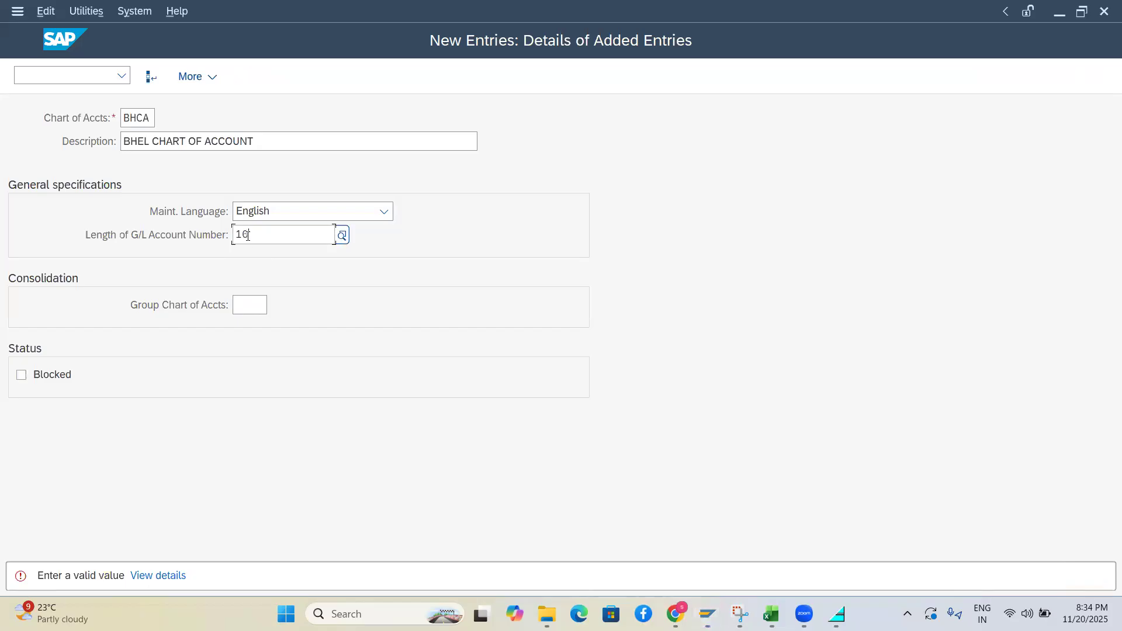
key(Return)
click(247, 235)
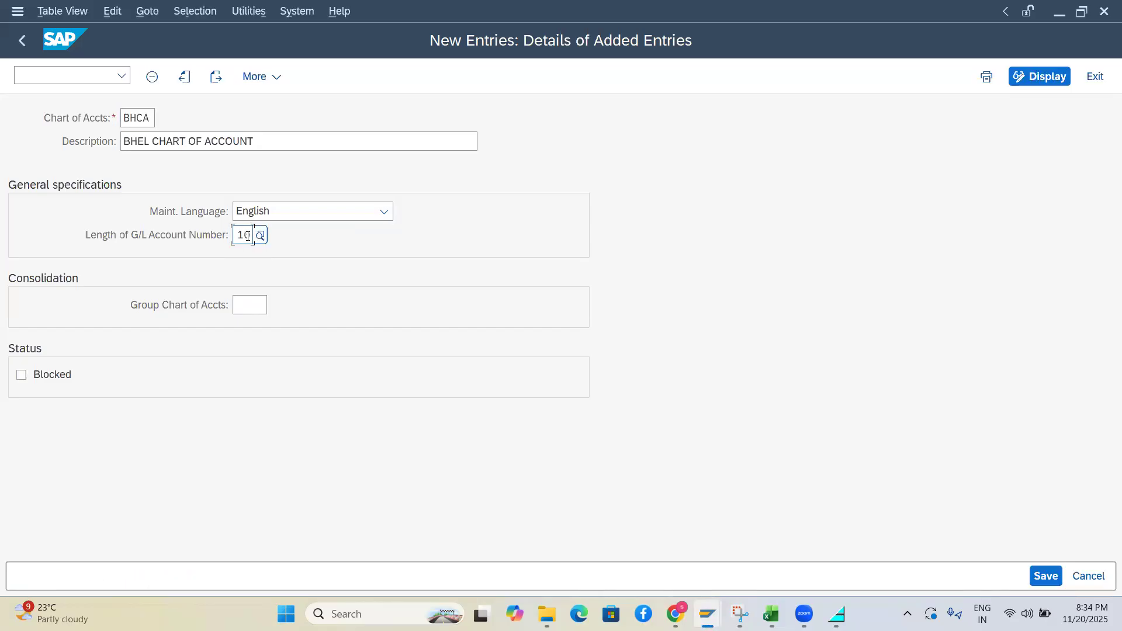
key(BackSpace)
key(BackSpace)
text(6)
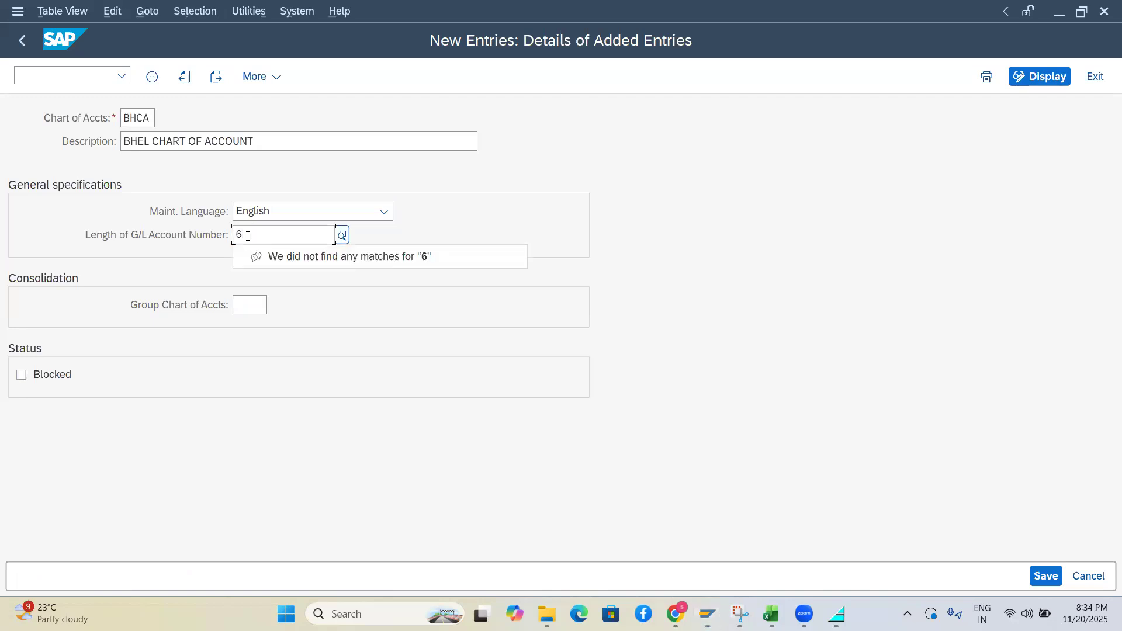
key(Return)
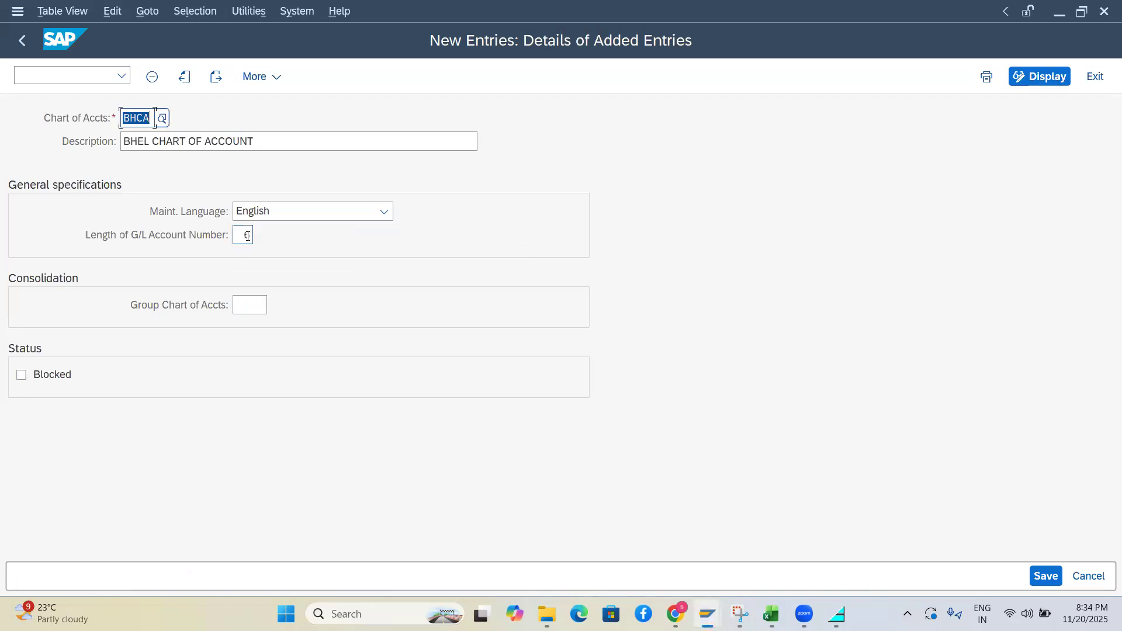
click(252, 304)
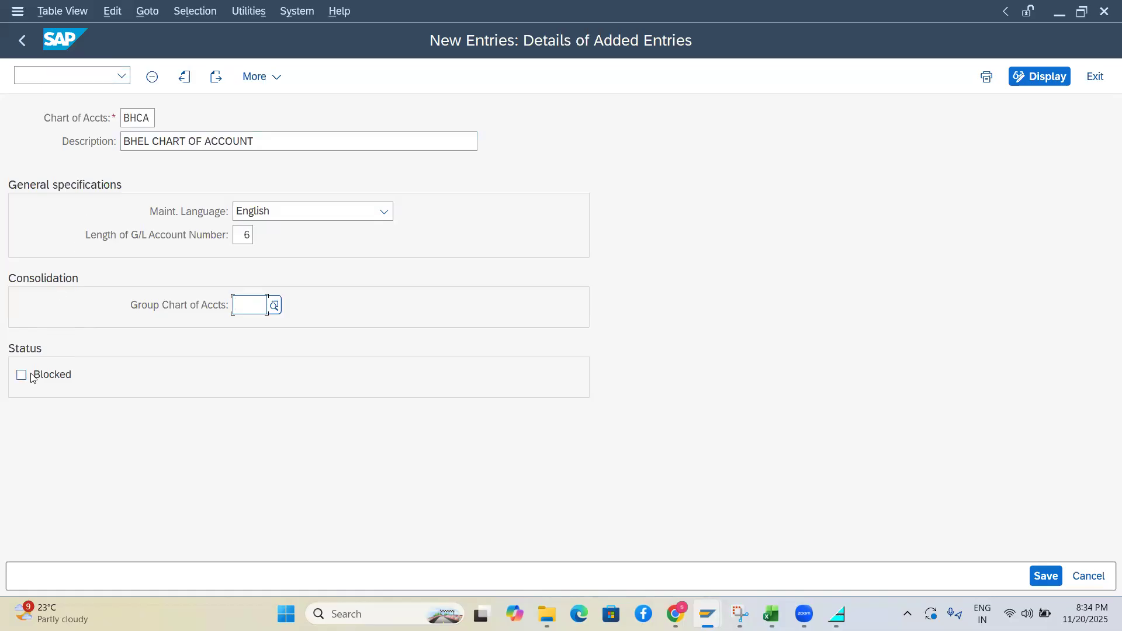
Launch Snipping Tool and snip the full SAP BHCA chart of accounts details form
key(Tab)
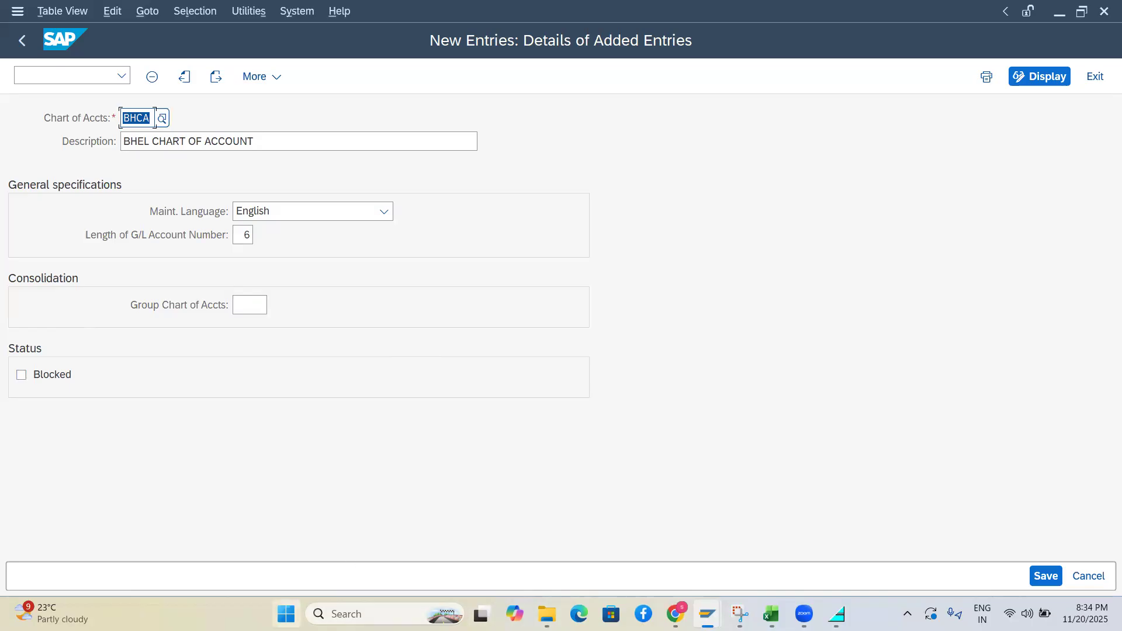
click(286, 614)
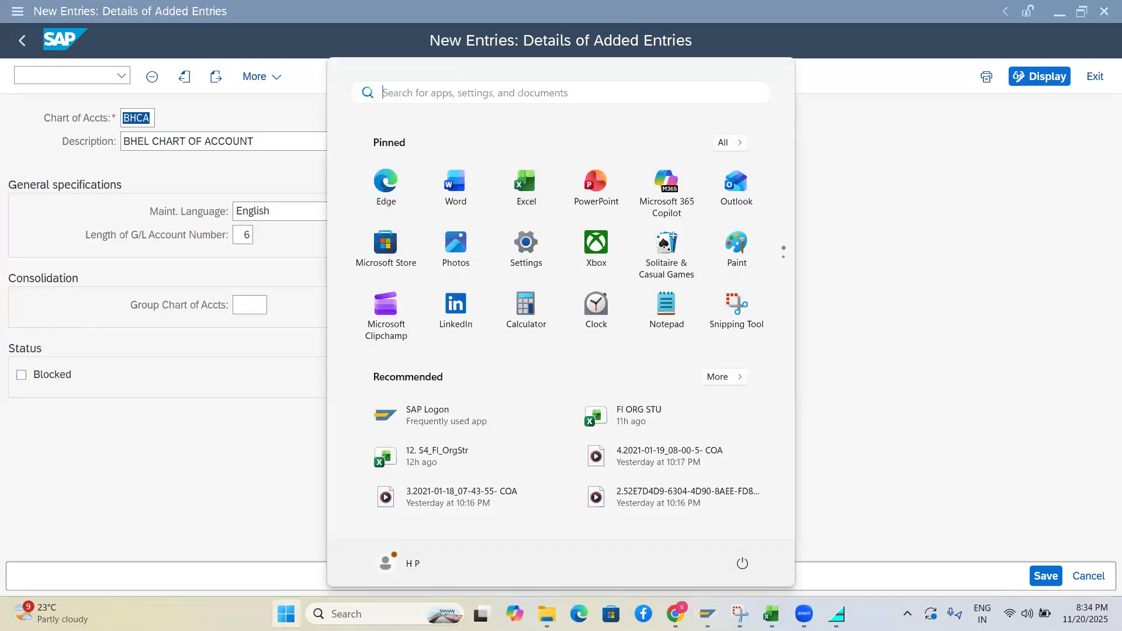
text(sni)
key(BackSpace)
key(BackSpace)
key(BackSpace)
text(SRE)
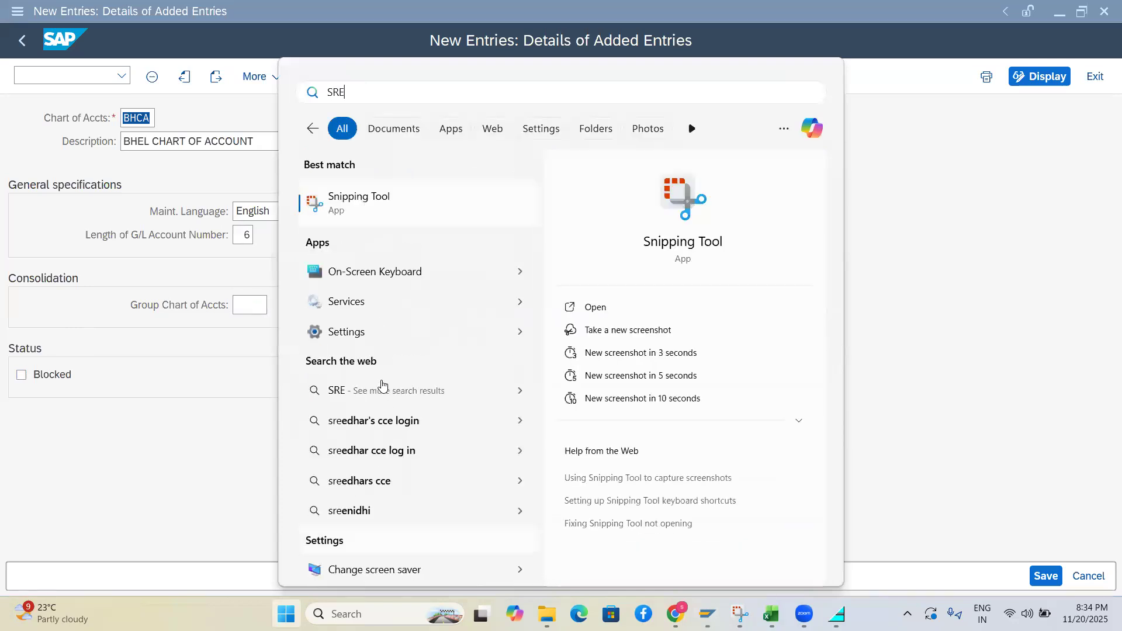
click(341, 210)
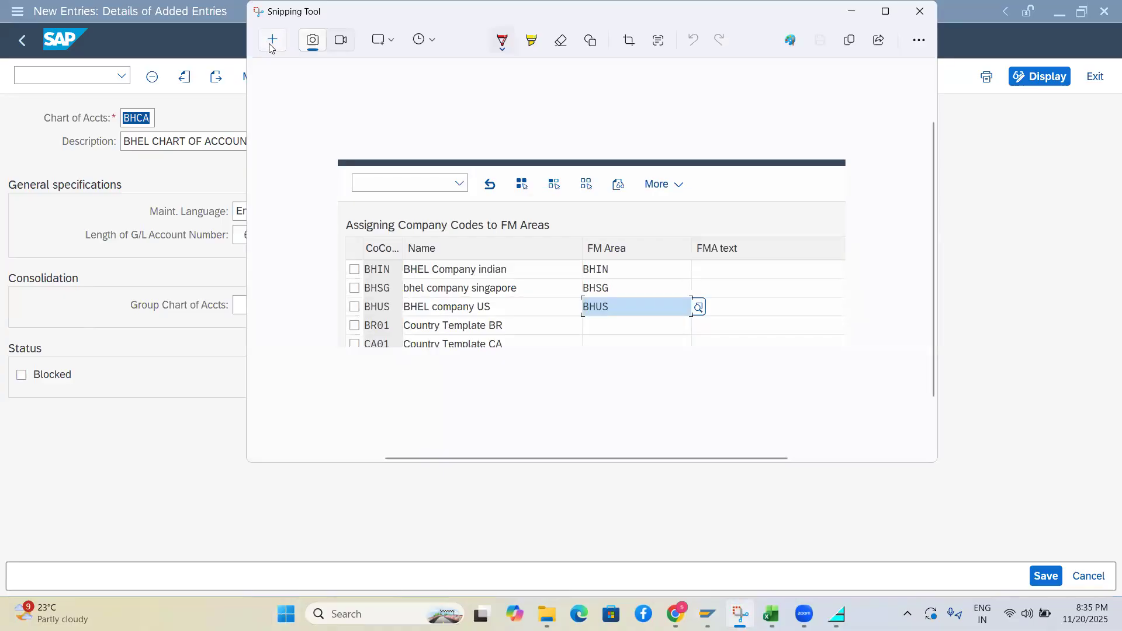
click(271, 41)
drag(10, 55, 505, 386)
drag(595, 372, 606, 410)
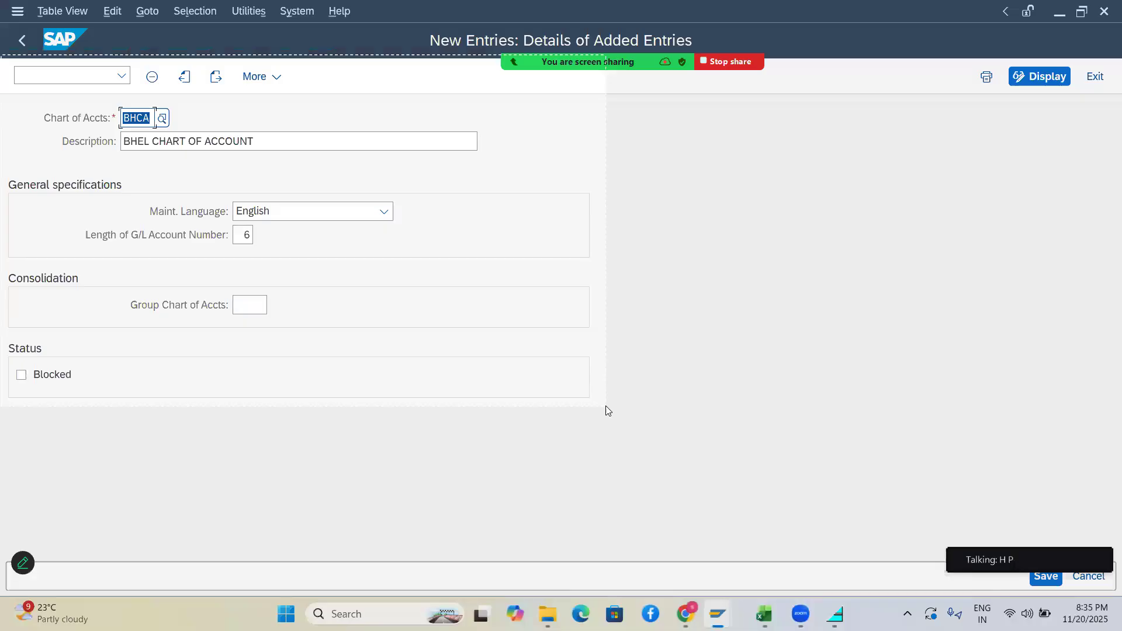
mouse_move(739, 614)
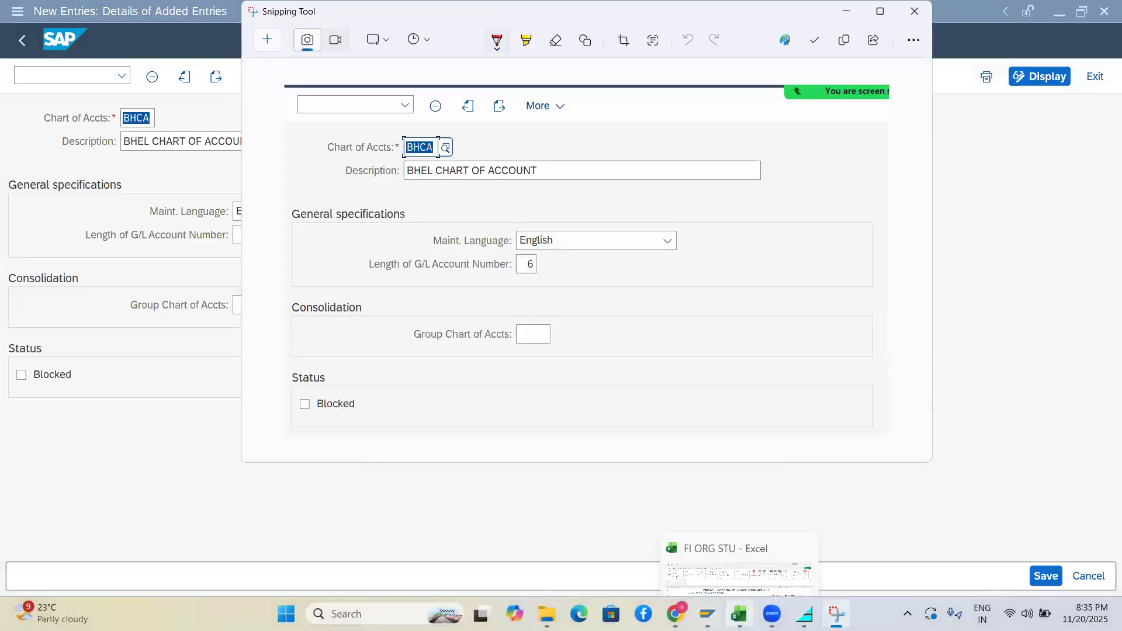
click(739, 570)
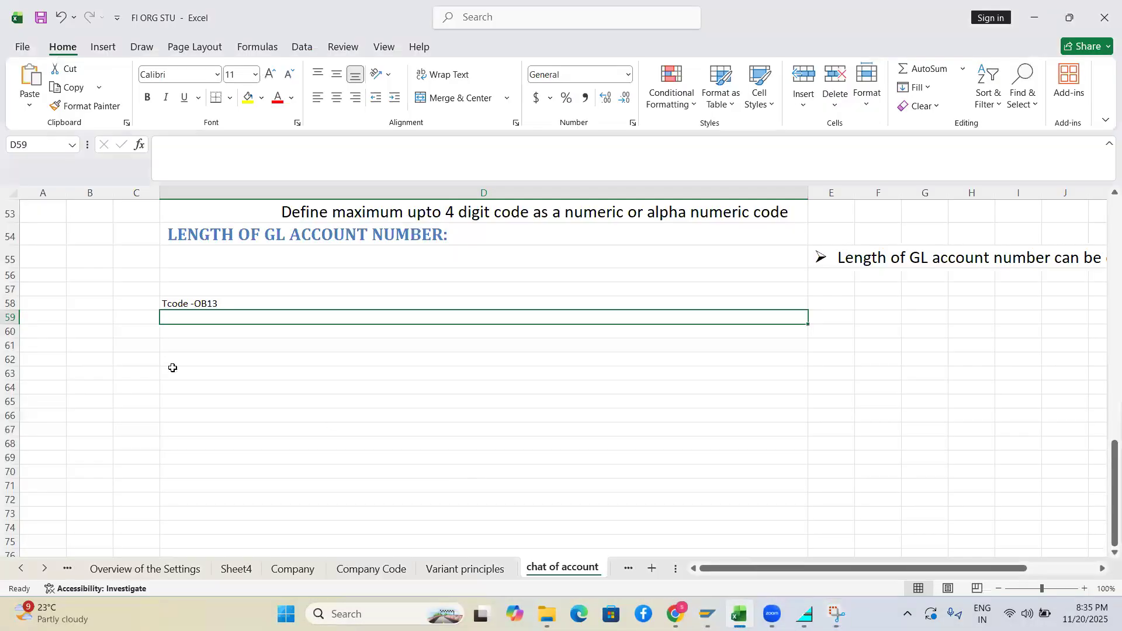
Paste the chart of accounts snip at cell B61, then make it shorter and wider
click(110, 341)
key(ctrl+v)
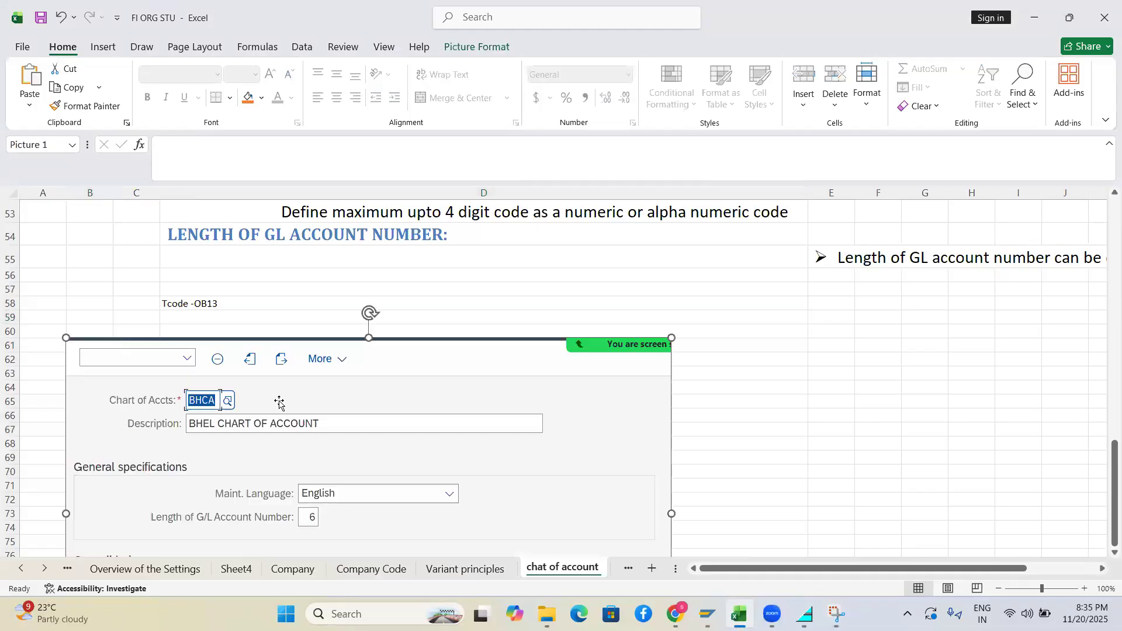
drag(1112, 483, 1112, 543)
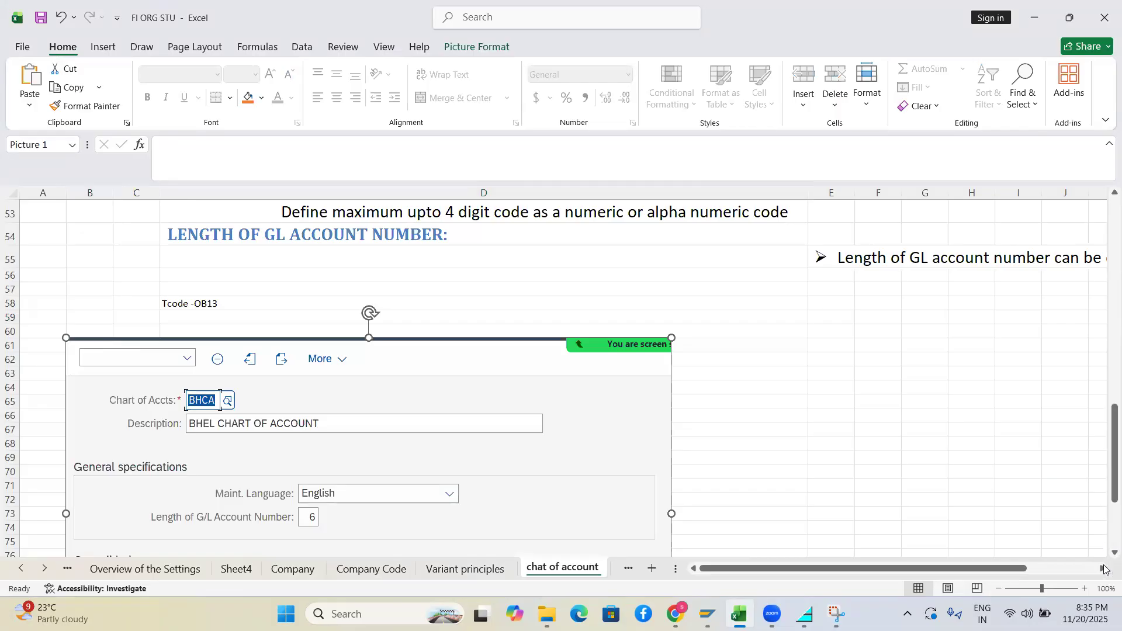
scroll(1104, 555, down, 2)
scroll(1104, 555, down, 3)
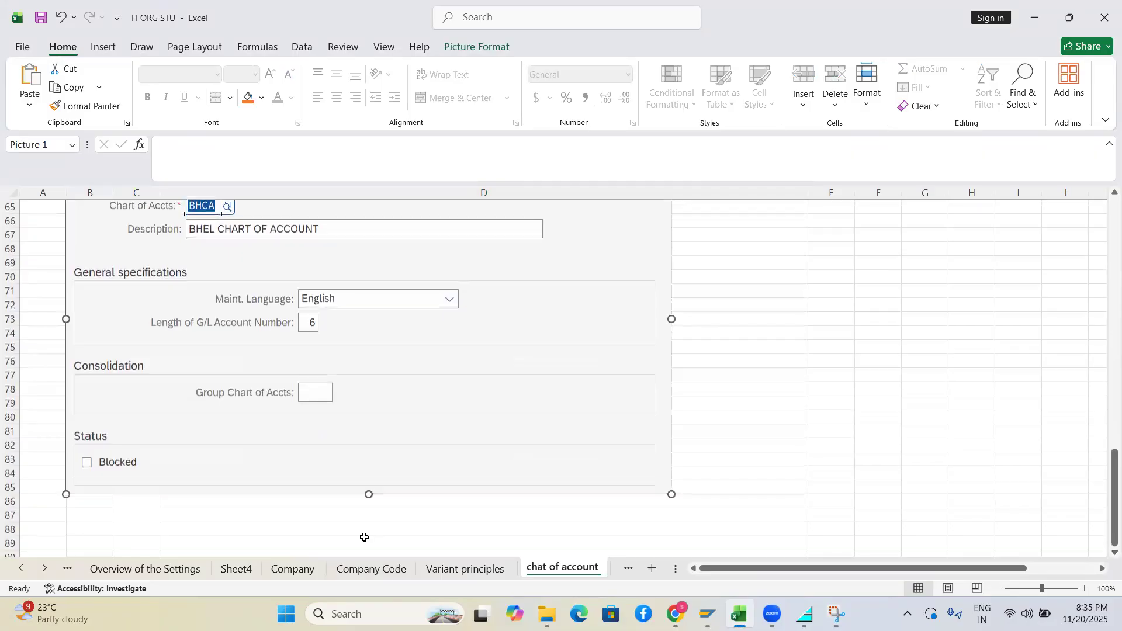
drag(368, 494, 358, 383)
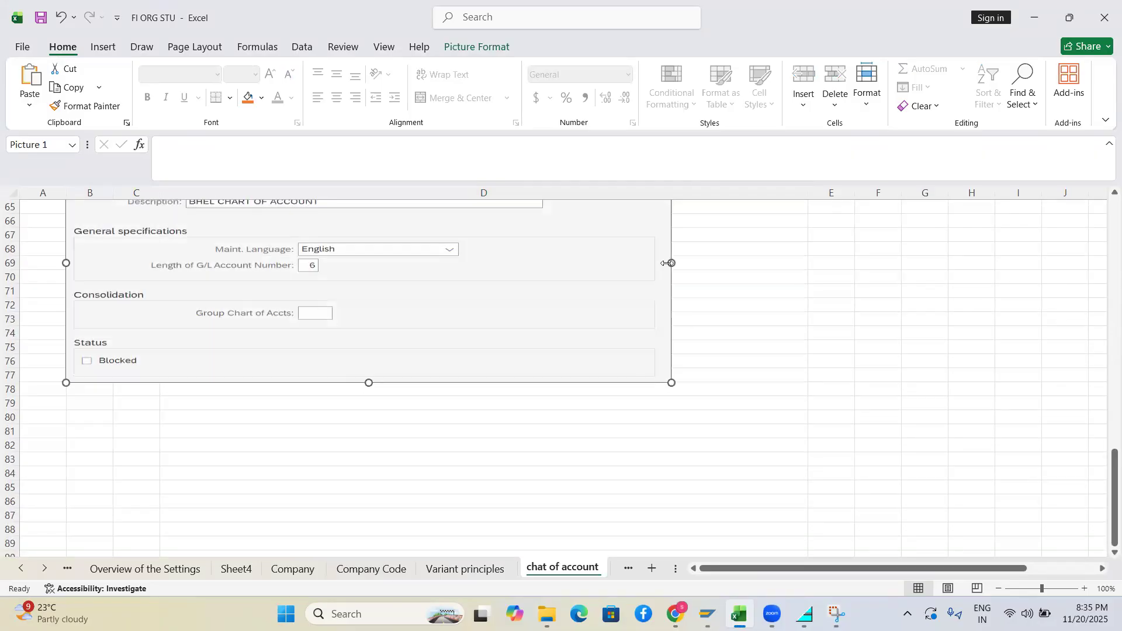
drag(672, 263, 869, 268)
mouse_move(1110, 468)
mouse_down()
mouse_move(1104, 426)
mouse_move(1105, 453)
mouse_up()
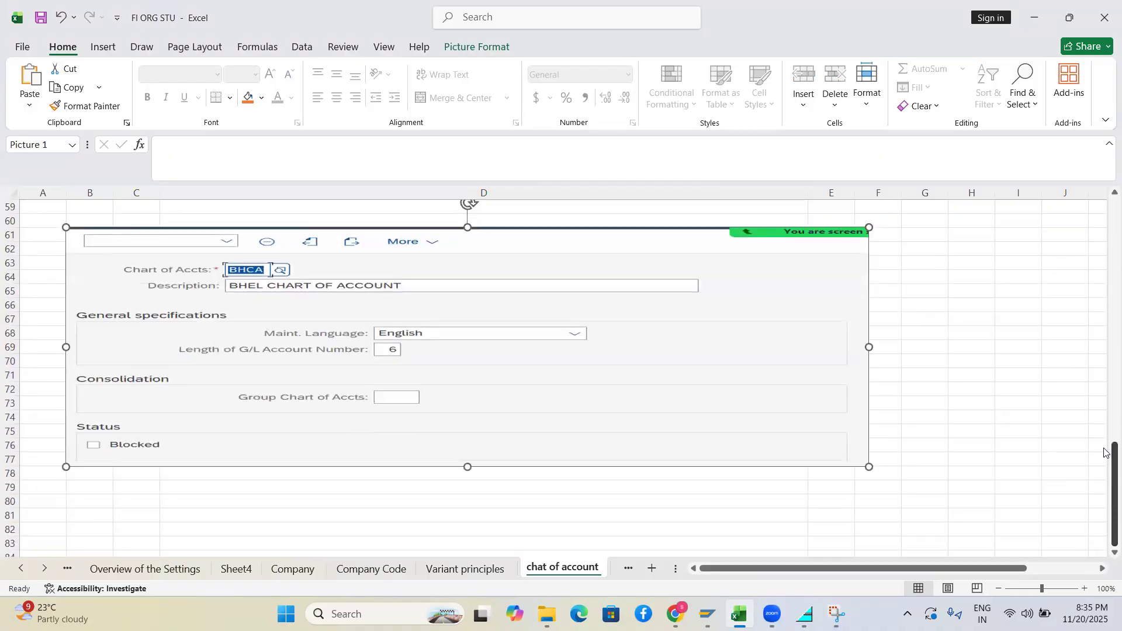
key(alt+Tab)
key(alt+Tab)
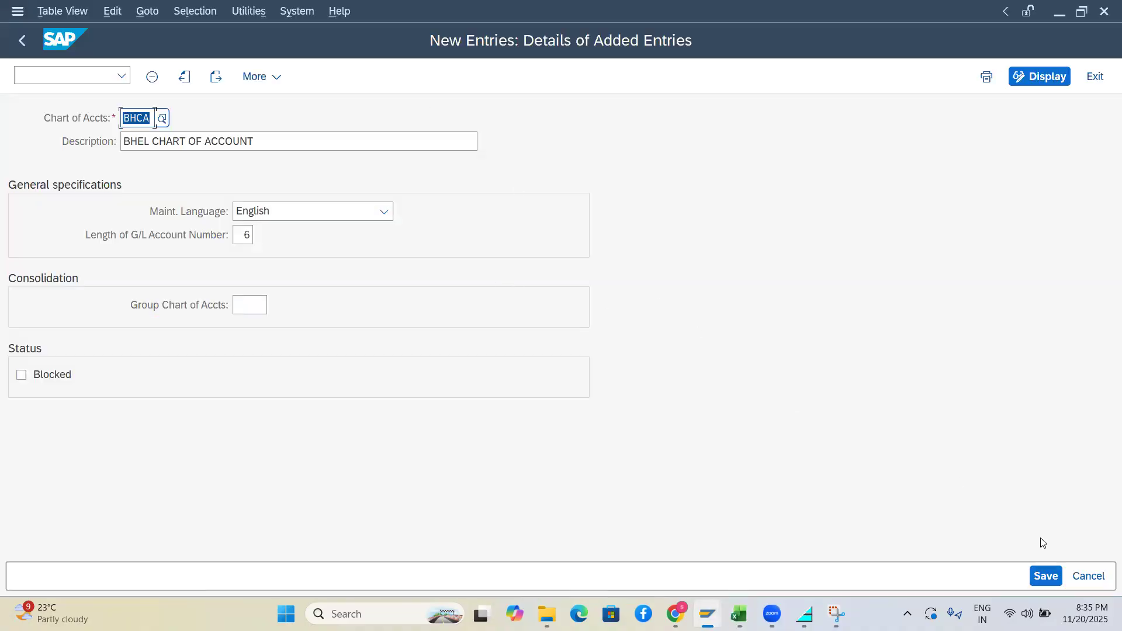
Save the BHCA chart of accounts entry to the proposed customizing request
click(1036, 577)
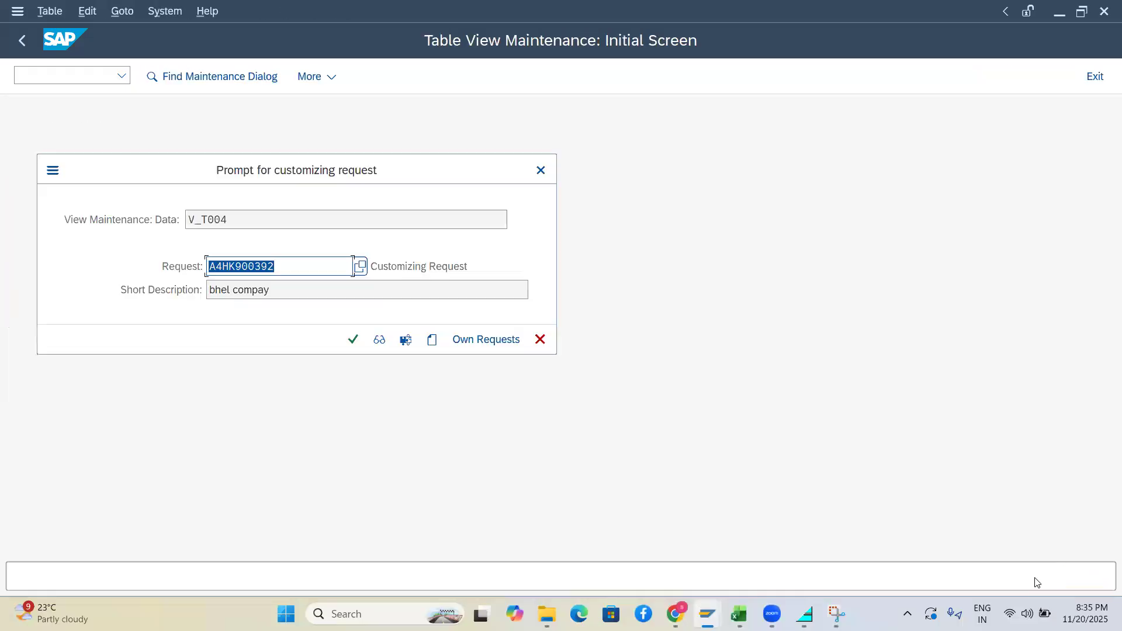
click(353, 339)
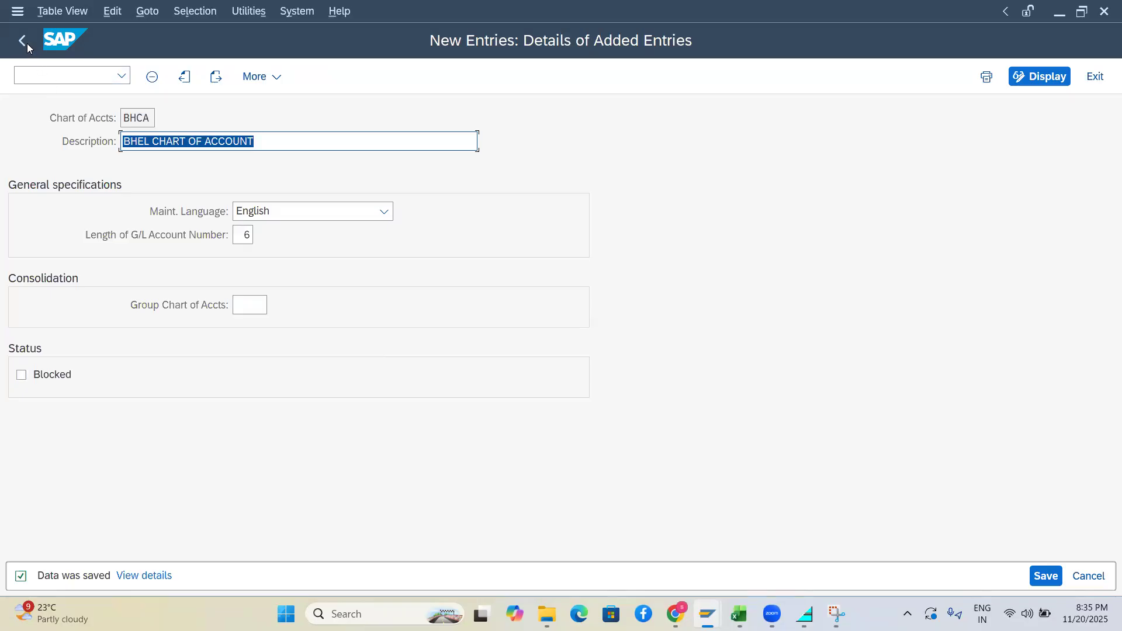
key(alt+Tab)
key(alt+Tab)
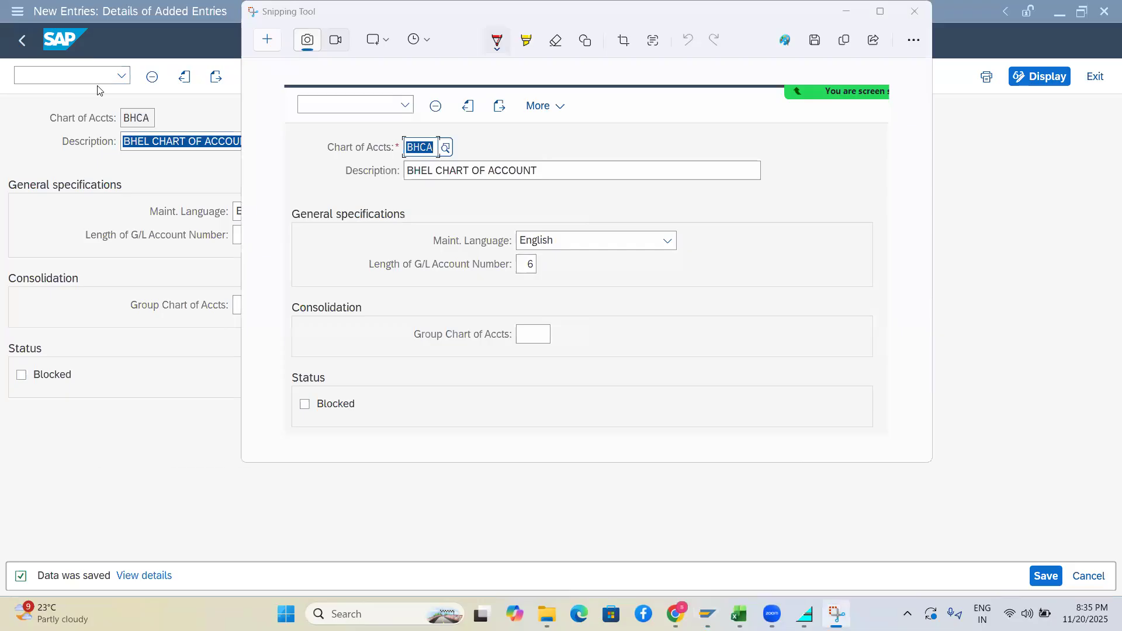
key(alt+Tab)
key(alt+Tab)
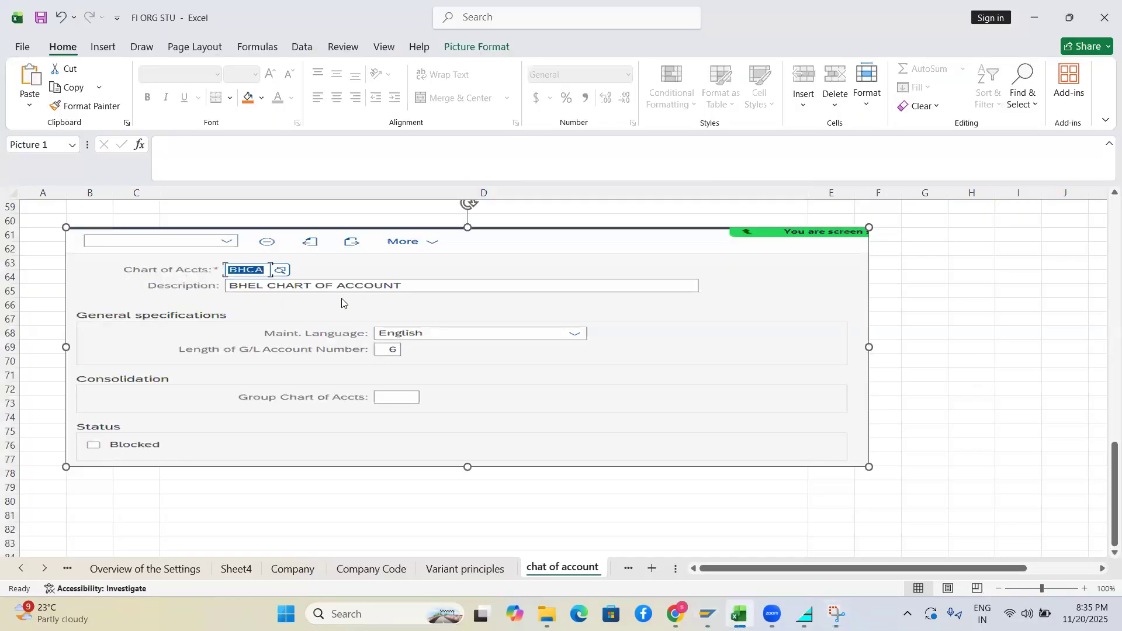
key(alt+Tab)
key(alt+Tab)
key(alt+Tab)
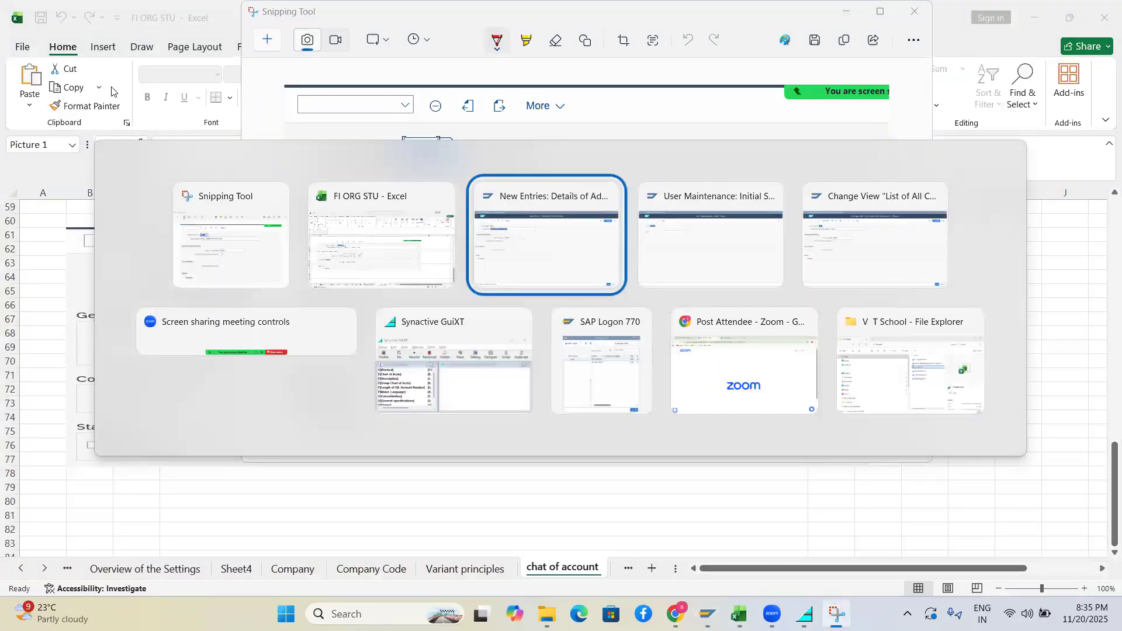
Run transaction /nOB62 from the command field
click(124, 78)
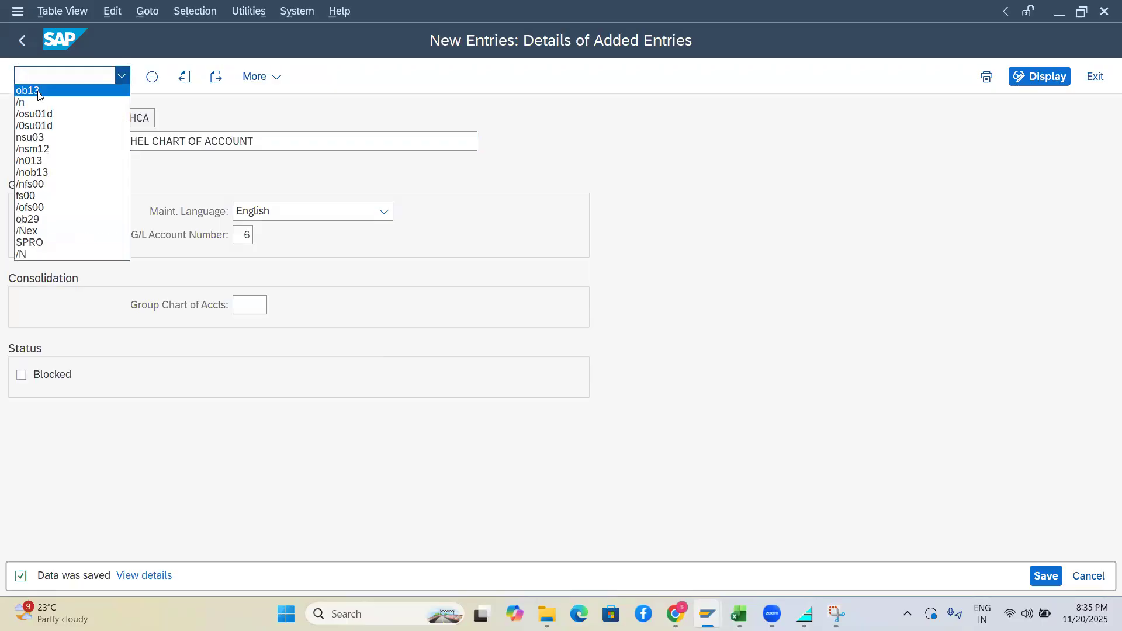
click(39, 92)
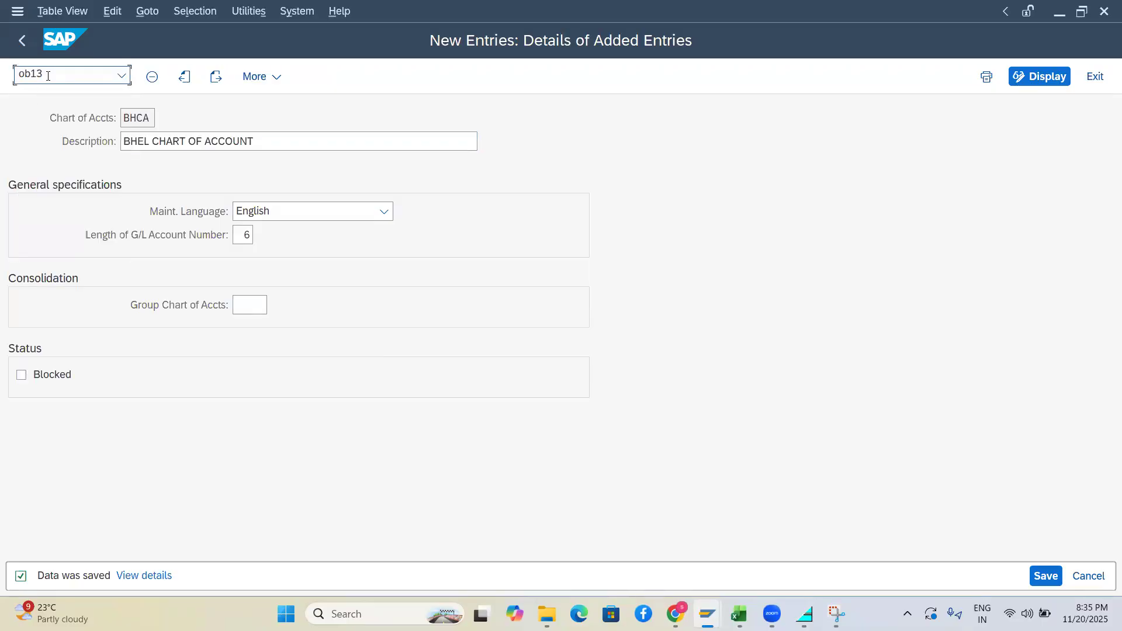
text(62)
key(Home)
text(/N)
key(Return)
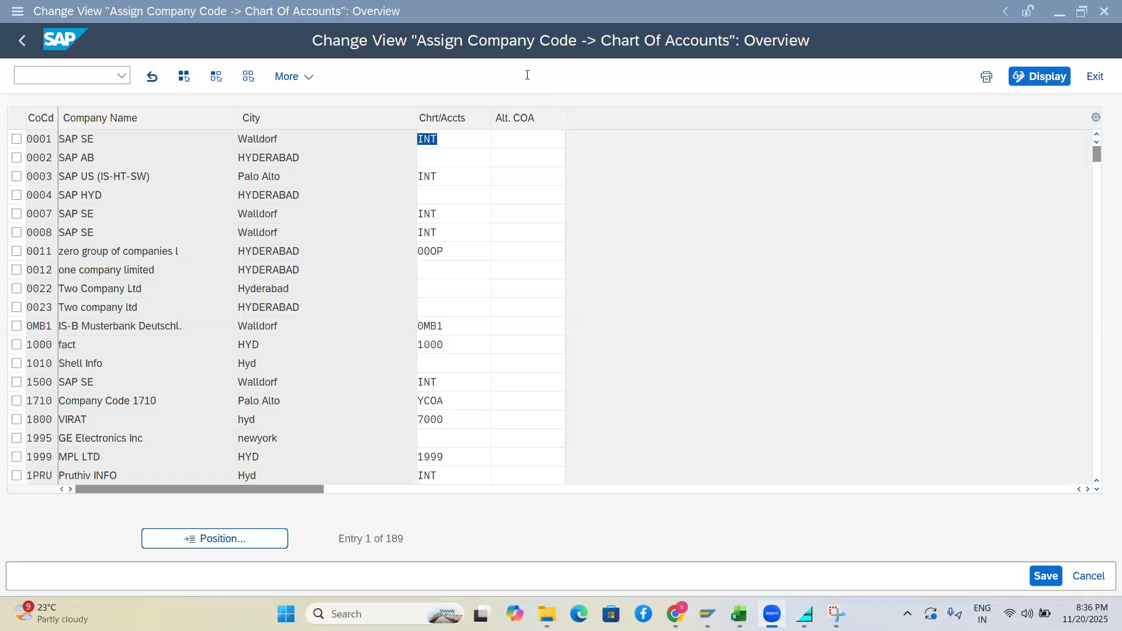
Jump the company code list to the BH entries to reach BHIN
click(208, 538)
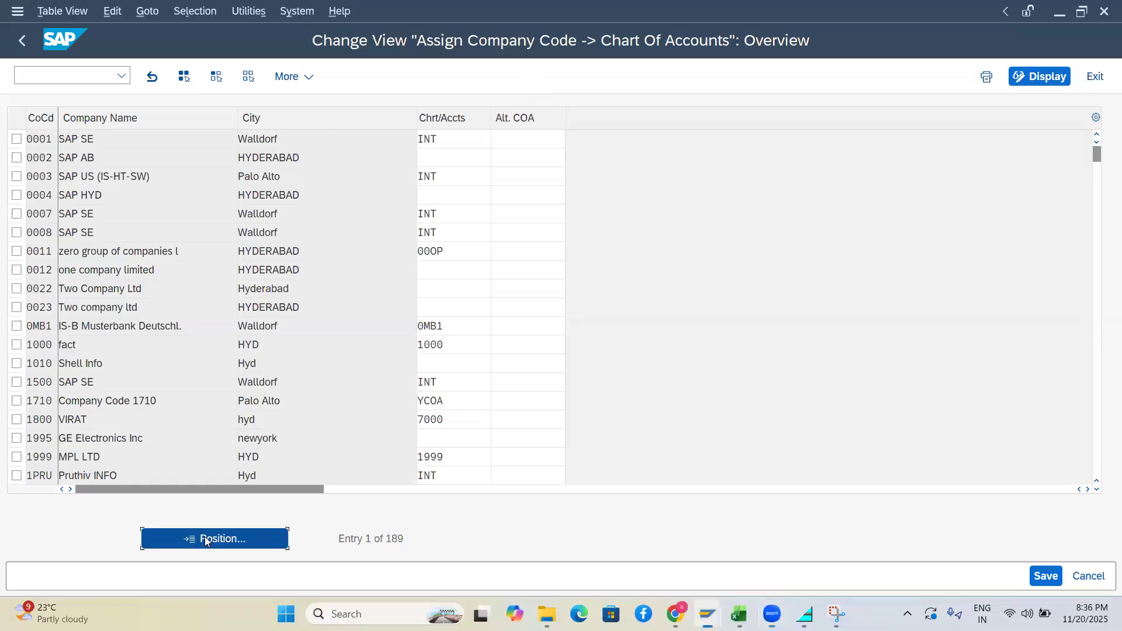
text(BH)
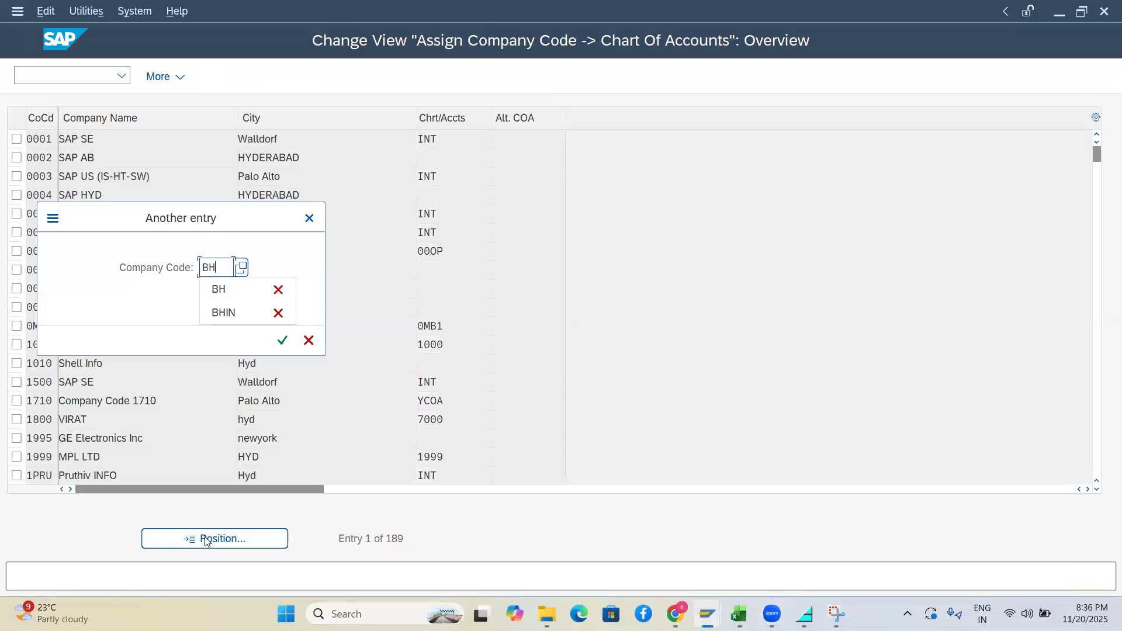
key(Return)
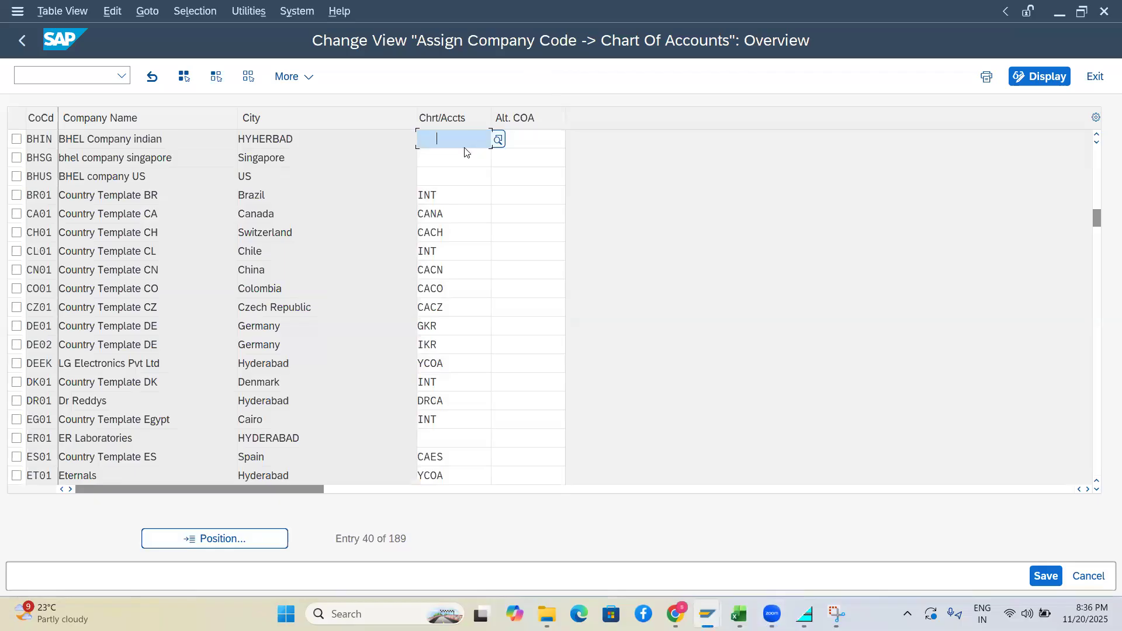
Pick BHCA from the Chrt/Accts value help list for company code BHIN
click(498, 140)
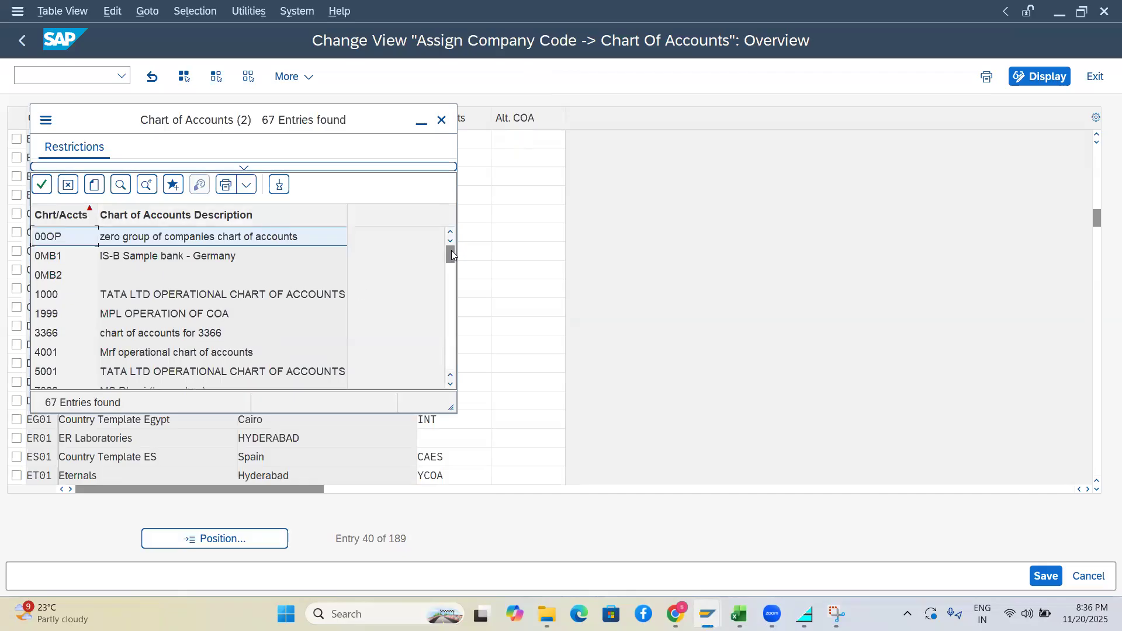
drag(452, 256, 455, 305)
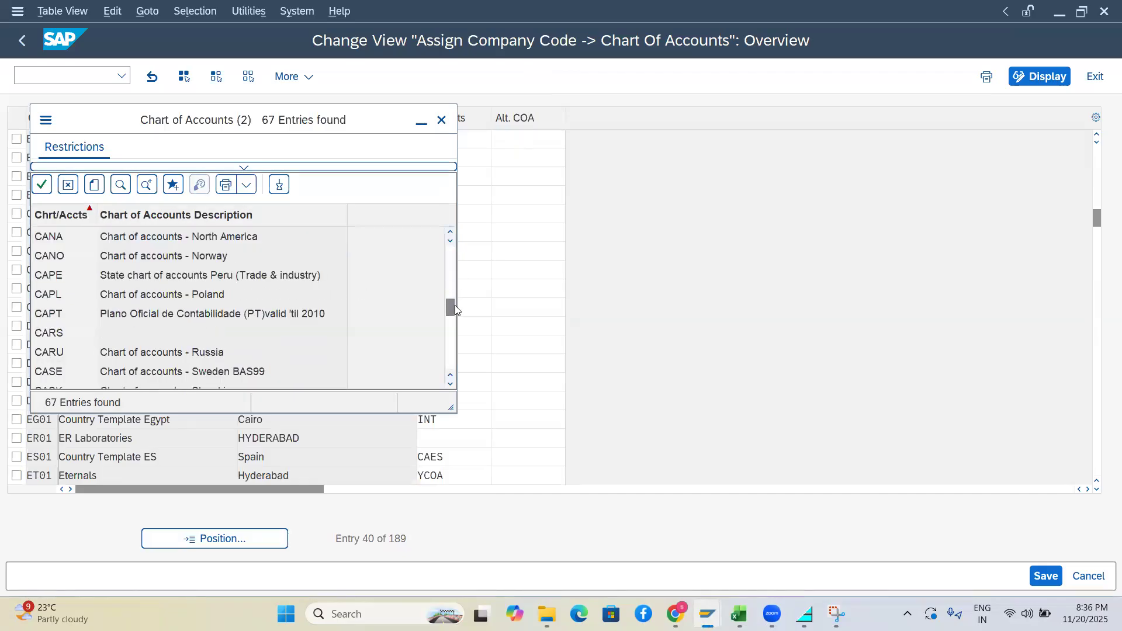
click(450, 232)
click(450, 232)
click(450, 232)
click(450, 232)
click(450, 233)
click(450, 233)
click(449, 233)
click(450, 232)
click(450, 232)
click(450, 233)
click(450, 232)
click(450, 232)
click(450, 233)
click(450, 233)
click(450, 233)
click(450, 233)
click(449, 232)
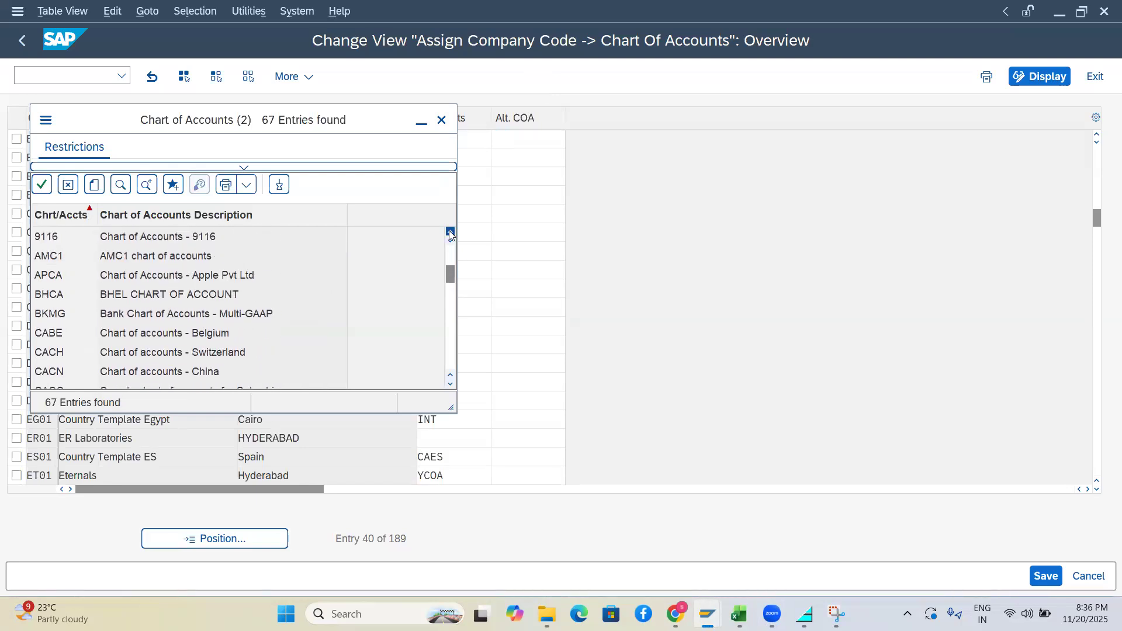
click(450, 385)
click(450, 384)
click(450, 385)
click(450, 384)
click(450, 384)
click(450, 384)
click(450, 384)
click(450, 384)
click(449, 385)
click(450, 385)
click(449, 385)
click(450, 385)
click(450, 384)
click(450, 384)
click(449, 385)
click(450, 385)
click(450, 384)
click(449, 385)
click(449, 385)
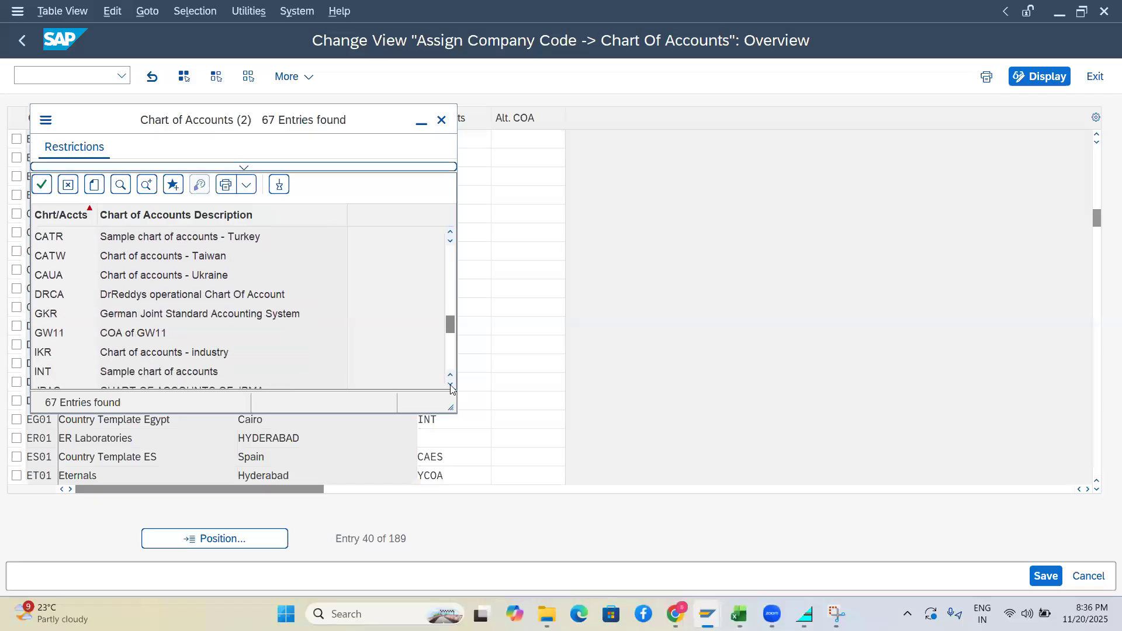
click(450, 385)
click(450, 384)
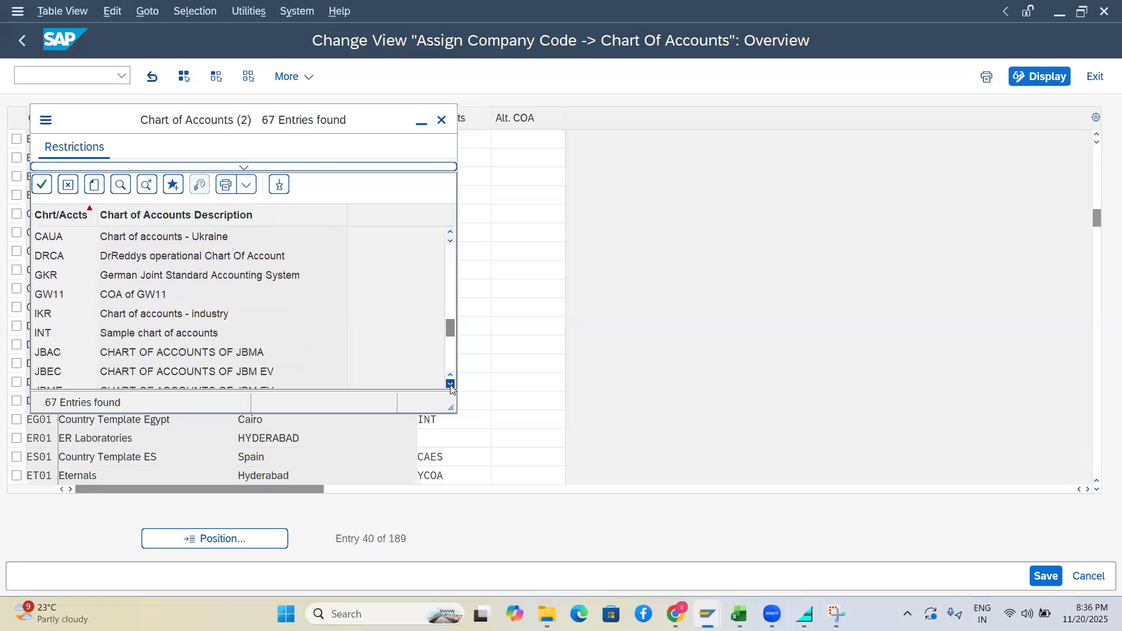
click(447, 305)
drag(446, 305, 441, 275)
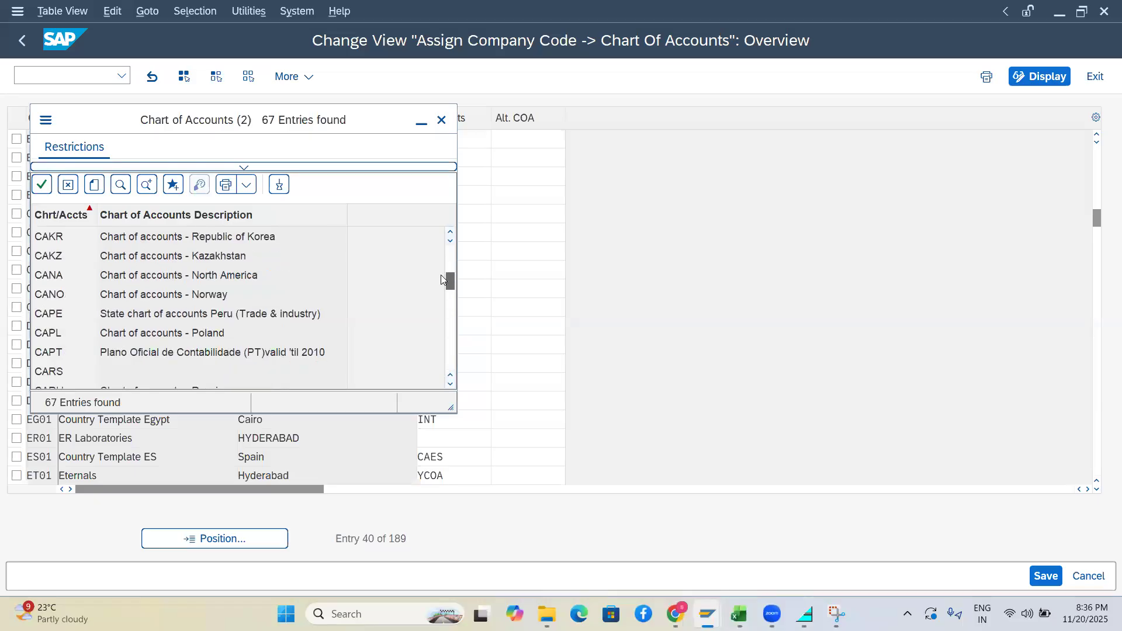
double_click(47, 297)
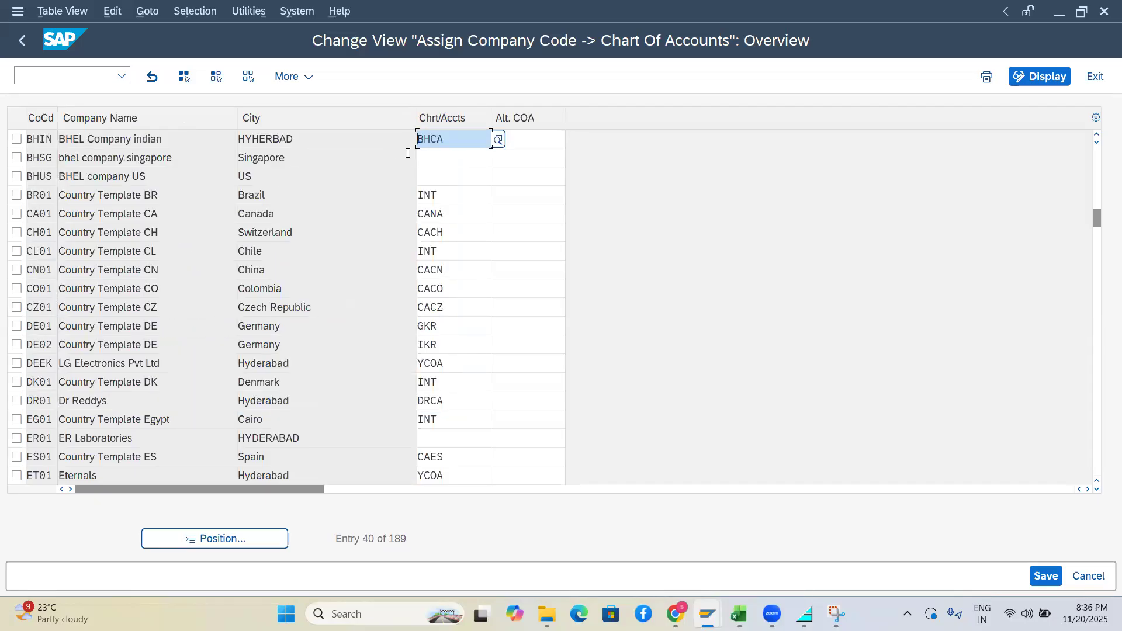
Paste BHCA into the Chrt/Accts entries of company codes BHSG and BHUS
click(438, 158)
text(BHCA)
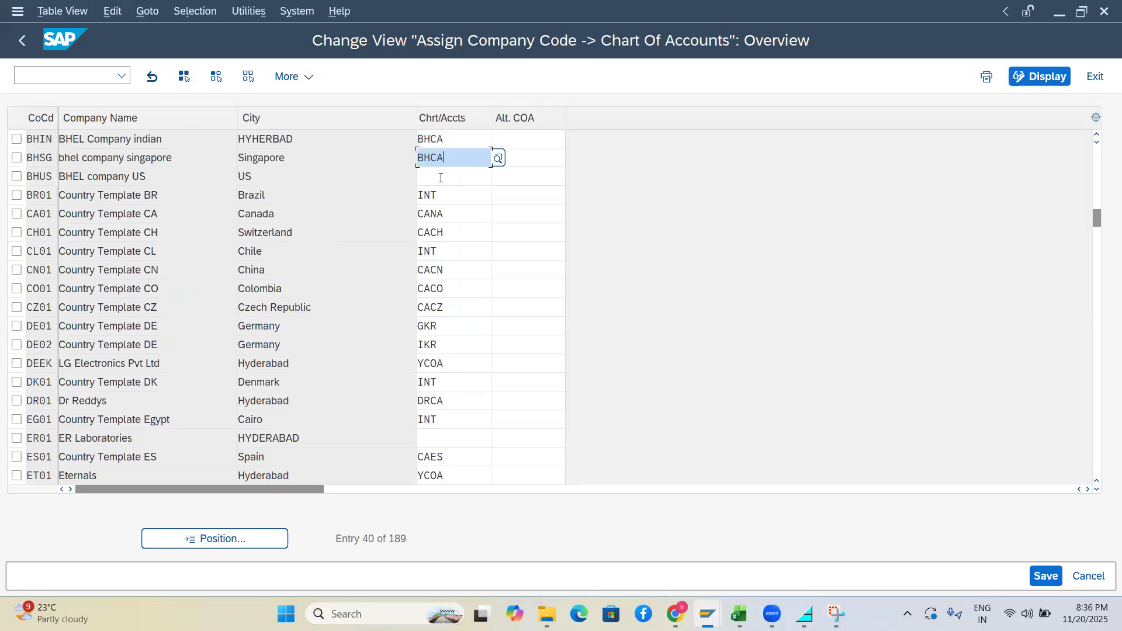
click(441, 177)
text(BHCA)
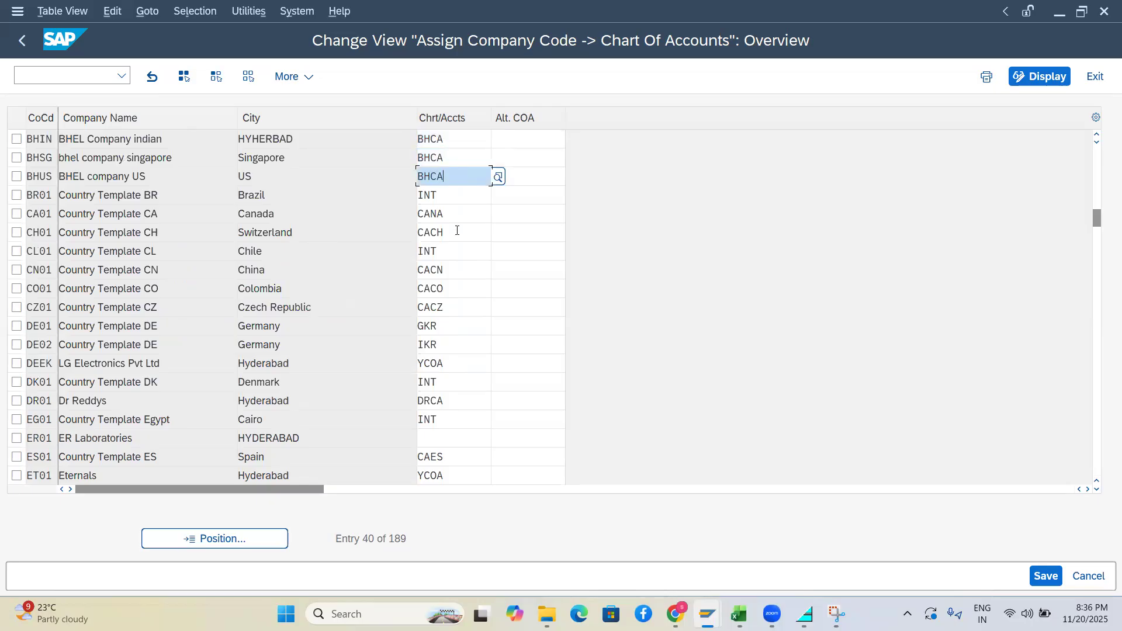
click(457, 230)
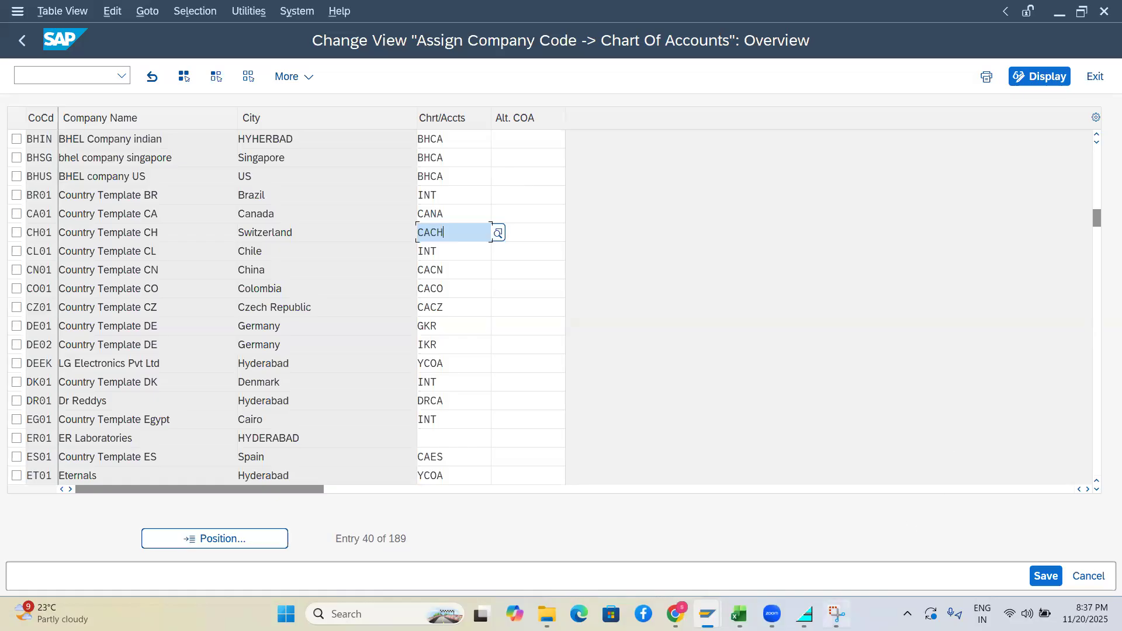
click(837, 612)
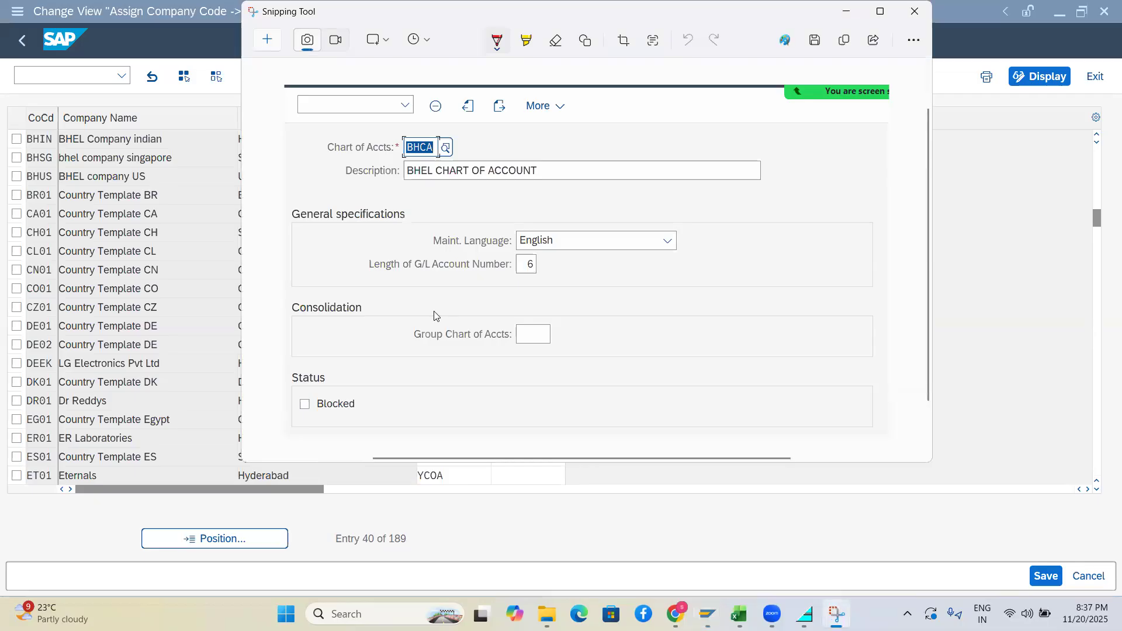
Snip the top OB62 table rows showing BHIN, BHSG and BHUS with BHCA
click(263, 35)
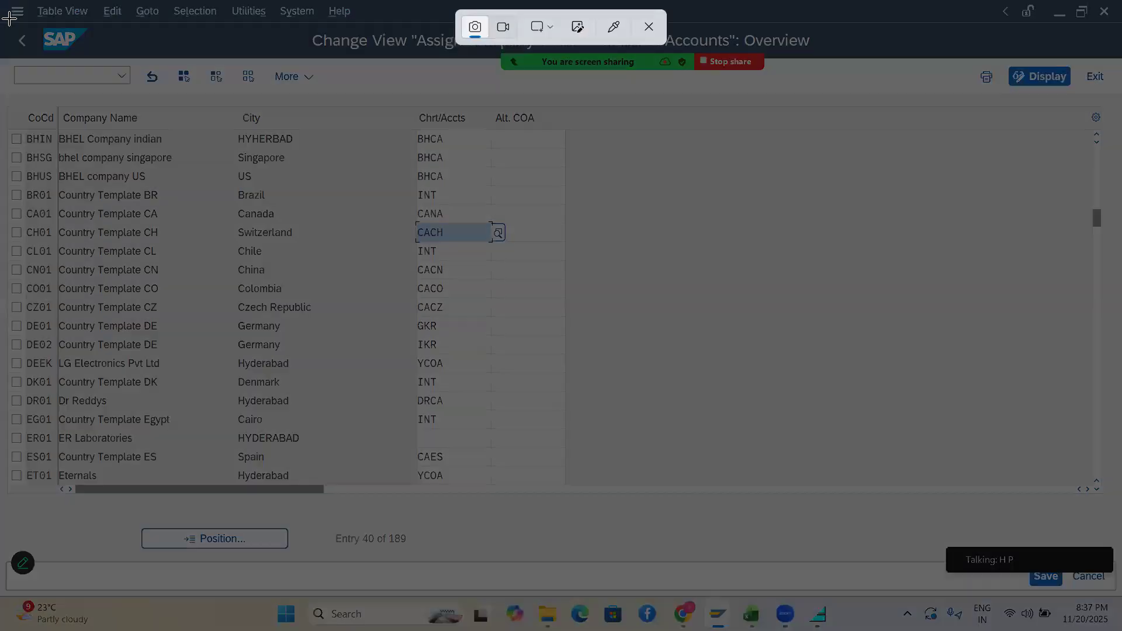
drag(0, 18, 843, 195)
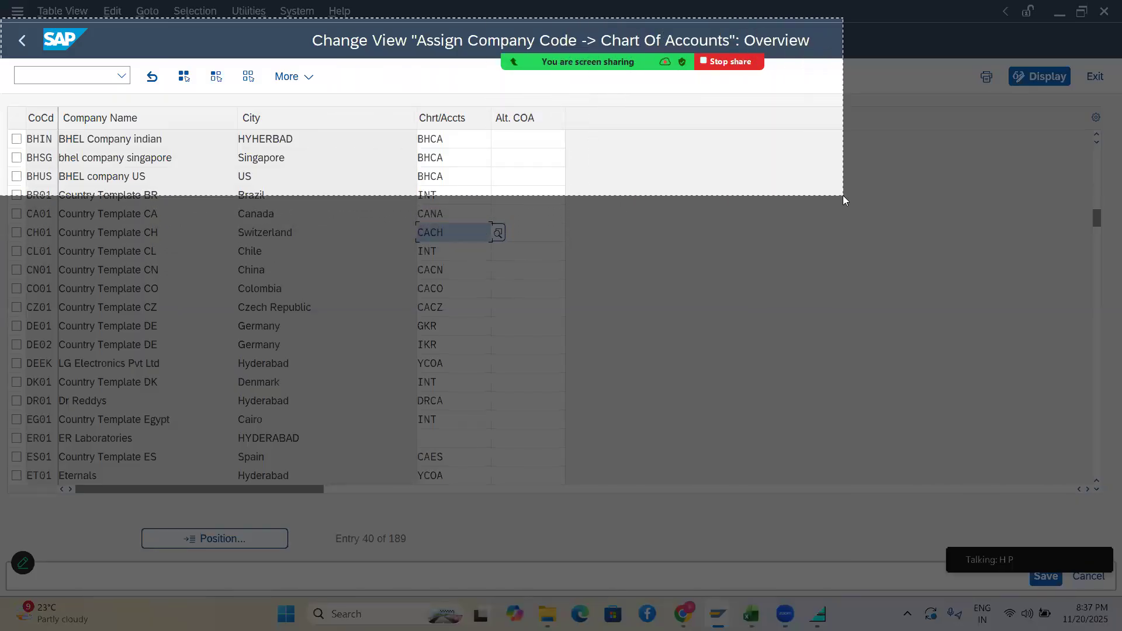
drag(843, 195, 843, 196)
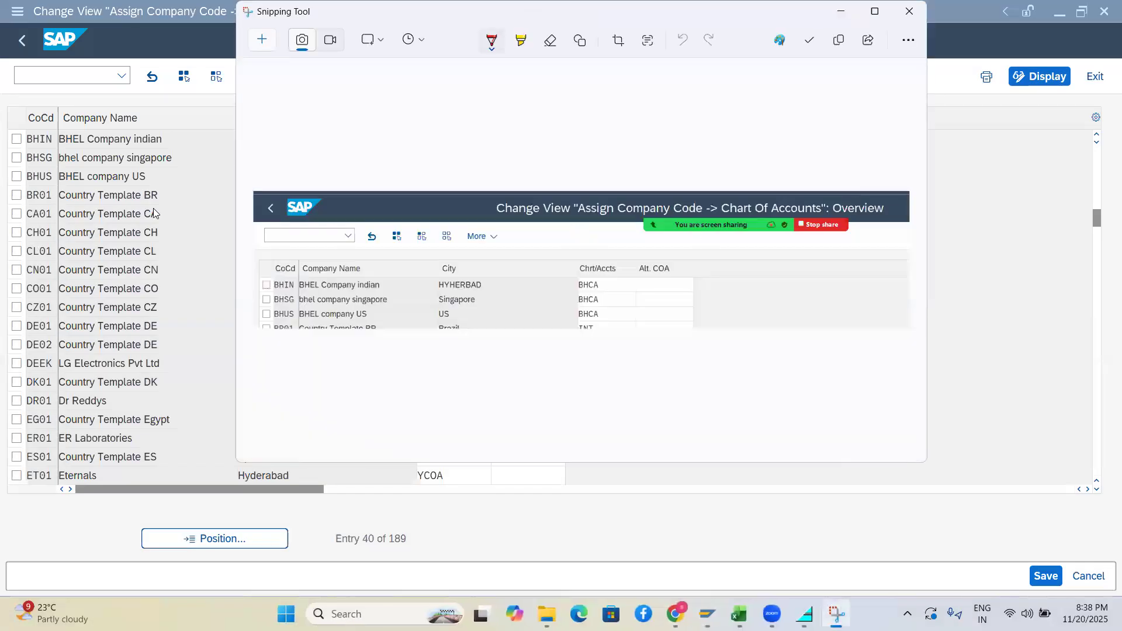
click(186, 216)
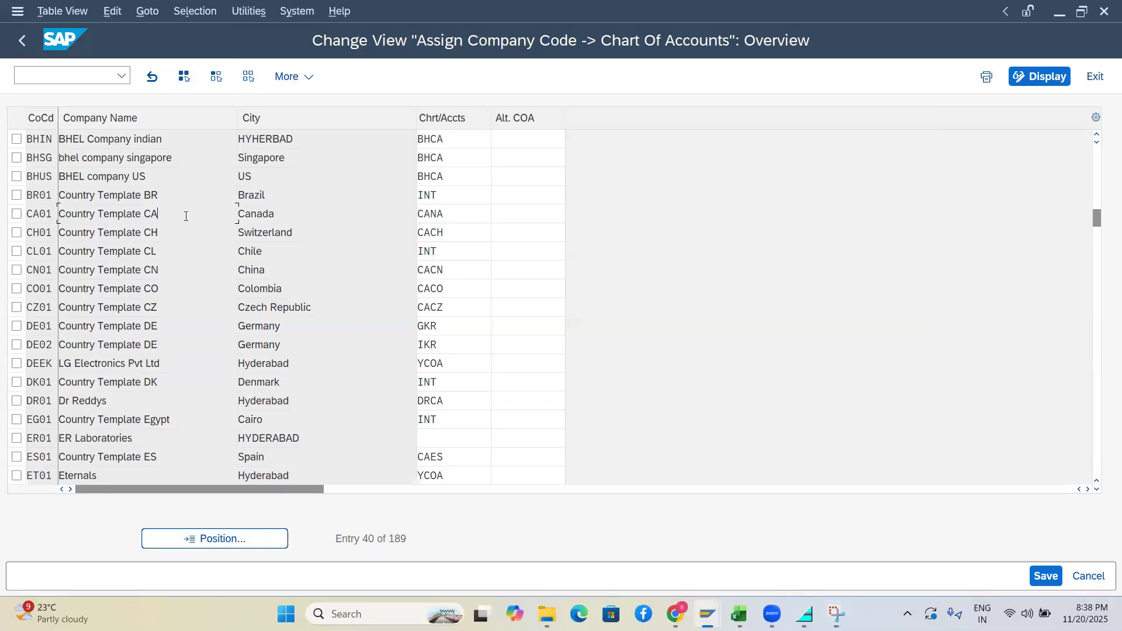
key(alt+Tab)
key(alt+Tab)
key(alt+Tab)
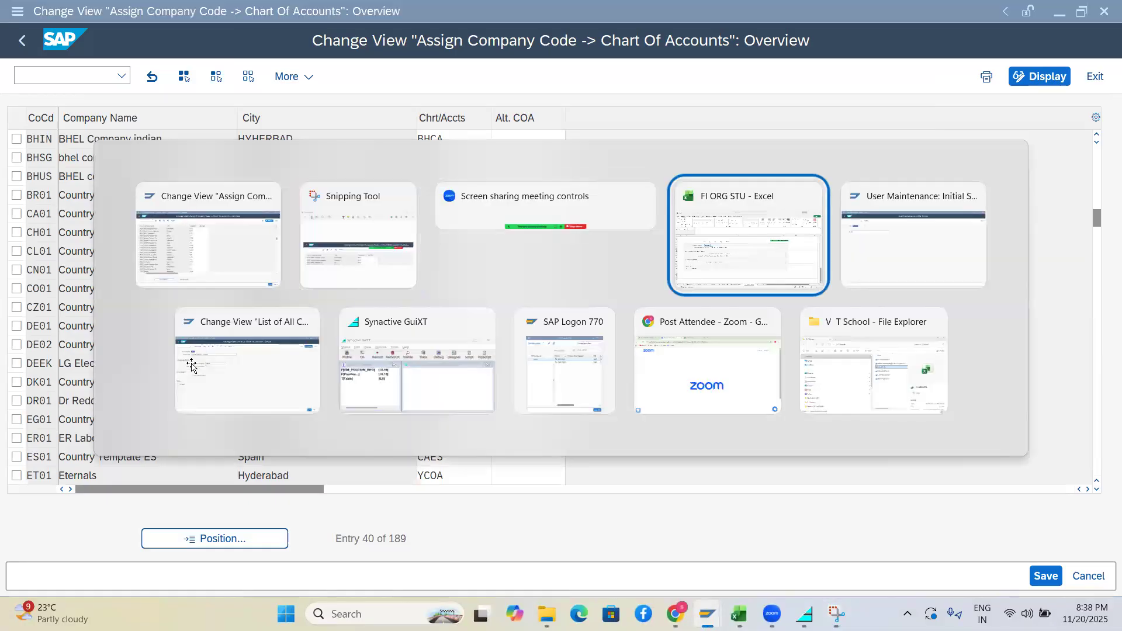
Paste the OB62 snip and note 'T-CODE OB62- Assign comde code to chat of account' in C79
click(79, 528)
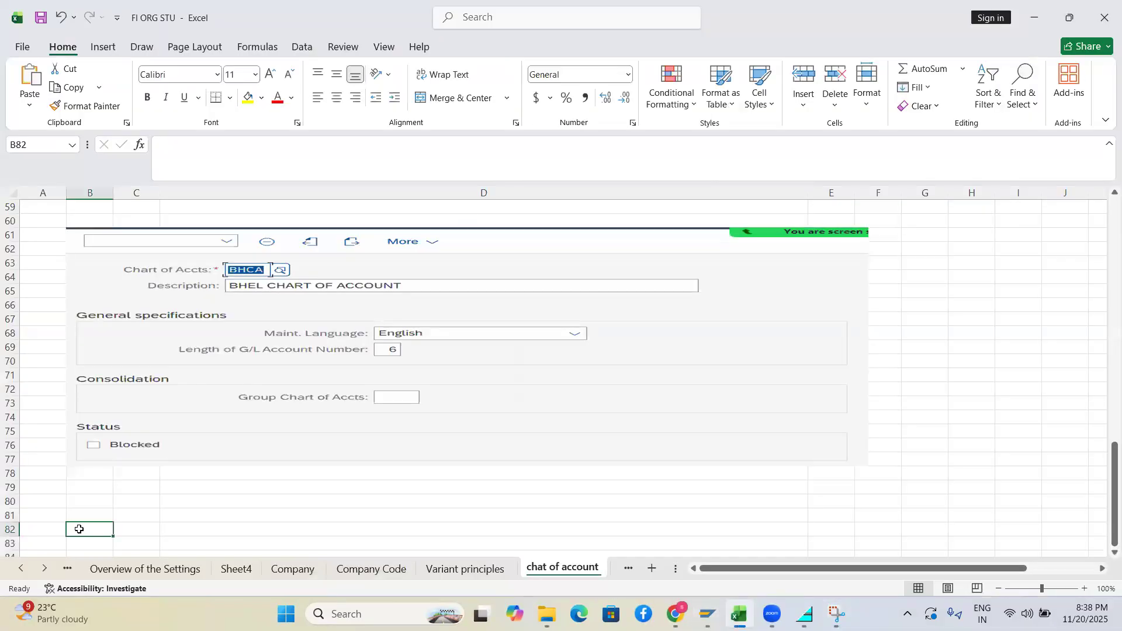
key(ctrl+v)
click(144, 492)
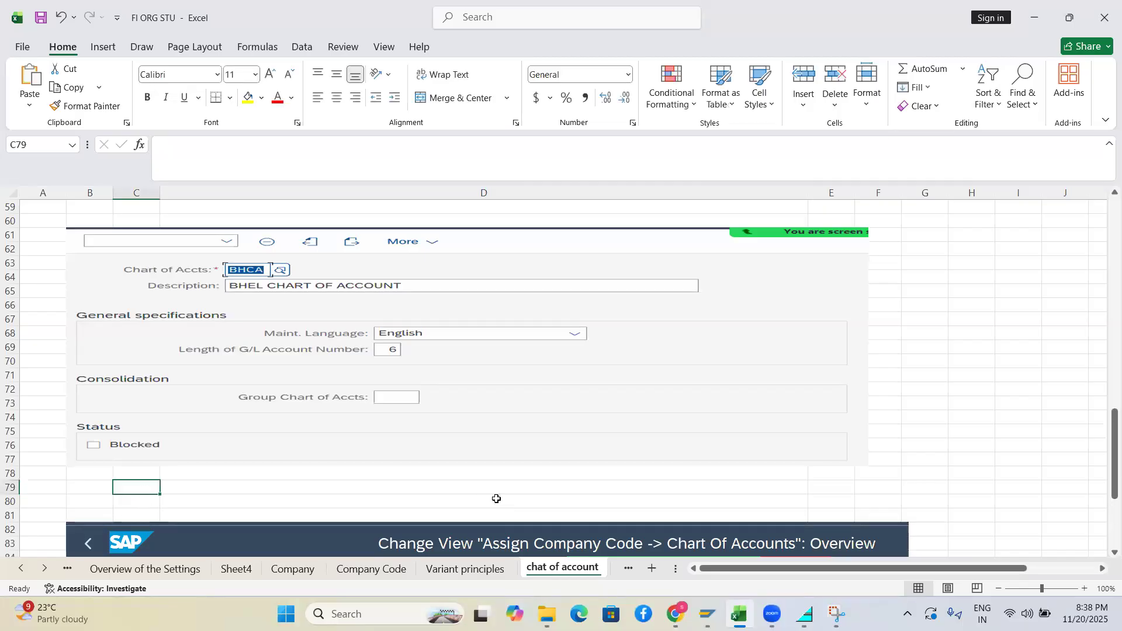
text(T-CDOE)
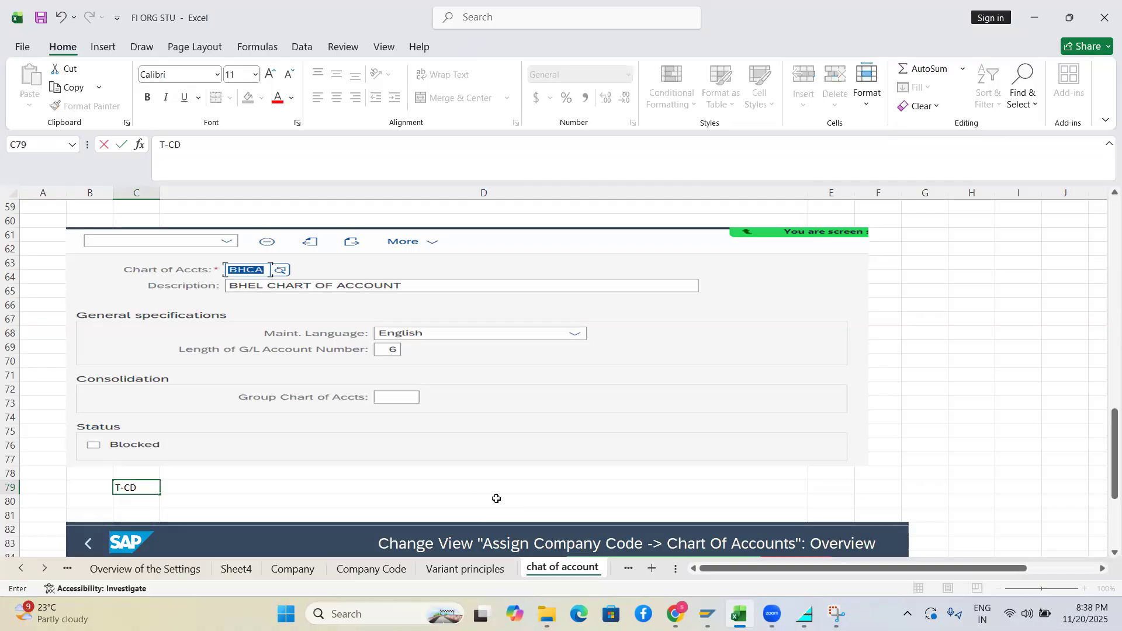
key(BackSpace)
key(BackSpace)
key(BackSpace)
key(BackSpace)
text(ODE)
text( OBI)
key(BackSpace)
key(BackSpace)
text(B6)
key(BackSpace)
text(62- ASS)
key(BackSpace)
key(BackSpace)
text(s)
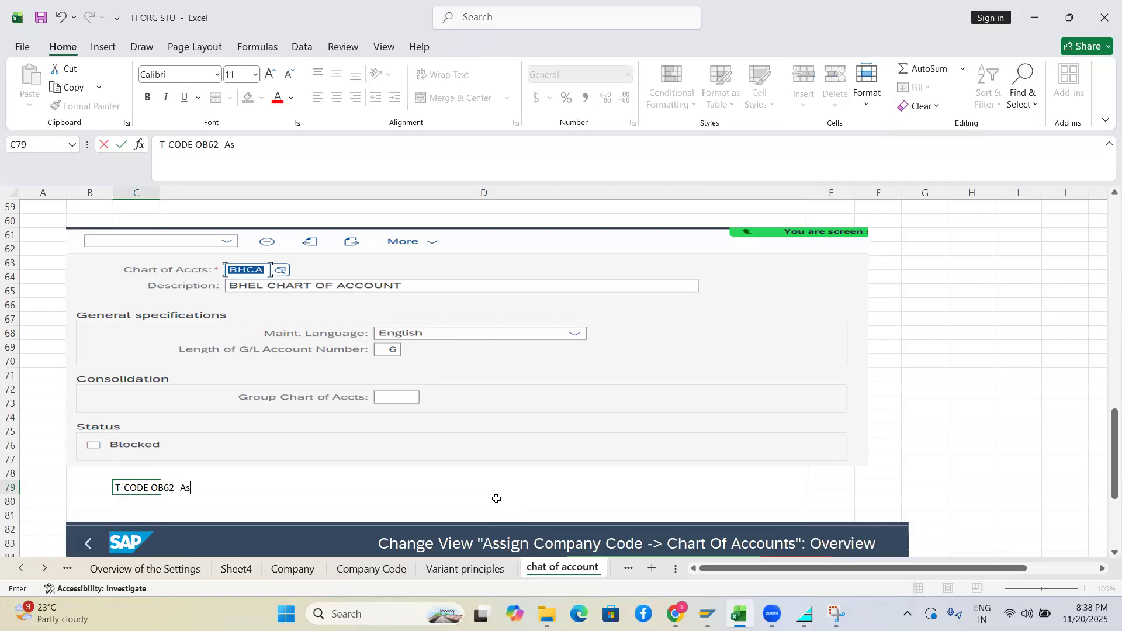
text(i)
key(BackSpace)
text(di)
key(BackSpace)
key(BackSpace)
text(sign com)
text(de to)
key(BackSpace)
key(BackSpace)
key(BackSpace)
text(code to chat of accoun)
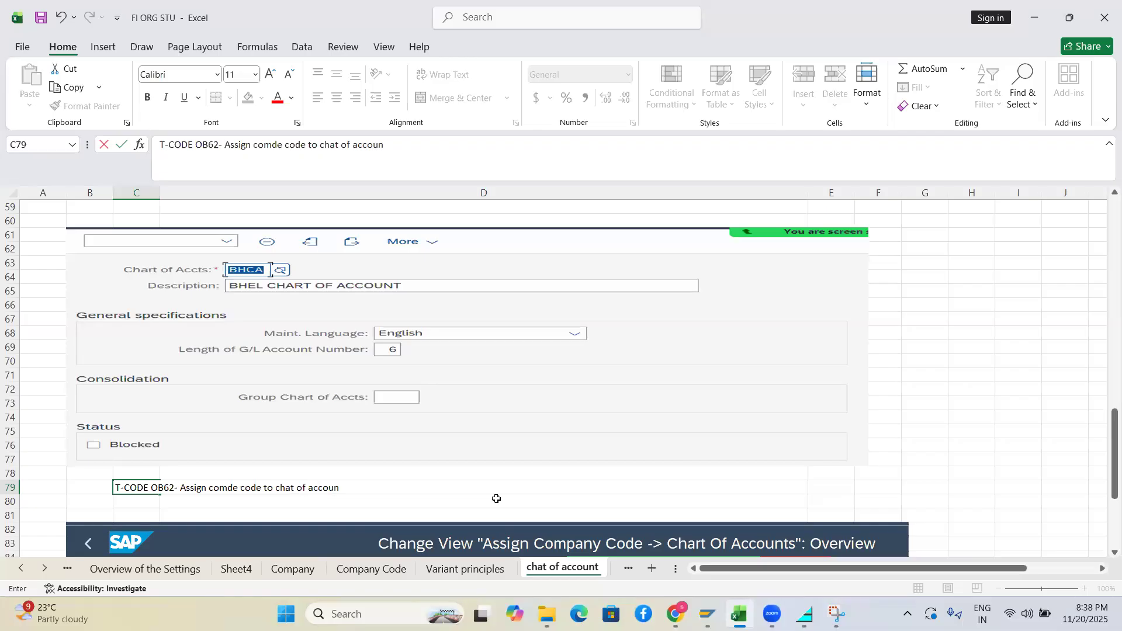
text(t)
click(496, 499)
click(561, 486)
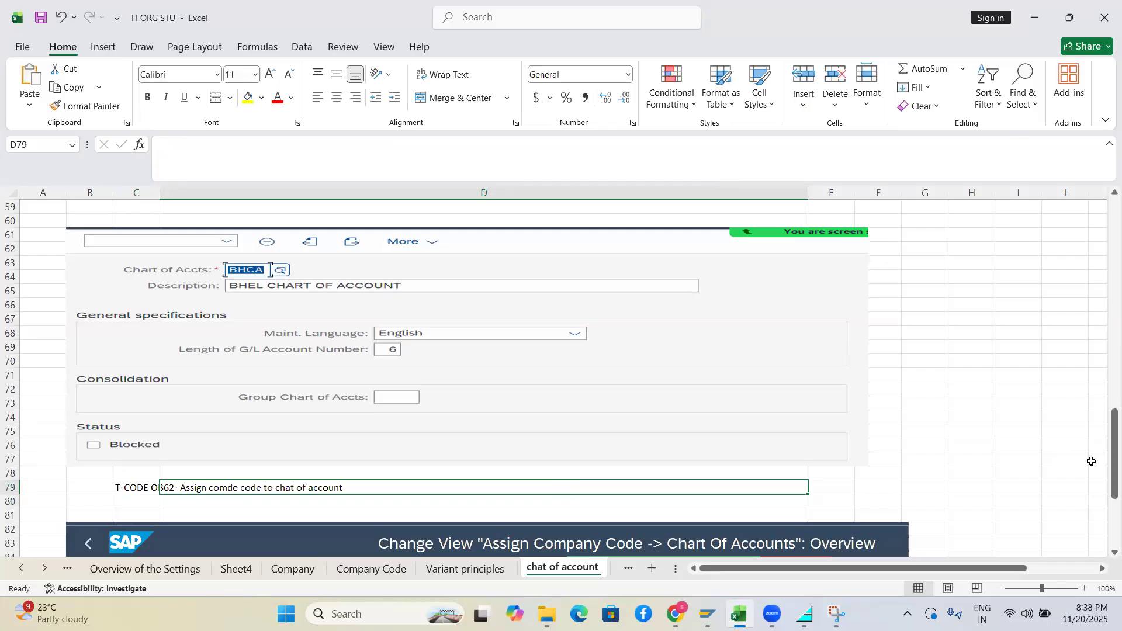
key(alt+Tab)
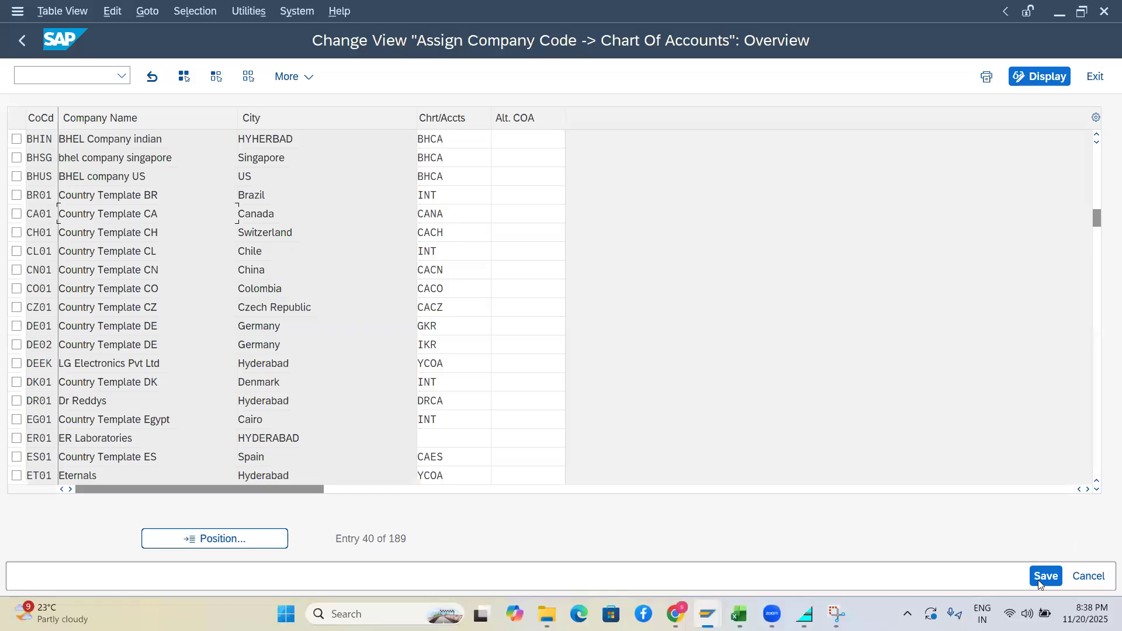
Save the BHIN, BHSG and BHUS chart of accounts assignments to the customizing request
click(1045, 576)
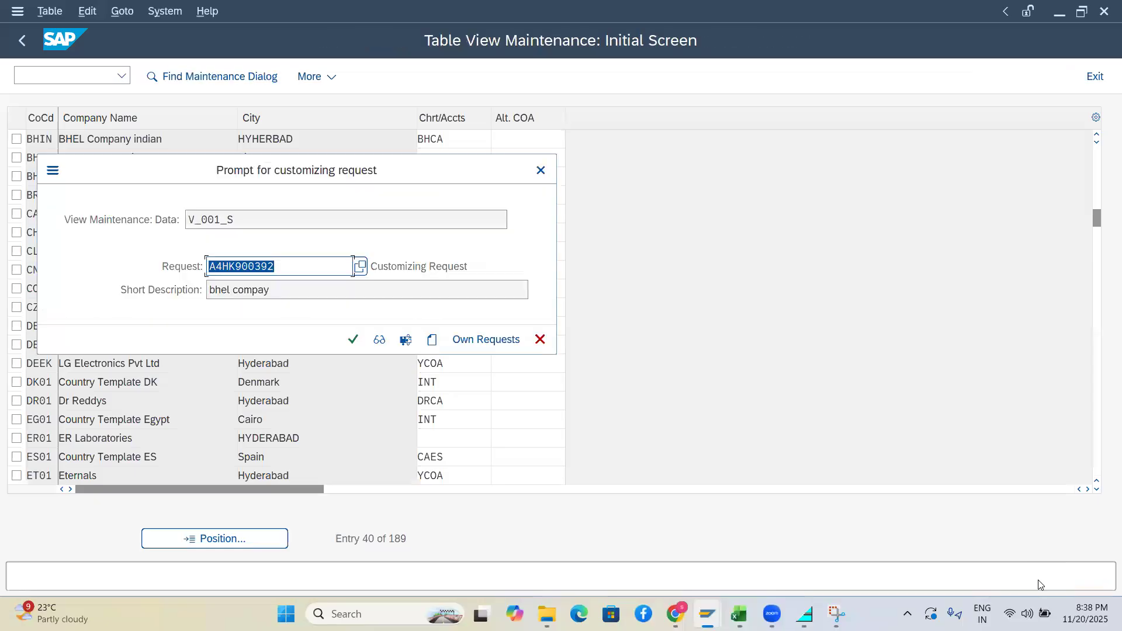
click(353, 340)
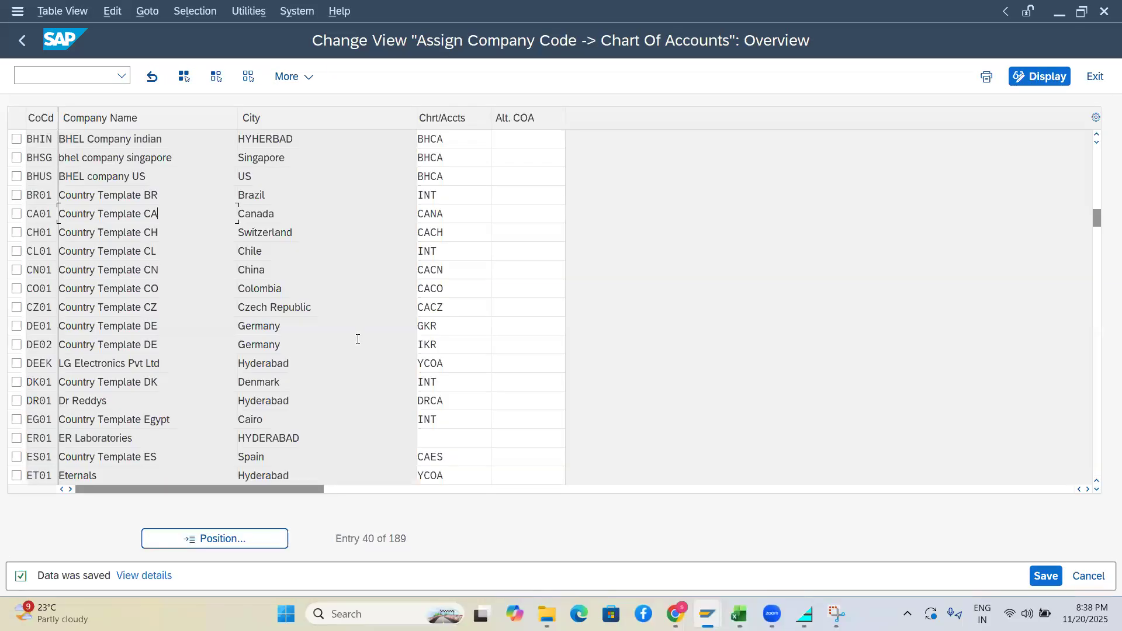
key(alt+Tab)
key(alt+Tab)
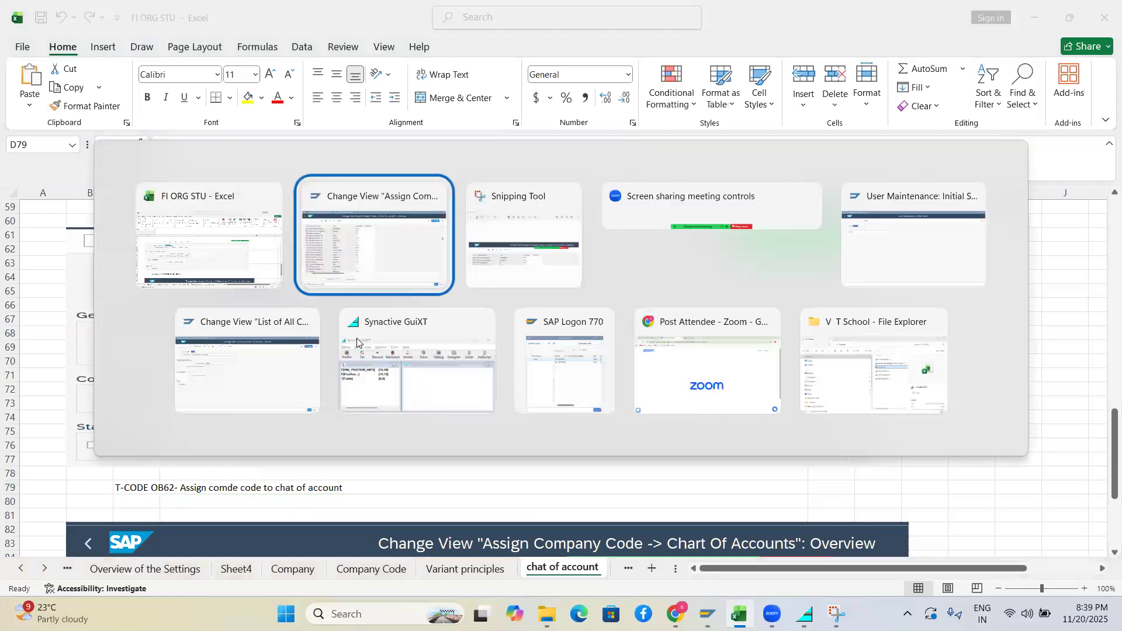
key(alt+shift+Tab)
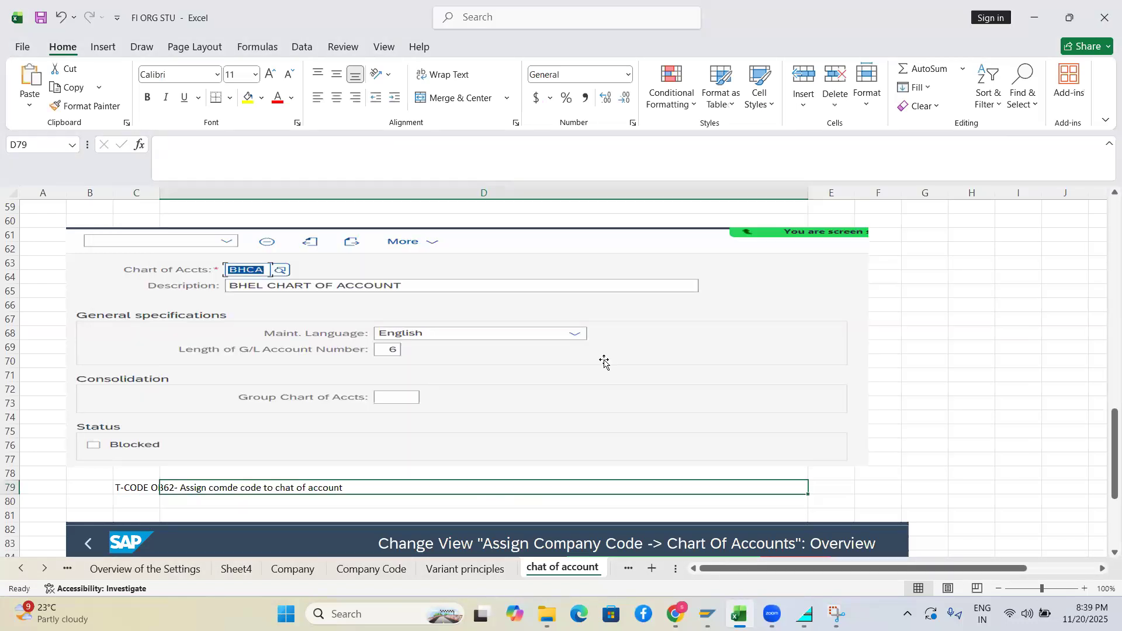
Scroll to the sheet's top at 58% zoom and review the Operational, Group and Country specific COA notes
drag(1103, 466, 1104, 211)
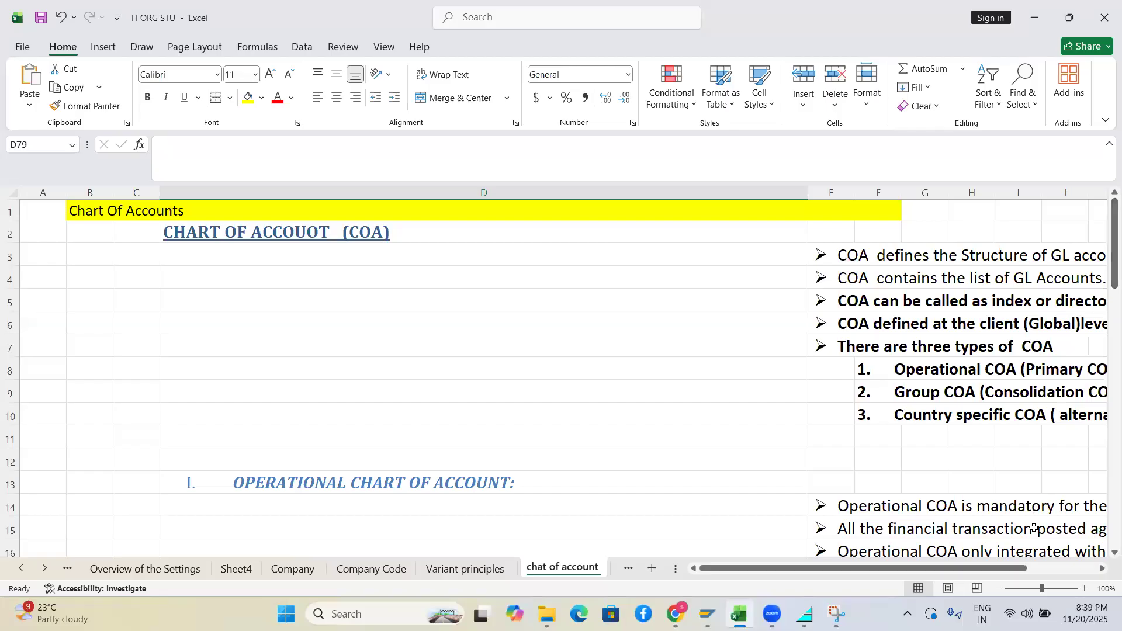
drag(1041, 588, 1025, 587)
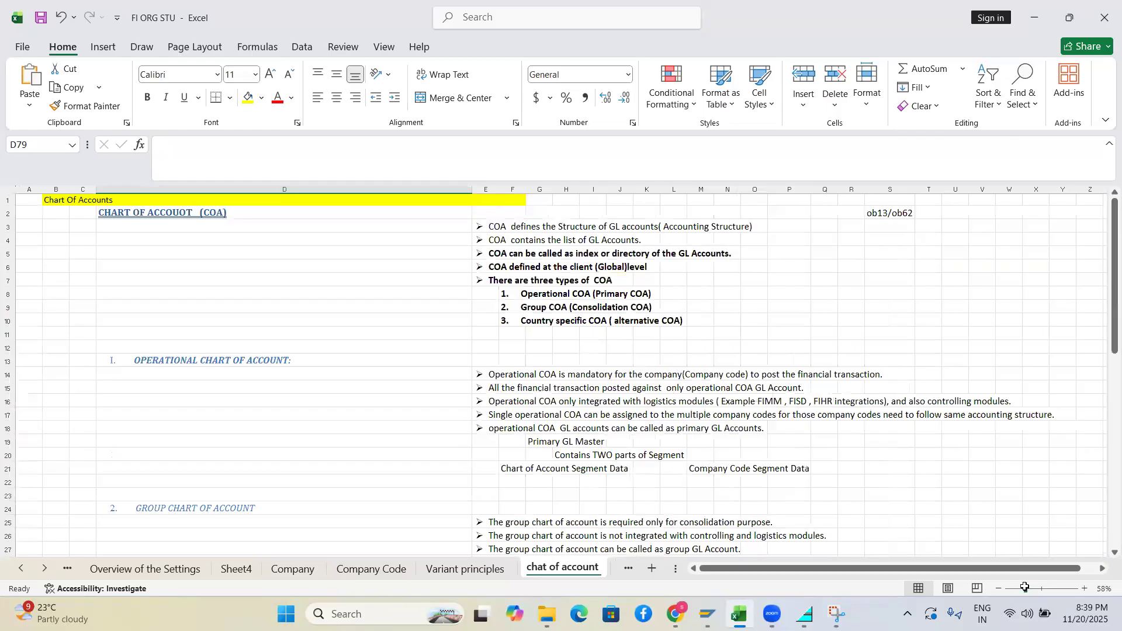
drag(1108, 301, 1100, 266)
drag(511, 294, 552, 319)
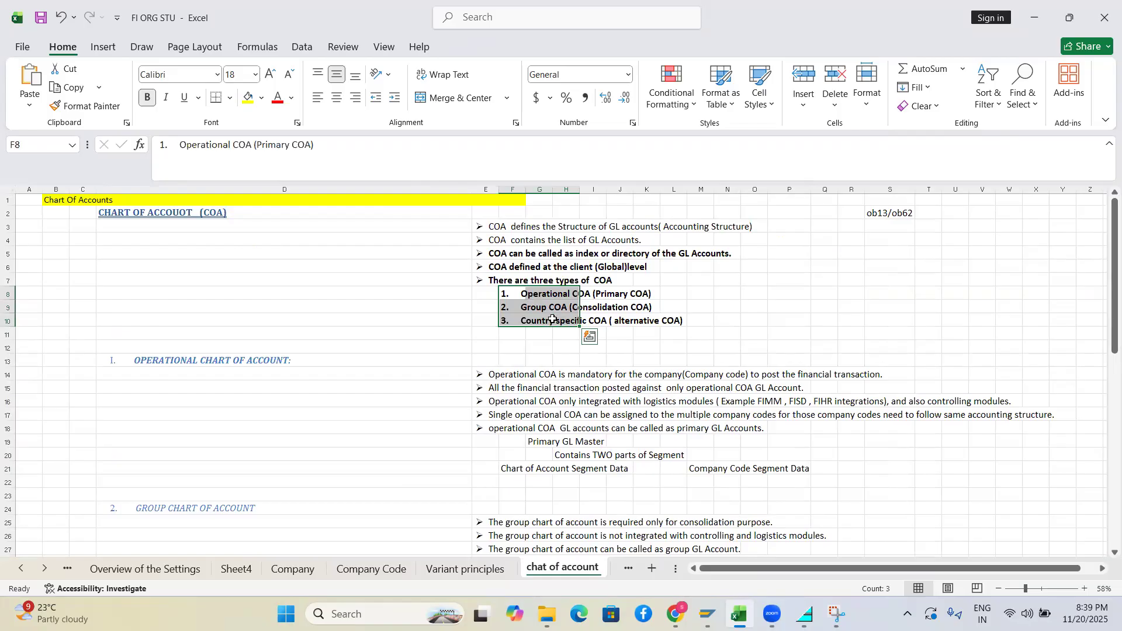
click(539, 294)
click(505, 292)
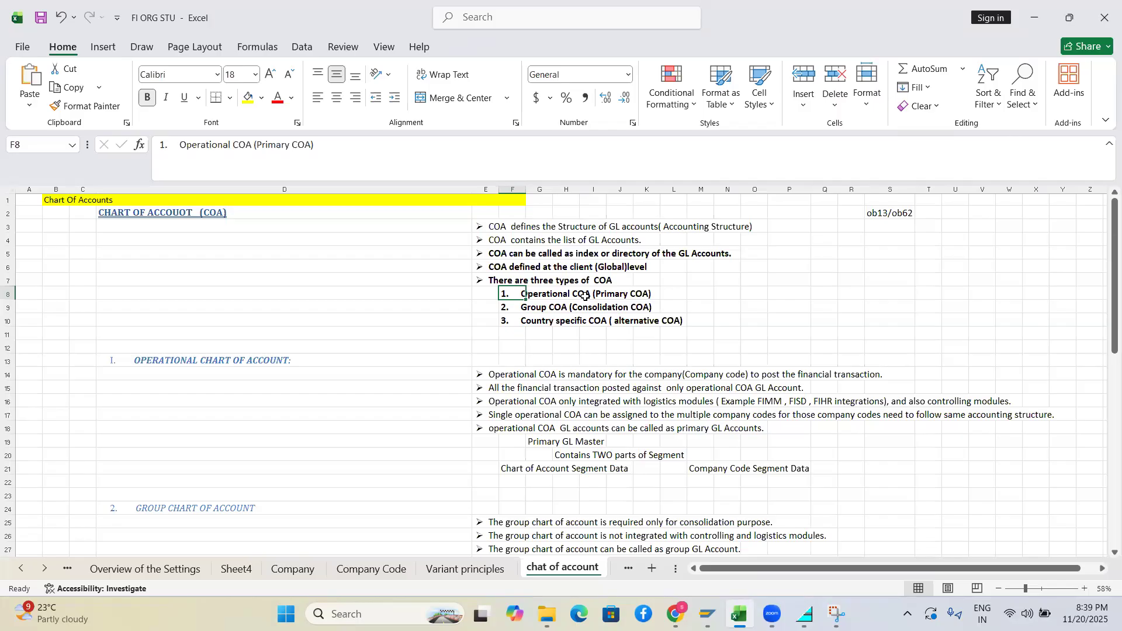
click(506, 313)
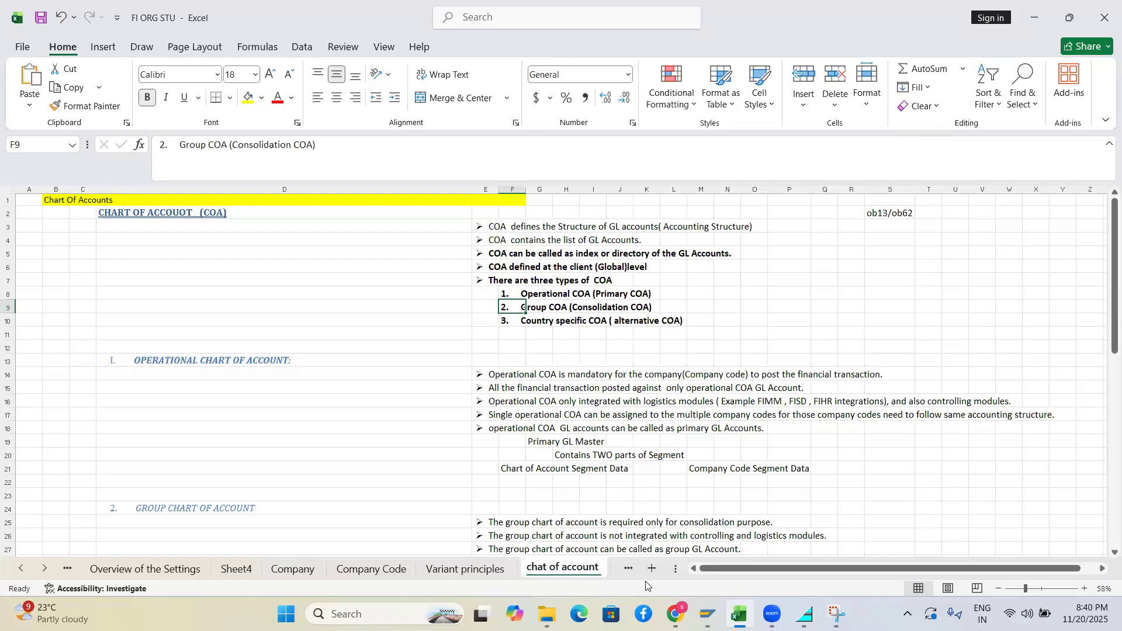
Run transaction OB13 to list all charts of accounts
mouse_move(708, 614)
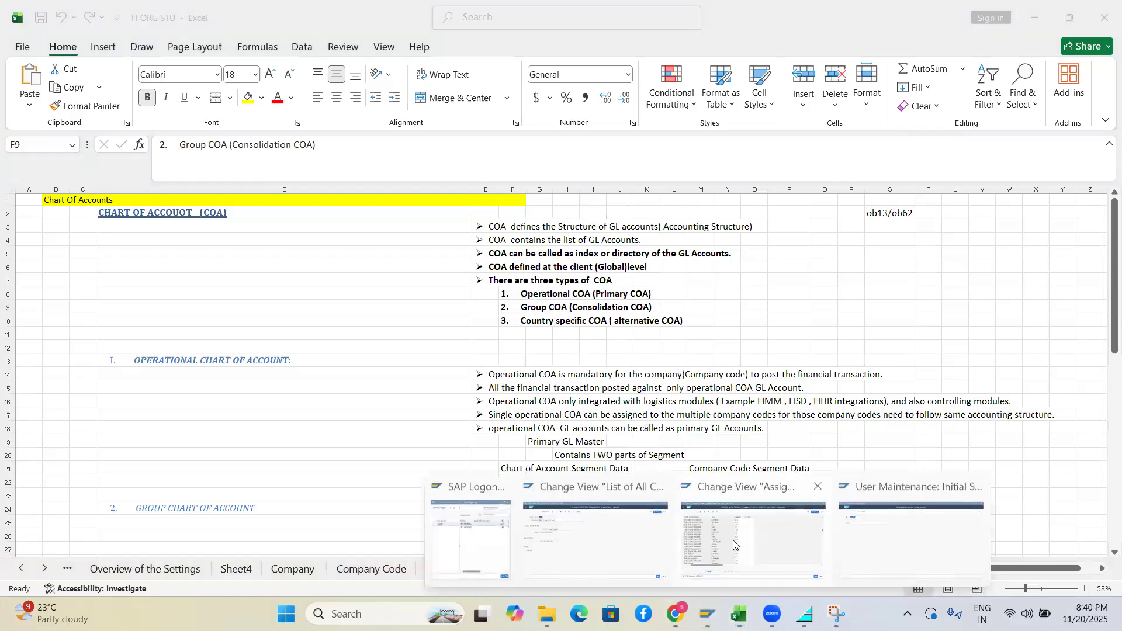
click(735, 546)
click(73, 76)
text(/nob13)
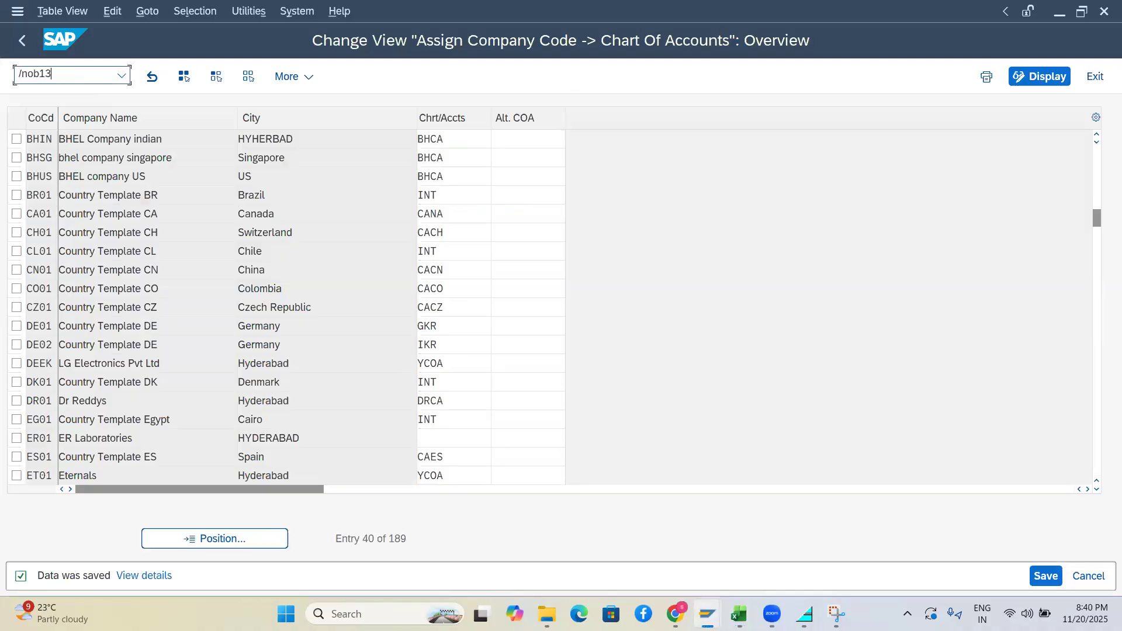
key(Return)
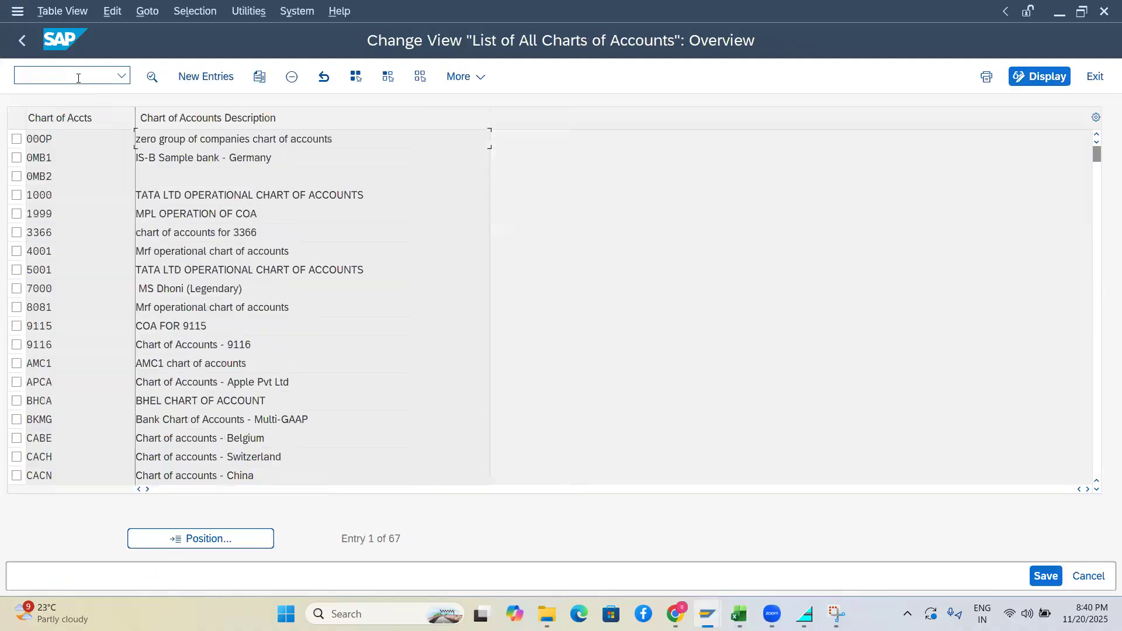
Position the list on BHCA and open the BHEL CHART OF ACCOUNT details
click(218, 543)
text(go)
key(BackSpace)
key(BackSpace)
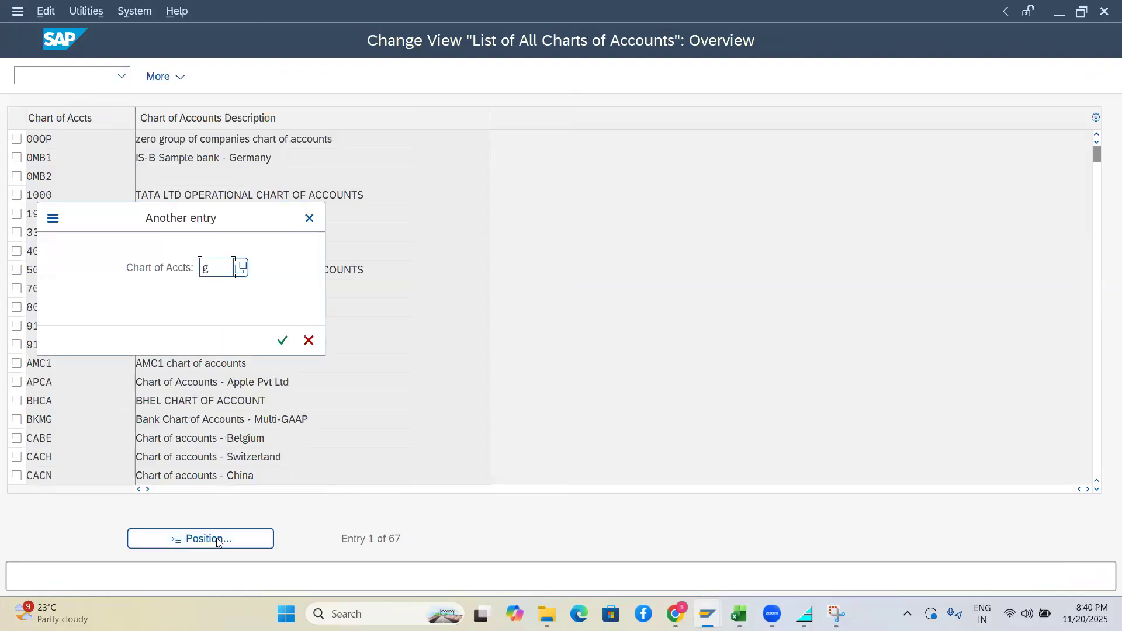
text(hbc)
key(BackSpace)
key(BackSpace)
key(BackSpace)
text(bhca)
key(Return)
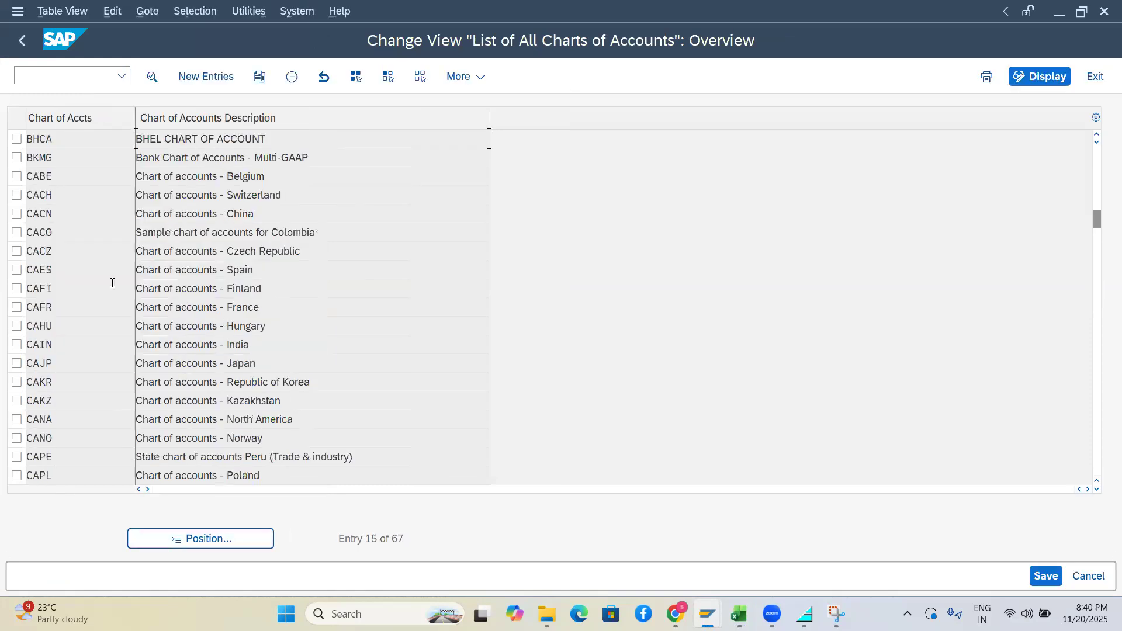
double_click(65, 141)
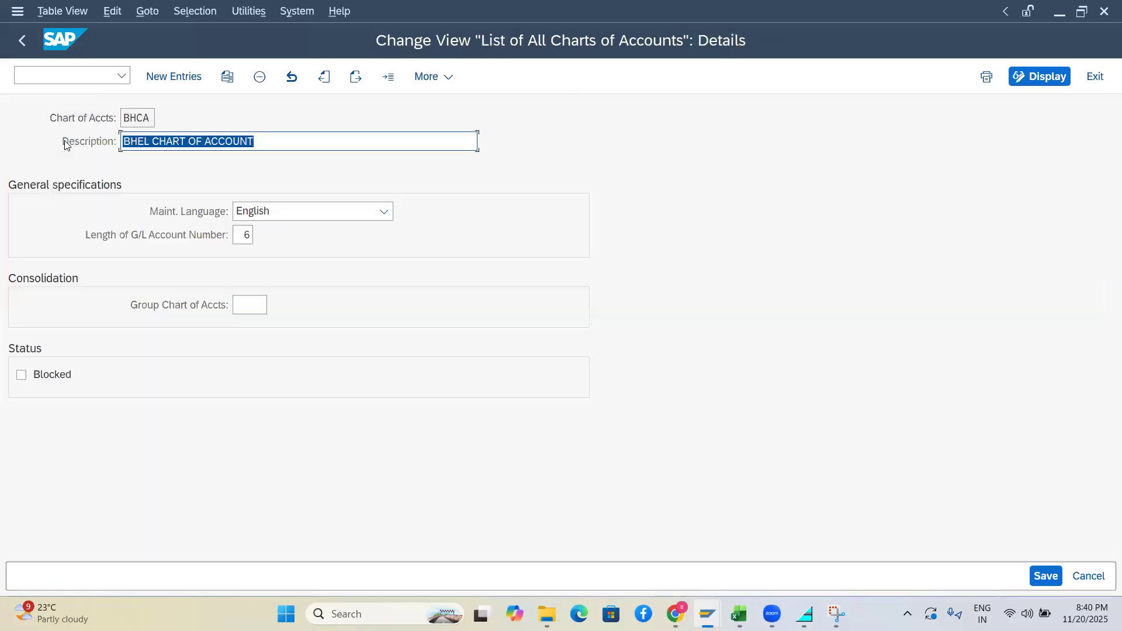
Assign group chart of accounts 0MB1 to BHCA and save to the customizing request
drag(152, 117, 115, 110)
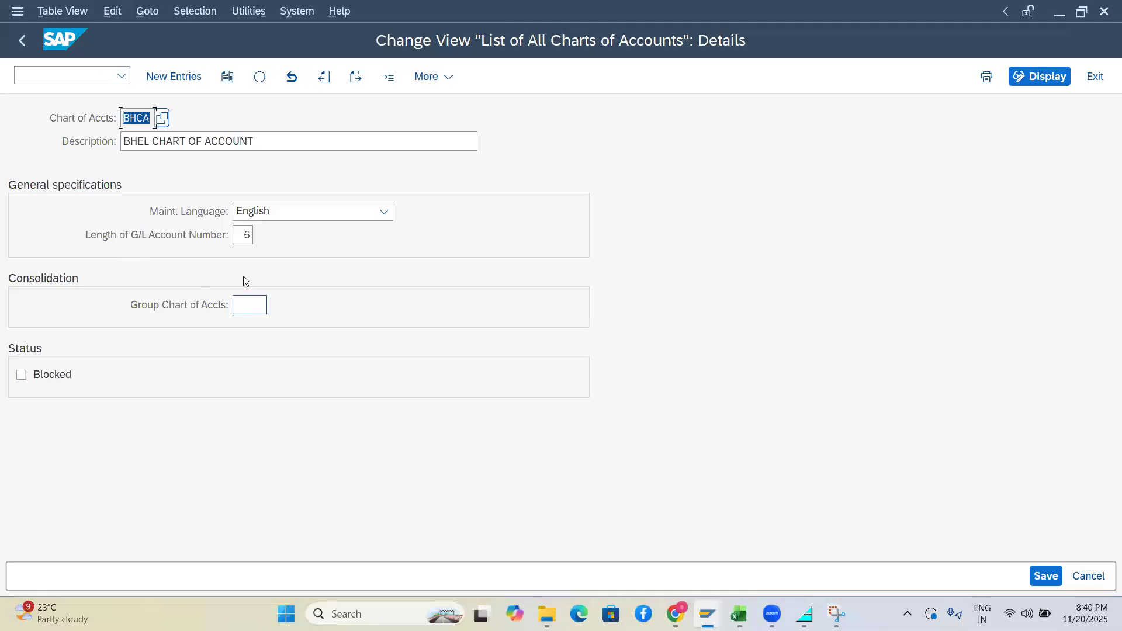
click(248, 300)
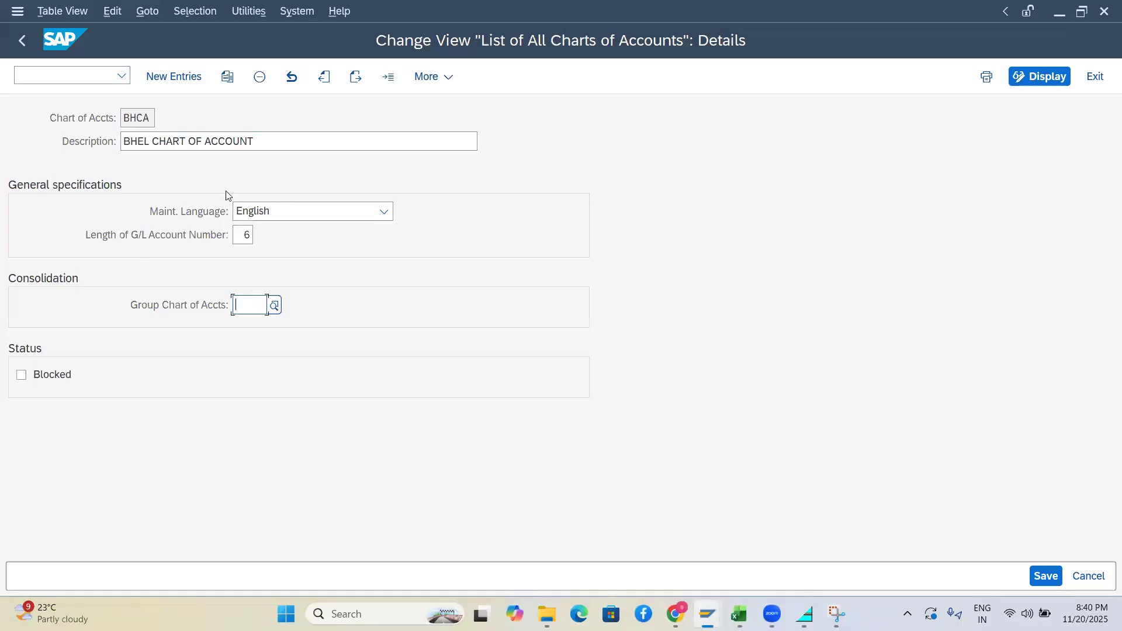
click(276, 308)
double_click(259, 153)
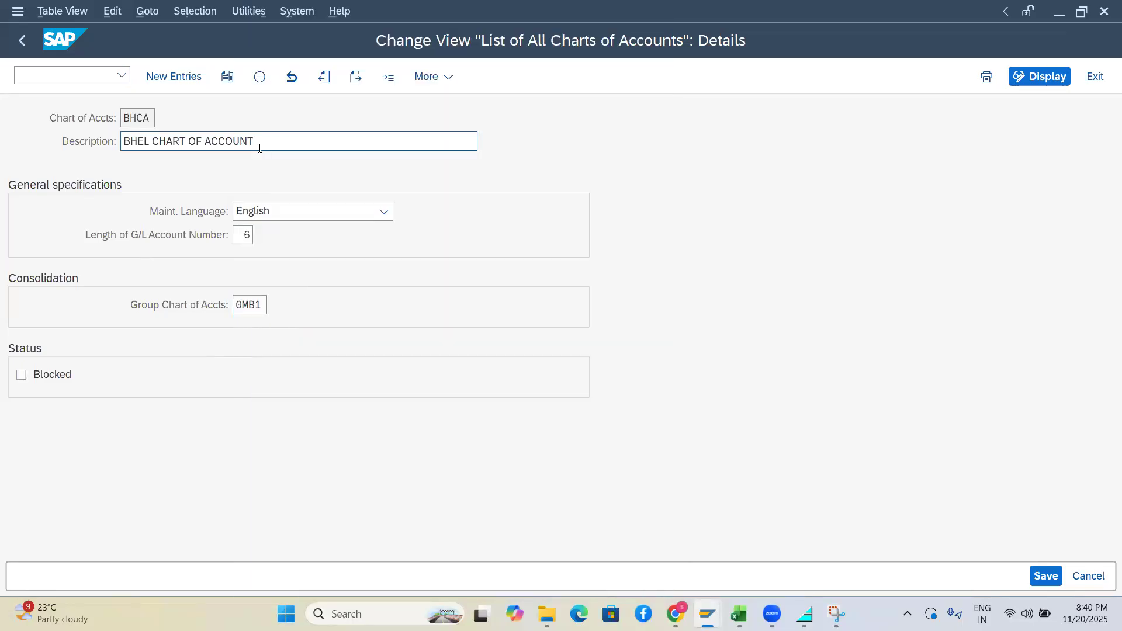
triple_click(260, 147)
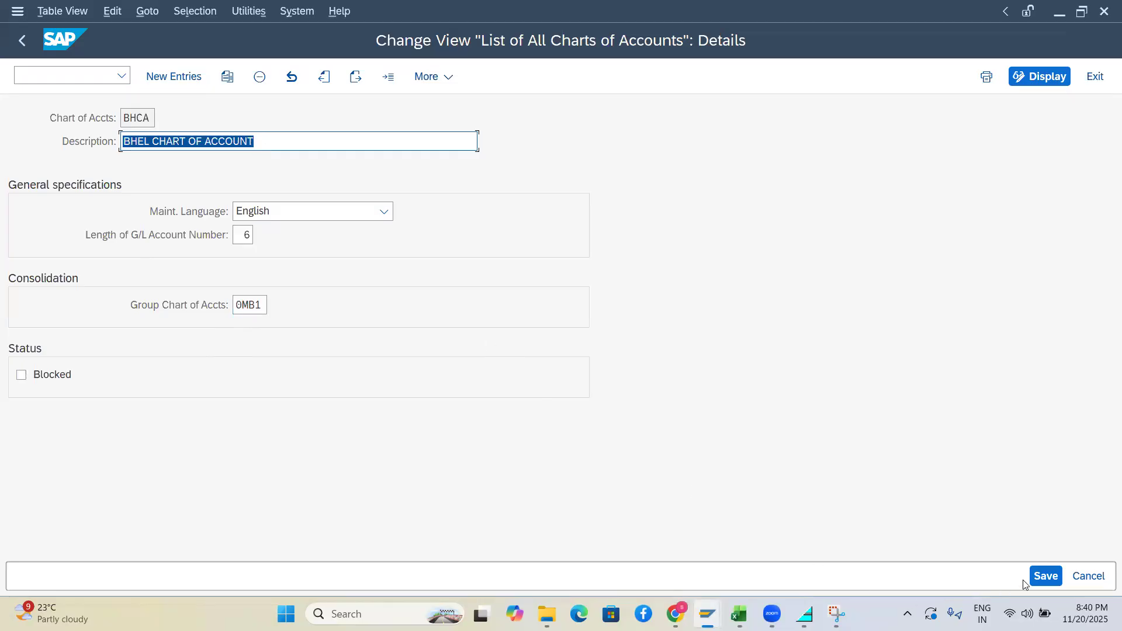
click(1042, 576)
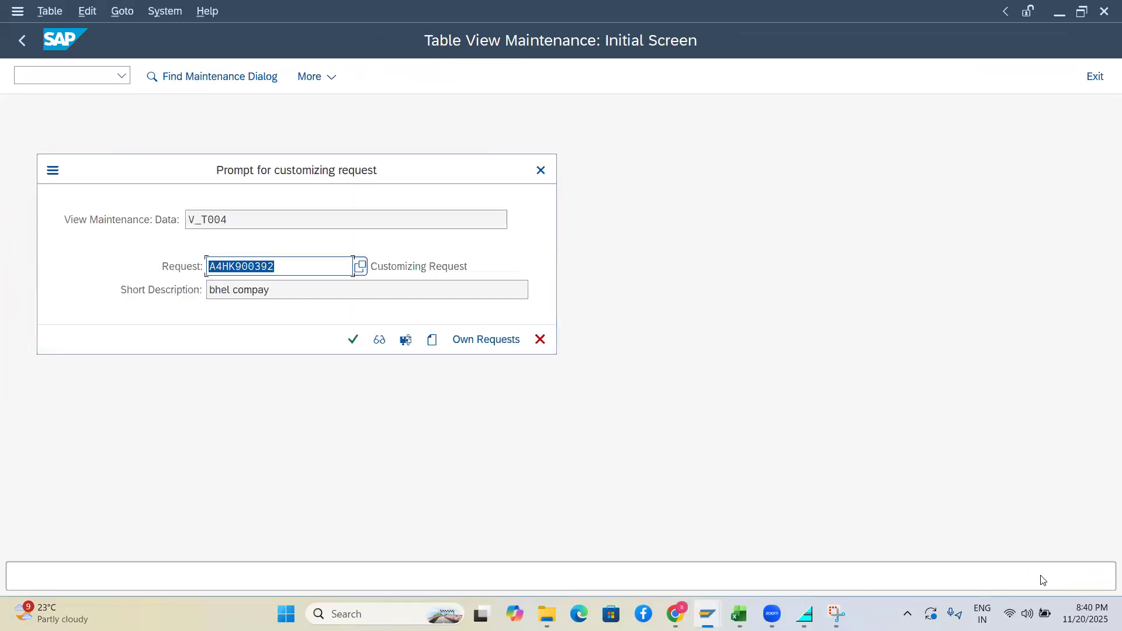
click(353, 339)
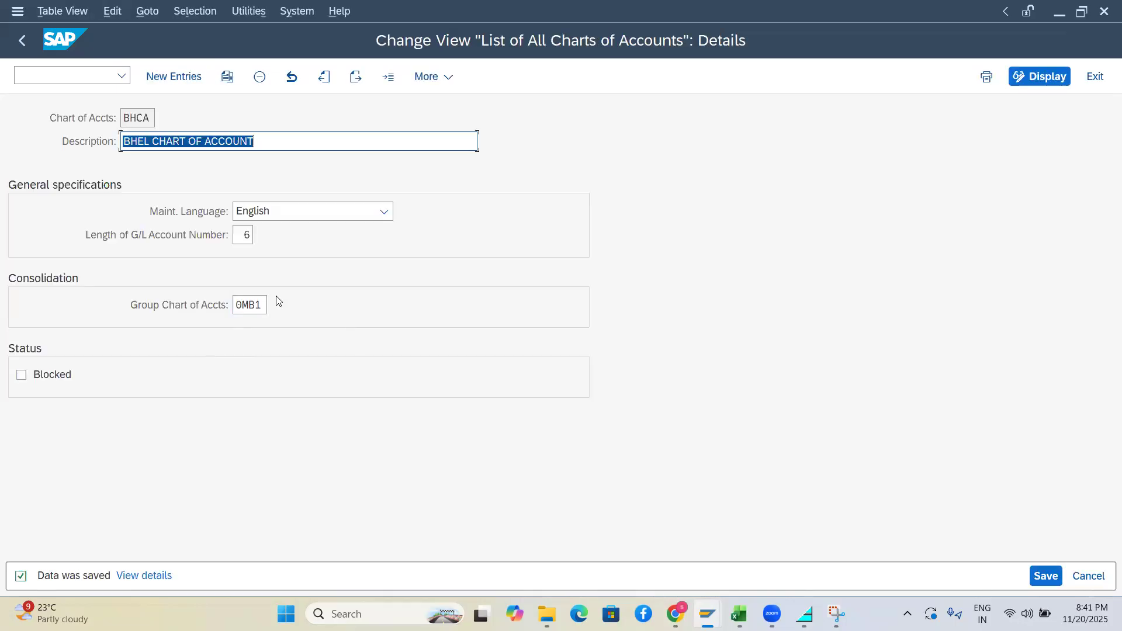
Delete 0MB1 from BHCA's Group Chart of Accts field, leaving it blank
drag(148, 123, 117, 117)
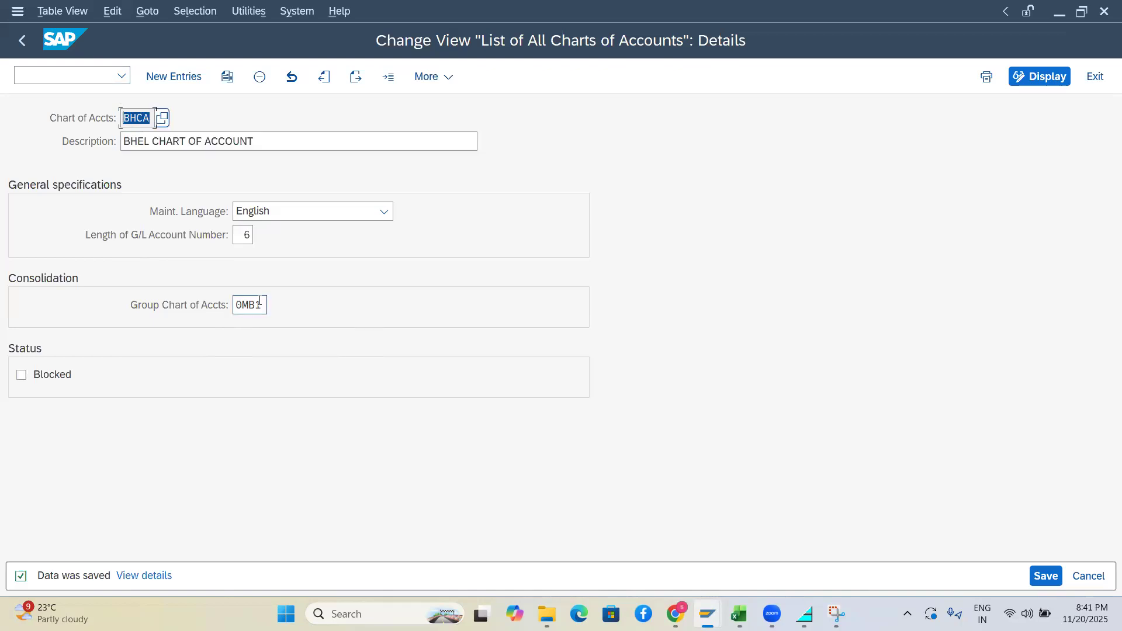
drag(264, 303, 229, 301)
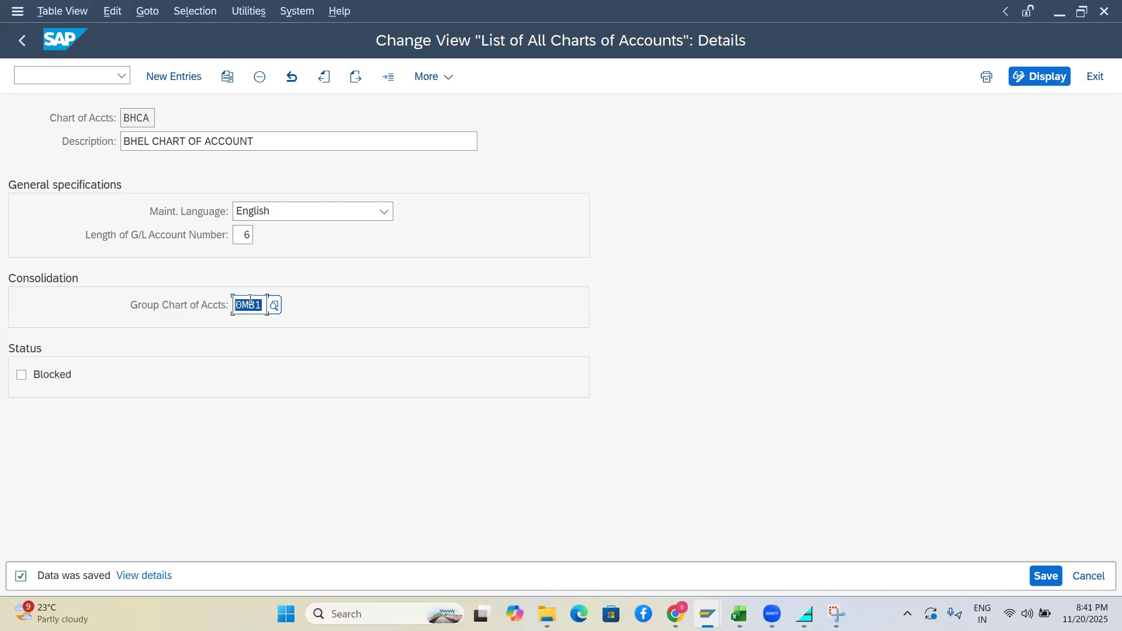
key(alt+Tab)
key(alt+Tab)
click(146, 120)
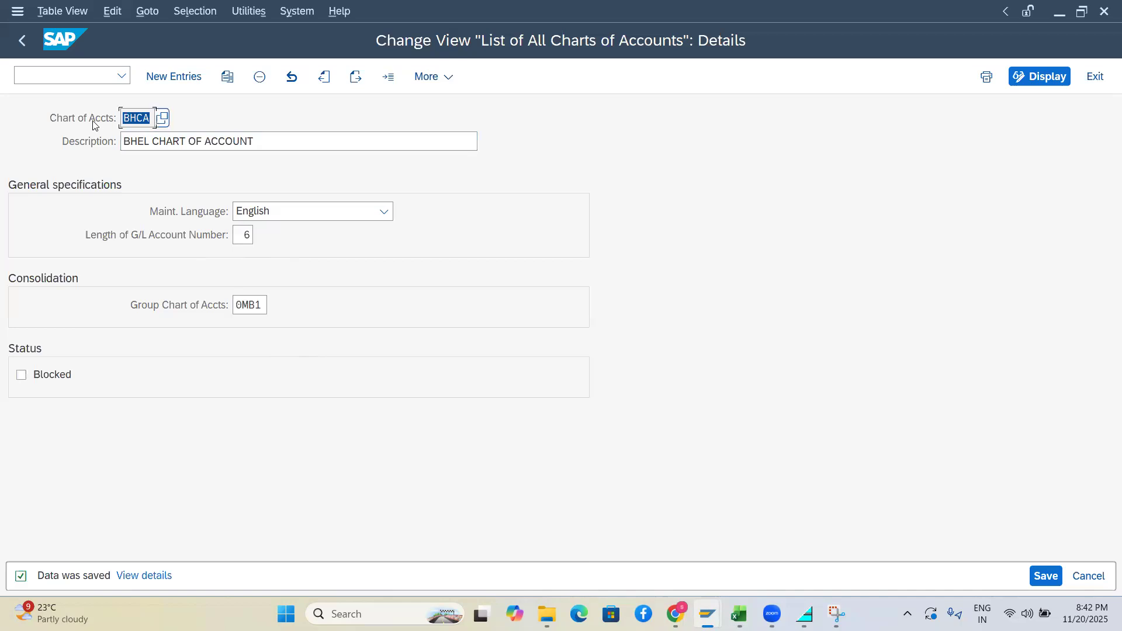
click(263, 306)
double_click(263, 306)
key(BackSpace)
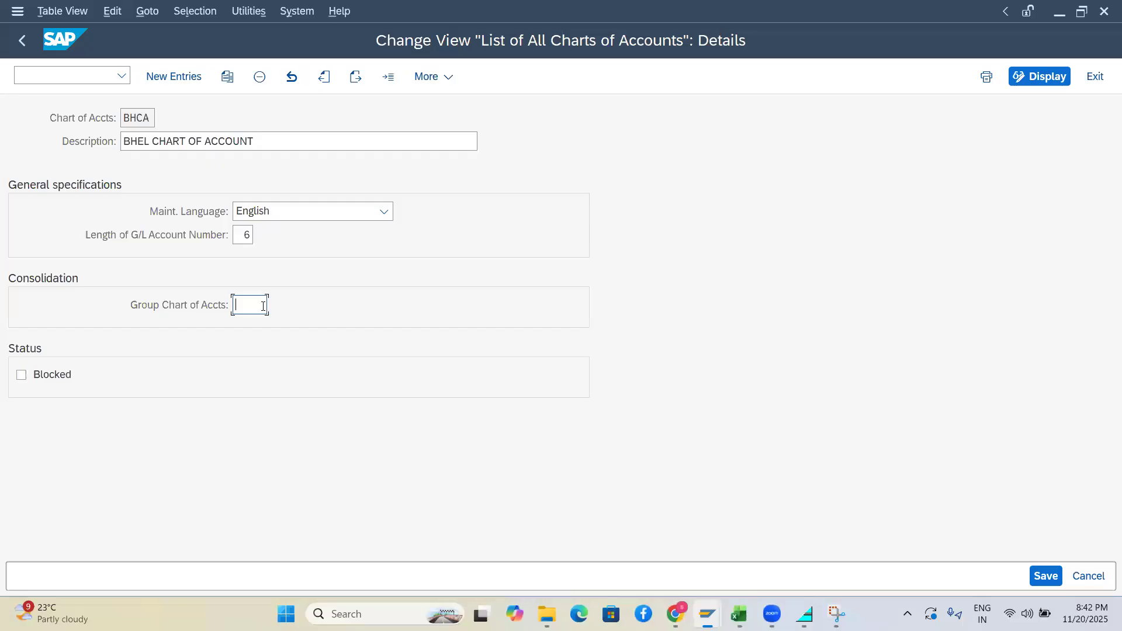
key(ctrl+v)
double_click(253, 306)
key(BackSpace)
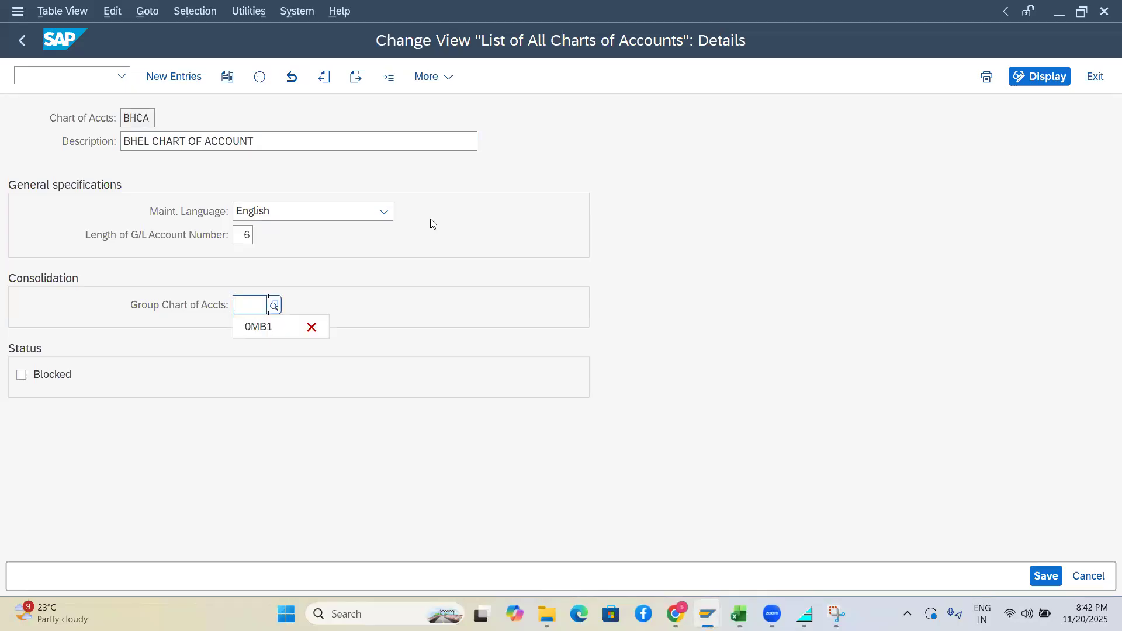
click(449, 220)
key(super+shift+s)
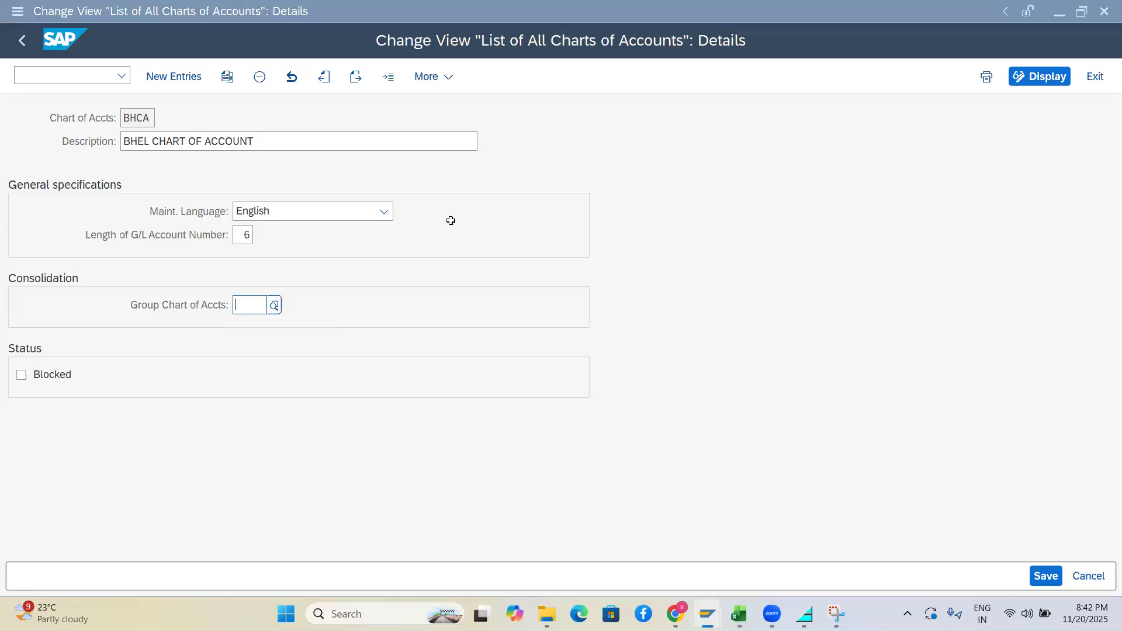
Open the OB62 company code to chart of accounts assignments at the BHEL codes
key(alt+Tab)
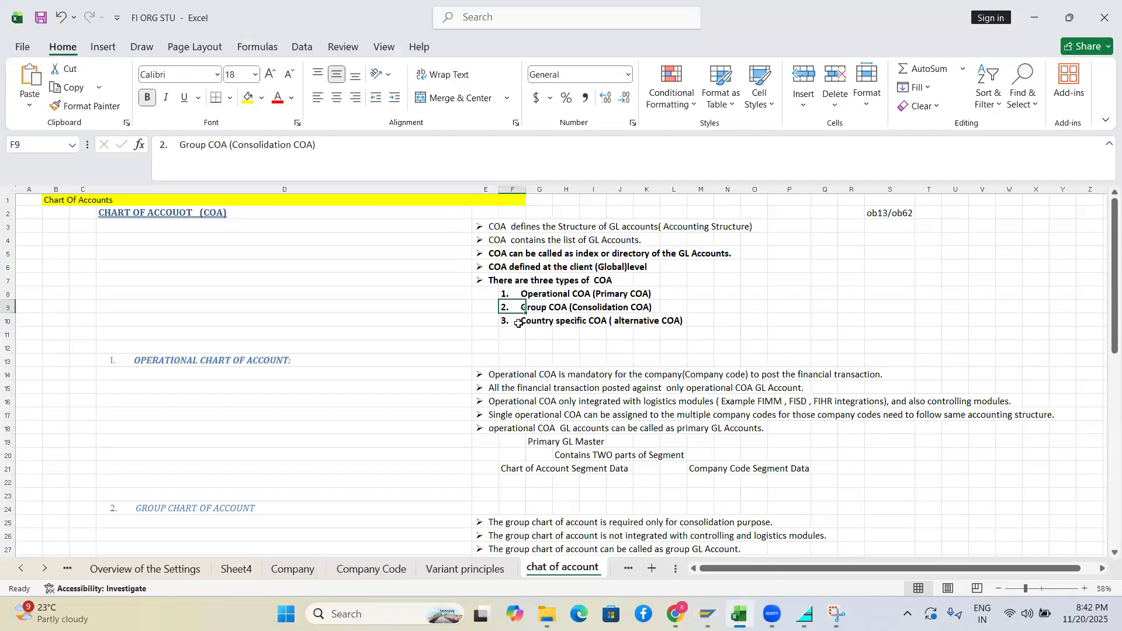
key(alt+Tab)
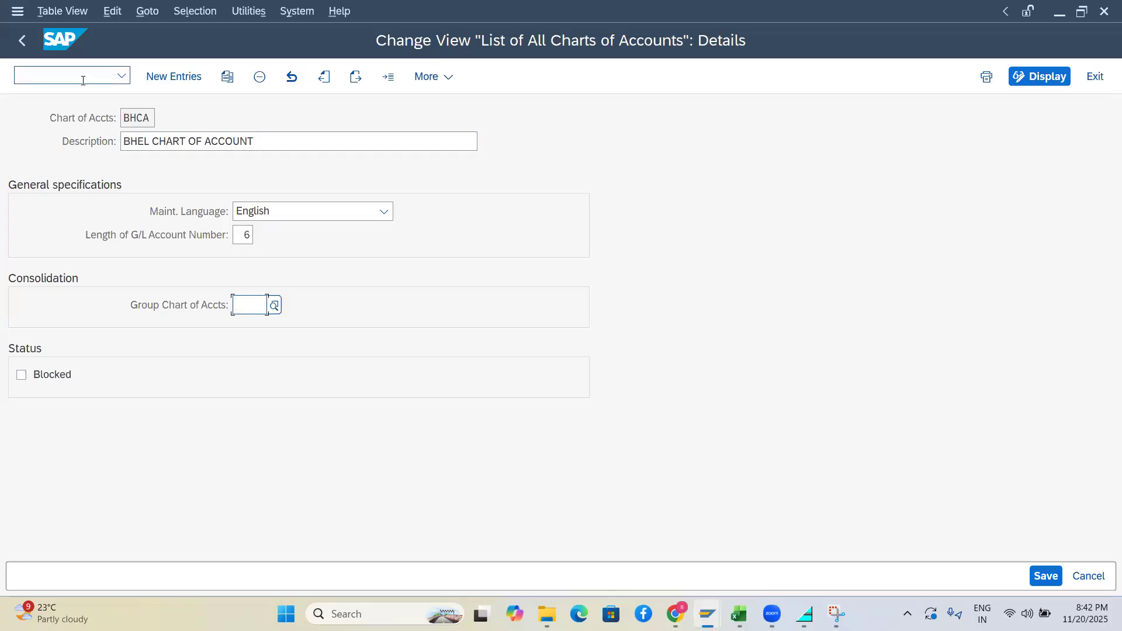
text(/nob6)
key(Return)
key(BackSpace)
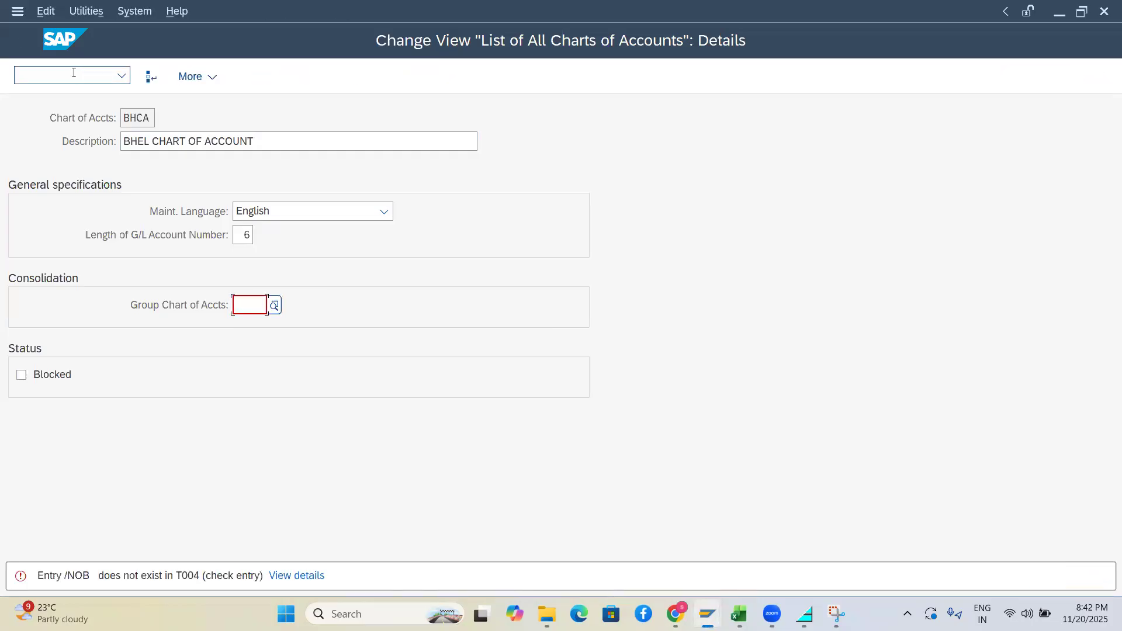
click(59, 76)
text(/nob62)
key(Return)
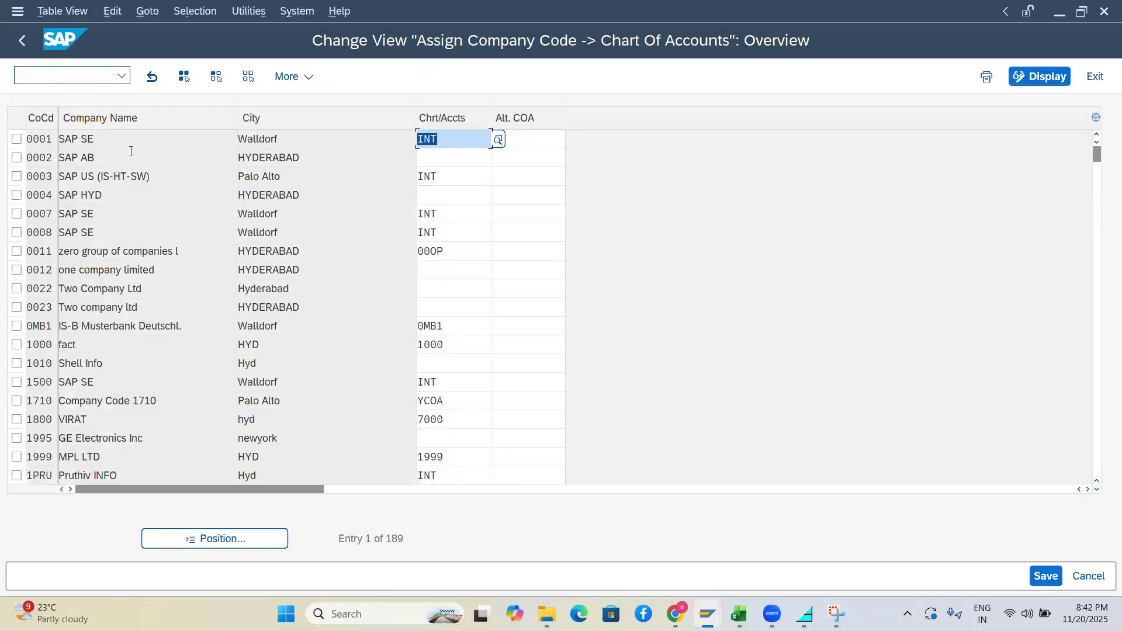
click(225, 539)
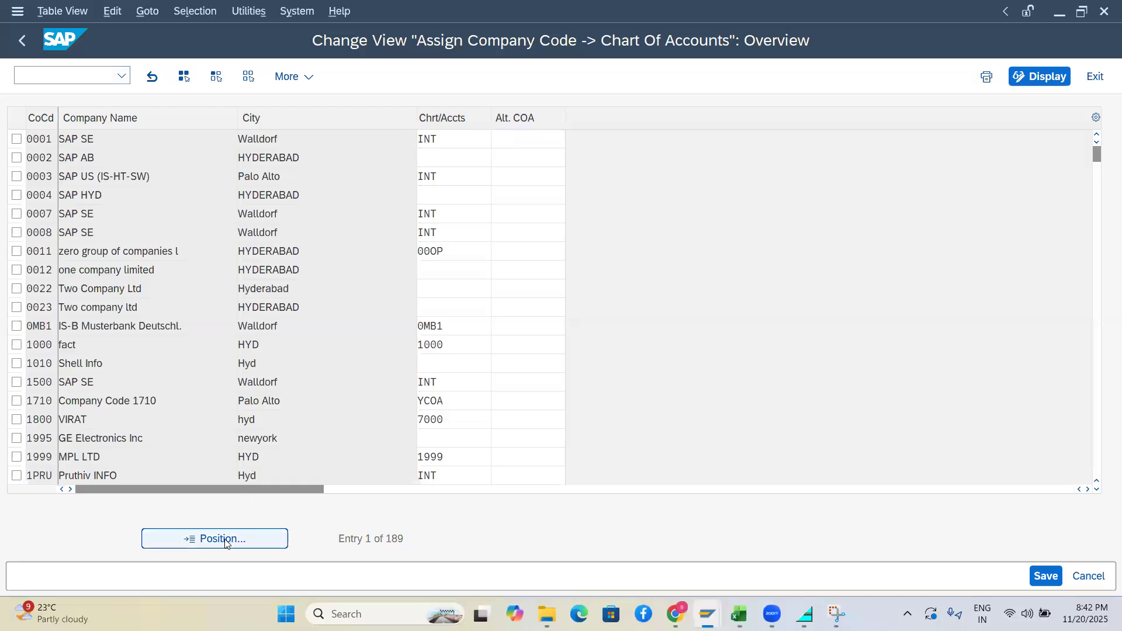
key(Down)
key(Down)
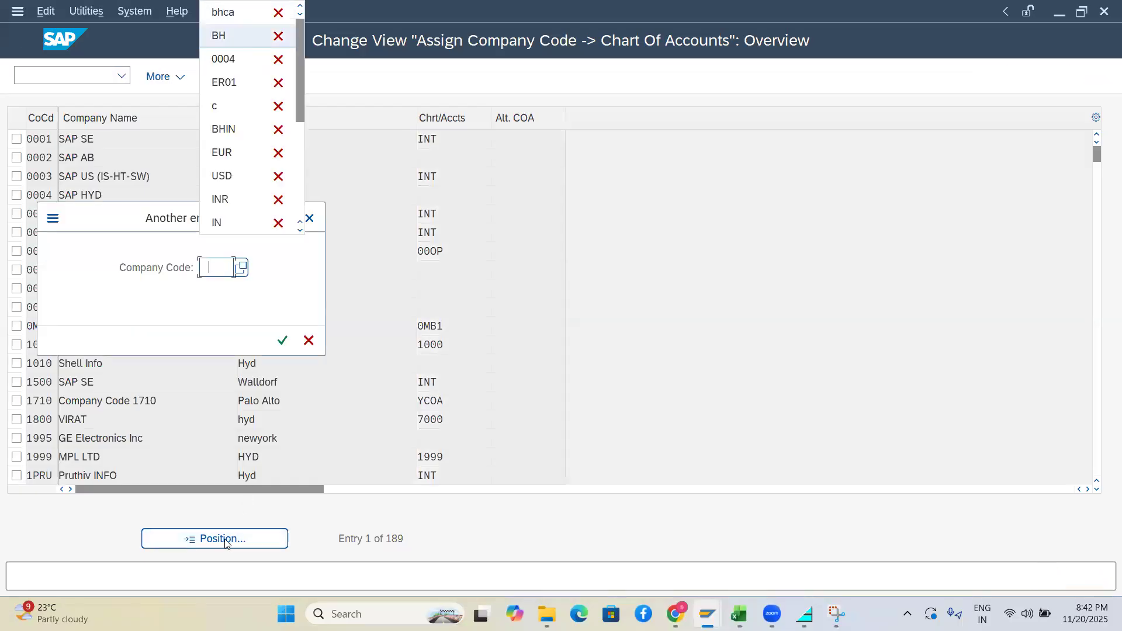
key(Up)
key(Return)
key(Return)
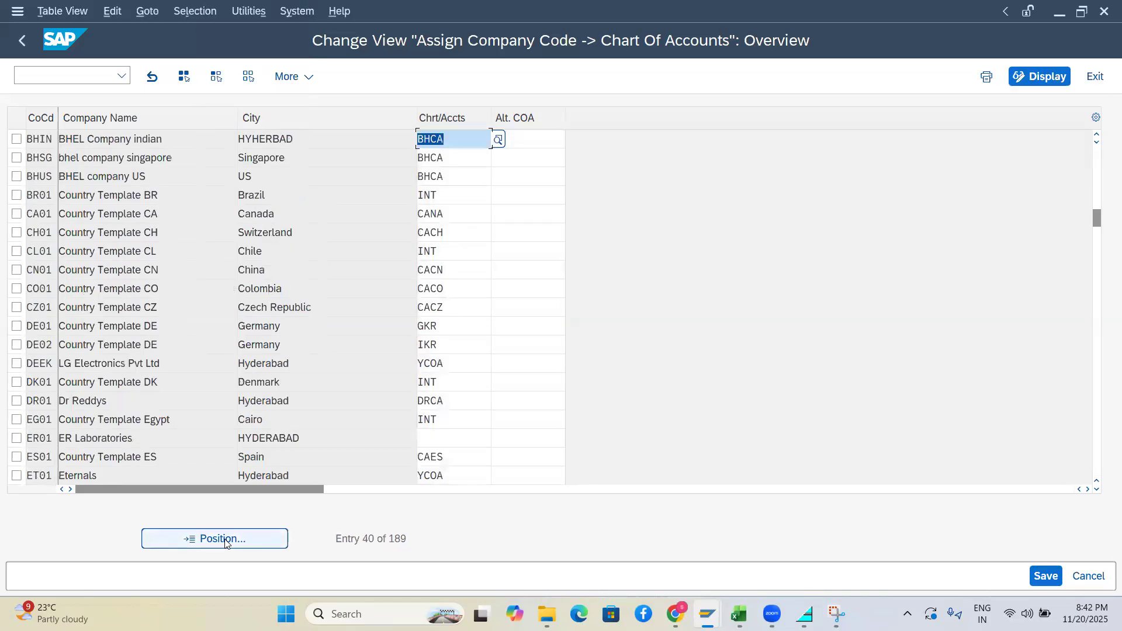
Try BHCA, then 0MB1, as BHIN's alternative chart of accounts, then clear it
click(524, 145)
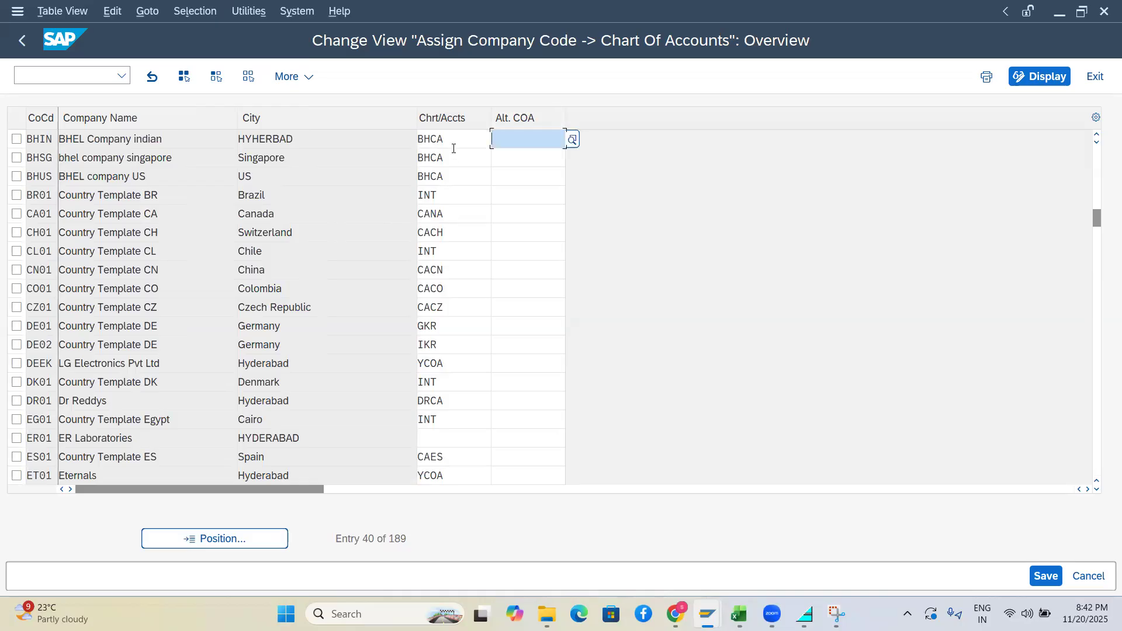
drag(455, 142, 408, 142)
key(ctrl+c)
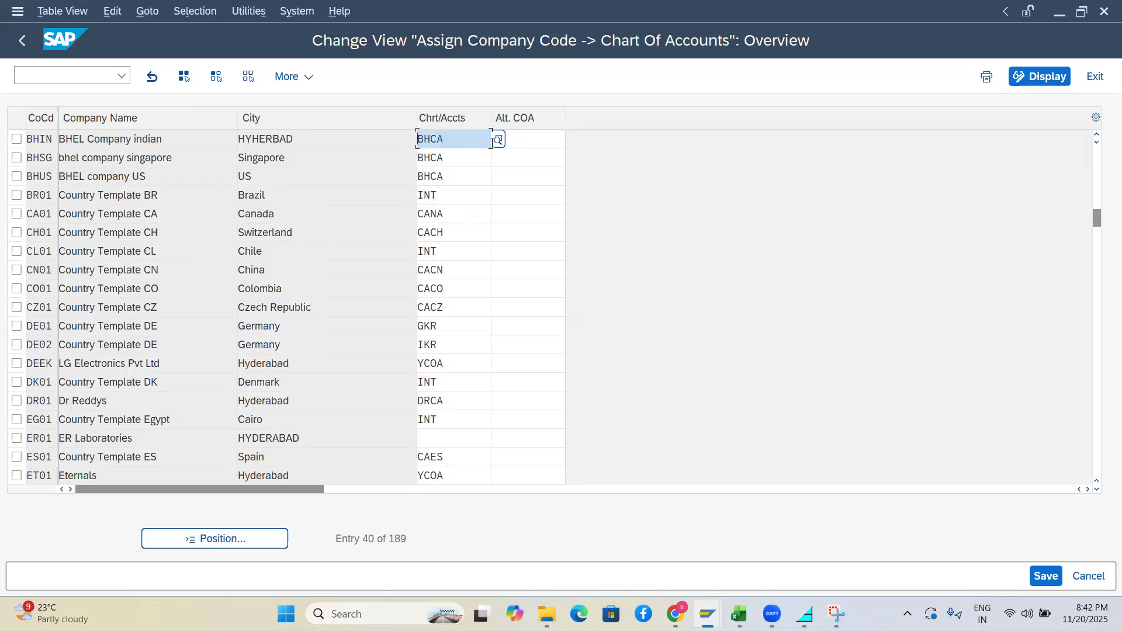
click(528, 139)
key(ctrl+v)
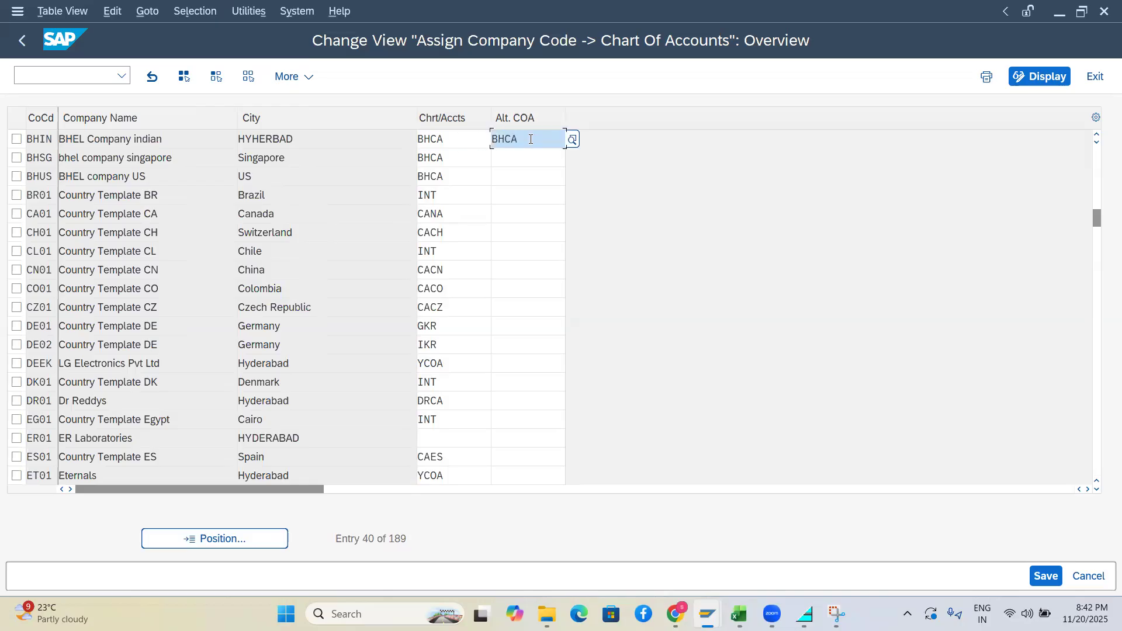
double_click(531, 139)
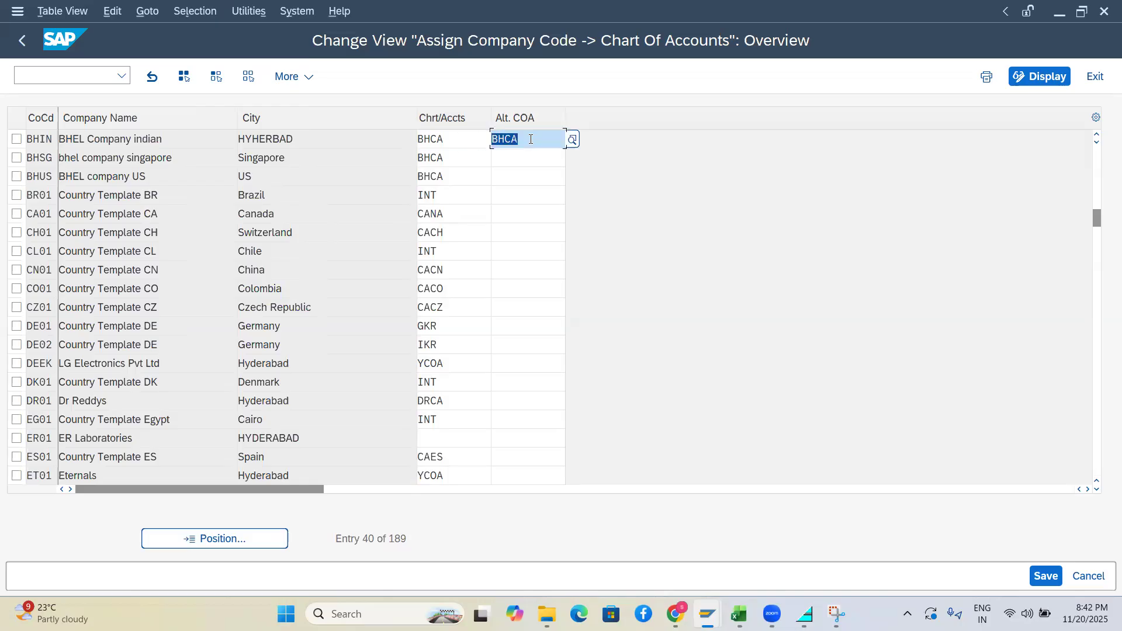
click(570, 141)
double_click(152, 255)
key(Delete)
Show the Account Group sheet of the FI ORG STU workbook in Excel
key(alt+Tab)
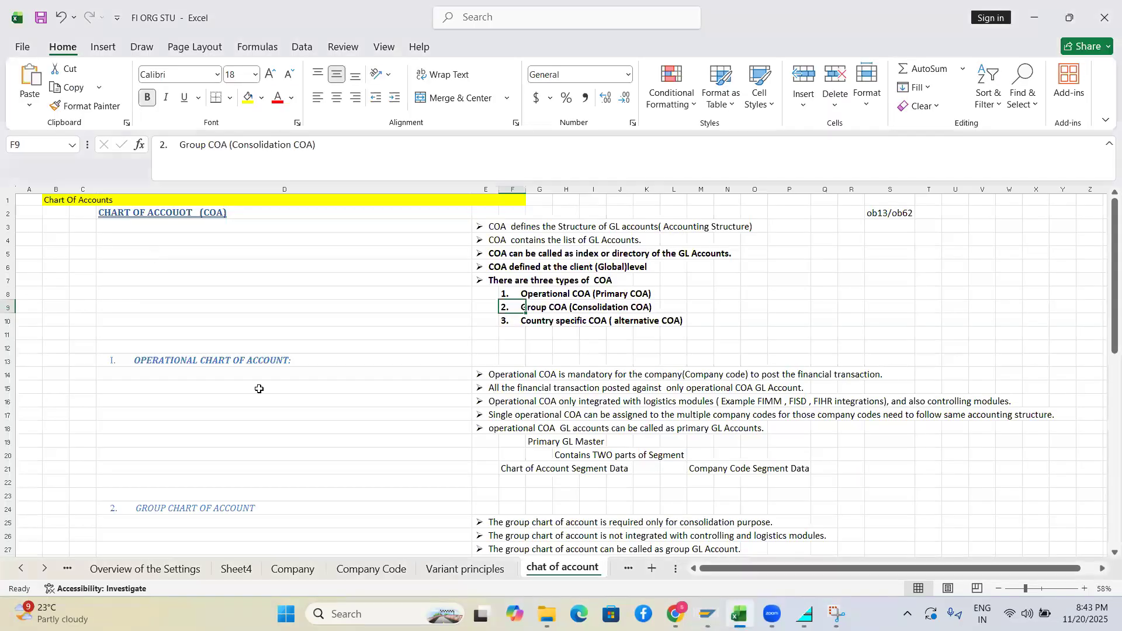
key(alt+Tab)
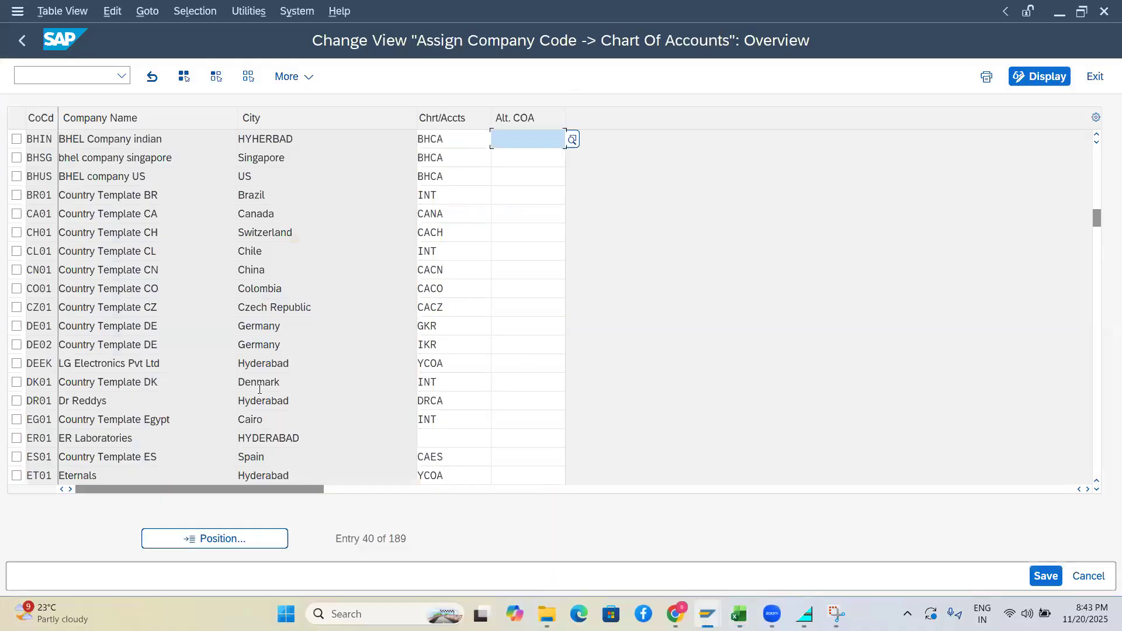
key(alt+Tab)
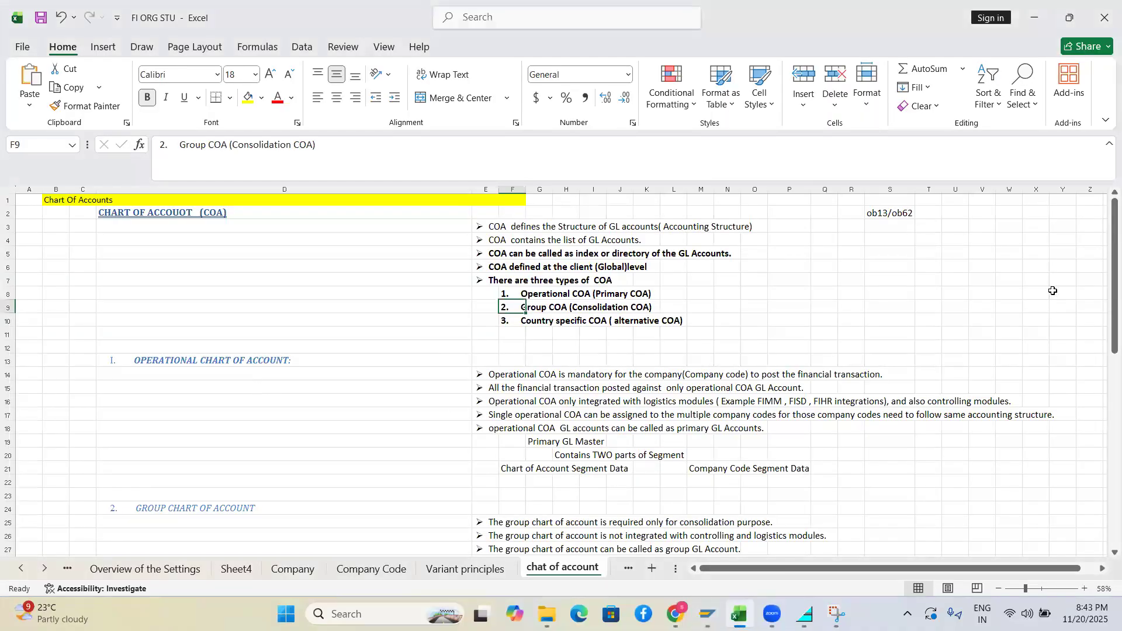
drag(1106, 270, 1079, 435)
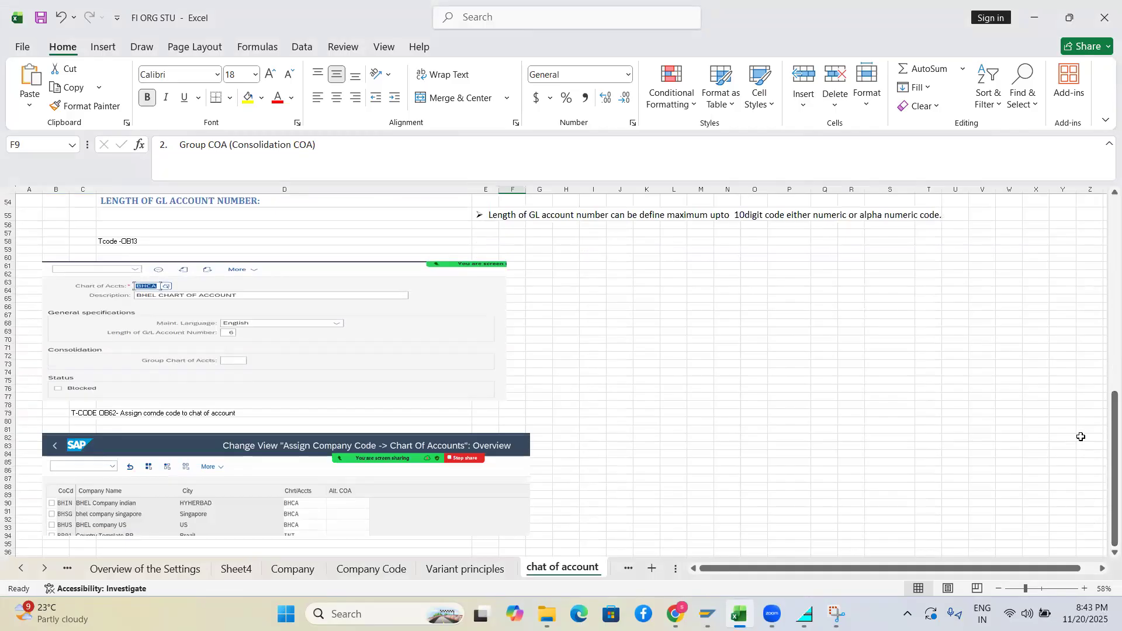
click(46, 568)
click(46, 568)
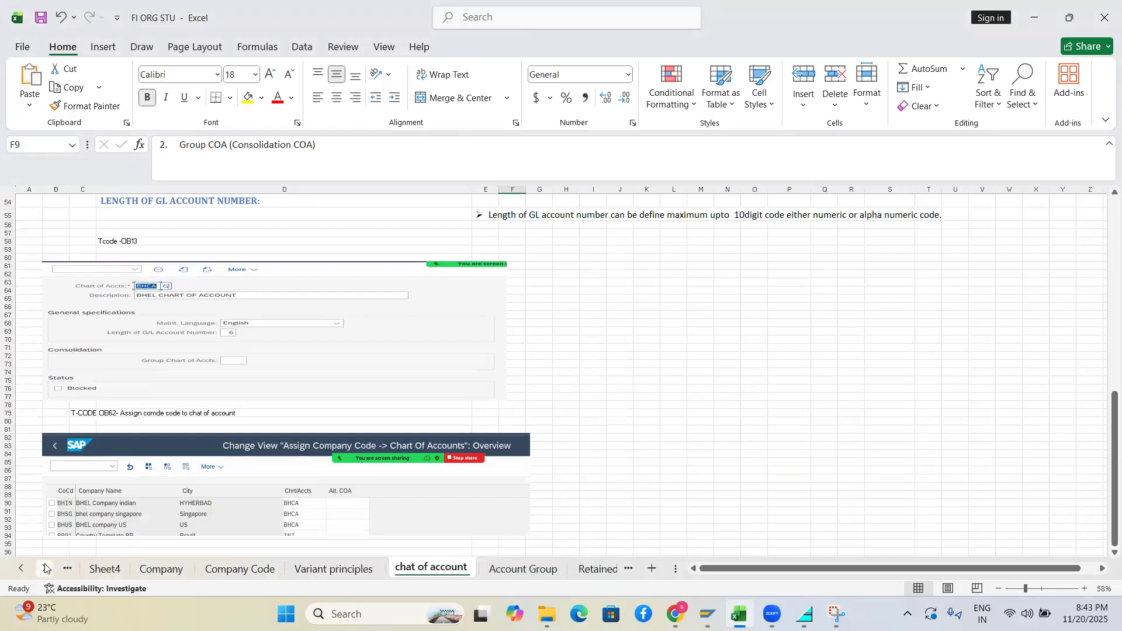
click(518, 572)
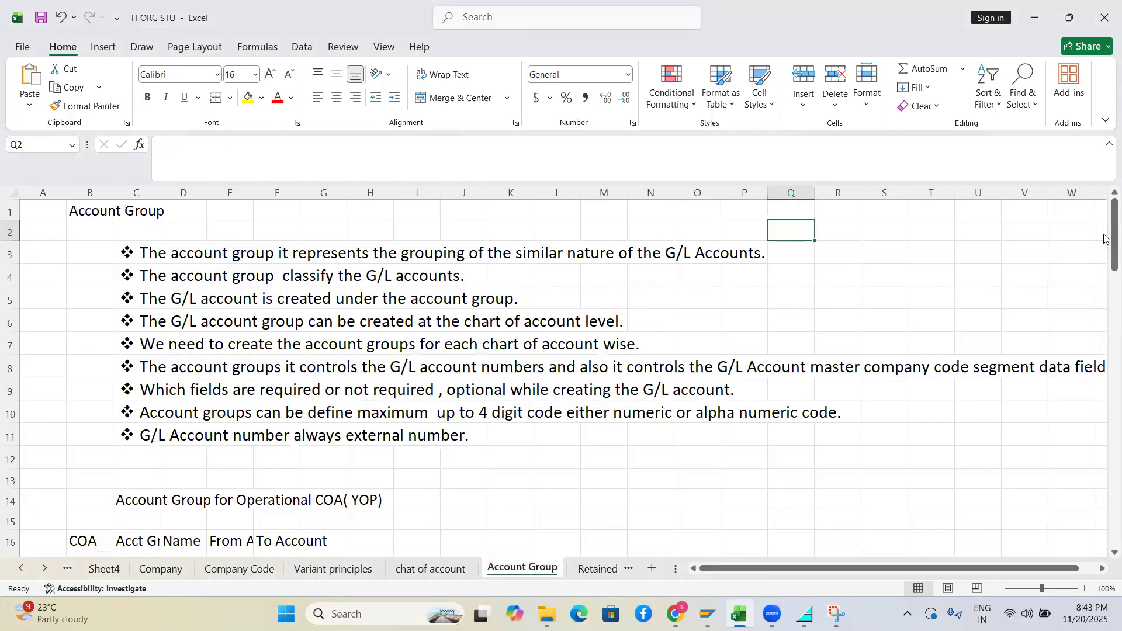
Scroll through the G/L account group notes, then return to the SAP assignment overview
drag(1105, 227, 1104, 175)
drag(1104, 221, 1029, 154)
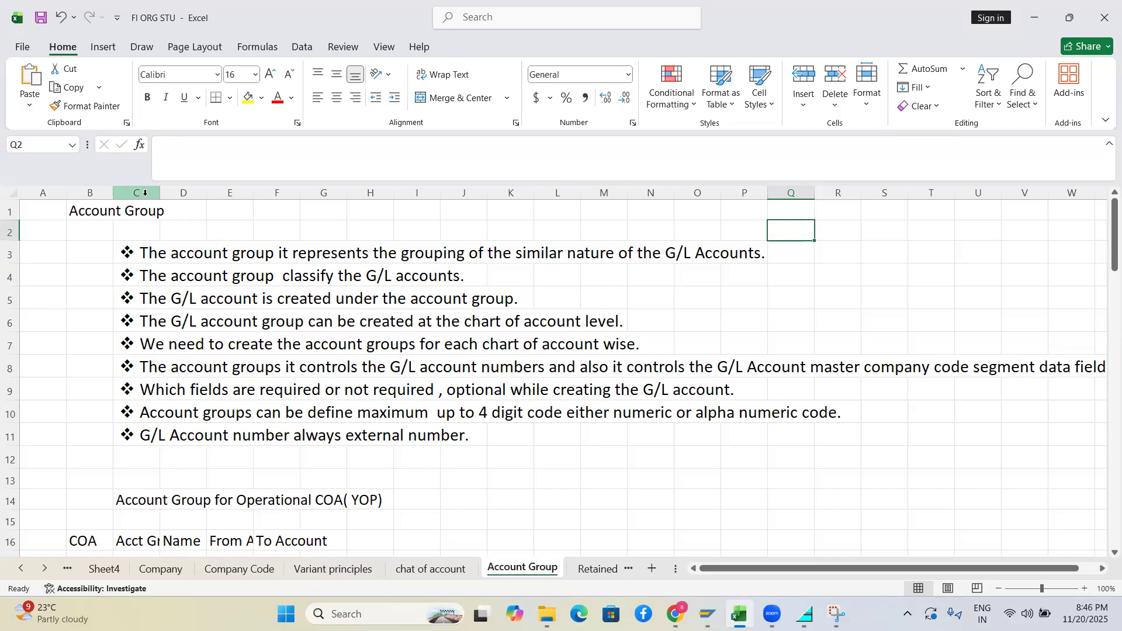
key(alt+Tab)
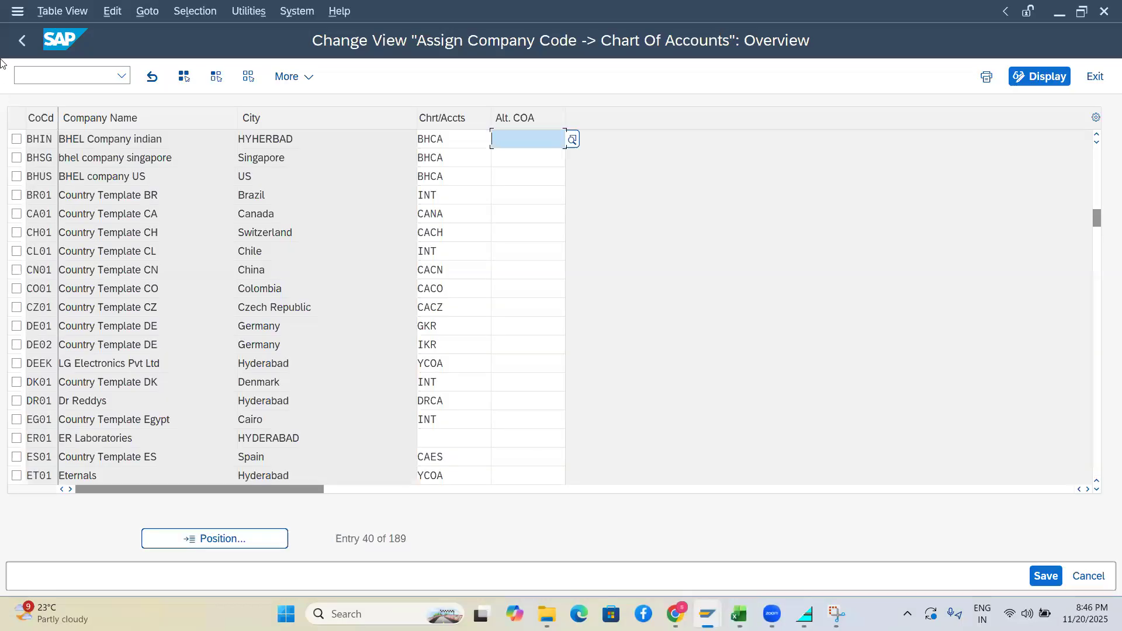
Run OBD4 for the G/L account groups and mark the 00OP EXEP expenses row
click(80, 75)
text(/)
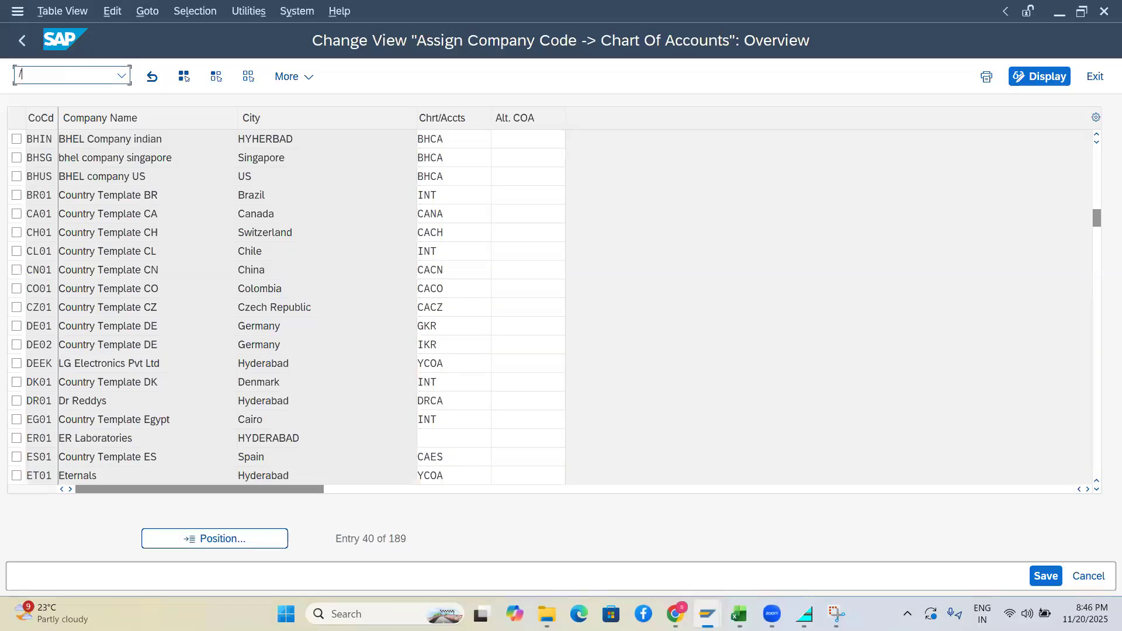
text(nobd4)
key(Return)
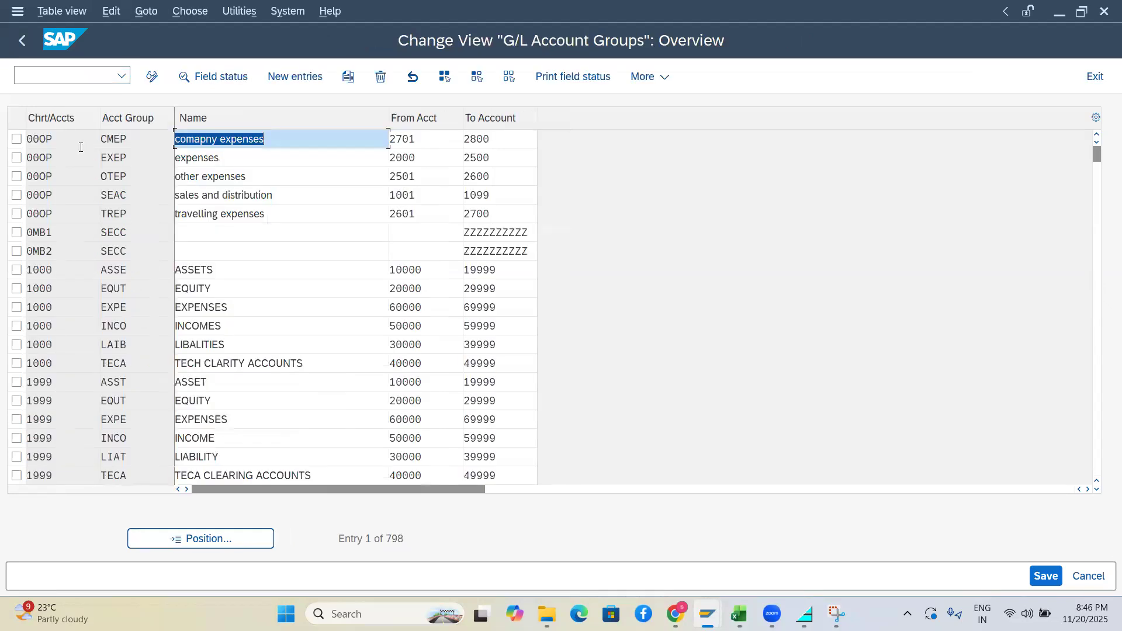
drag(68, 141, 7, 139)
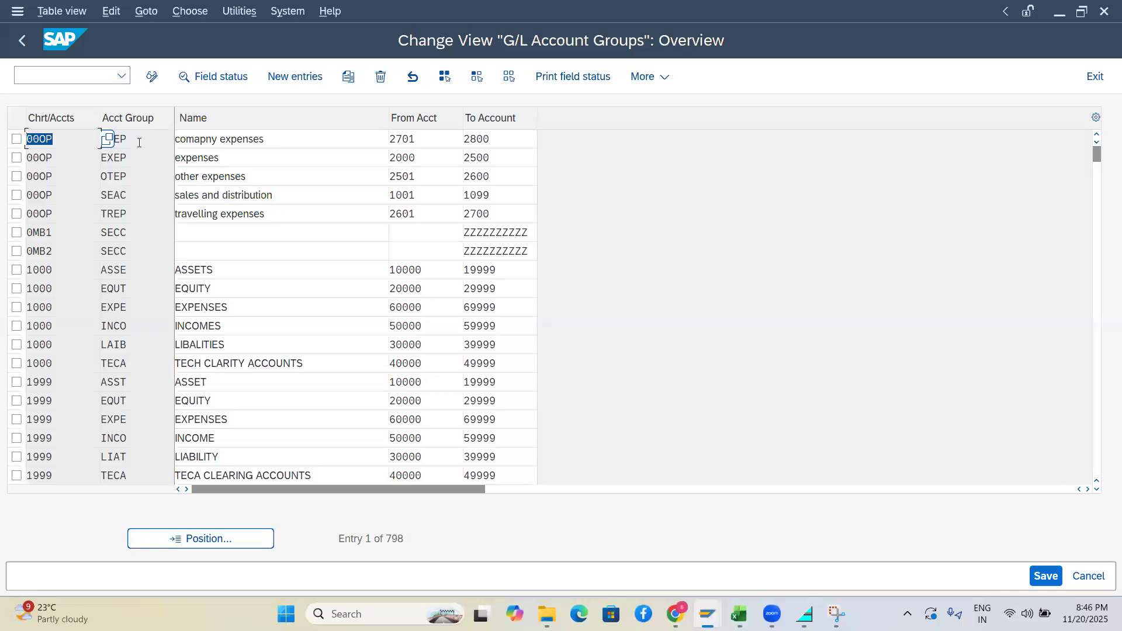
double_click(108, 139)
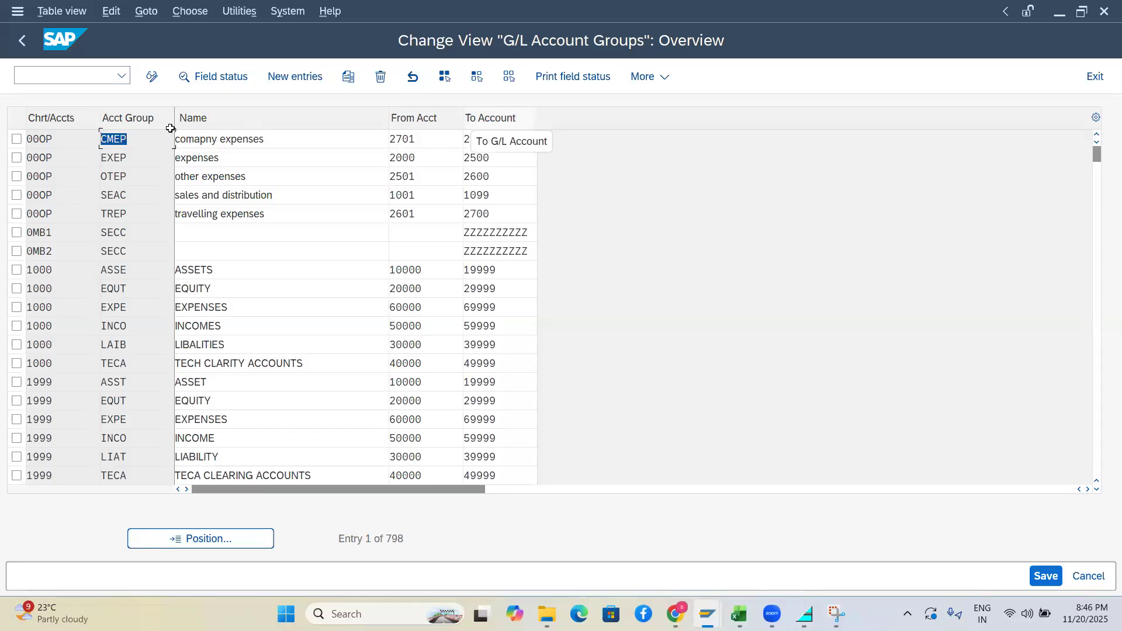
click(16, 158)
drag(70, 159, 18, 158)
drag(131, 159, 100, 158)
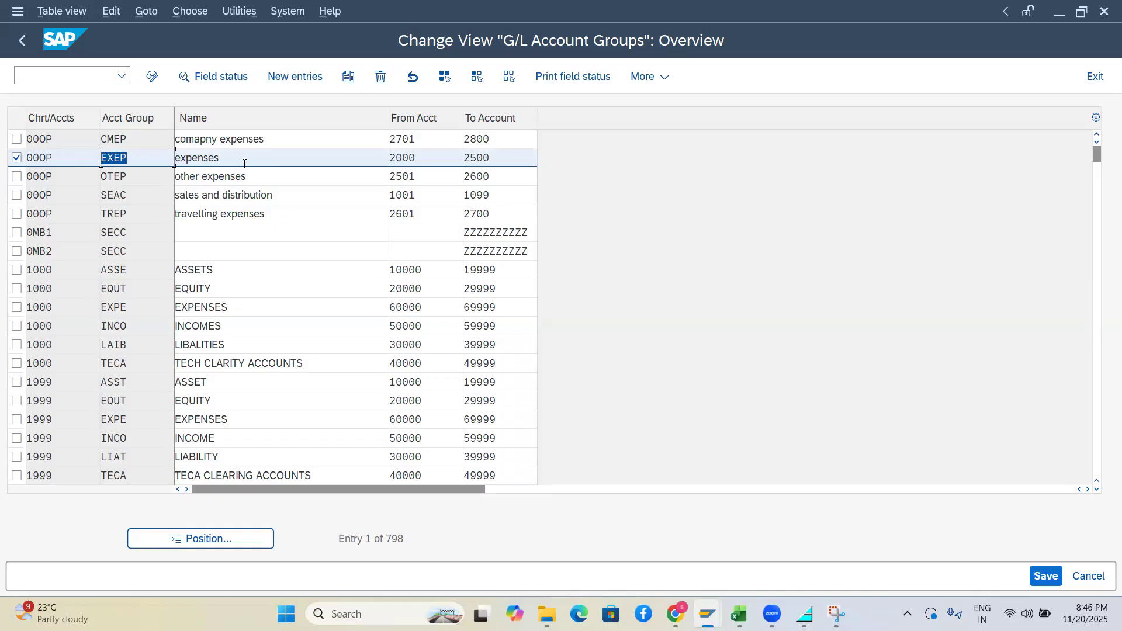
Mark only the EXEP row and open its field status group settings
click(17, 176)
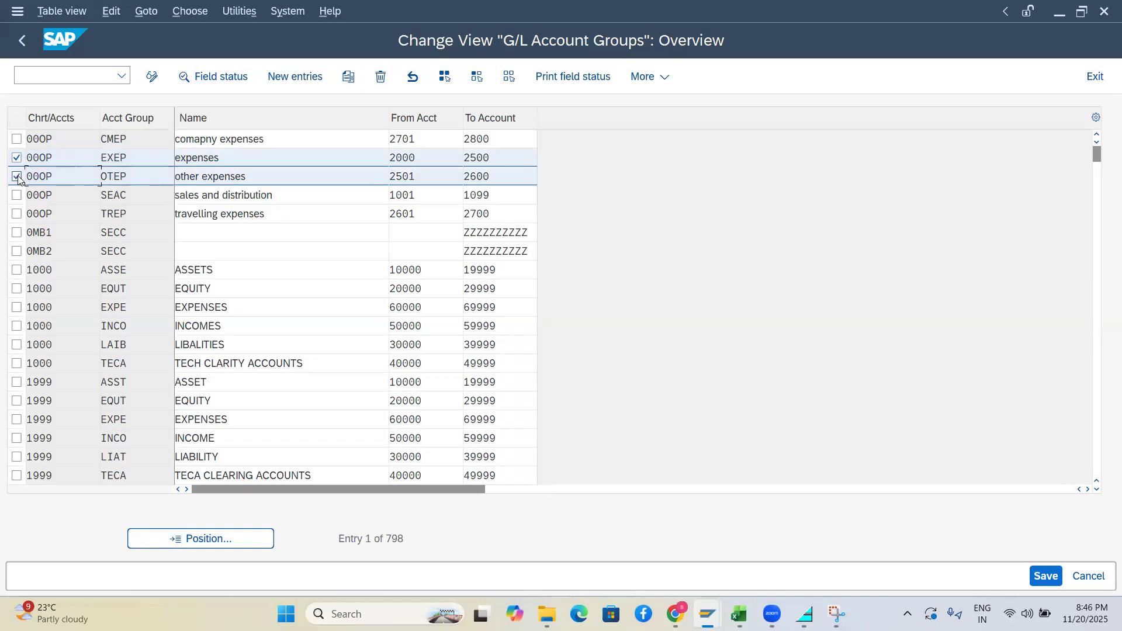
click(136, 181)
click(17, 195)
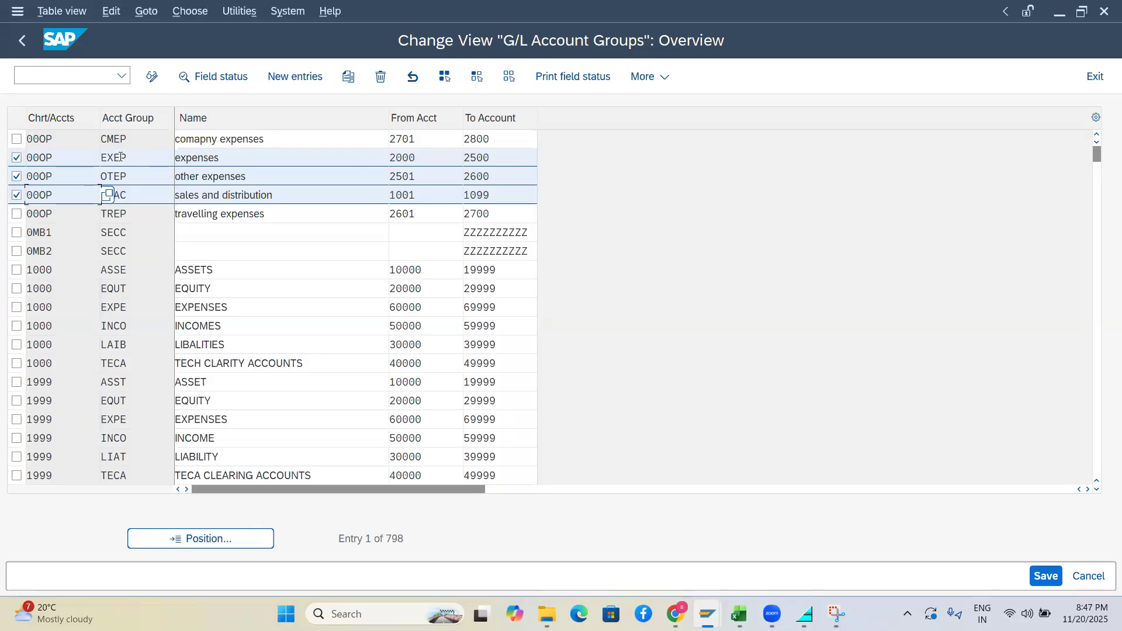
key(Return)
click(16, 158)
click(17, 177)
click(17, 195)
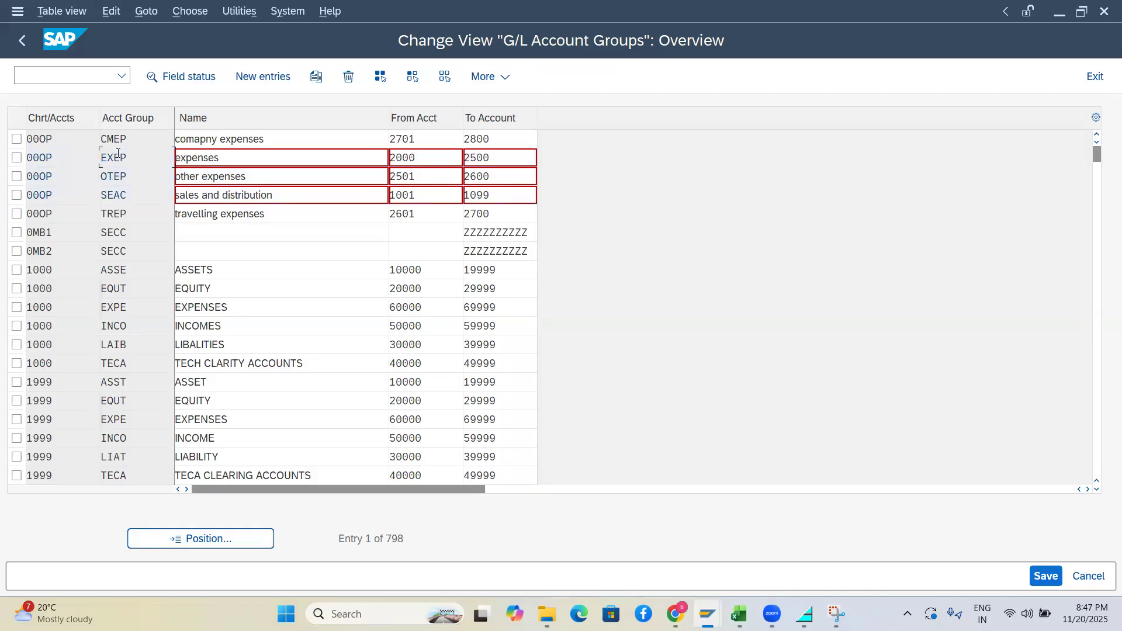
key(Return)
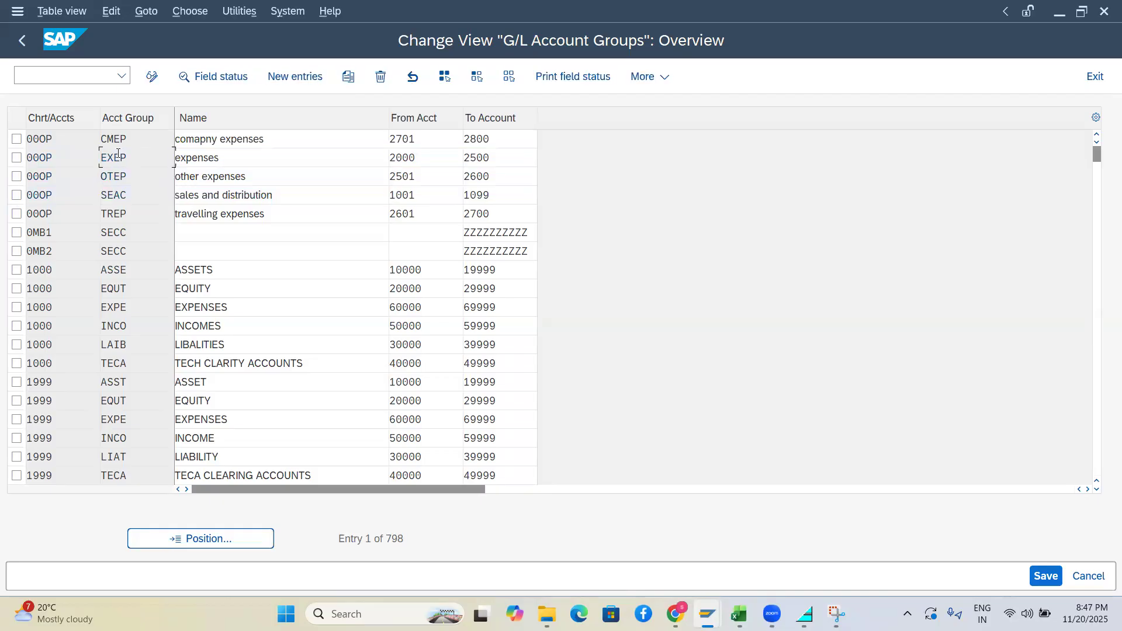
click(16, 157)
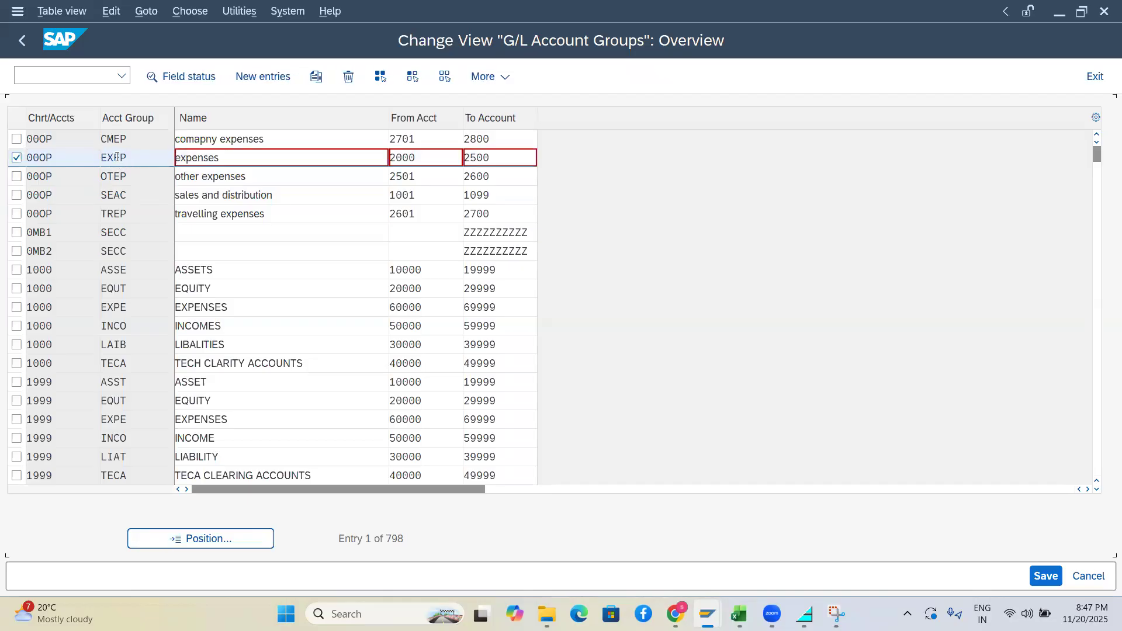
click(187, 76)
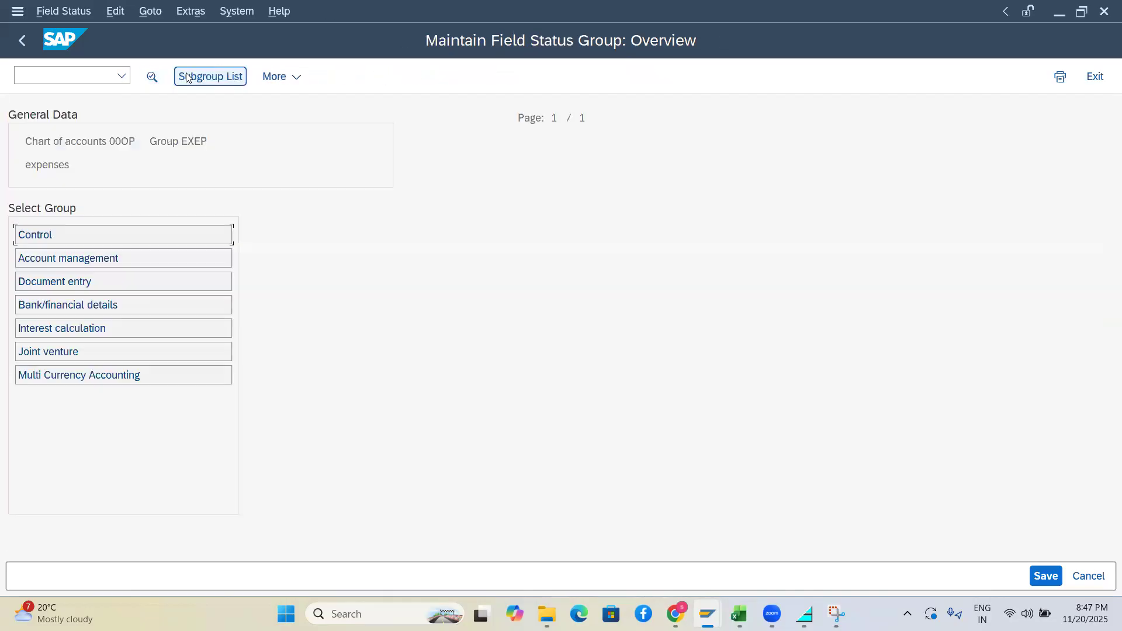
Review EXEP's Control field status subgroup, then go back and switch to Excel
double_click(38, 234)
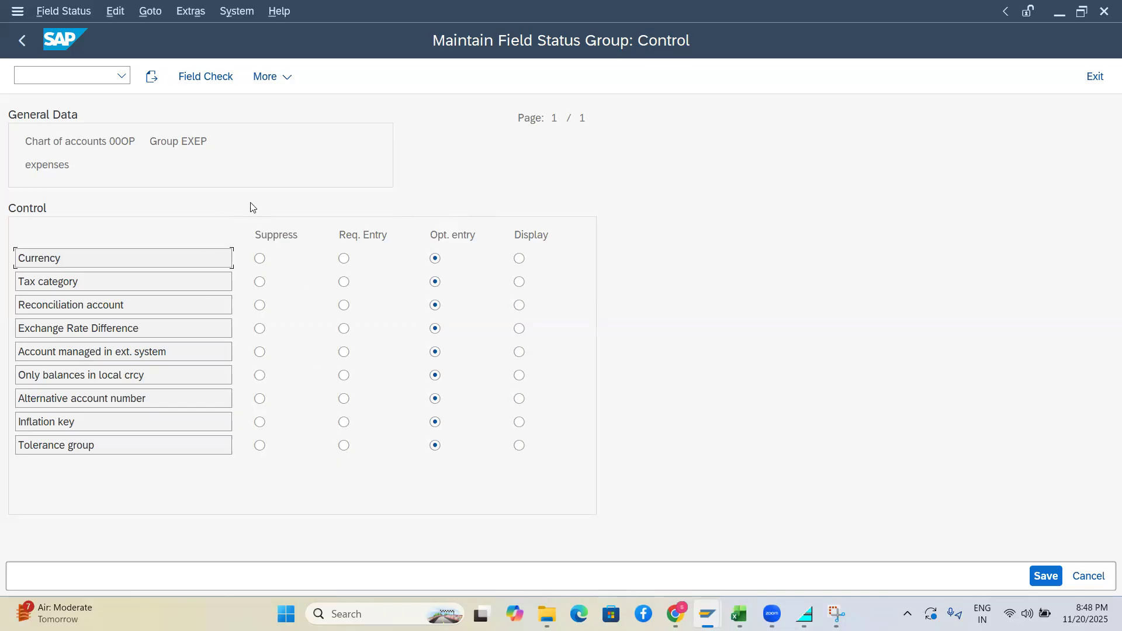
click(21, 41)
key(alt+Tab)
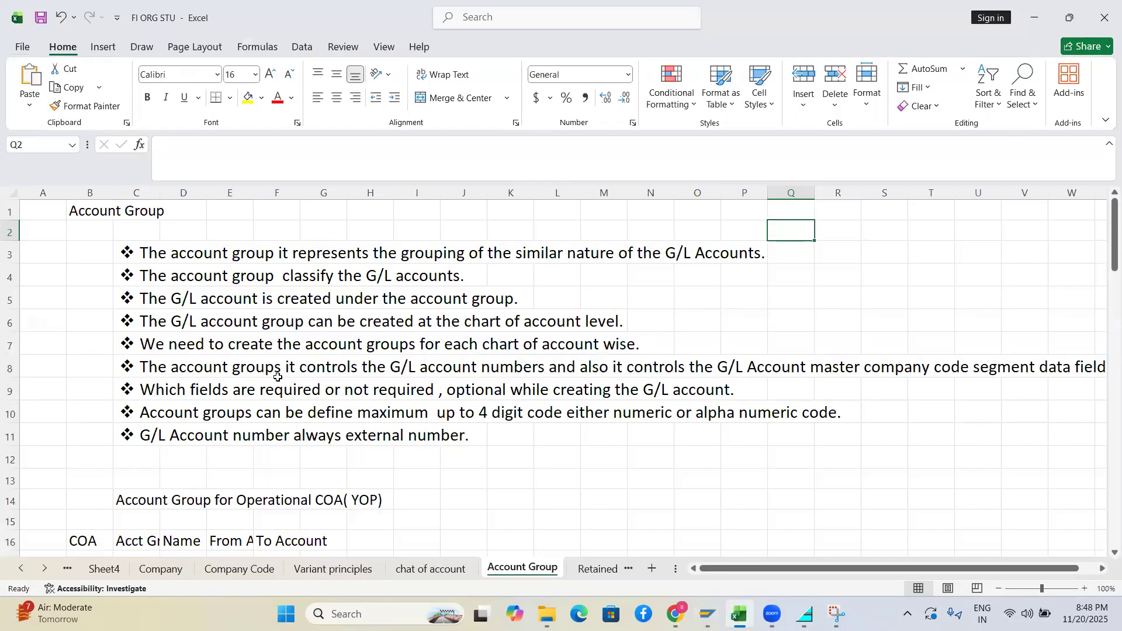
Go back in SAP to the G/L Account Groups table, highlighting 00OP group EXEP
key(alt+Tab)
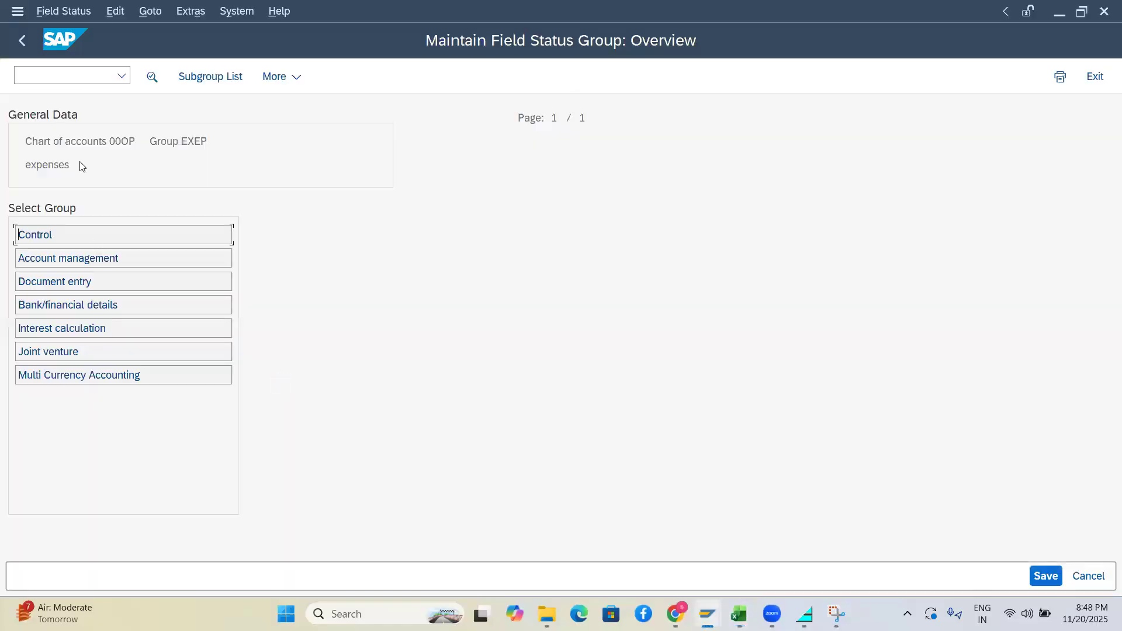
click(21, 49)
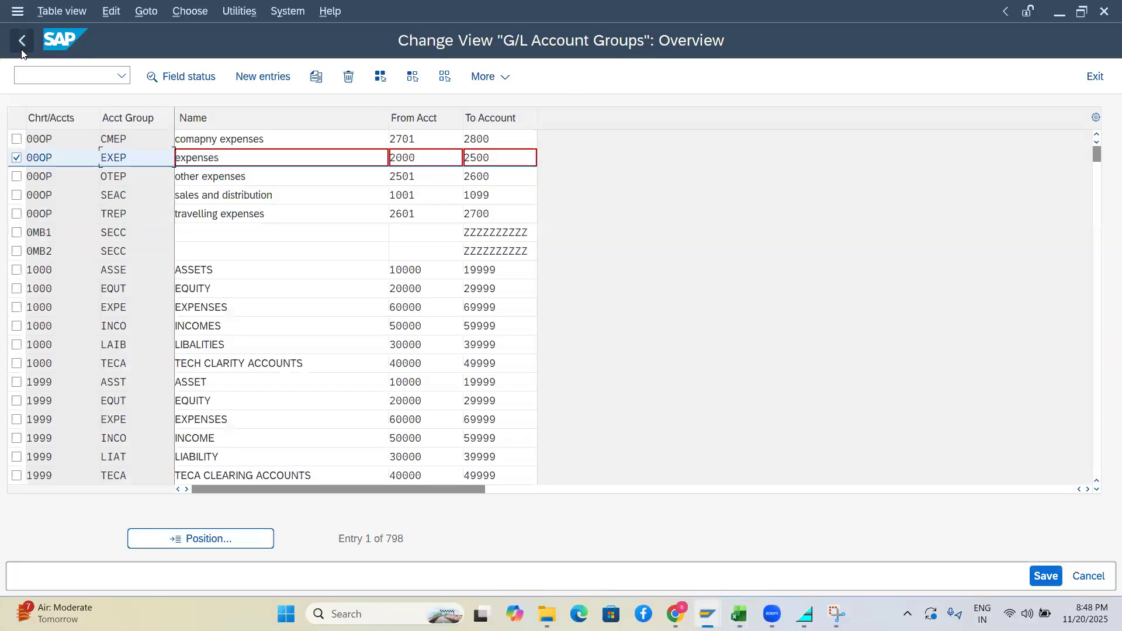
double_click(30, 153)
drag(140, 159, 27, 157)
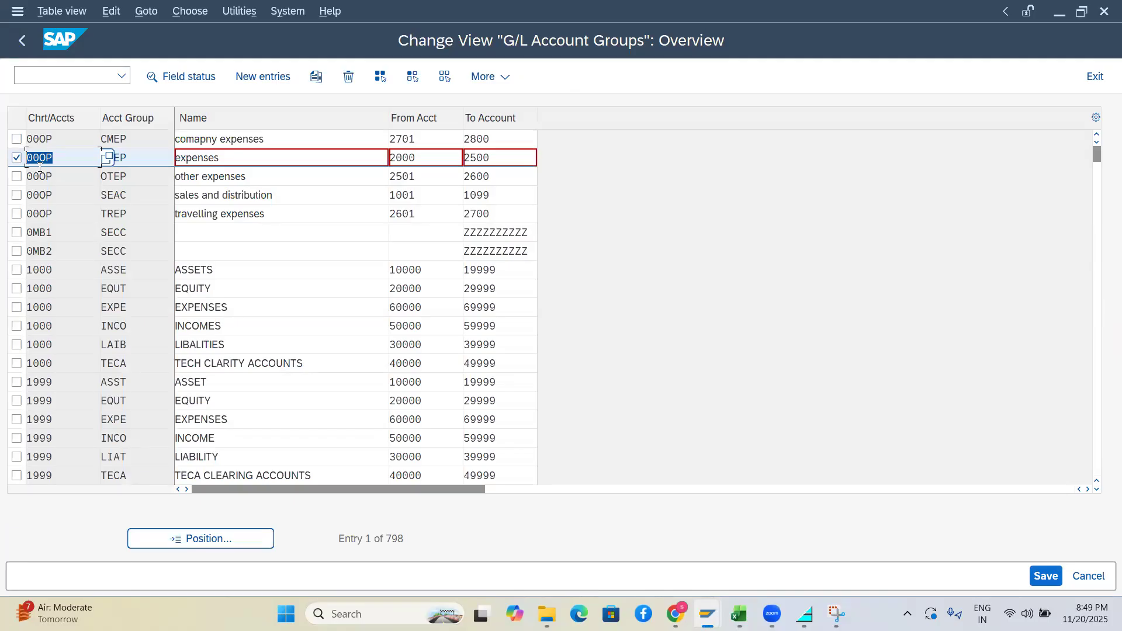
click(707, 614)
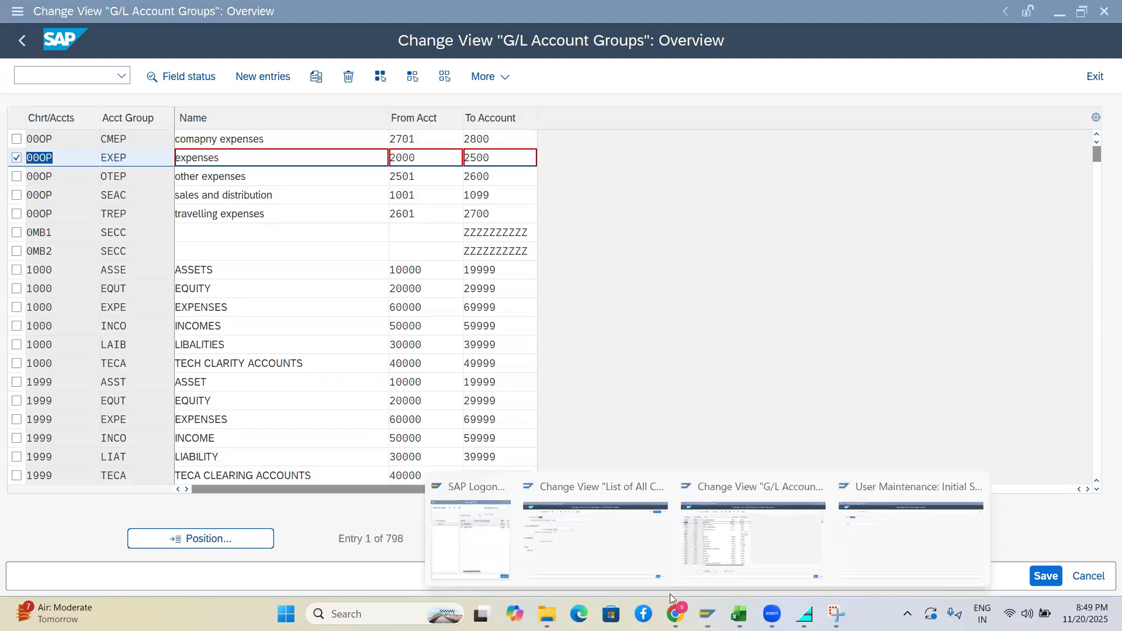
Run /nOB13 to list all charts of accounts
click(857, 554)
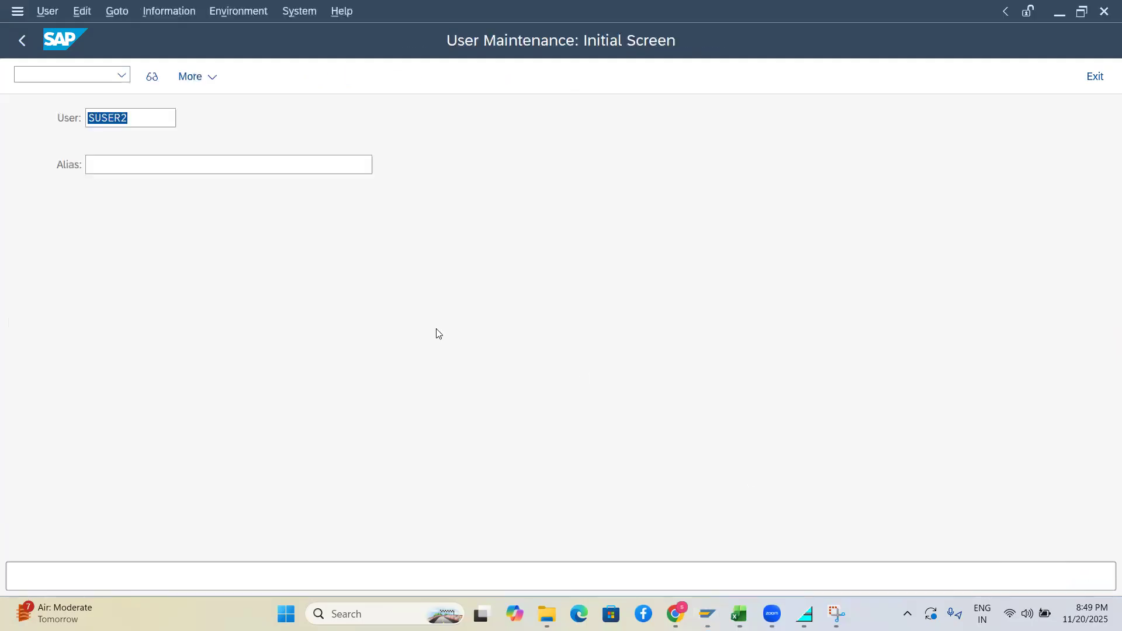
click(57, 76)
text(/nob13)
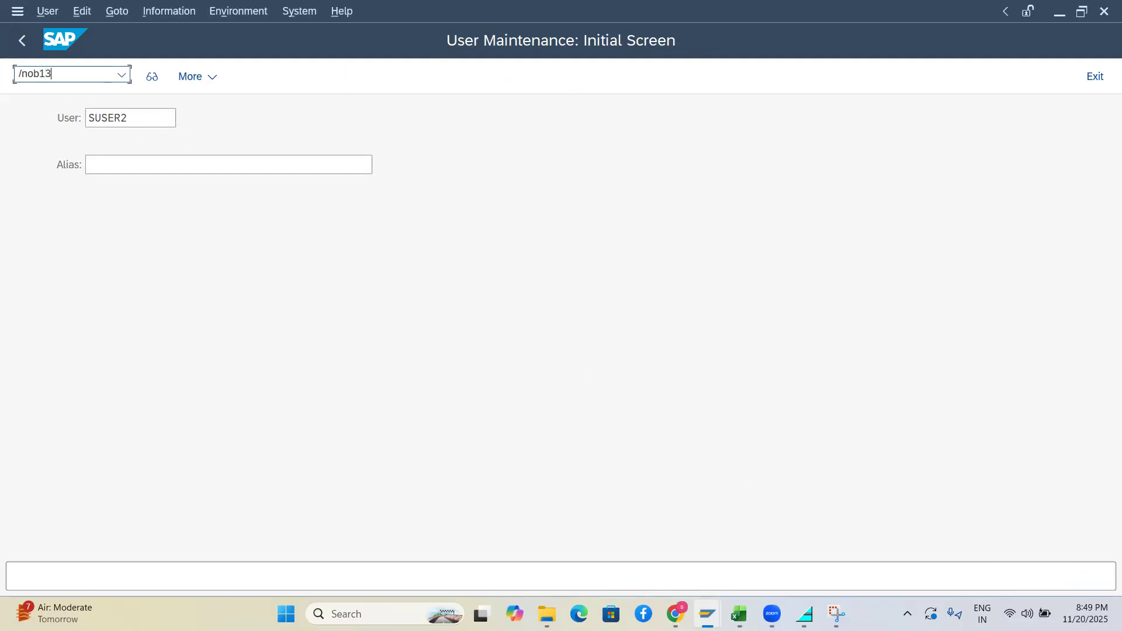
key(Return)
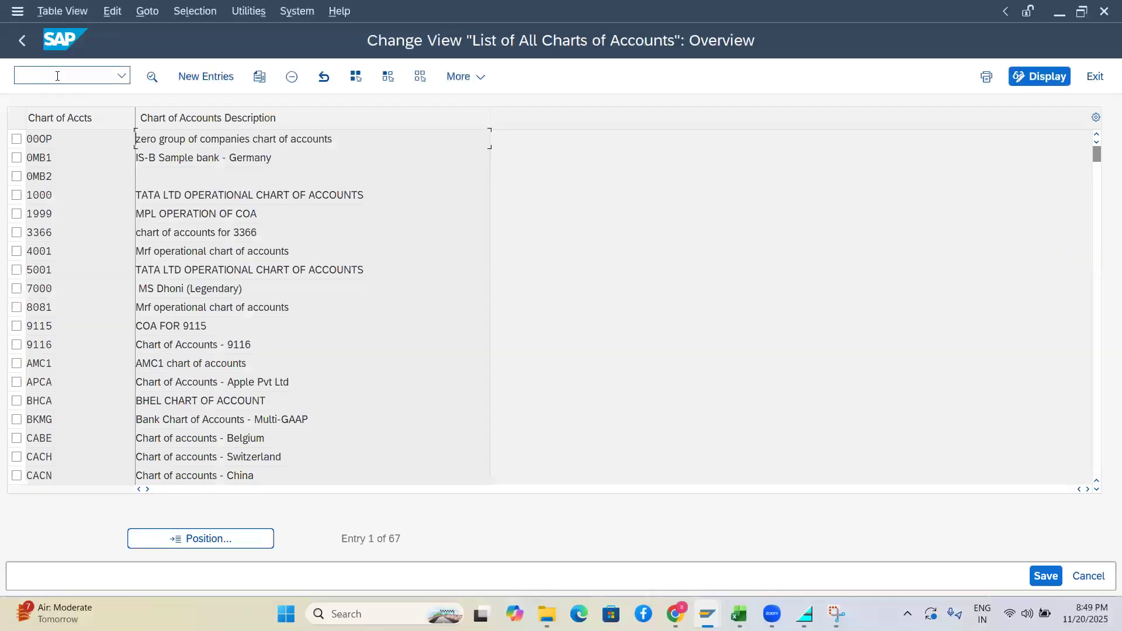
Position the chart of accounts list on ONCA, then on BHCA
click(210, 538)
text(on)
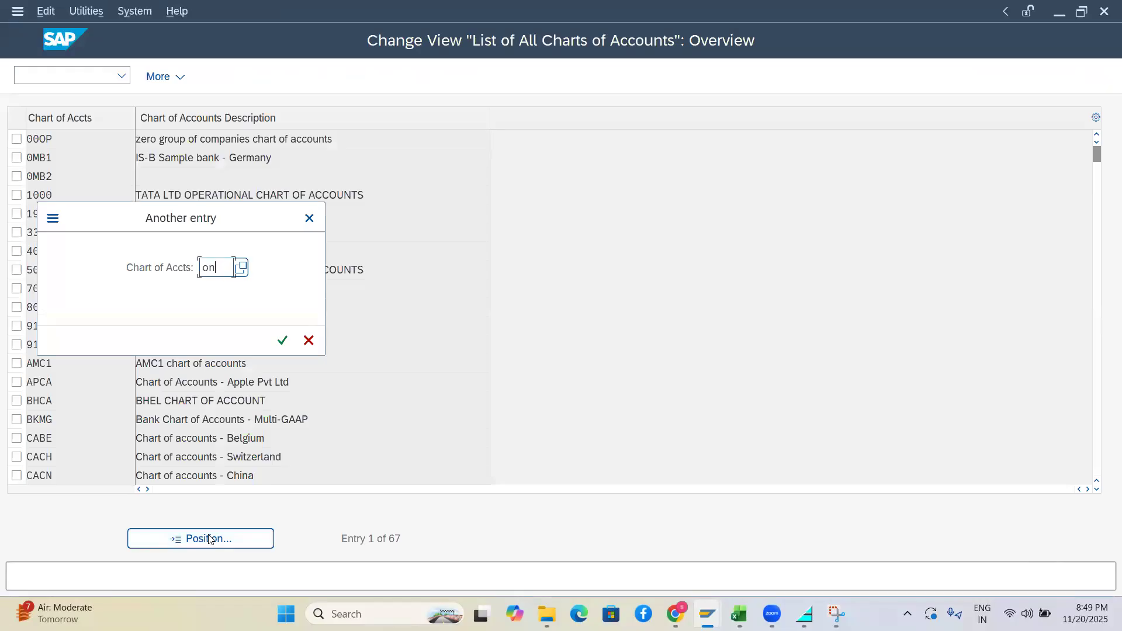
text(ca)
key(Return)
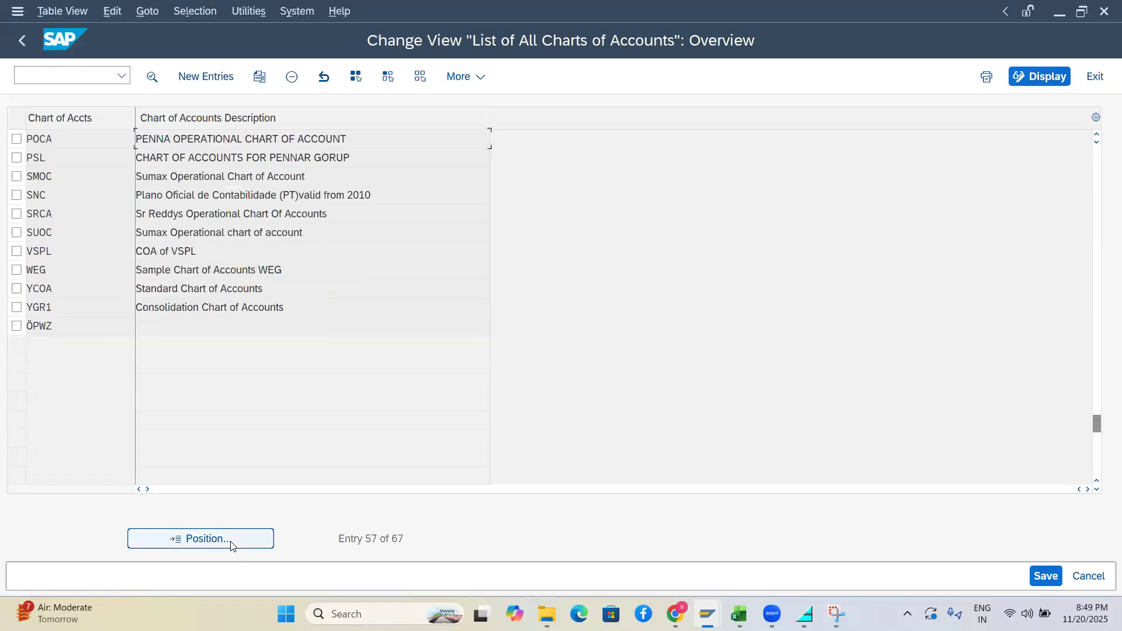
click(232, 546)
text(bhca)
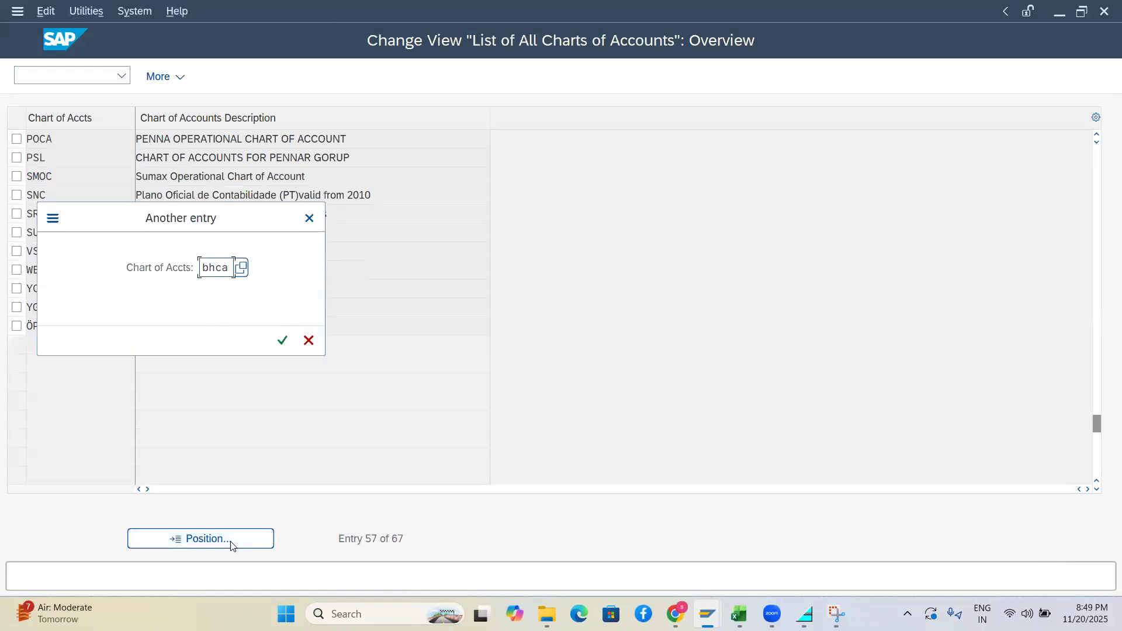
key(Return)
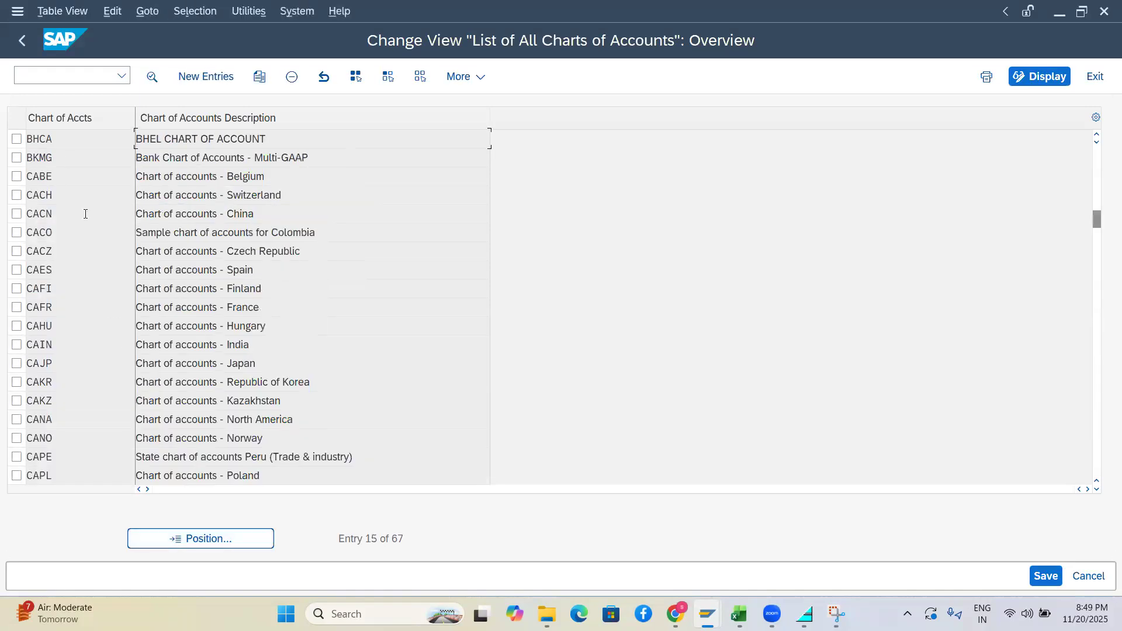
Clear the 0MB1 group chart of accounts from BHCA and save it under the customizing request
double_click(48, 143)
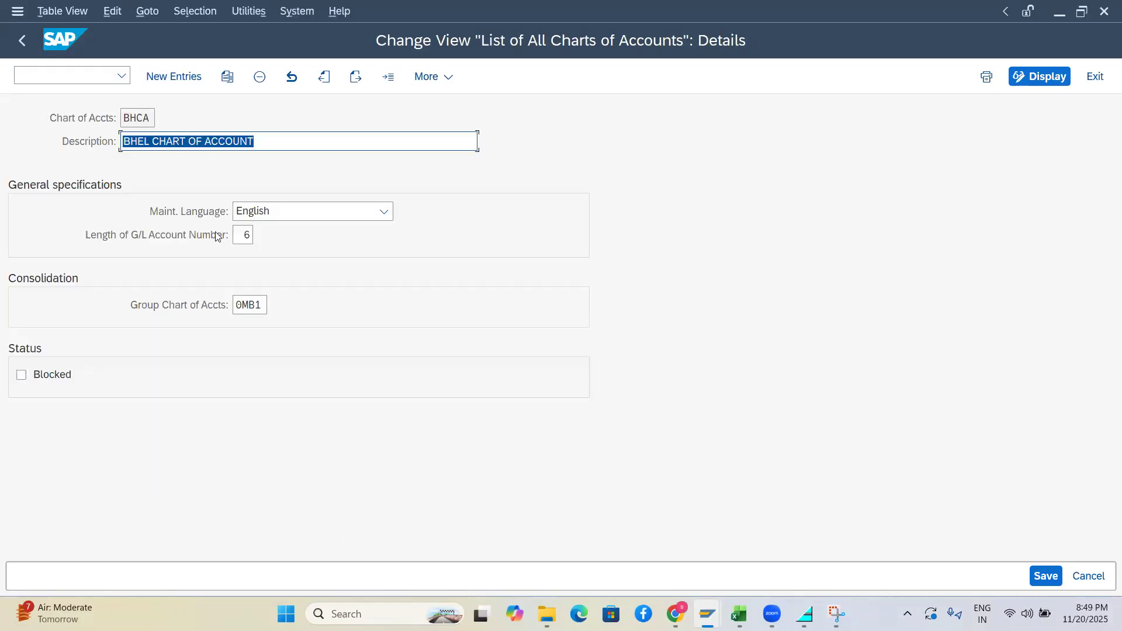
click(262, 303)
key(BackSpace)
key(BackSpace)
key(BackSpace)
key(BackSpace)
key(Return)
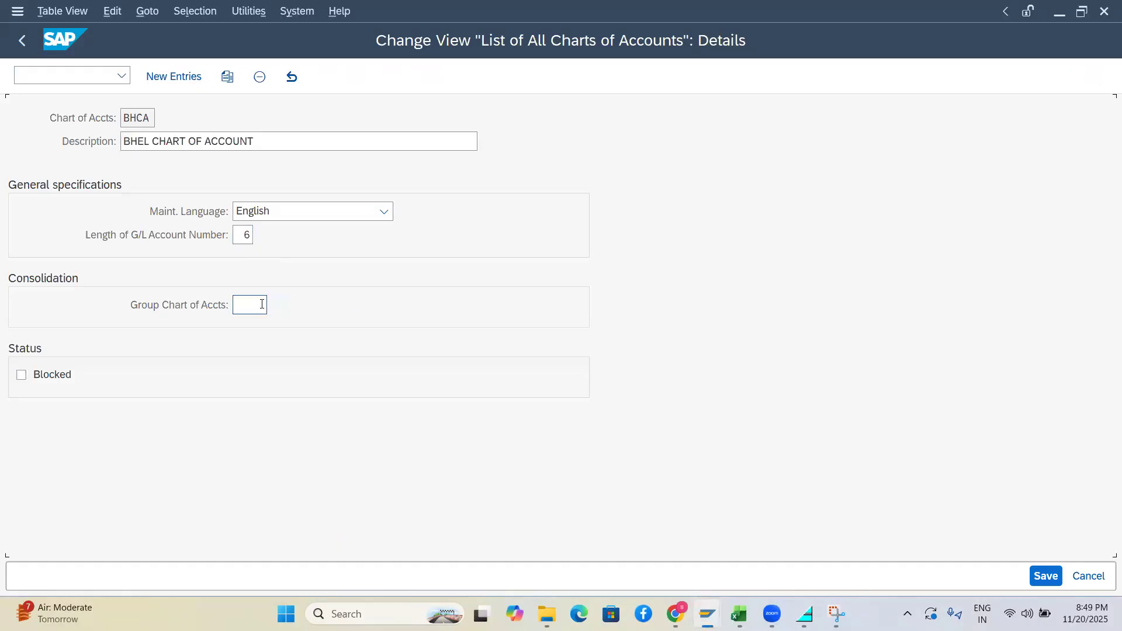
click(1045, 575)
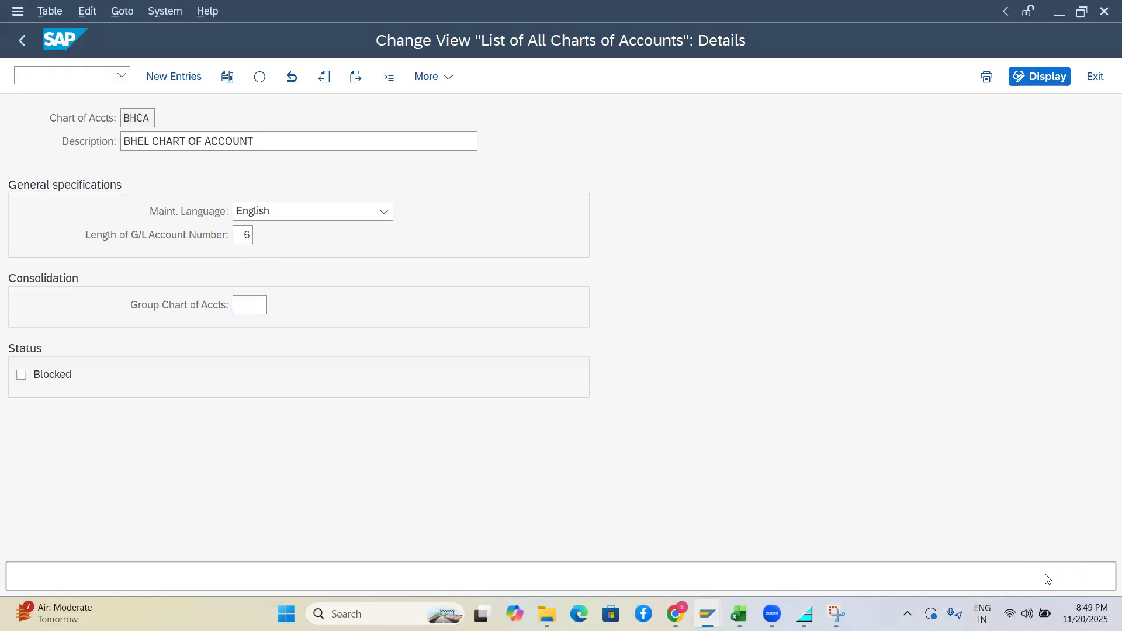
click(351, 340)
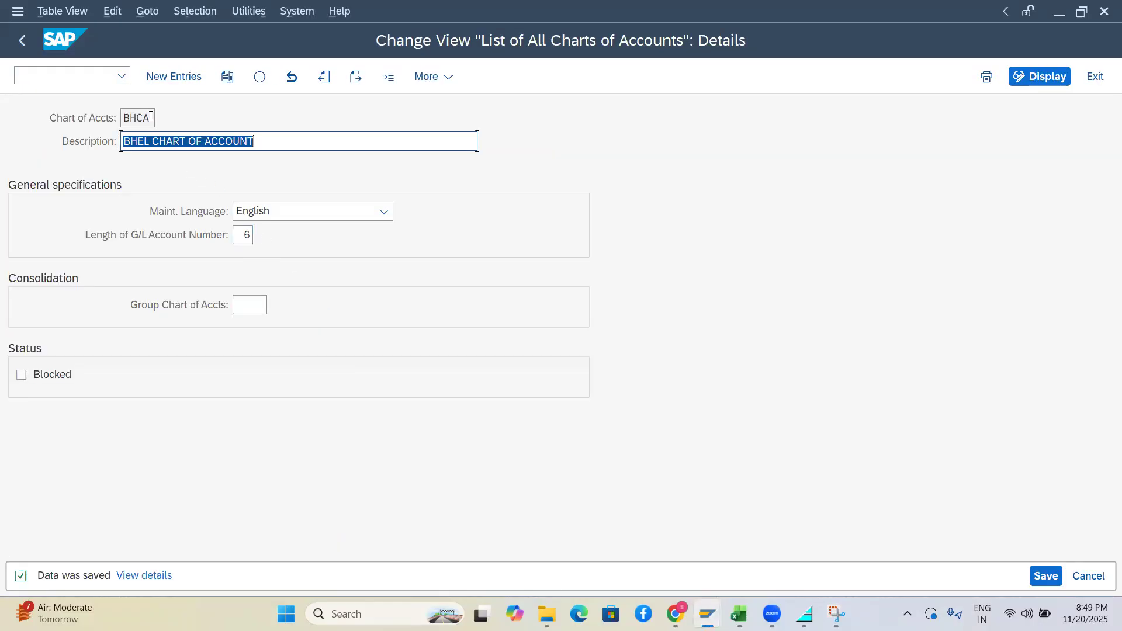
Check the 000P chart and EXEP group codes in the G/L account groups window
key(alt+Tab)
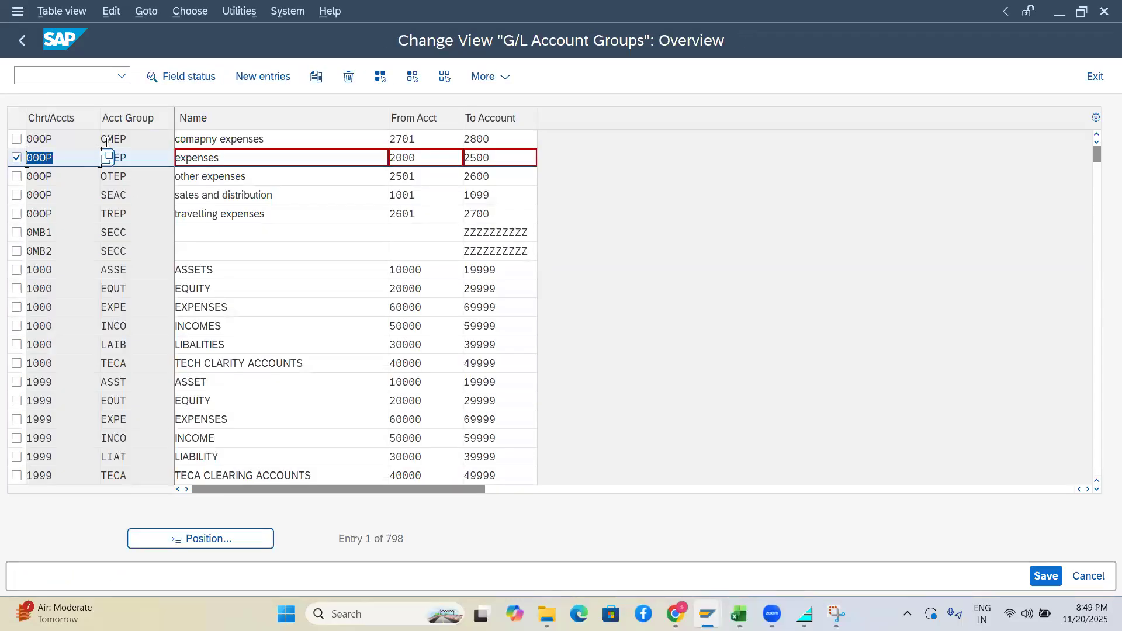
drag(130, 157, 98, 156)
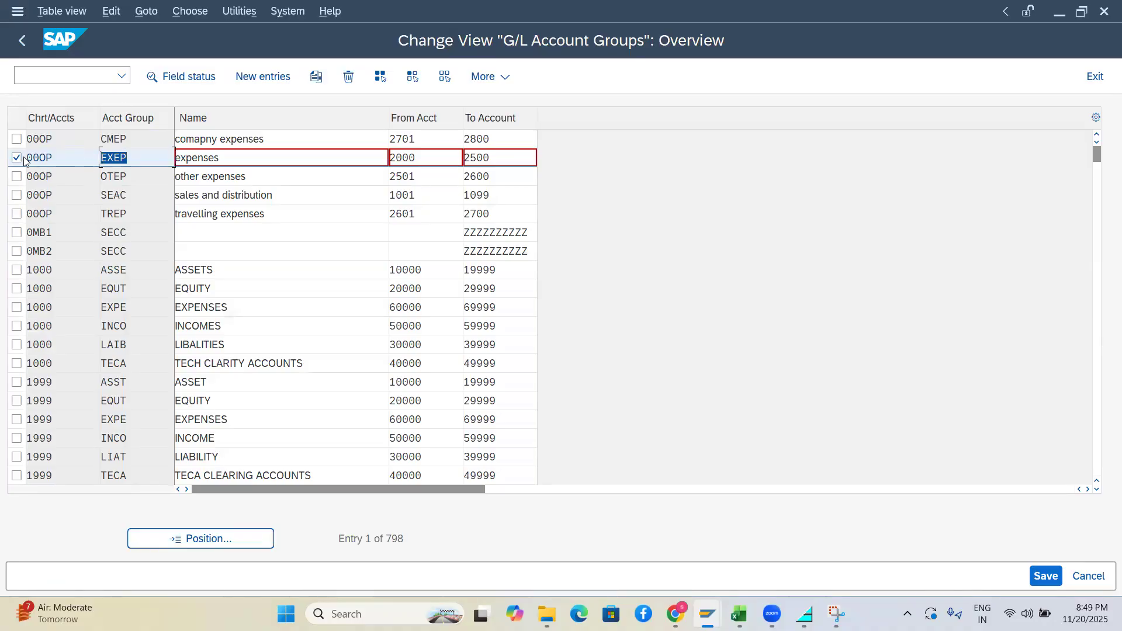
drag(59, 157, 31, 158)
drag(132, 158, 97, 158)
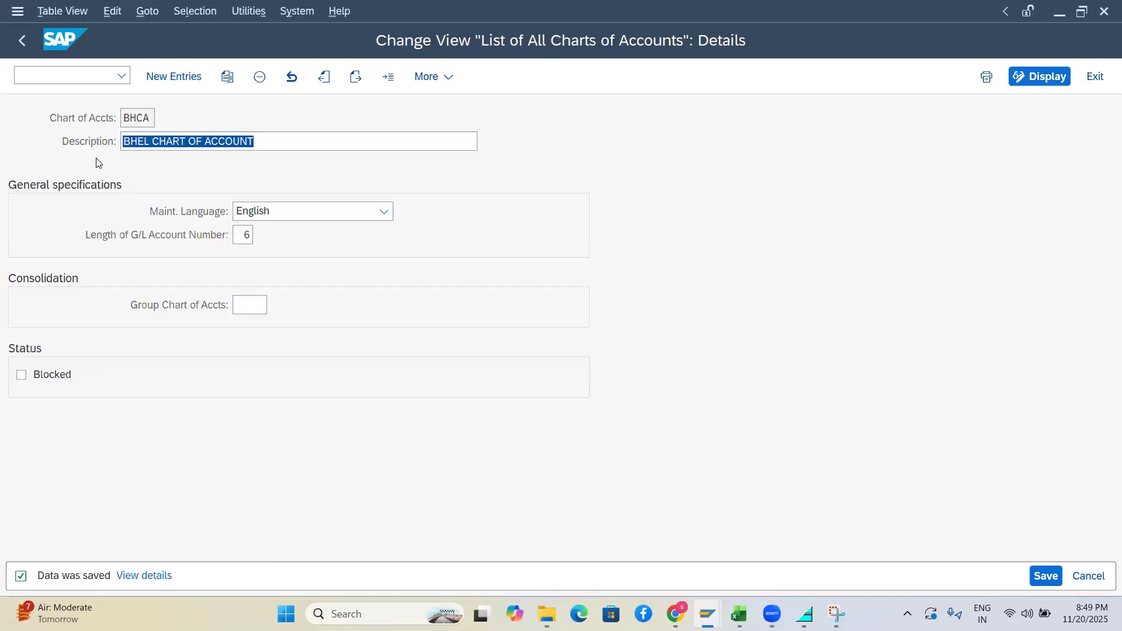
key(alt+Tab)
key(alt+Tab)
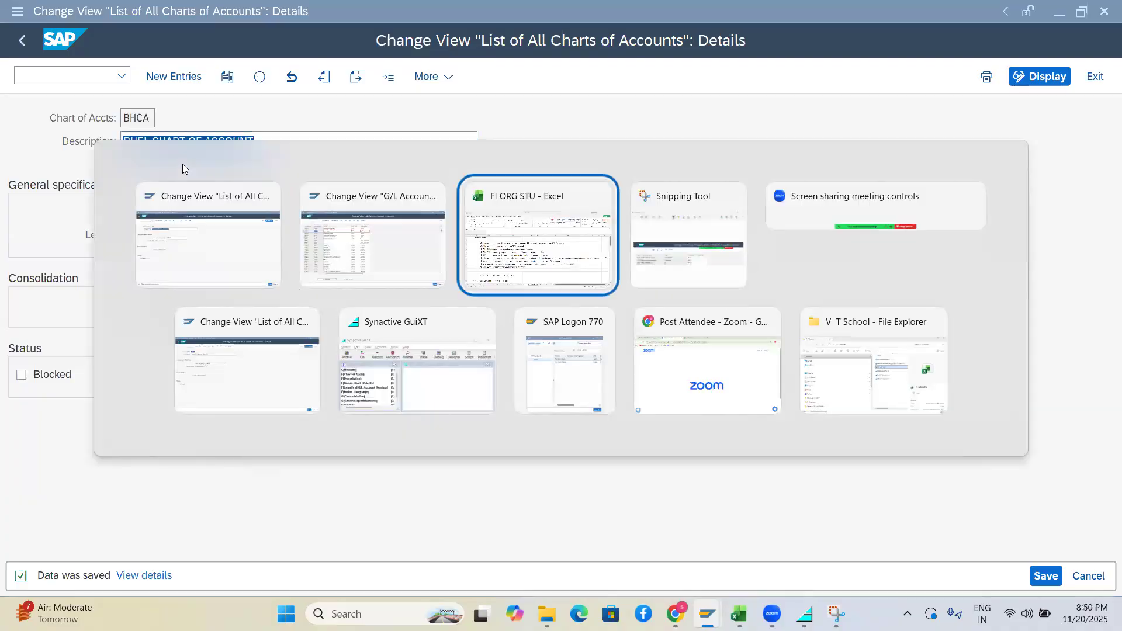
key(alt+Tab)
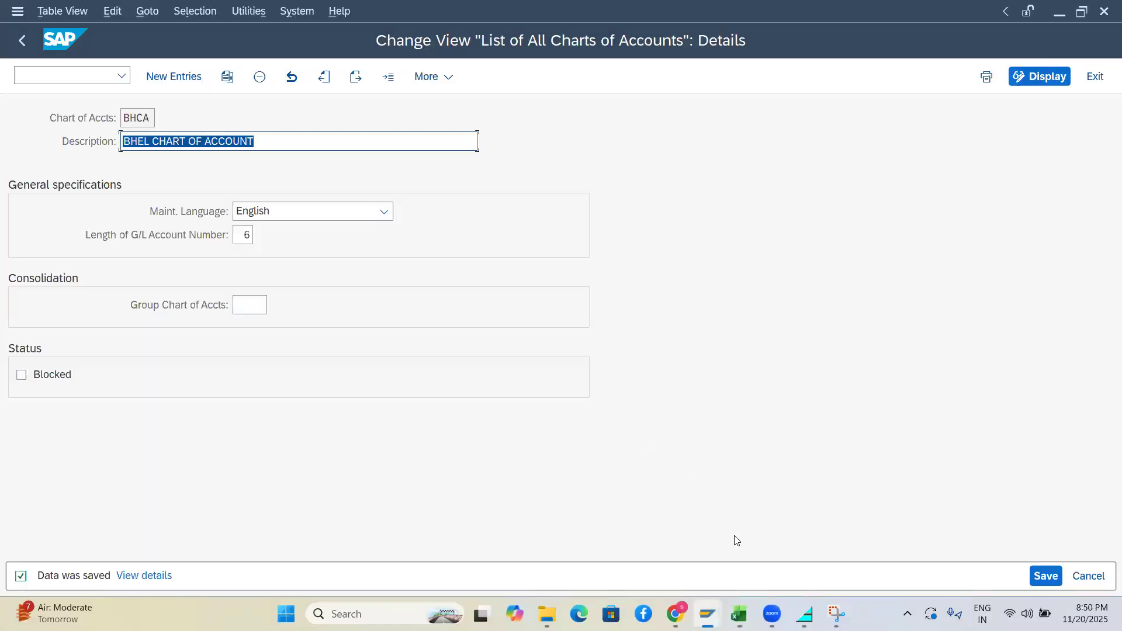
Bring the CAFI chart window forward and start the general table display with /nSE16N
click(707, 613)
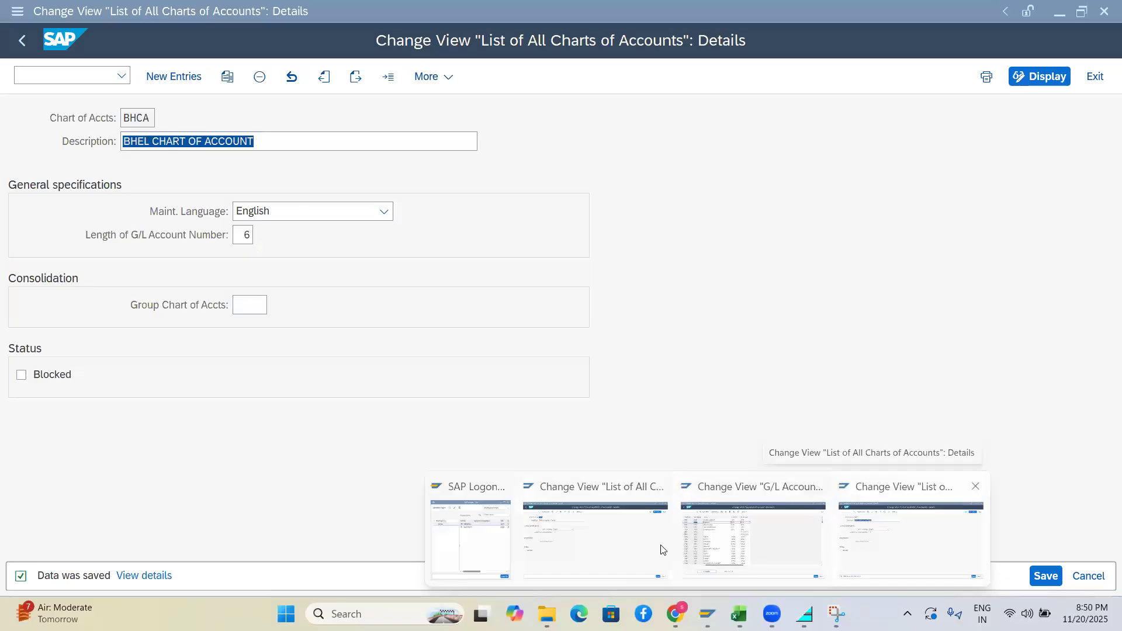
click(592, 535)
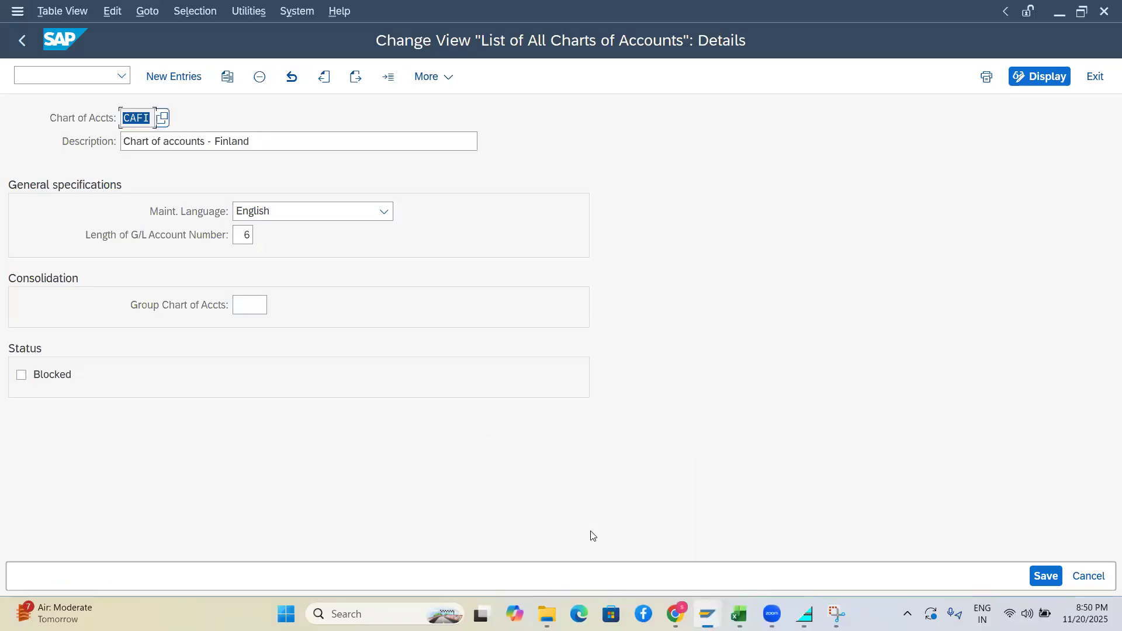
click(50, 73)
text(/nse16n)
key(Return)
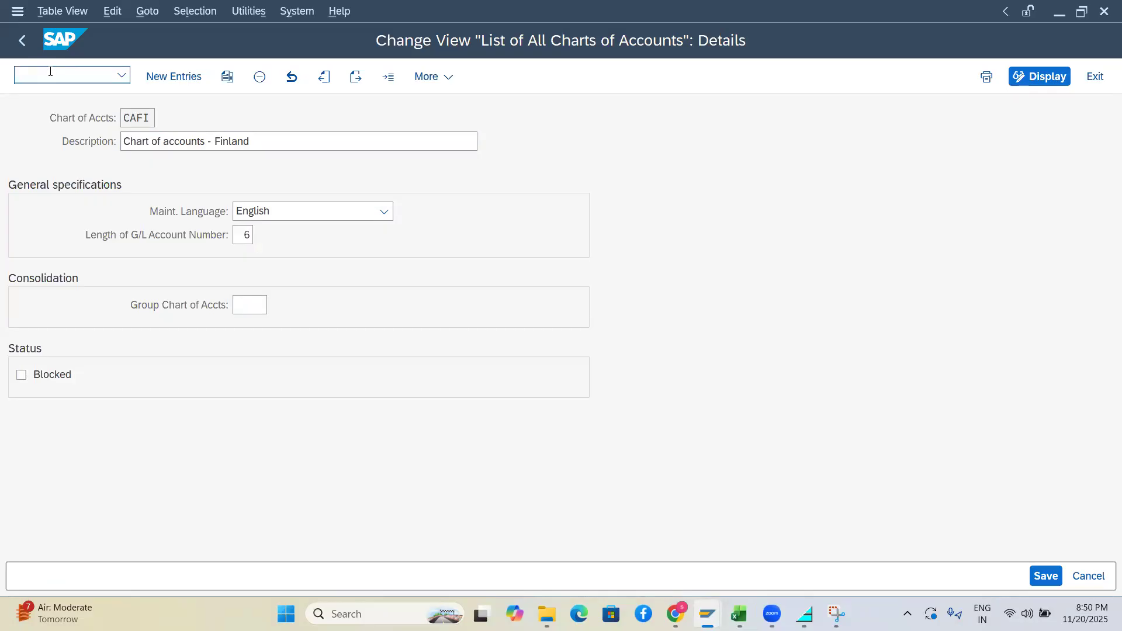
Display the SKB1 table entries and select the G/L account column and company code AT01
text(skb1)
key(Return)
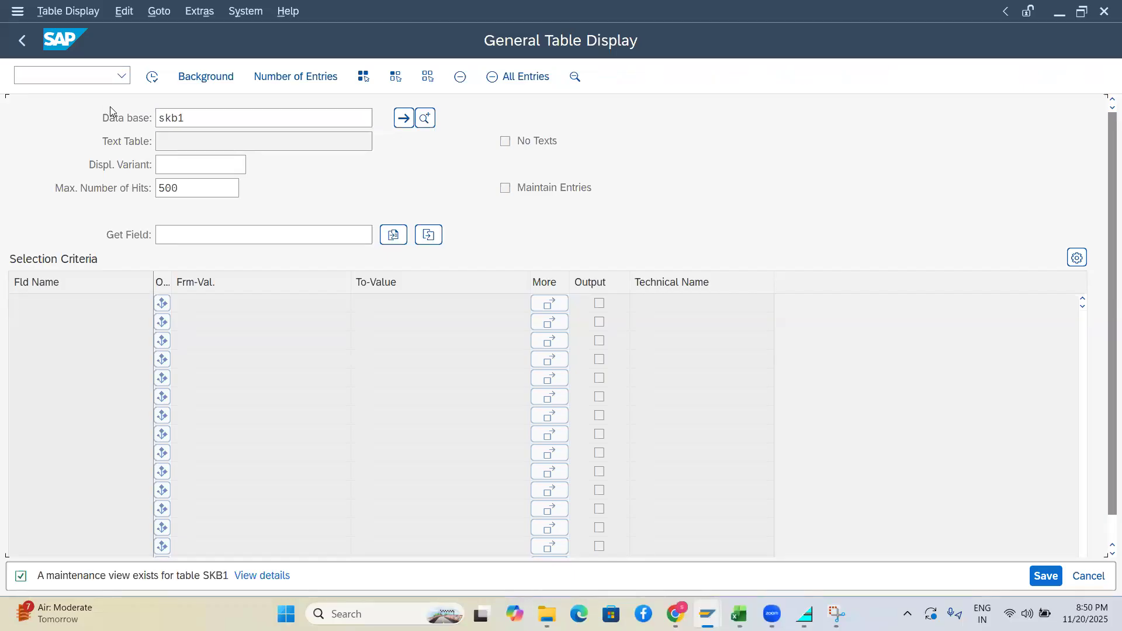
click(151, 77)
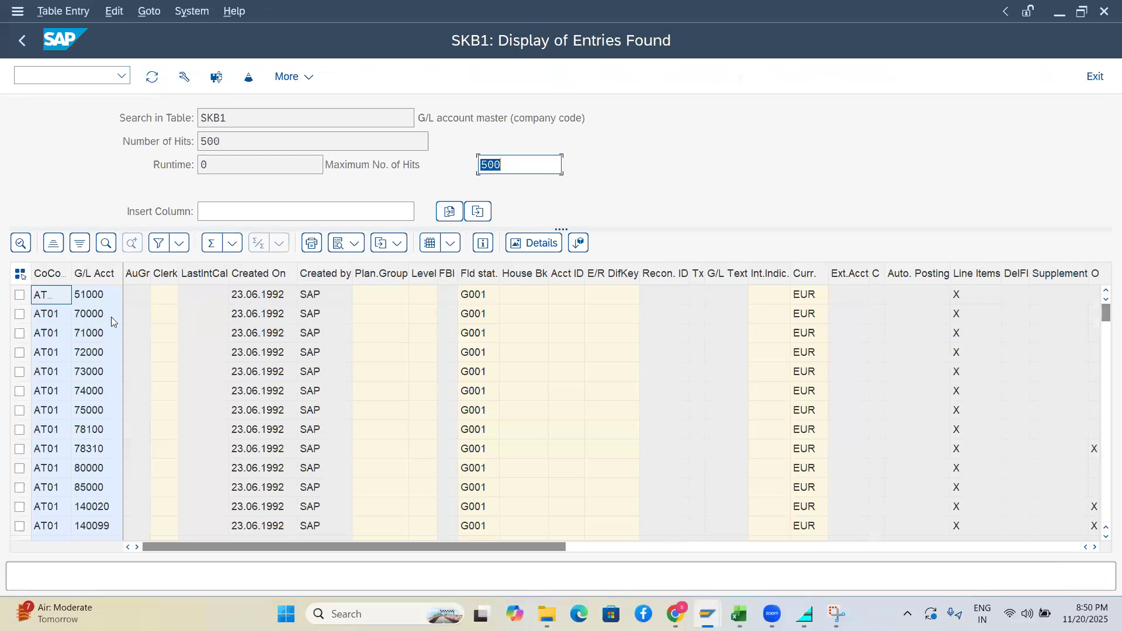
click(95, 272)
click(40, 303)
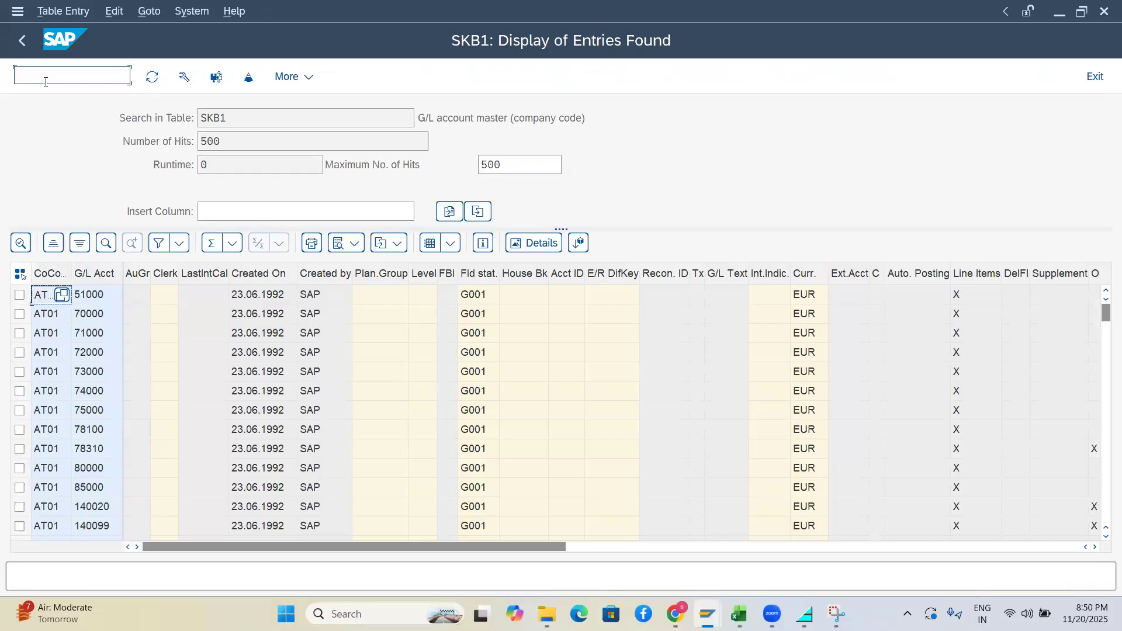
Start transaction /nFB50
click(70, 75)
text(/nfb50)
key(Return)
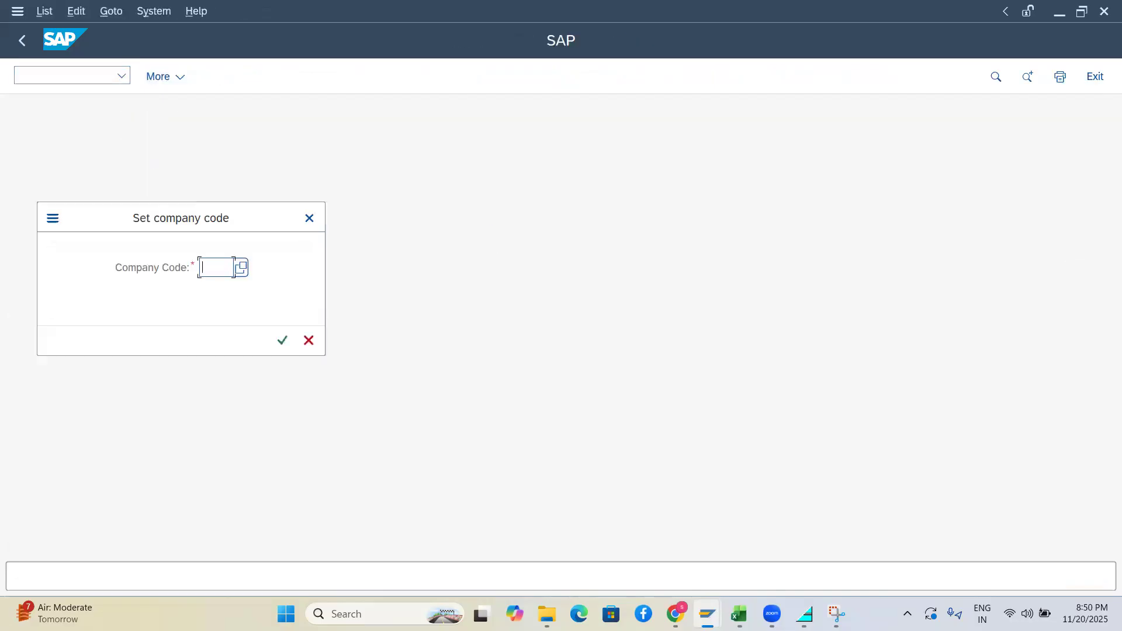
Set company code AT01, open account 001000 under Fixed assets accounts, then return to BHCA
text(AT01)
key(Return)
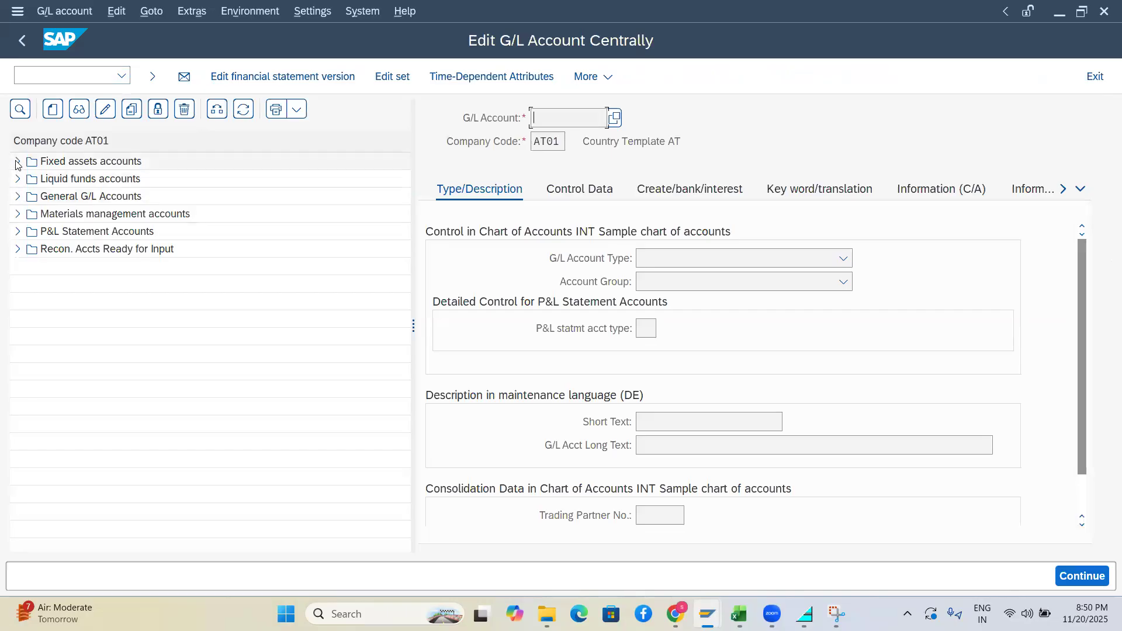
click(17, 161)
click(17, 162)
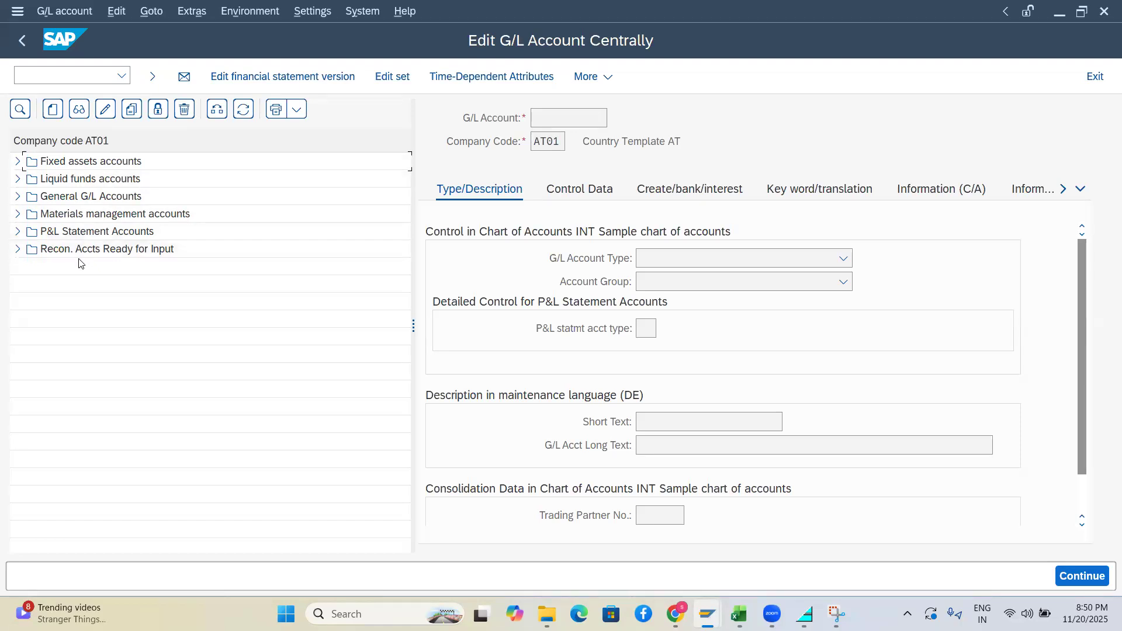
click(19, 162)
double_click(69, 178)
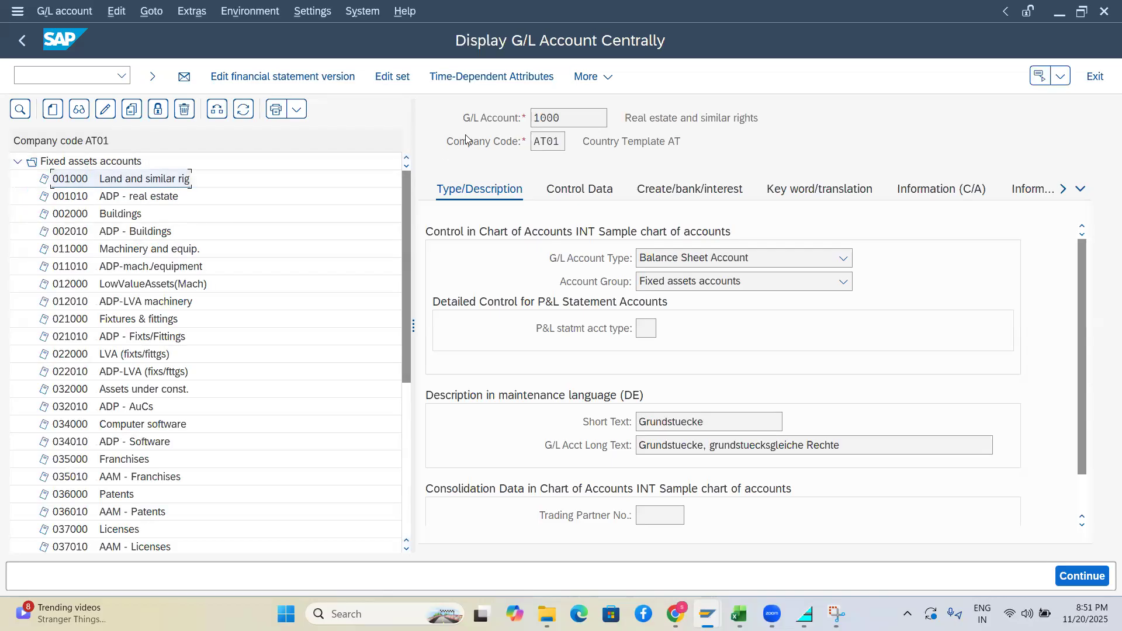
drag(563, 120, 538, 135)
key(alt+Tab)
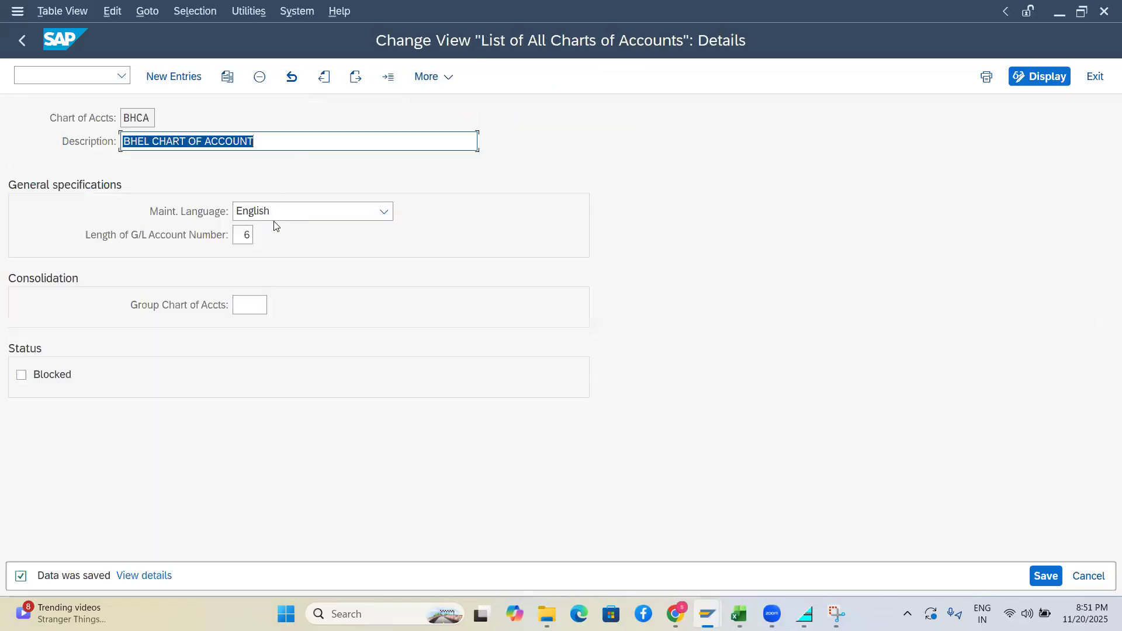
Show G/L account 1000's Control Data tab, then go back to the G/L Account Groups overview
click(242, 234)
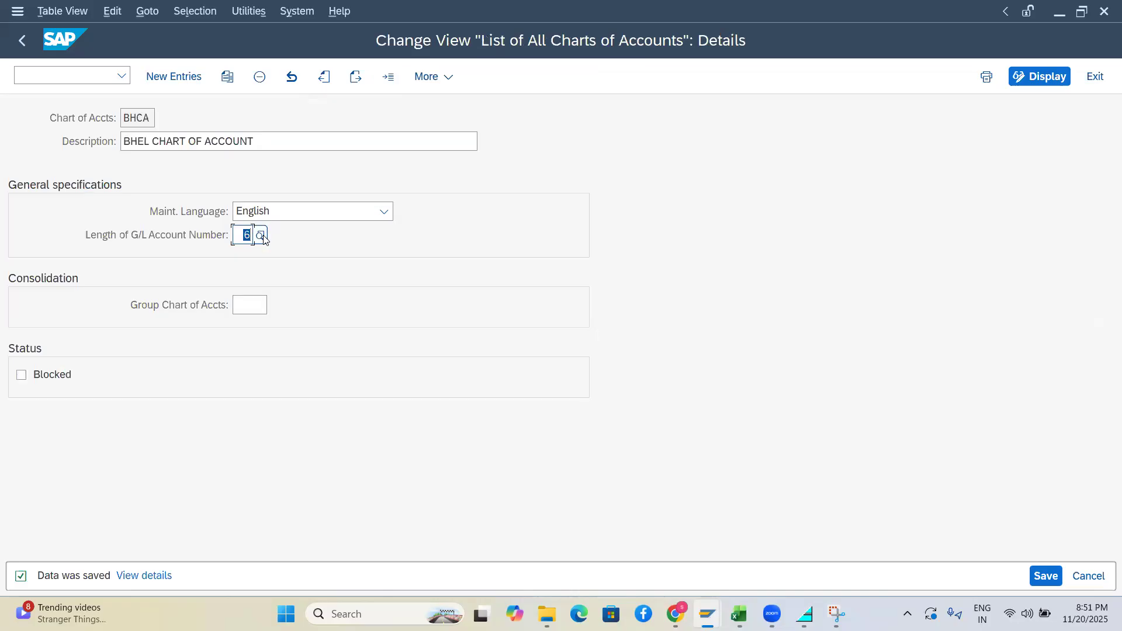
key(alt+Tab)
key(alt+Tab)
key(alt+Tab)
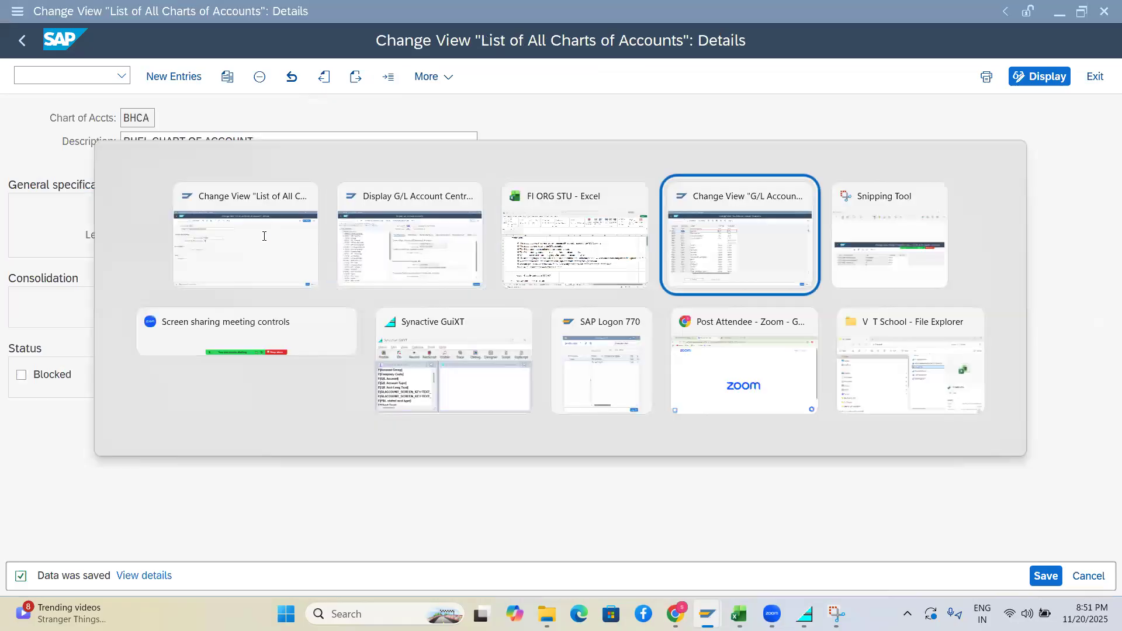
key(alt+Tab)
key(alt+Tab)
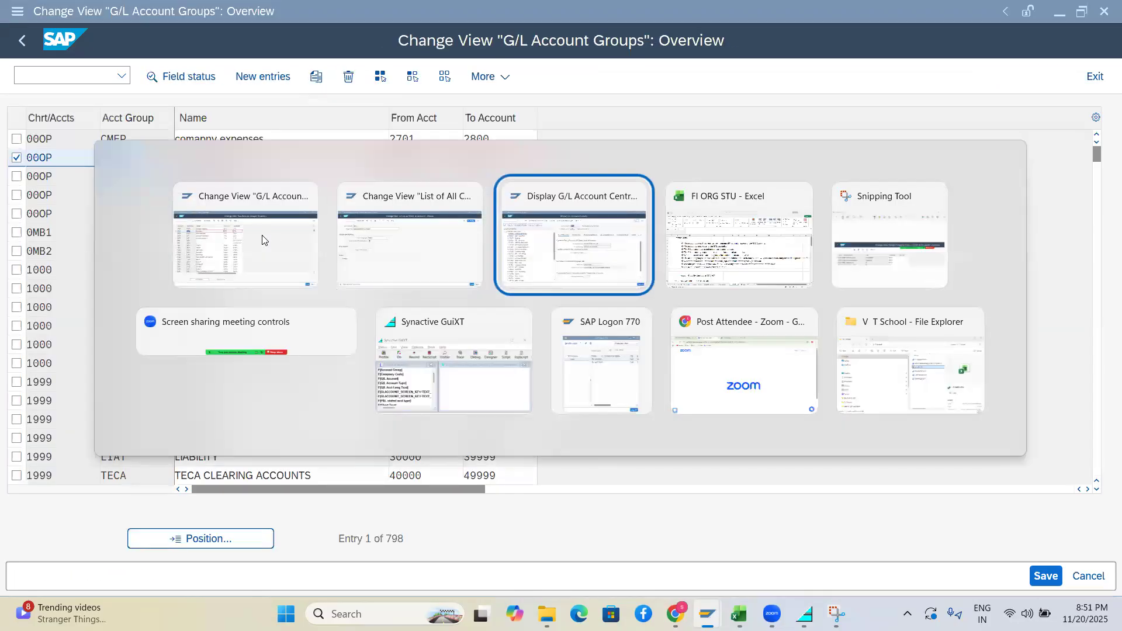
click(529, 242)
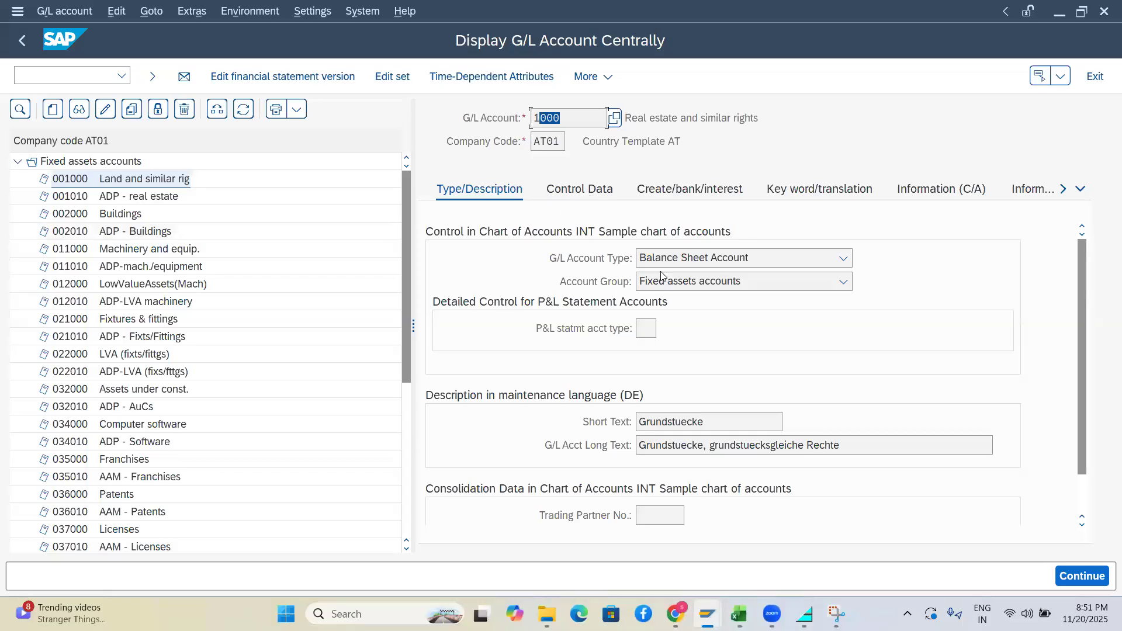
click(577, 186)
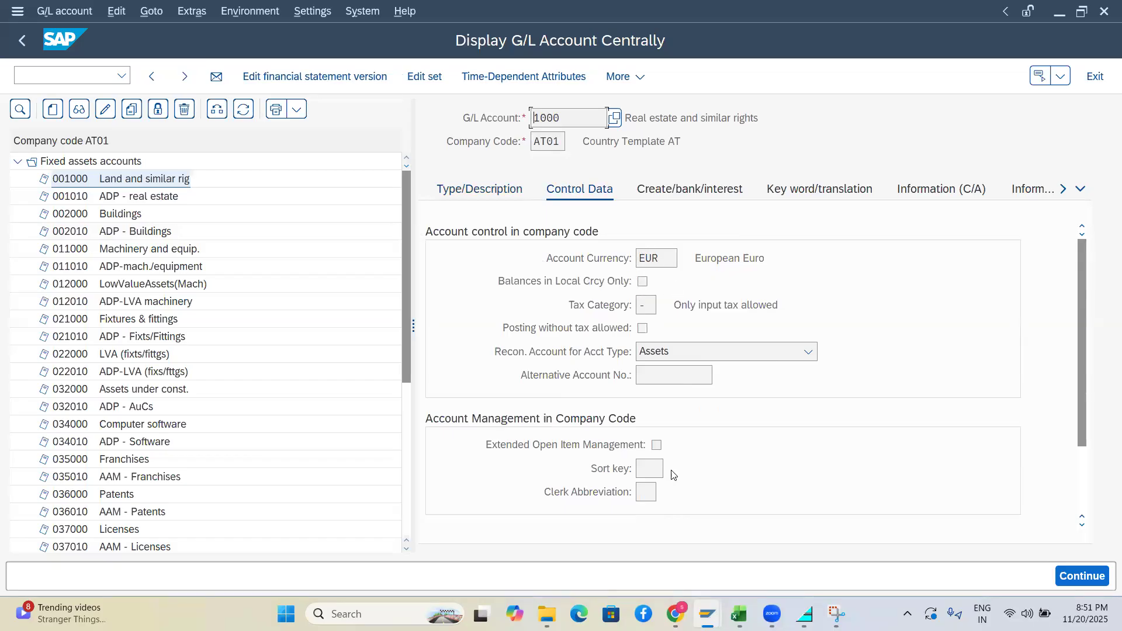
key(alt+Tab)
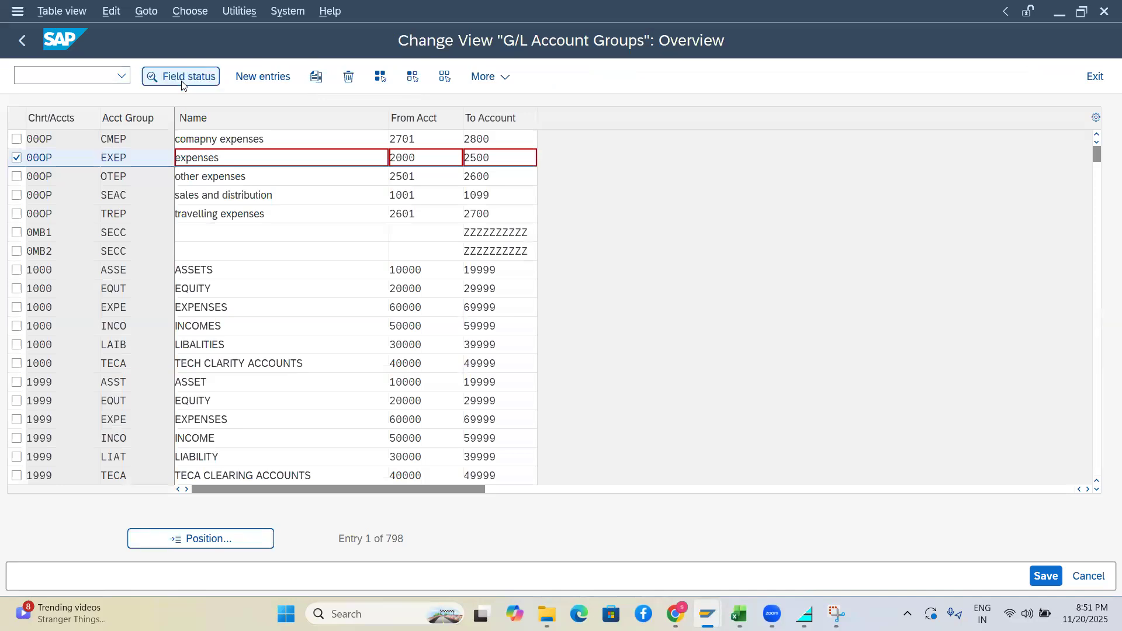
Open EXEP's Control field status settings and compare them with account 1000's control data
click(182, 82)
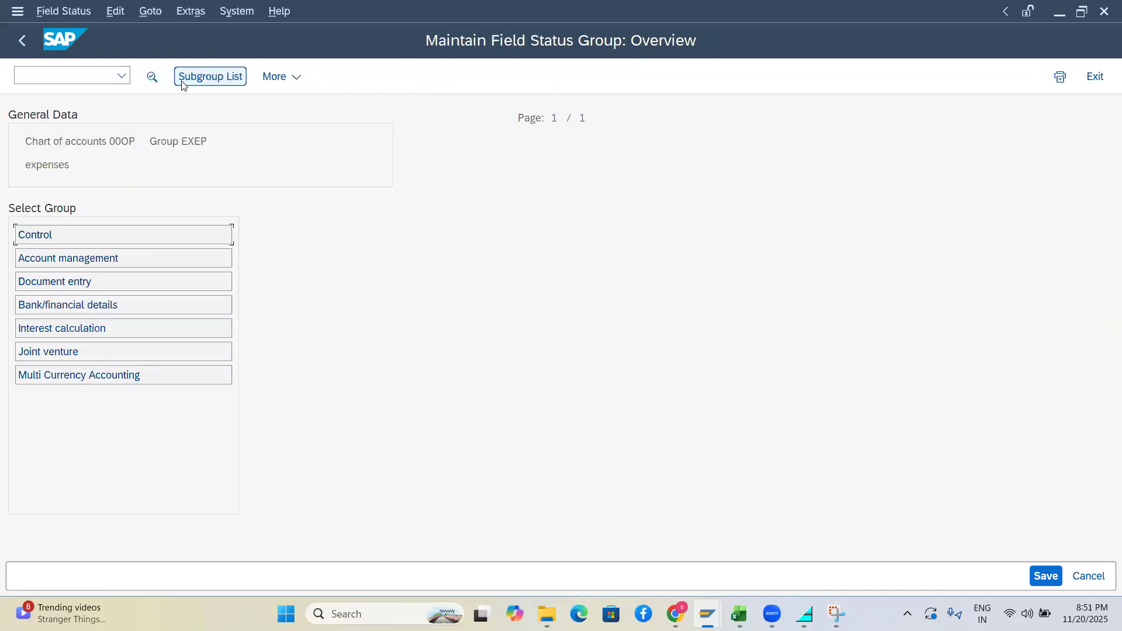
double_click(45, 238)
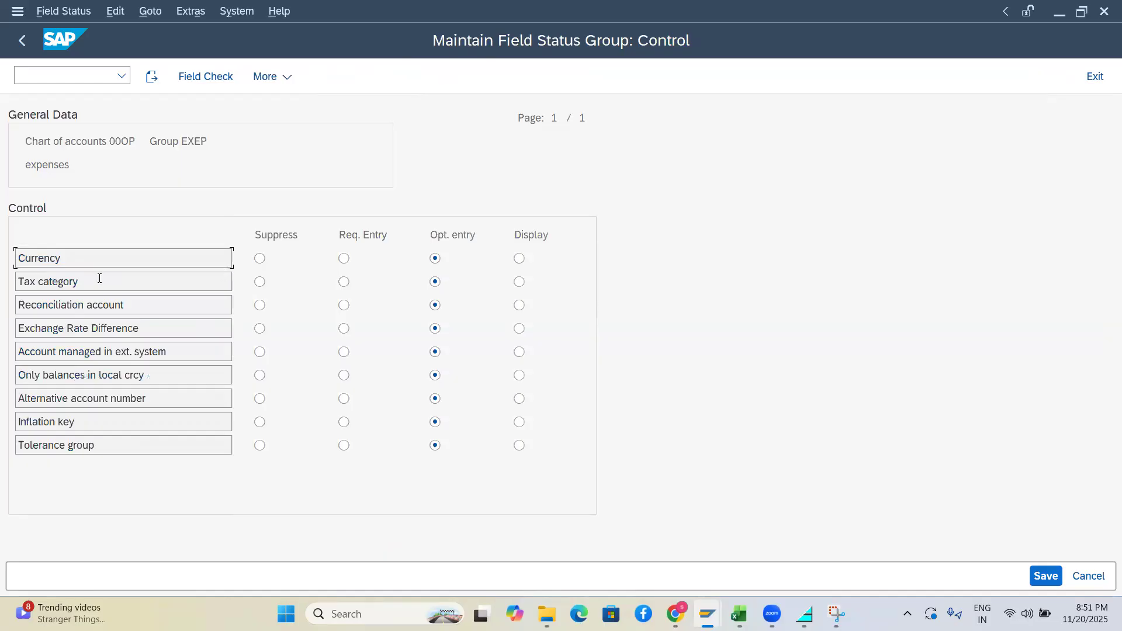
key(alt+Tab)
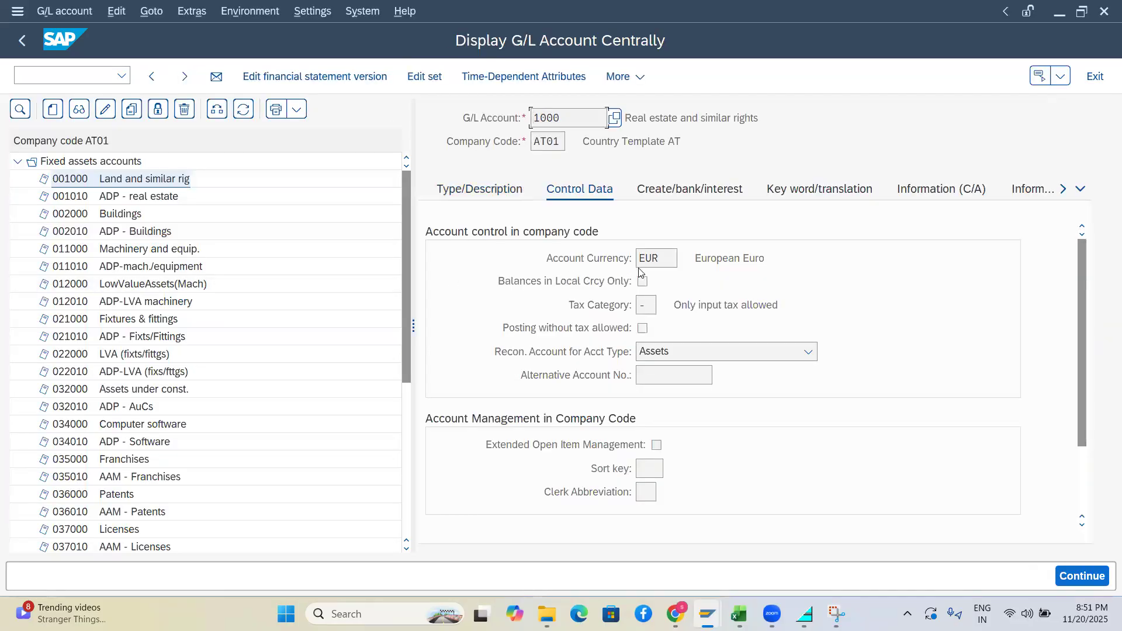
key(alt+Tab)
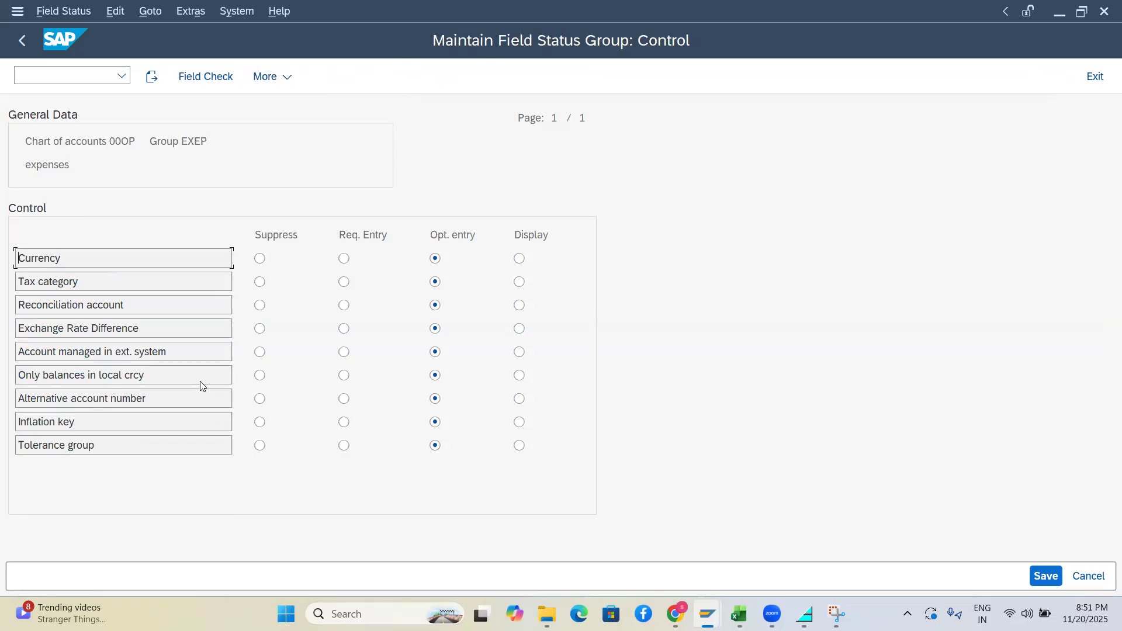
key(alt+Tab)
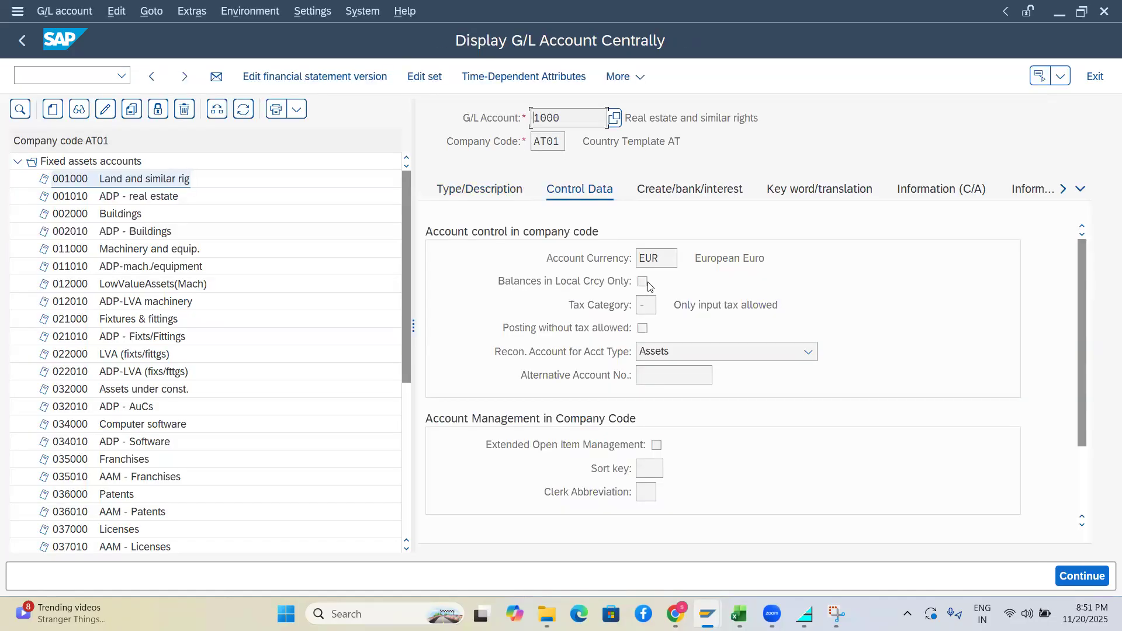
key(alt+Tab)
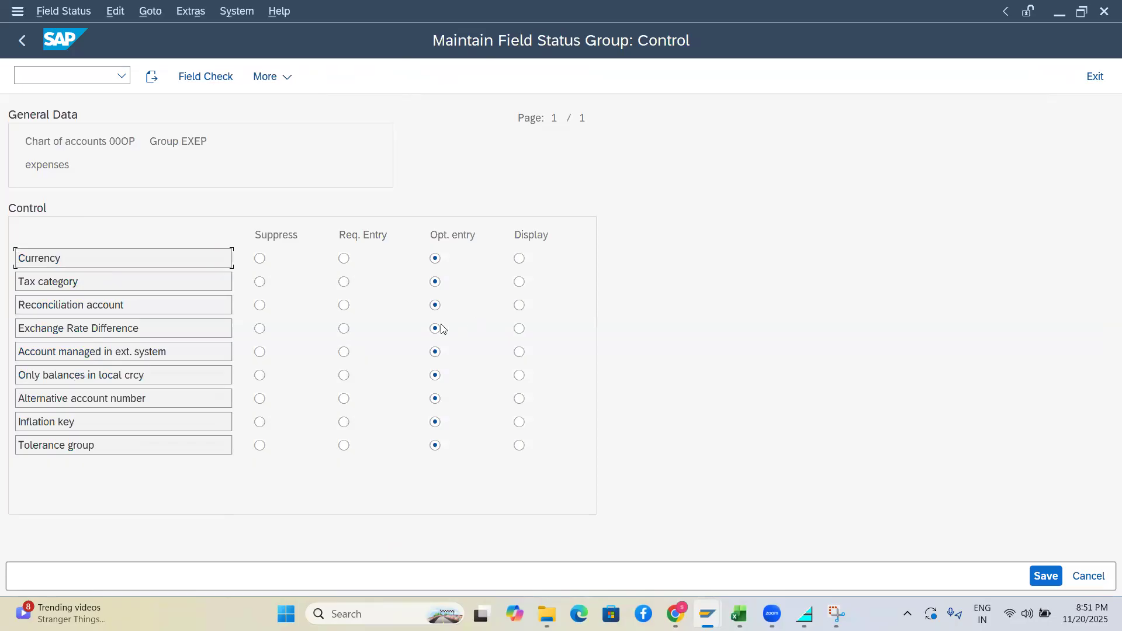
key(alt+Tab)
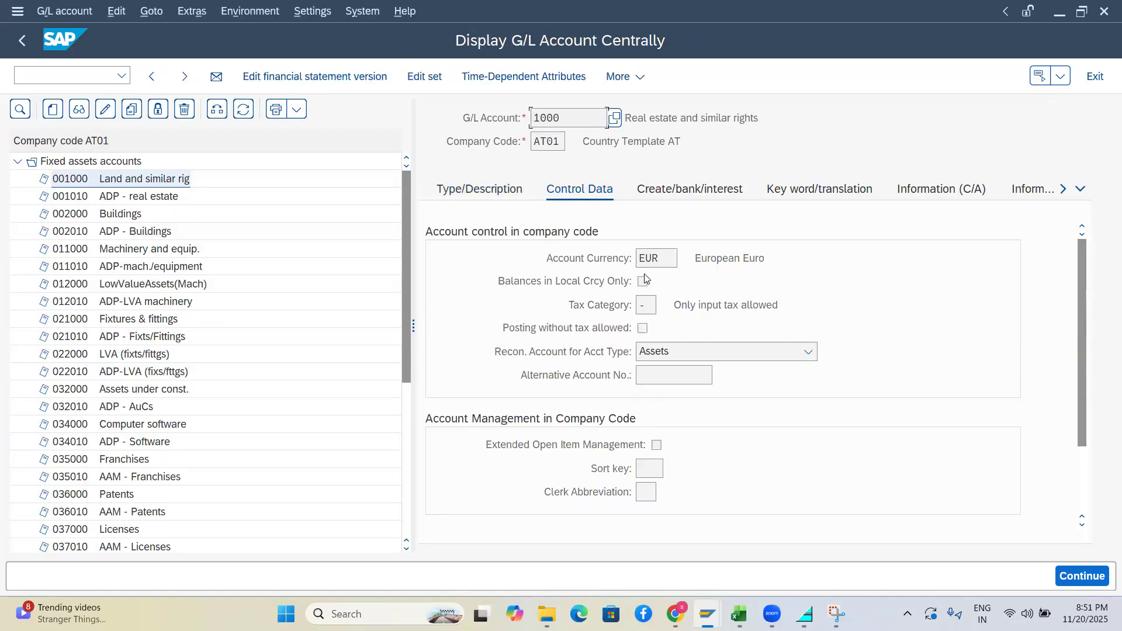
key(alt+Tab)
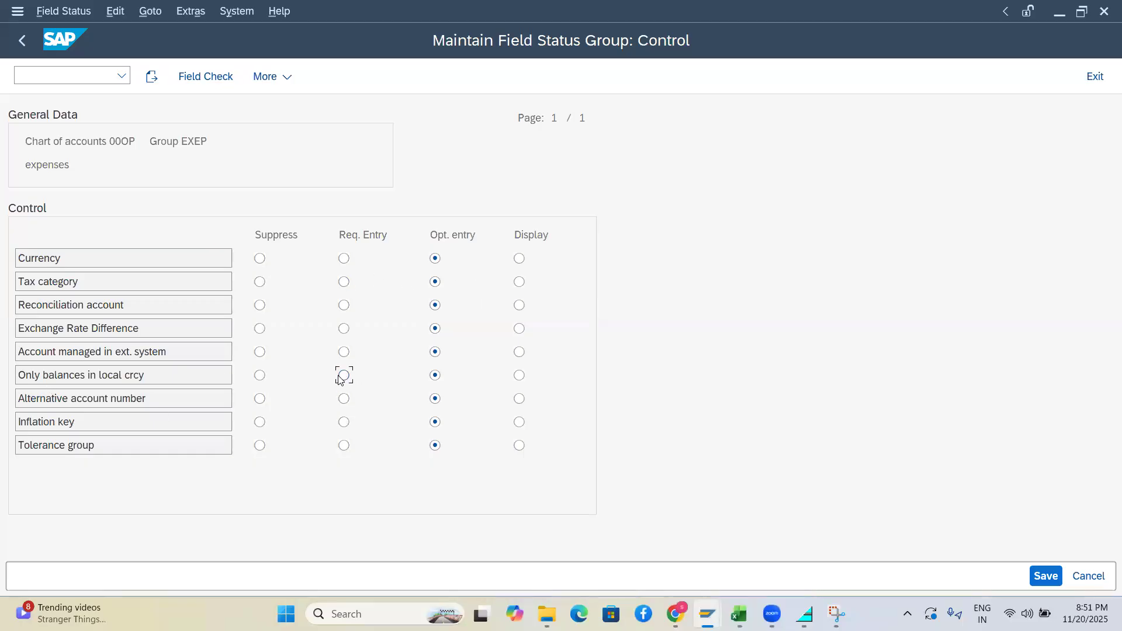
key(alt+Tab)
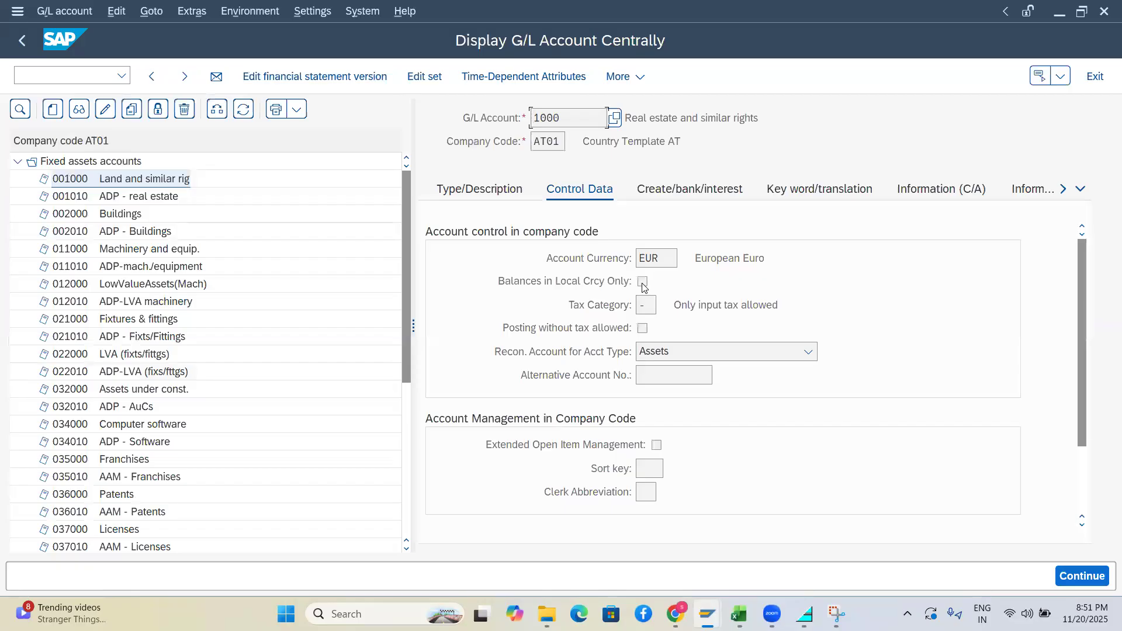
key(alt+Tab)
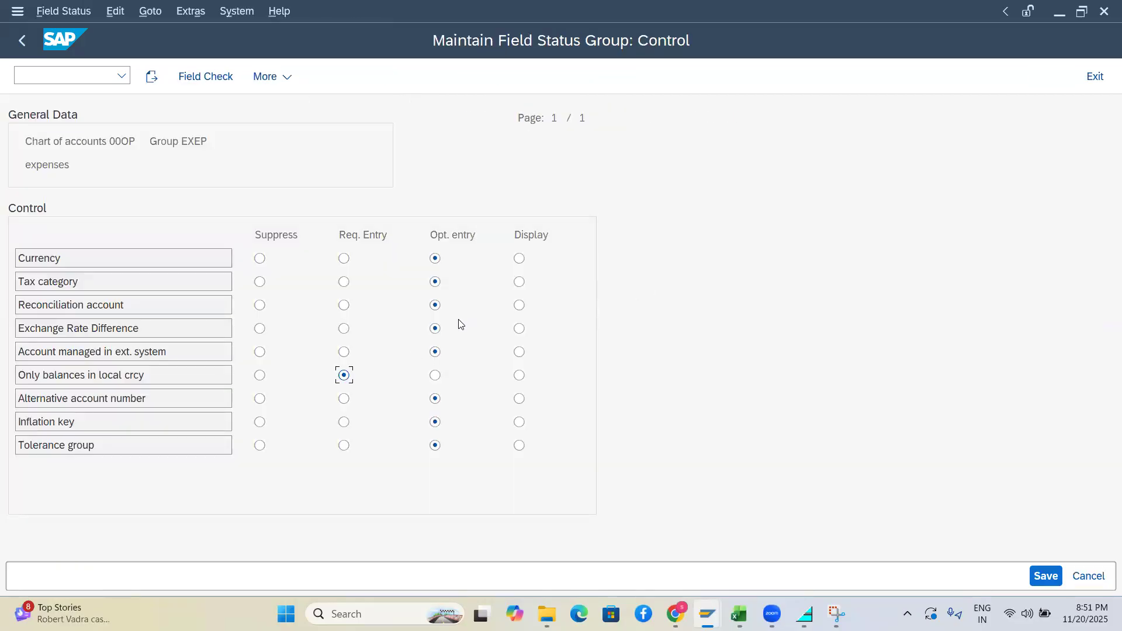
key(alt+Tab)
key(alt+Tab)
key(alt+Tab)
key(alt+Tab)
key(alt+Tab)
key(alt+Tab)
Save the EXEP field status group with all control fields as optional entry
key(alt+f)
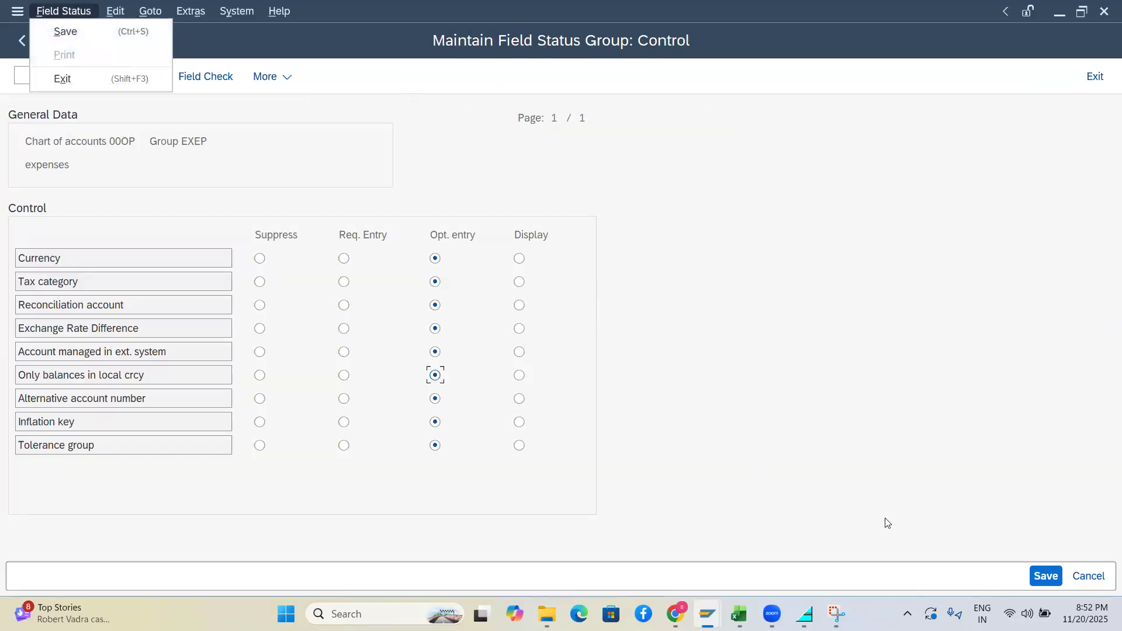
click(1046, 576)
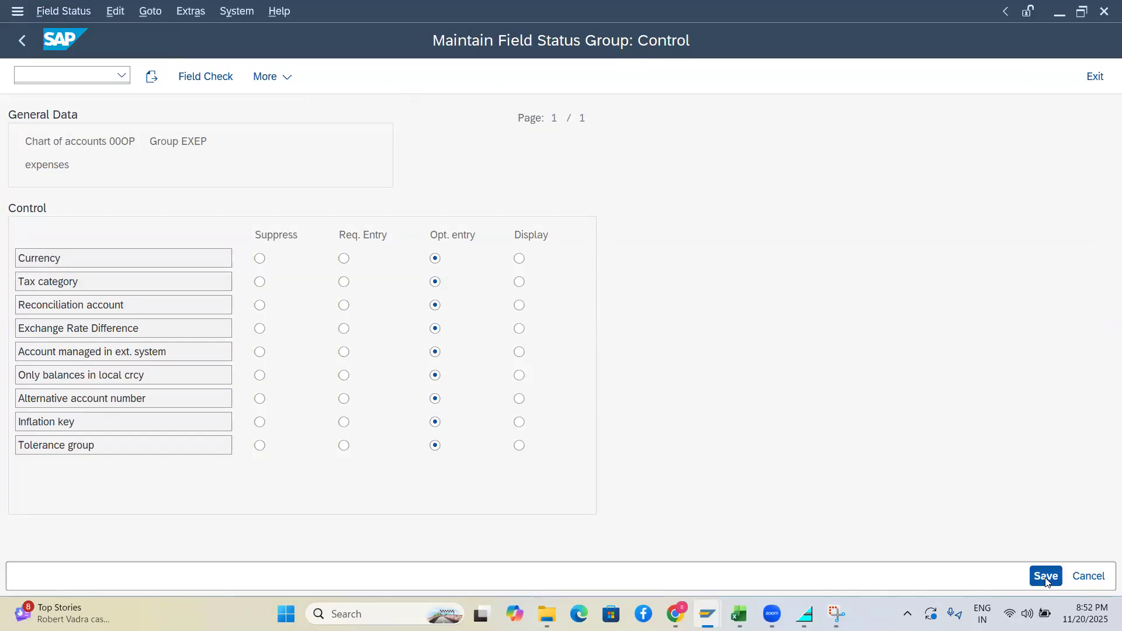
key(alt+Tab)
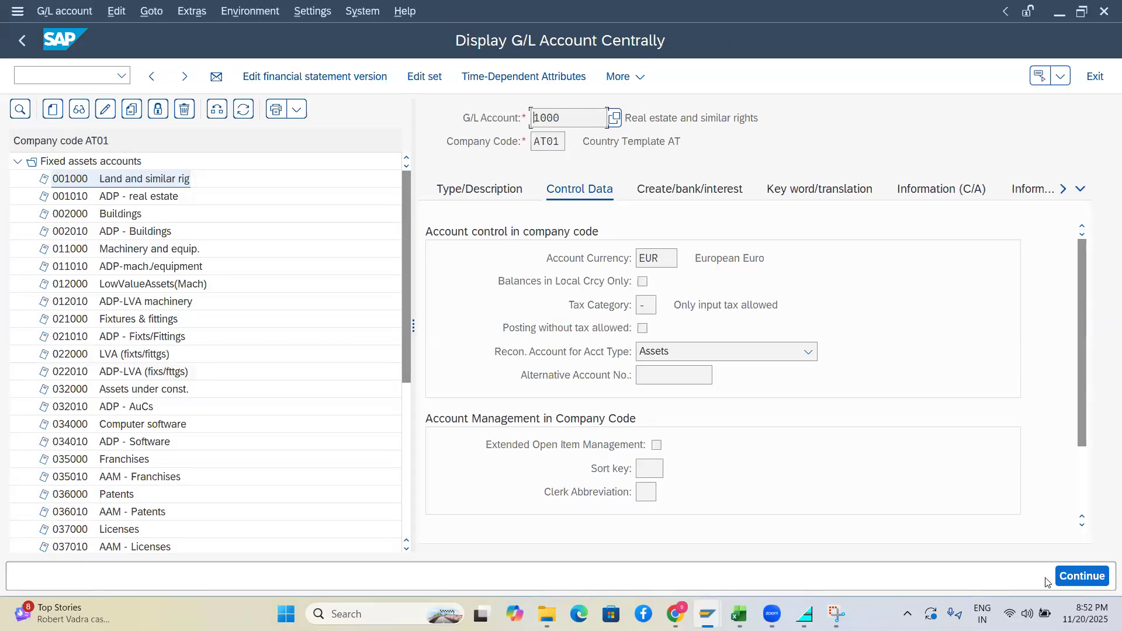
key(alt+Tab)
key(Tab)
key(Tab)
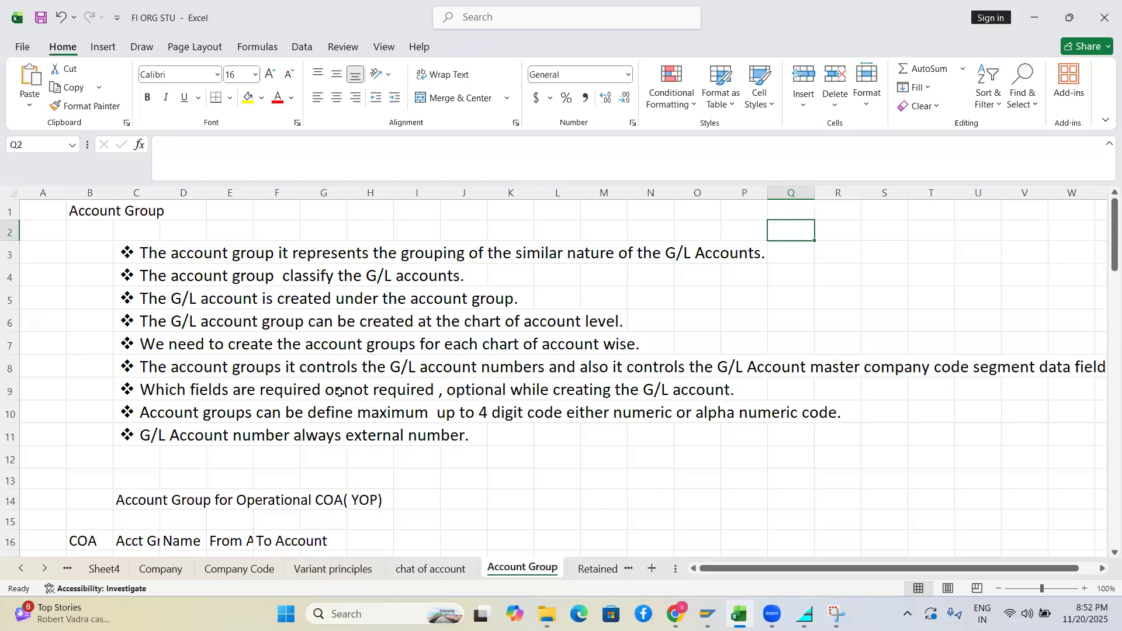
Scroll the Account Group sheet down to row 14, then return to the SAP G/L account groups
click(1105, 239)
drag(1105, 239, 1105, 283)
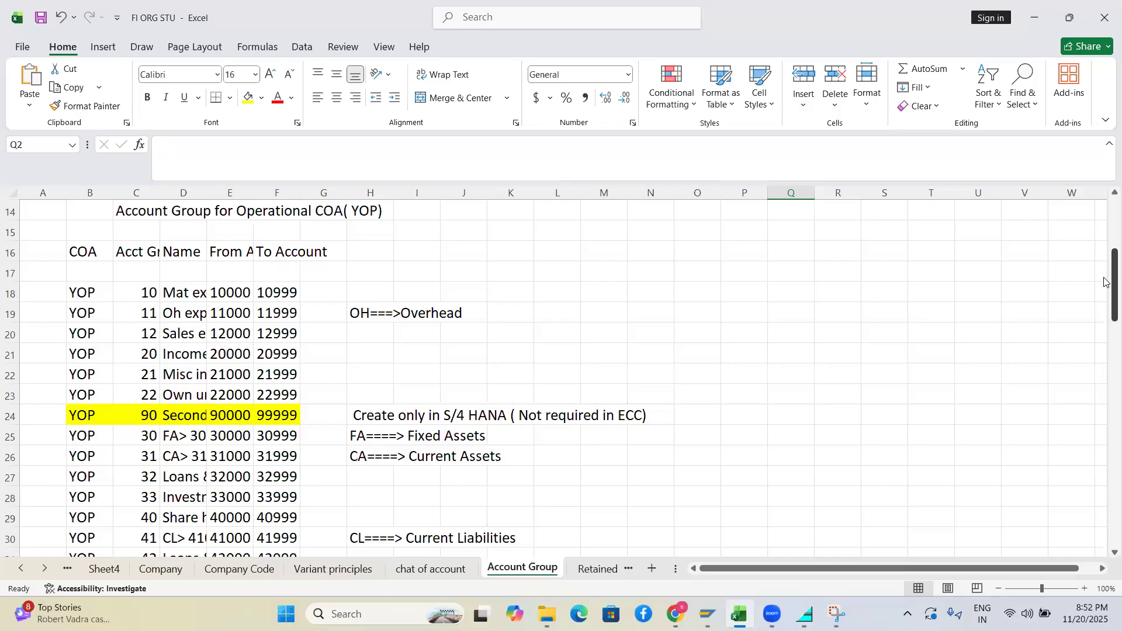
key(alt+Tab)
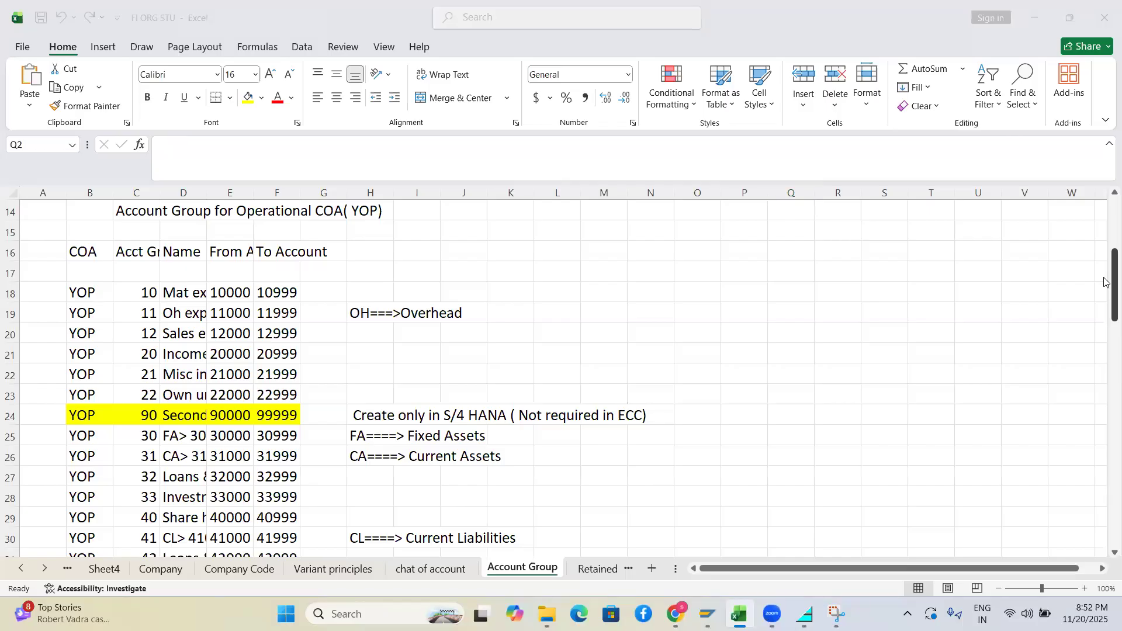
key(alt+Tab)
key(alt+Tab)
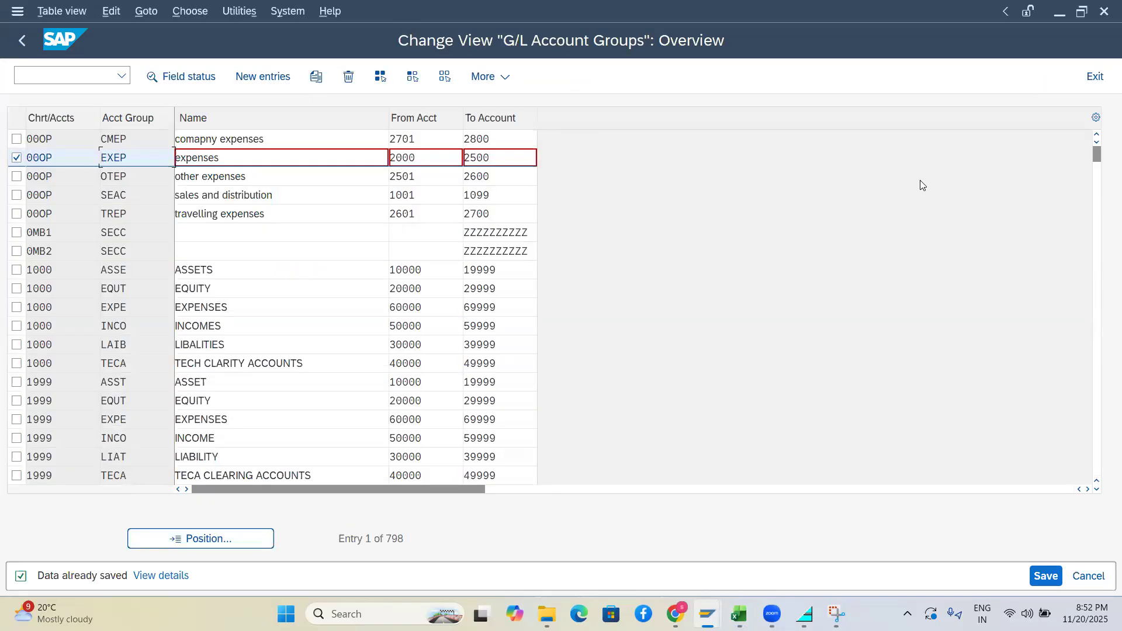
Review the EXEP row's chart code, group code, From Acct 2000 and To Account 2500
drag(418, 158, 364, 158)
click(16, 158)
double_click(36, 157)
drag(60, 160, 25, 156)
drag(127, 158, 114, 159)
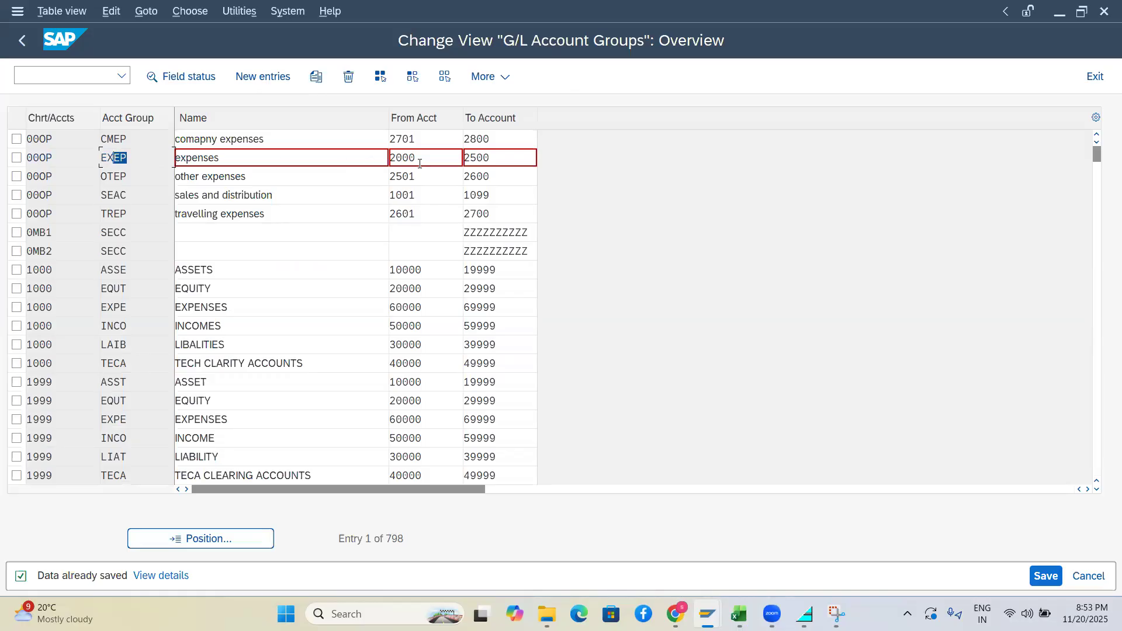
drag(509, 158, 459, 157)
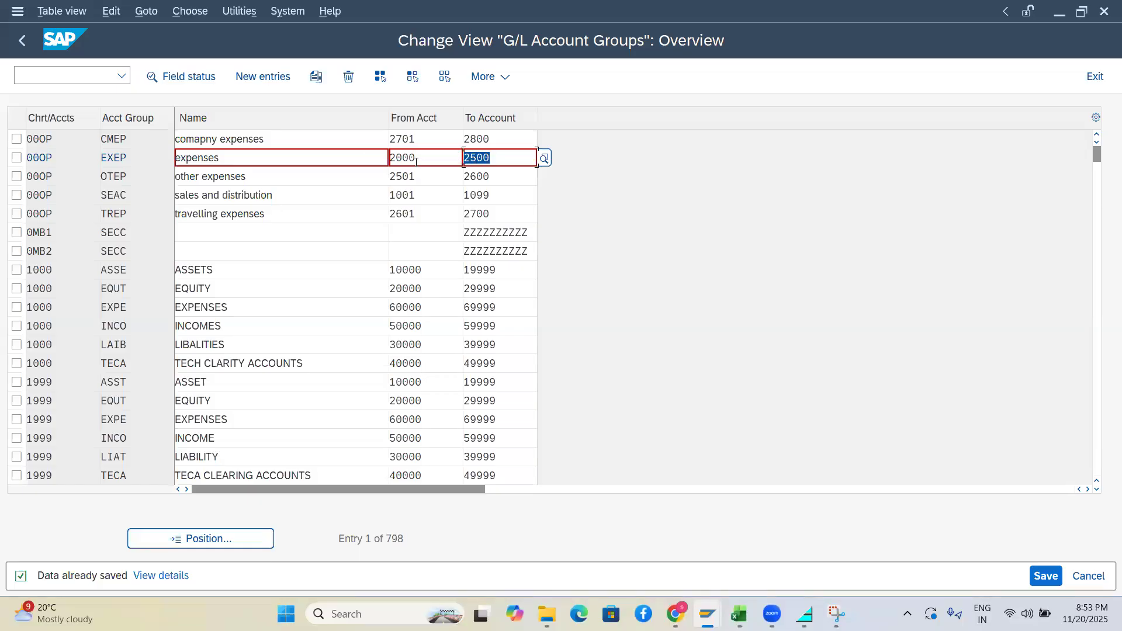
drag(416, 162, 409, 162)
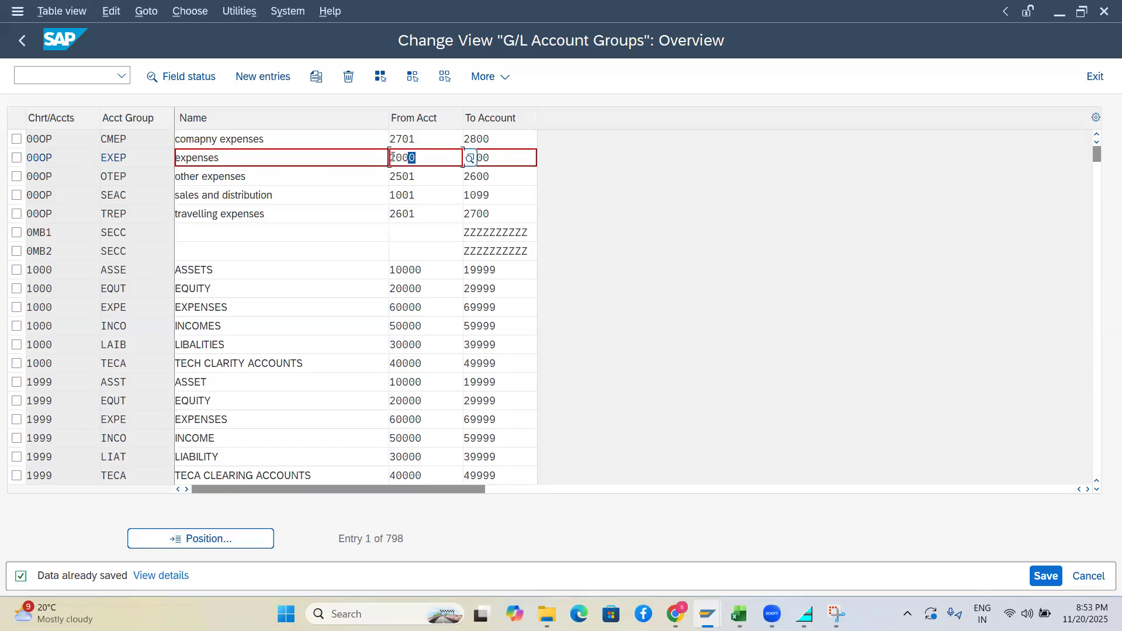
Insert a 3 before EXEP's From Acct 2000, making it 32000, and submit
click(392, 158)
text(3)
key(BackSpace)
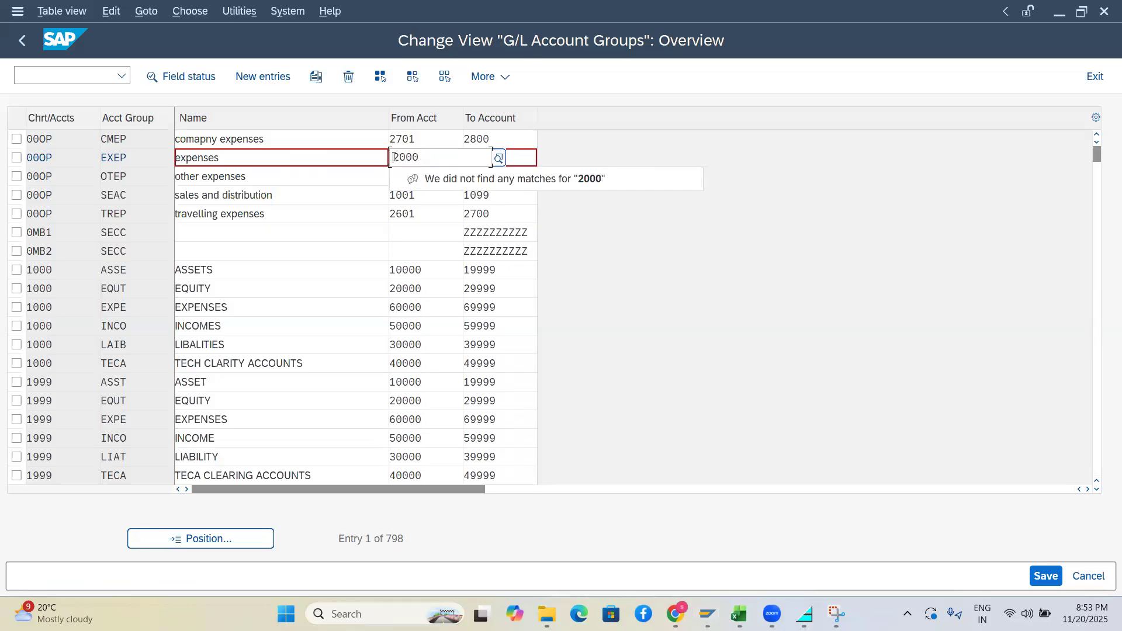
click(392, 158)
text(3)
click(602, 150)
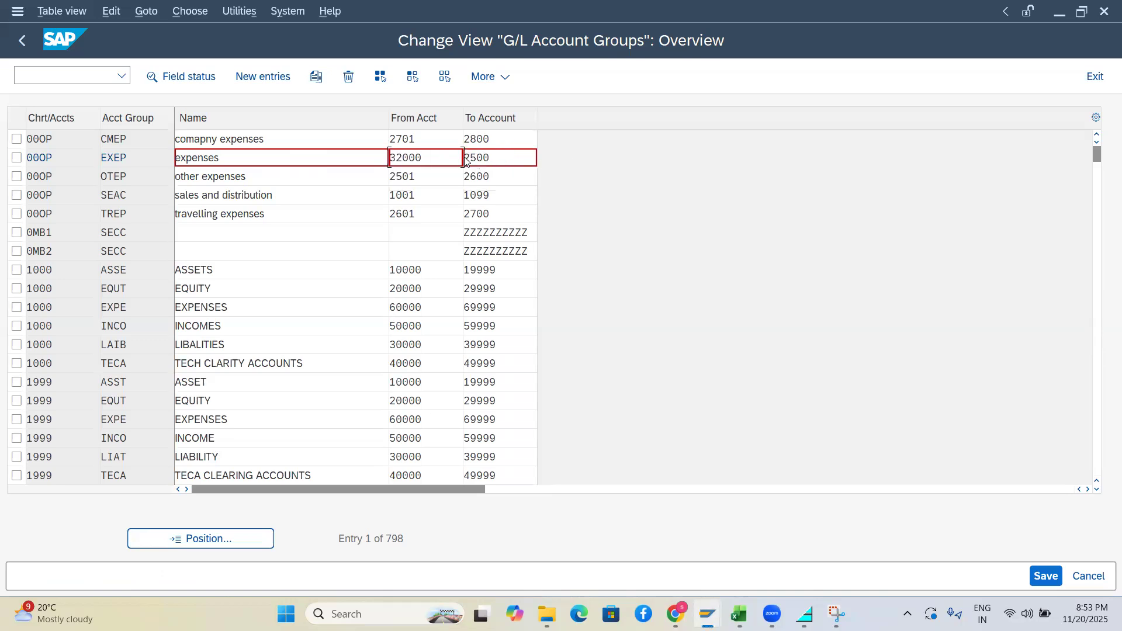
key(Return)
click(492, 143)
Compare EXEP's new 32000 with the SEAC group's account range 1001–1099
double_click(412, 159)
double_click(415, 196)
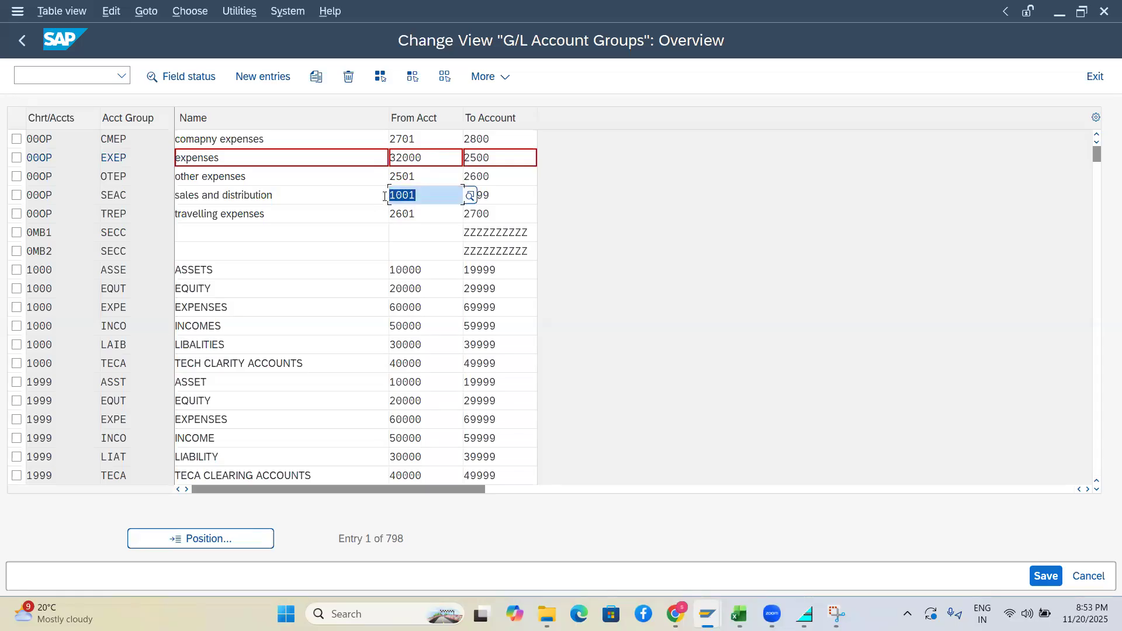
double_click(502, 194)
drag(481, 195, 470, 197)
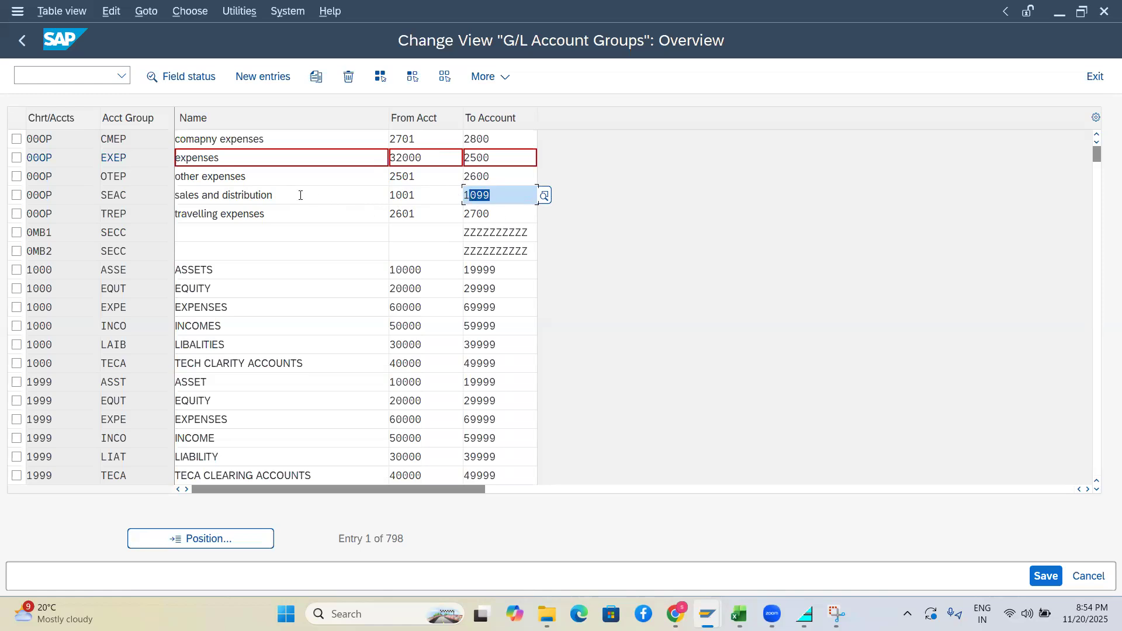
drag(280, 195, 228, 193)
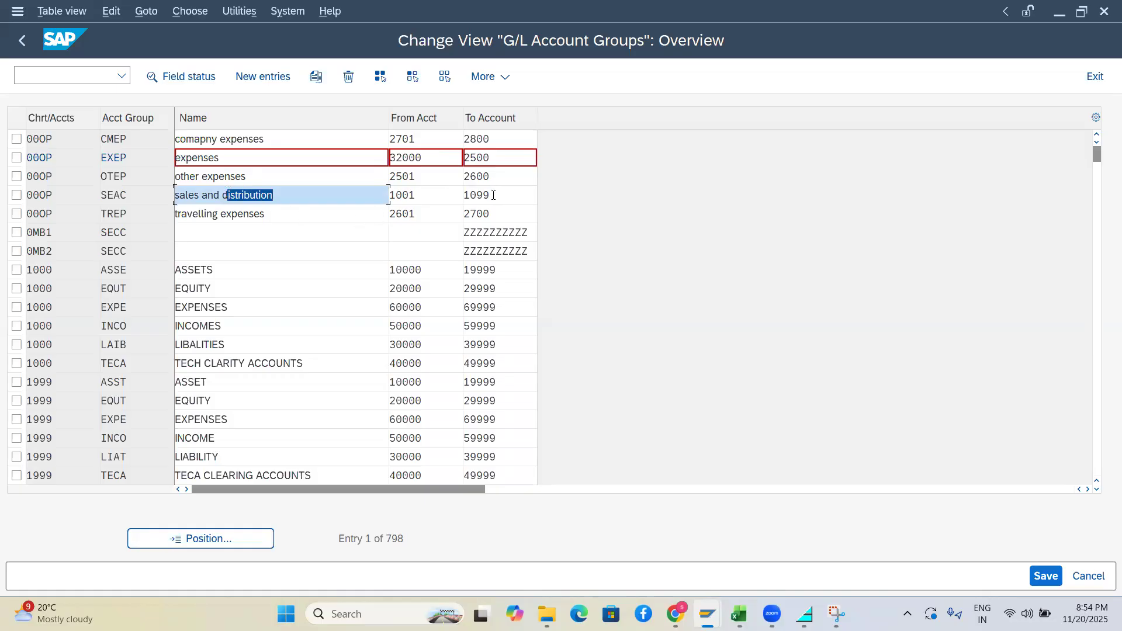
Delete the extra digit so EXEP's From Acct reads 3200, and mark the EXEP row
click(397, 157)
key(BackSpace)
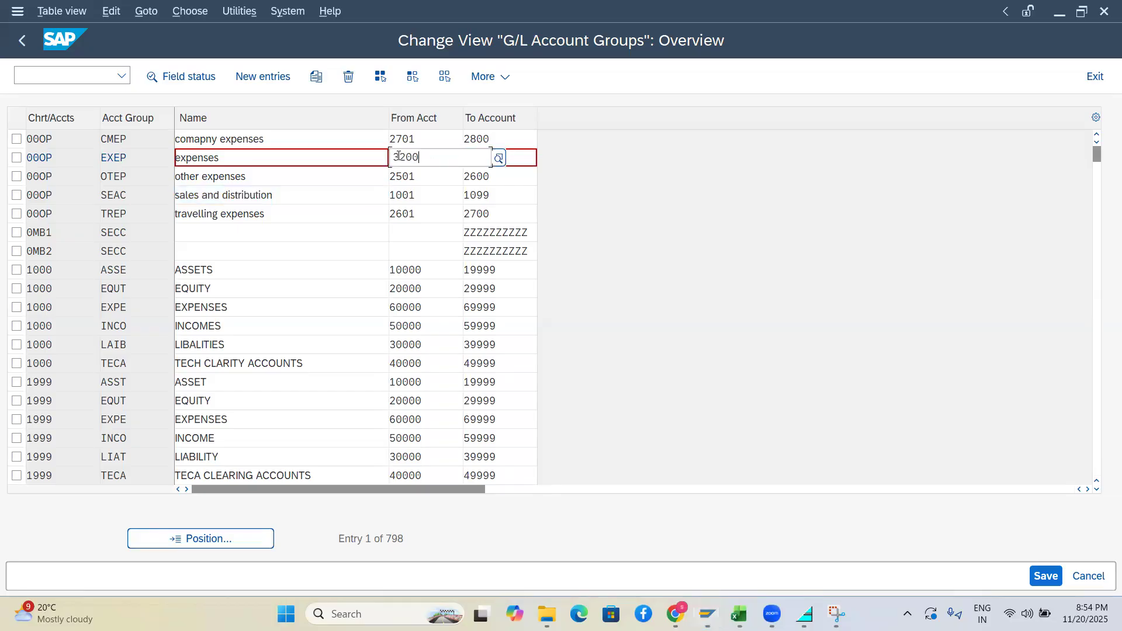
key(Tab)
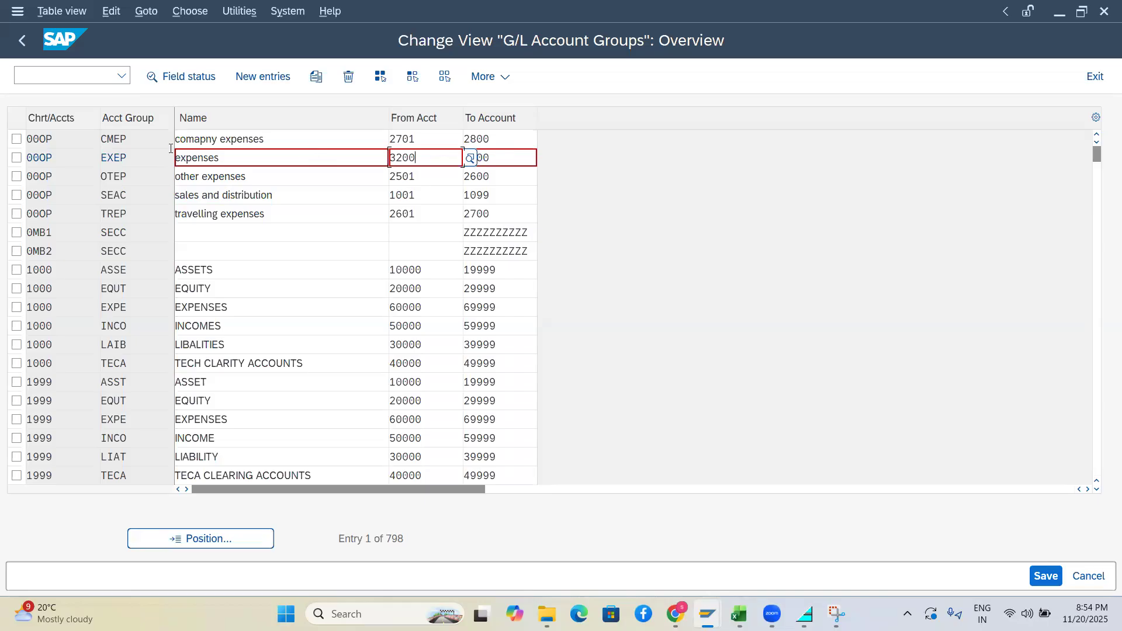
click(17, 158)
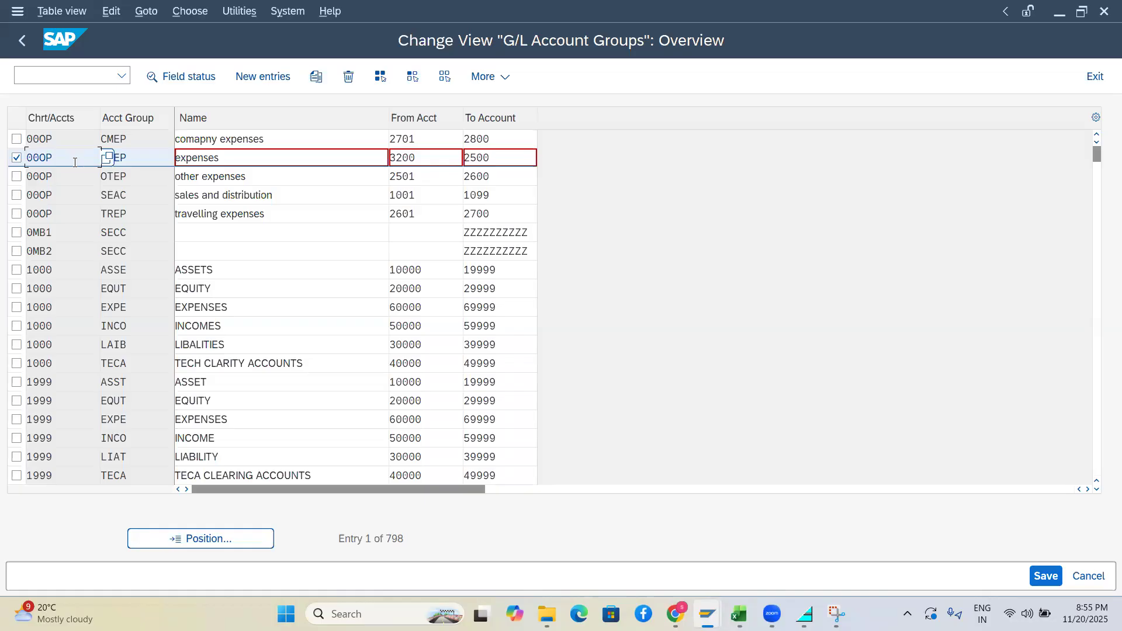
double_click(34, 159)
Highlight EXEP's chart of accounts code and flip between the account groups and G/L account 1000 windows
drag(57, 161, 26, 158)
key(alt+Tab)
key(alt+Tab)
key(alt+Tab)
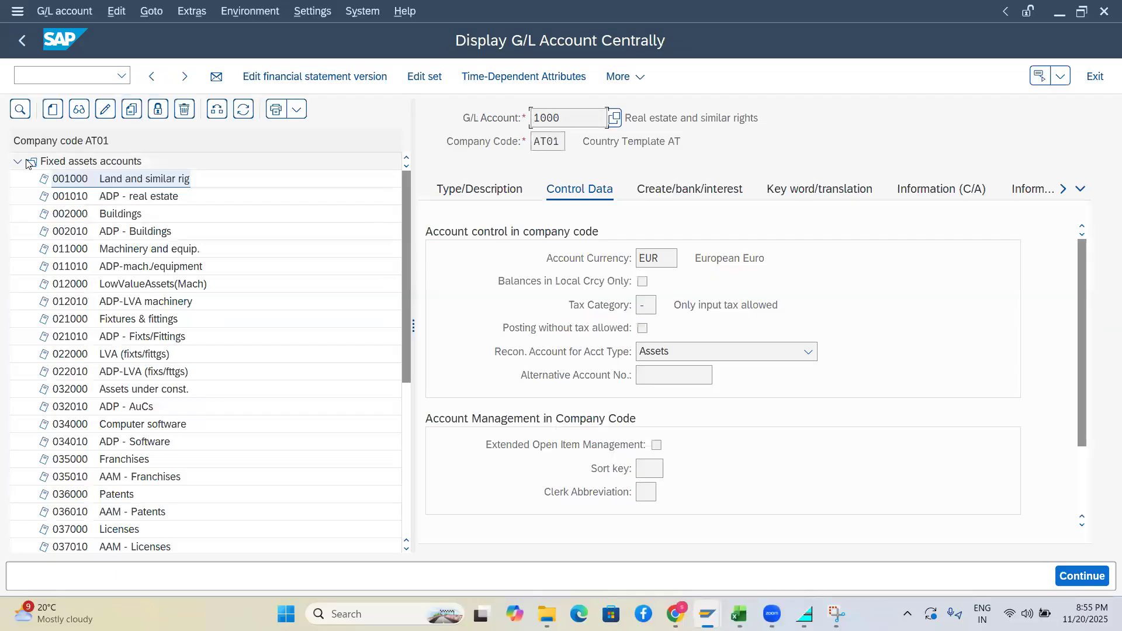
key(alt+Tab)
key(alt+Tab)
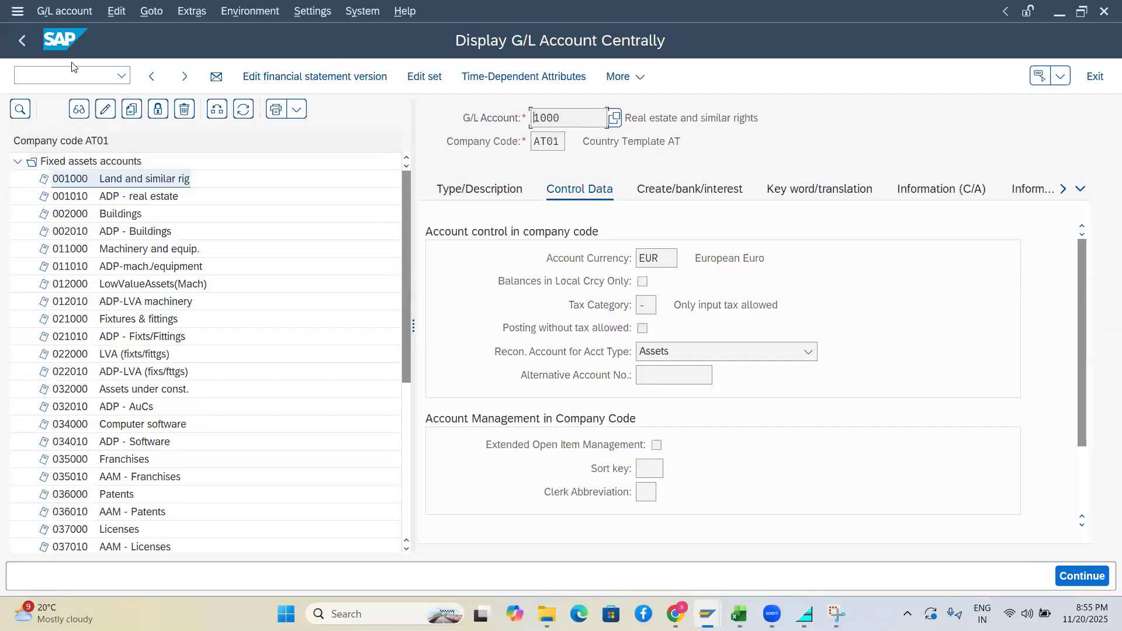
click(70, 77)
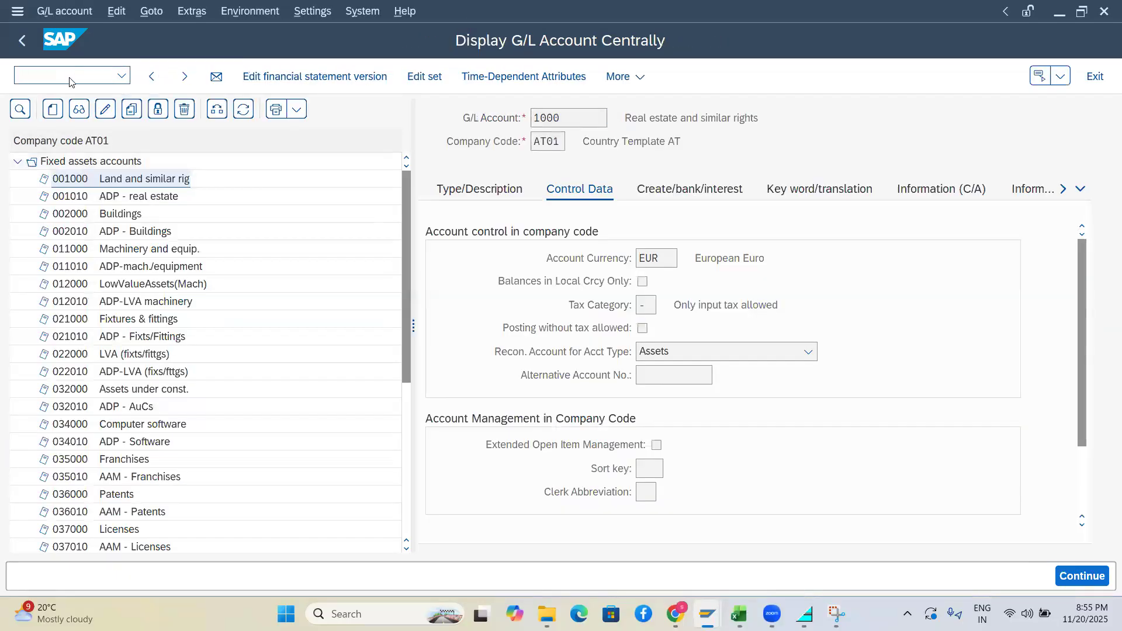
key(alt+Tab)
key(alt+Tab)
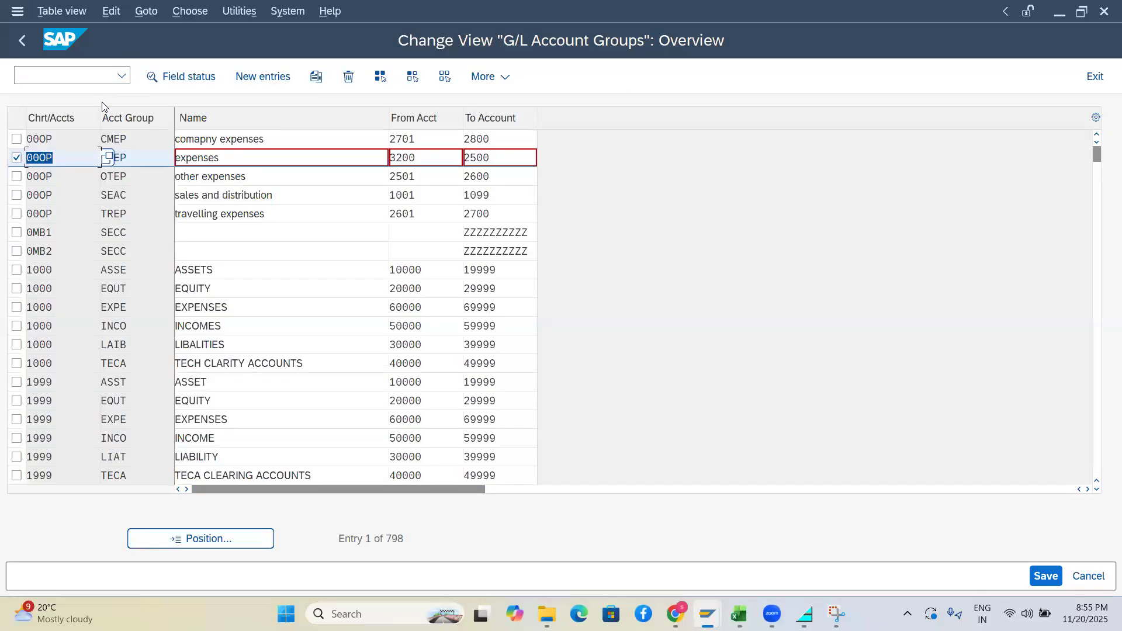
Discard the invalid EXEP edit with /n and run OBD3
click(257, 79)
click(71, 76)
key(BackSpace)
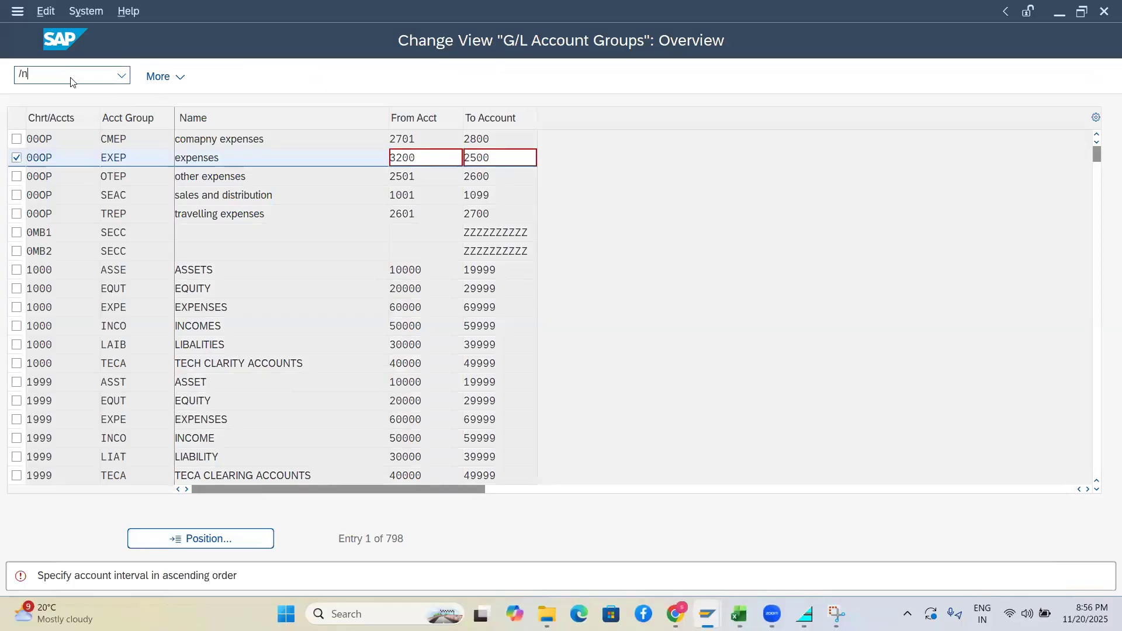
key(Return)
text(obd3)
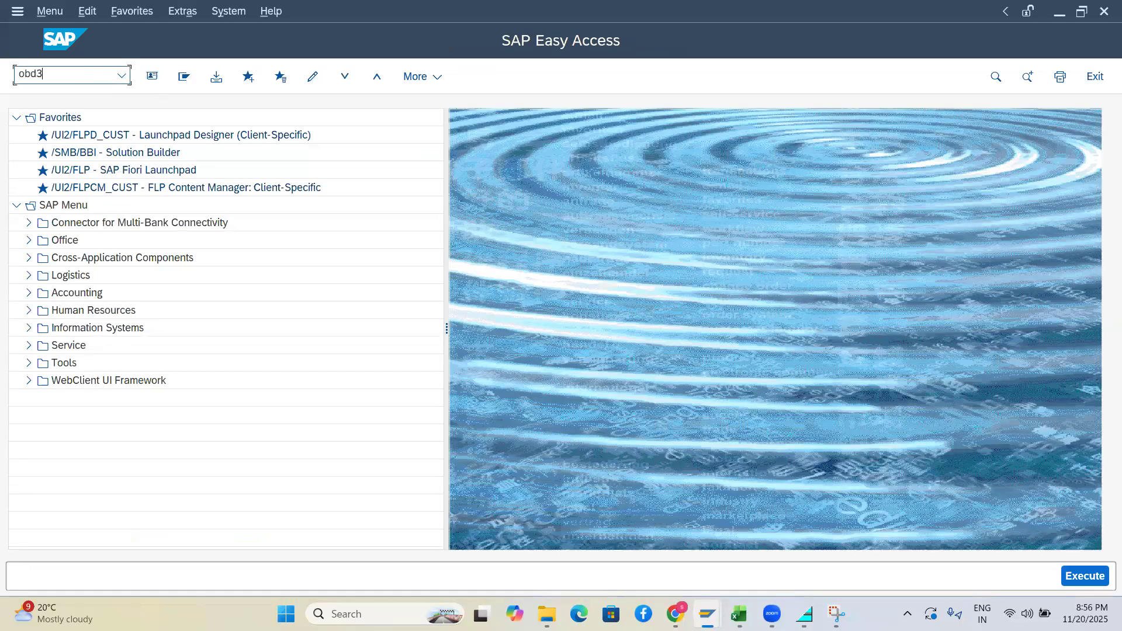
key(Return)
Reopen G/L account groups with /nOBD4 and start new entries
text(/n)
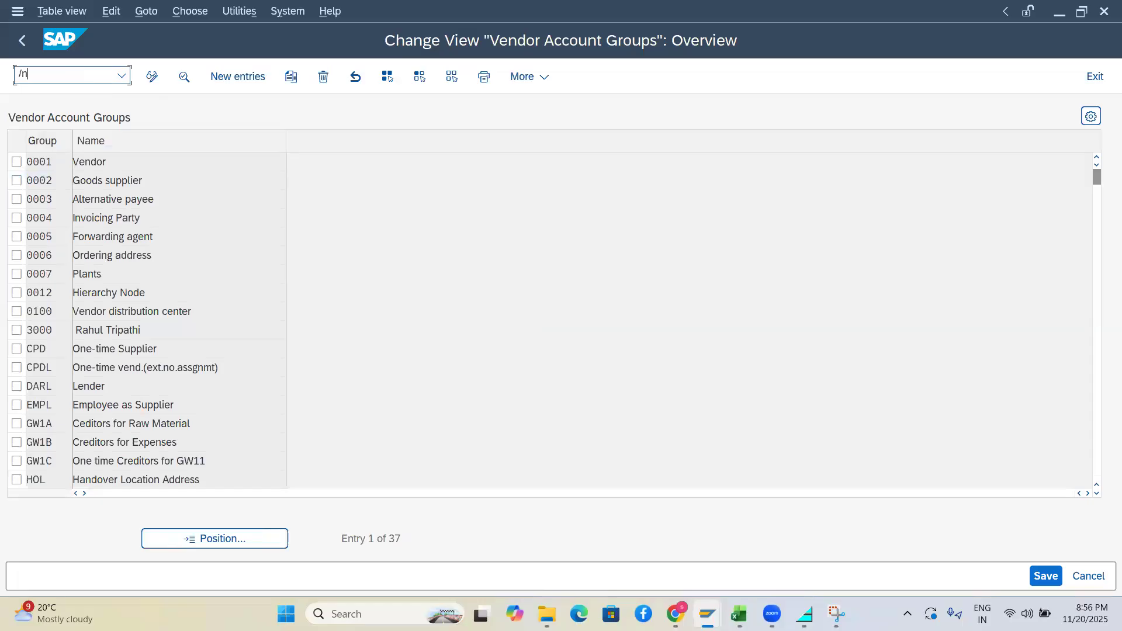
text(obd4)
key(Return)
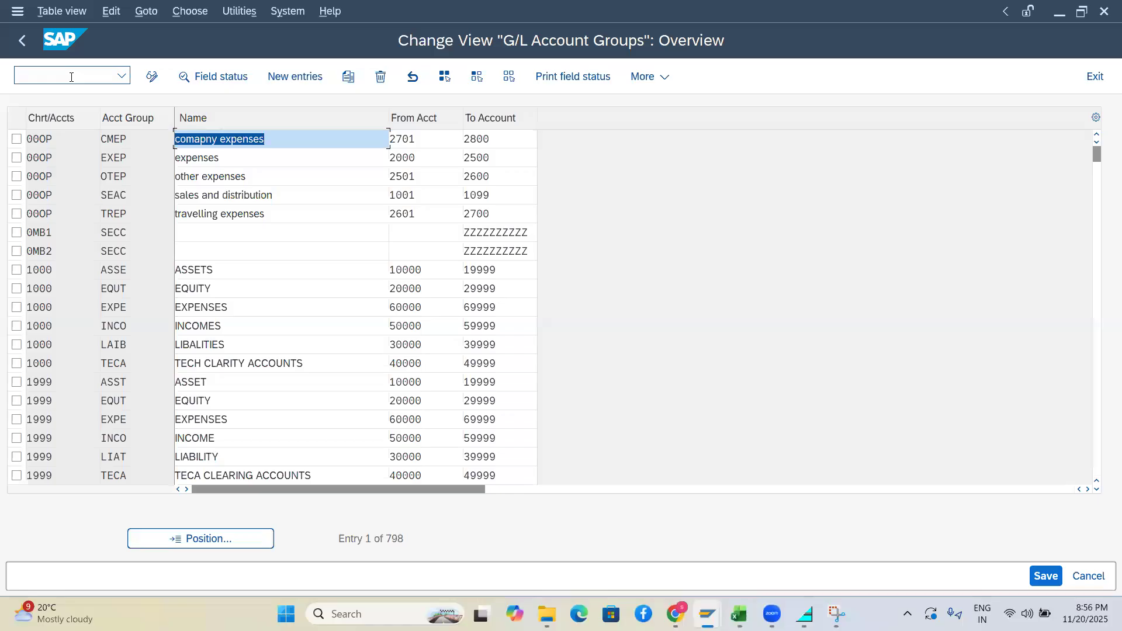
click(290, 79)
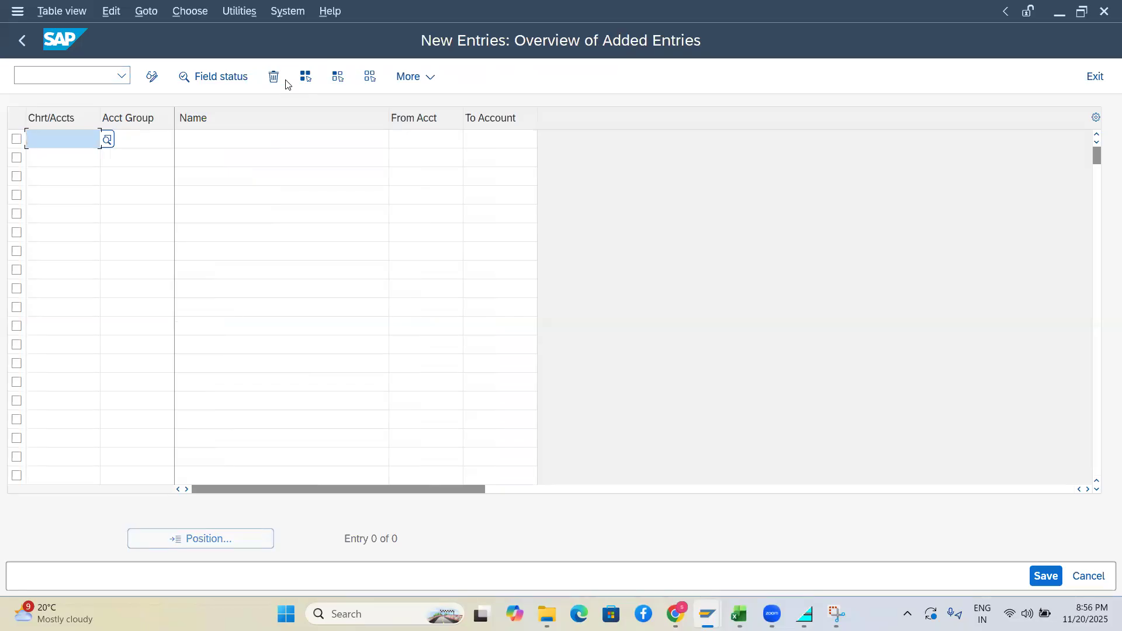
Enter chart of accounts BHCA and account group code SHCP in the new row
text(nhv=c)
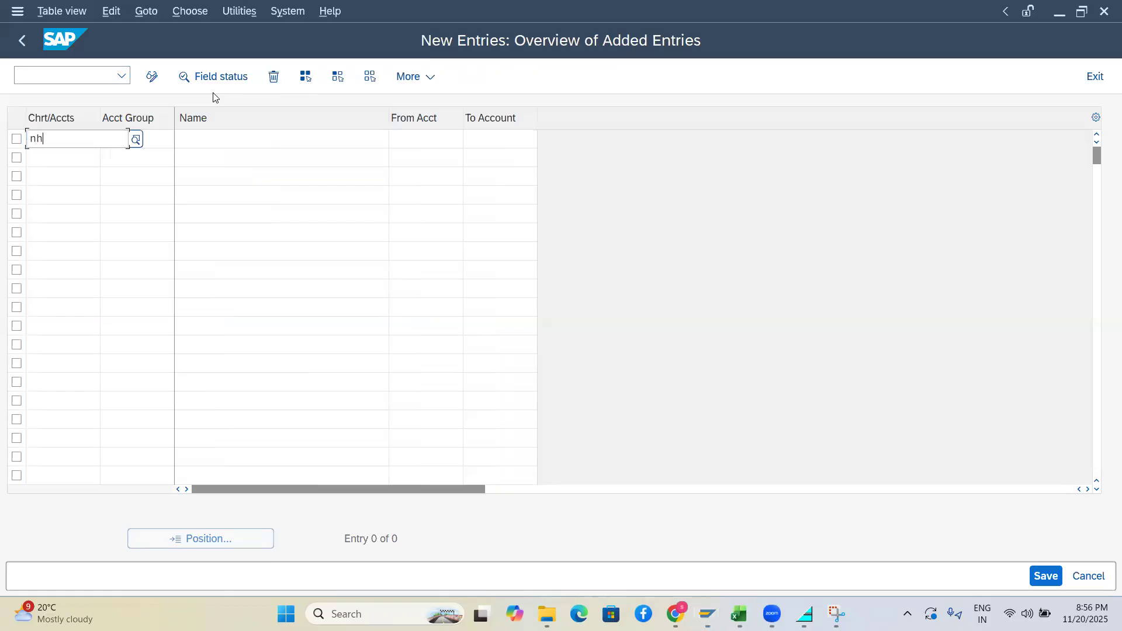
key(BackSpace)
key(BackSpace)
key(BackSpace)
key(BackSpace)
key(BackSpace)
text(bhca)
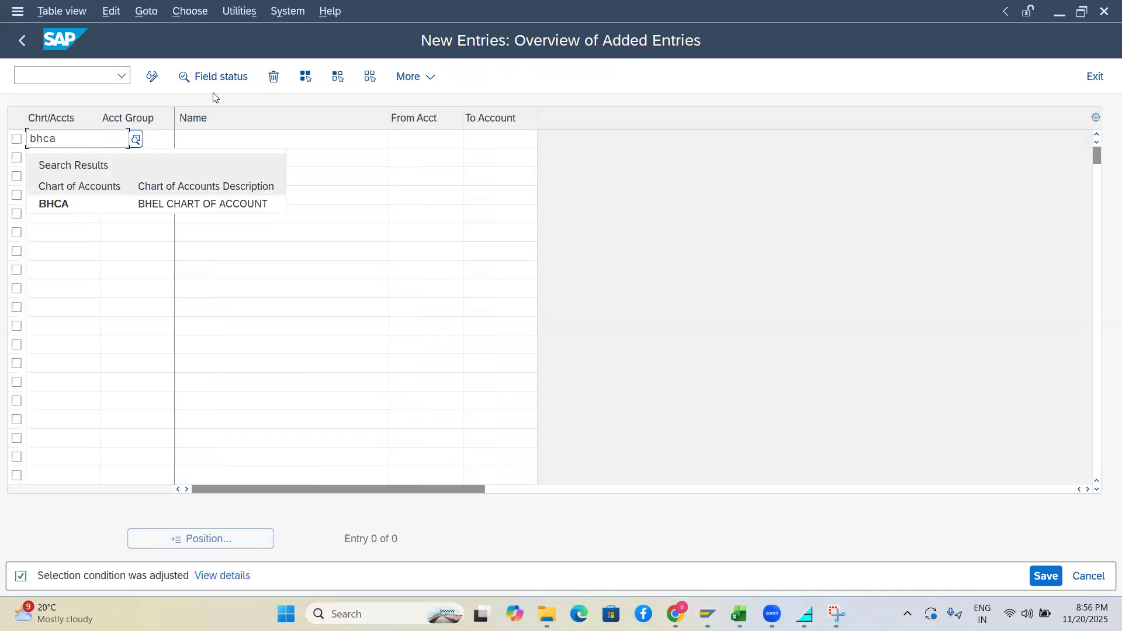
click(50, 204)
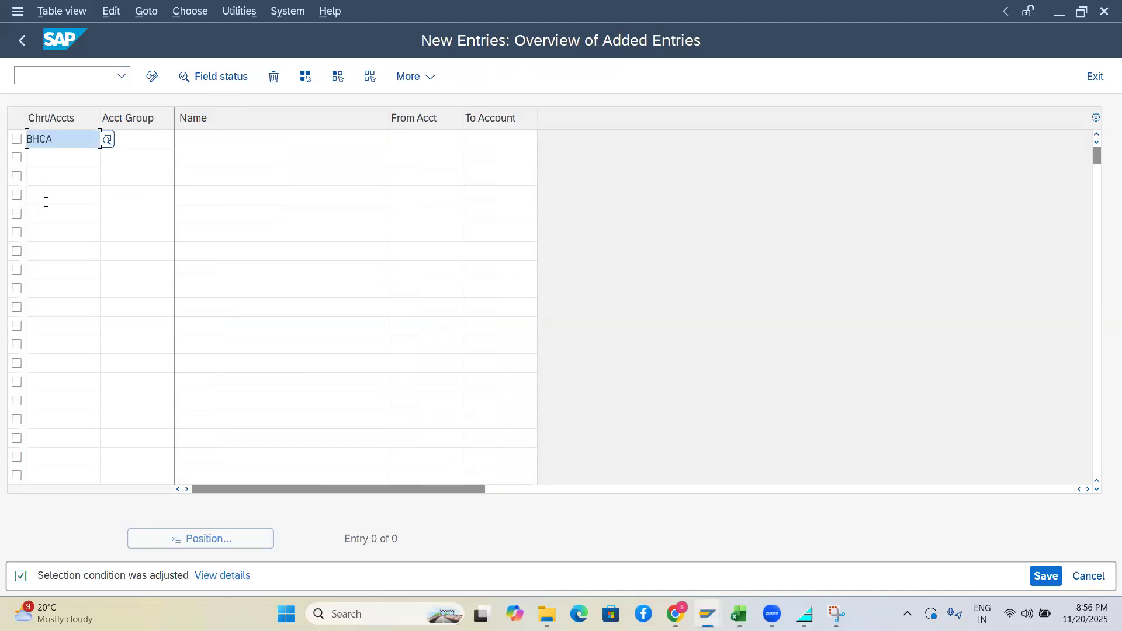
key(Tab)
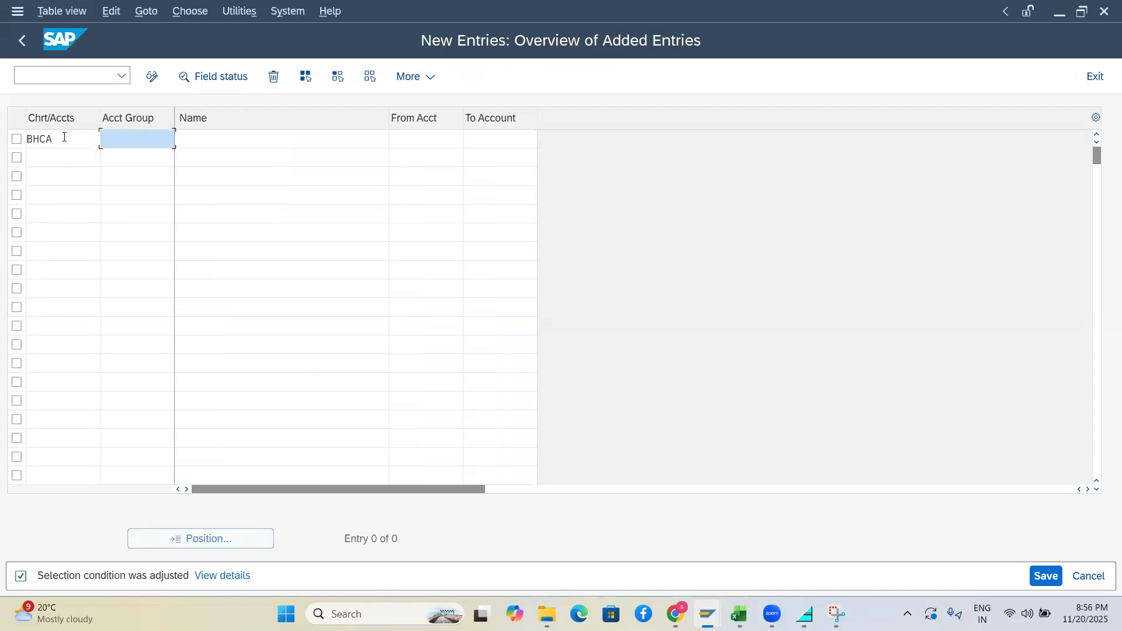
text(shcp)
key(BackSpace)
key(BackSpace)
key(BackSpace)
key(BackSpace)
text(SC)
key(BackSpace)
text(HCP)
key(Tab)
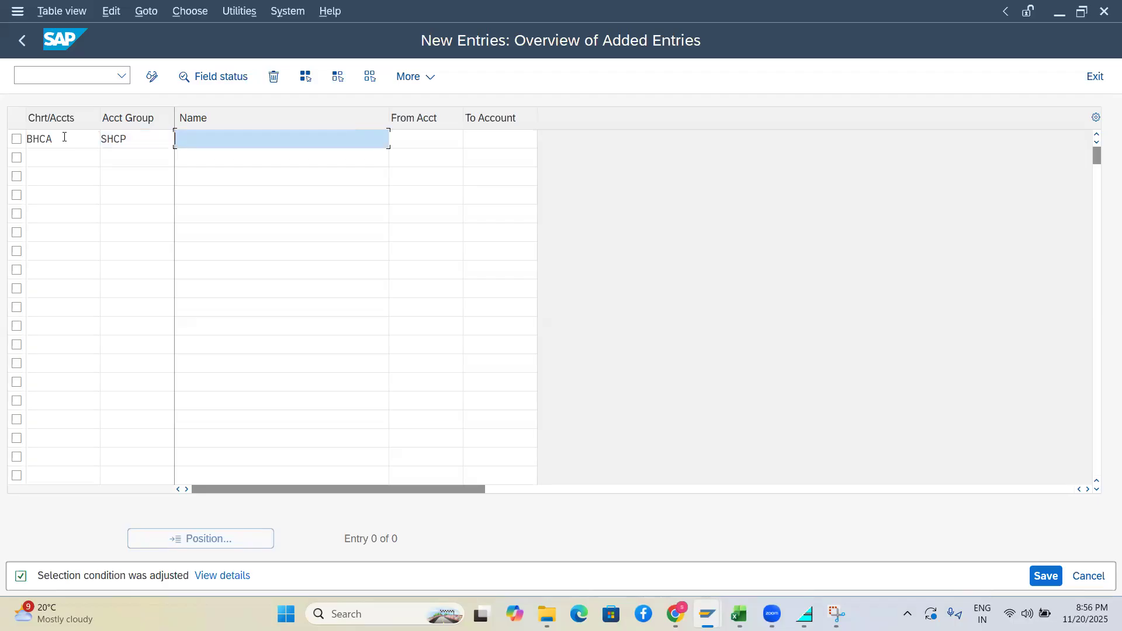
Name the group 'share capital' with account range 100000 to 109999
text(share capitla)
key(BackSpace)
key(BackSpace)
key(BackSpace)
text(al)
key(Tab)
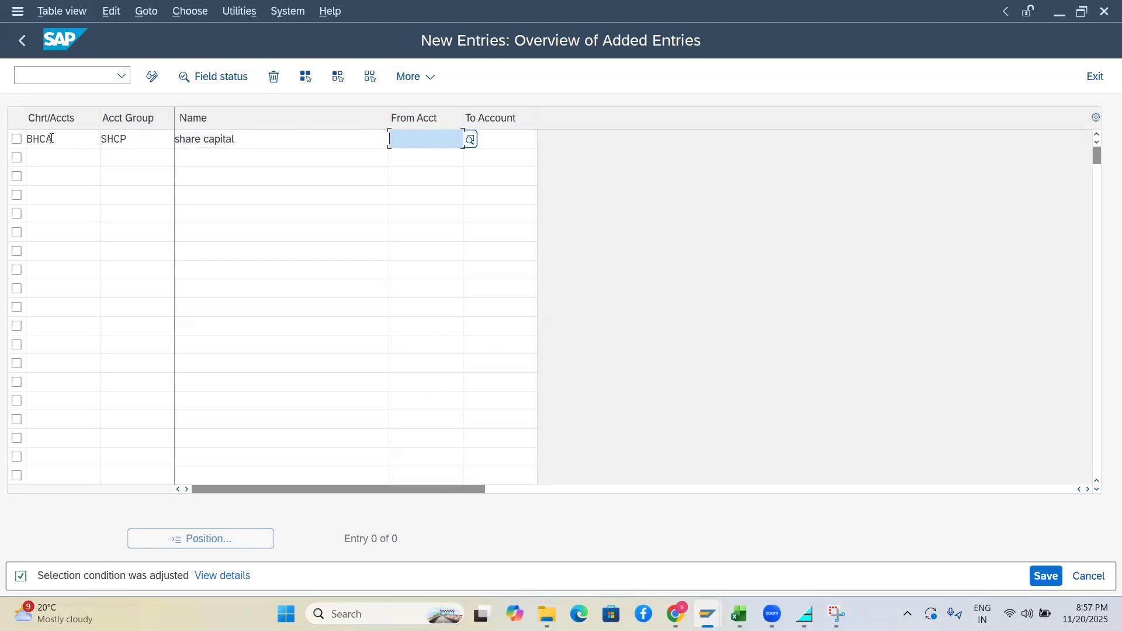
text(1000)
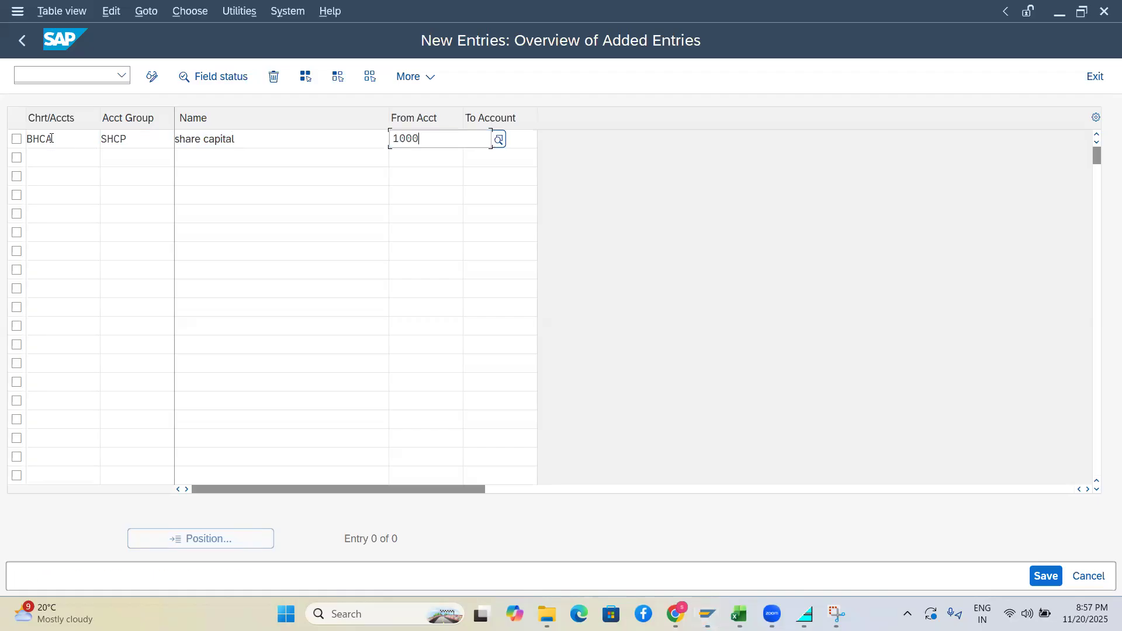
text(0)
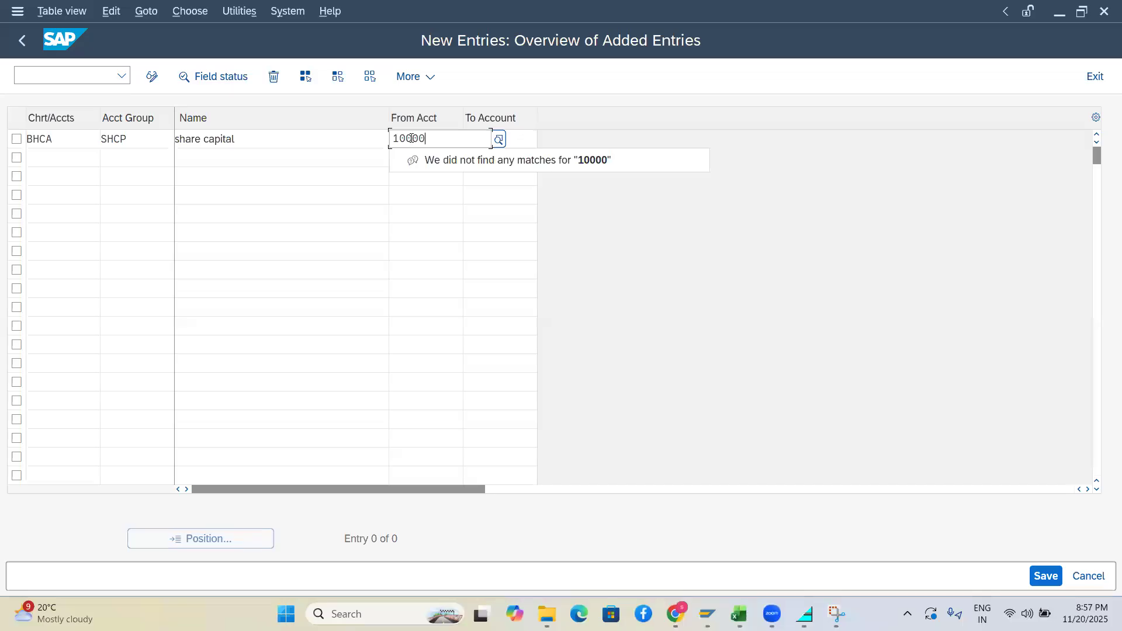
text(0)
key(Tab)
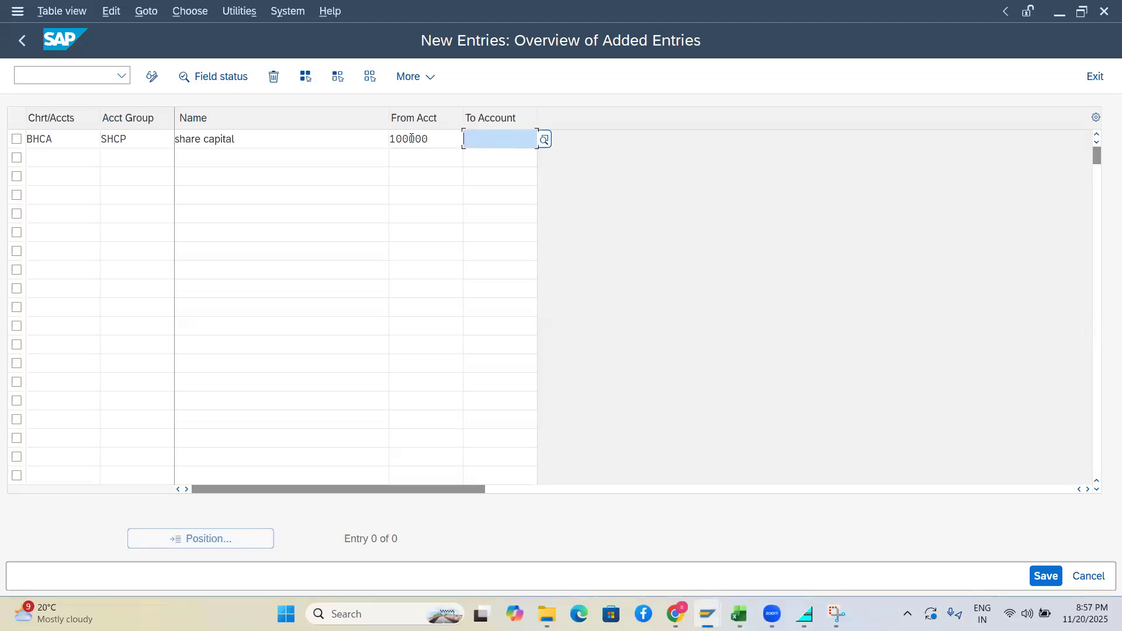
text(1099)
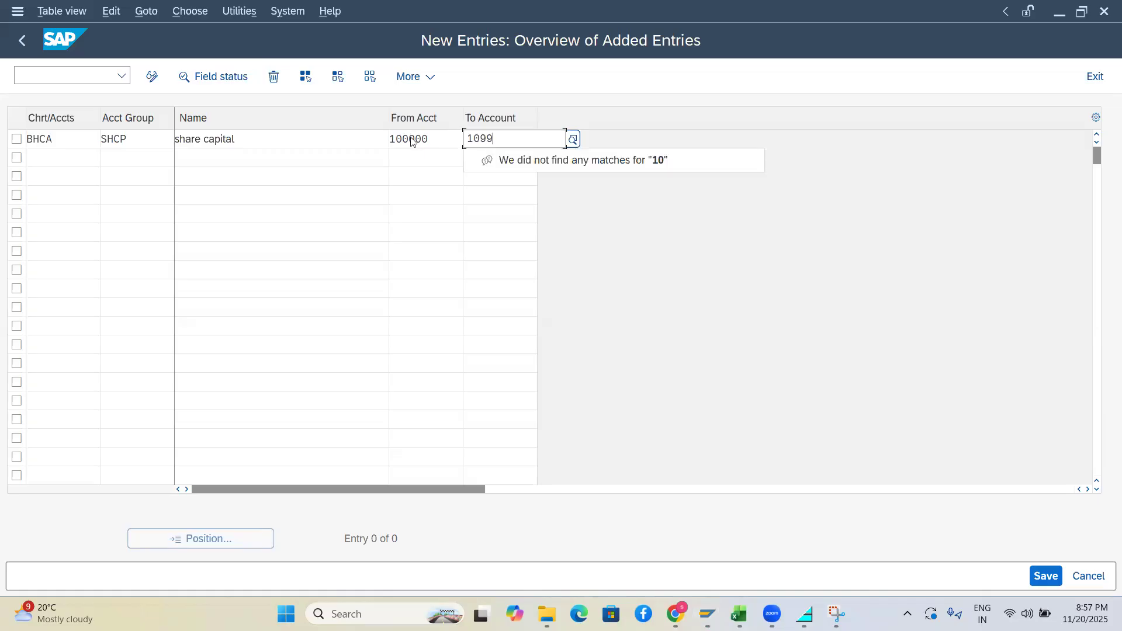
text(99)
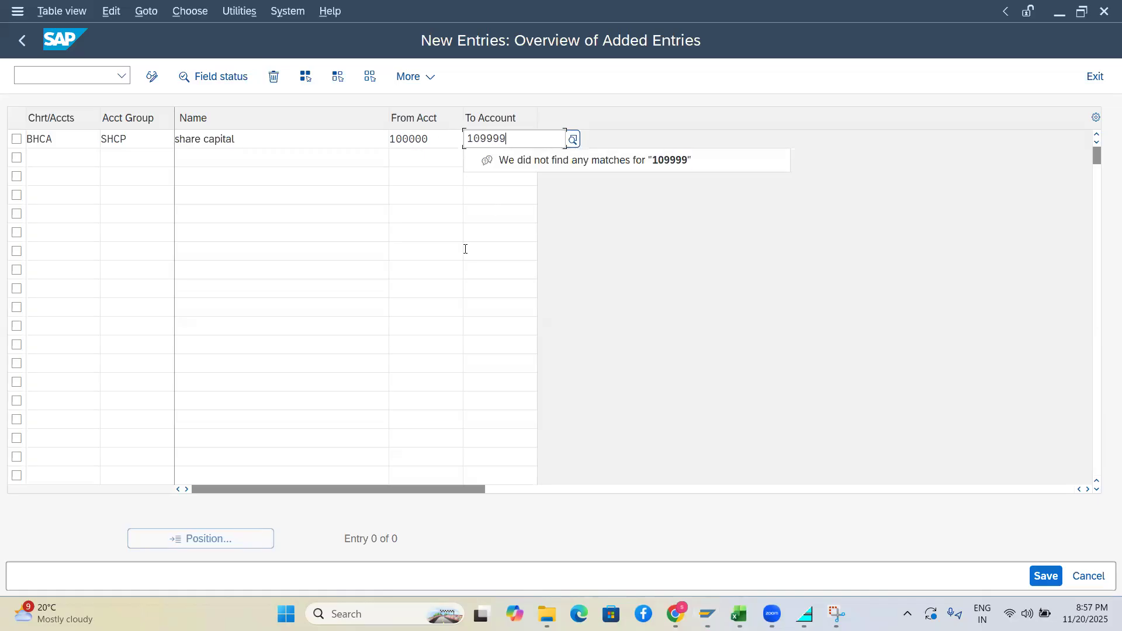
click(466, 249)
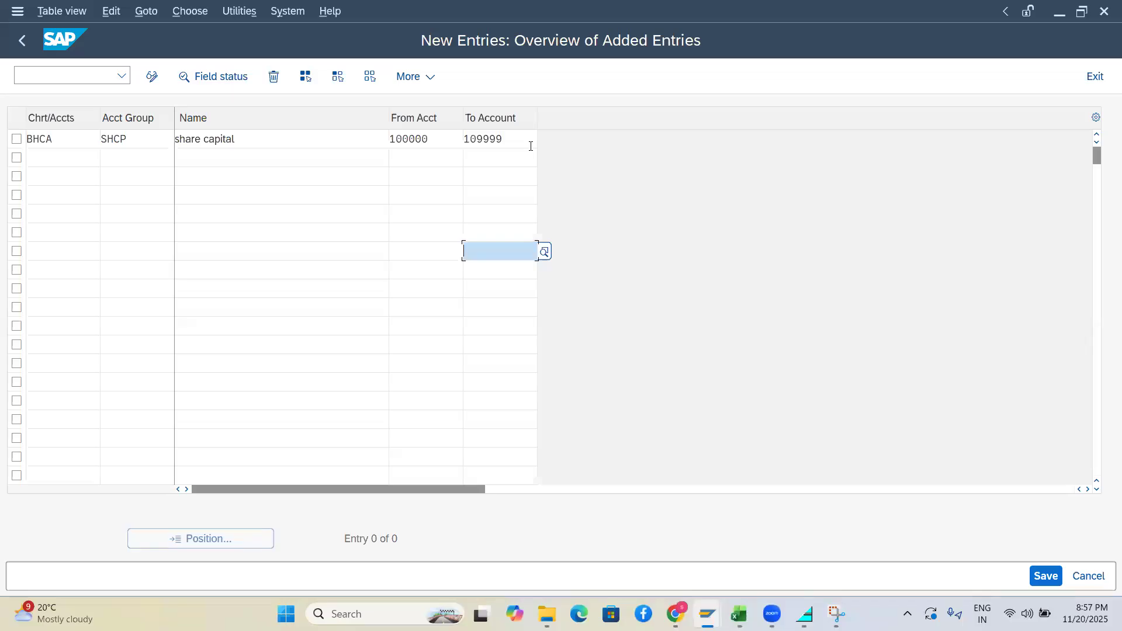
Copy BHCA into row 2, give it group code RSSP, and select row 1's 100000 to reuse
click(55, 155)
click(50, 140)
drag(9, 140, 1, 139)
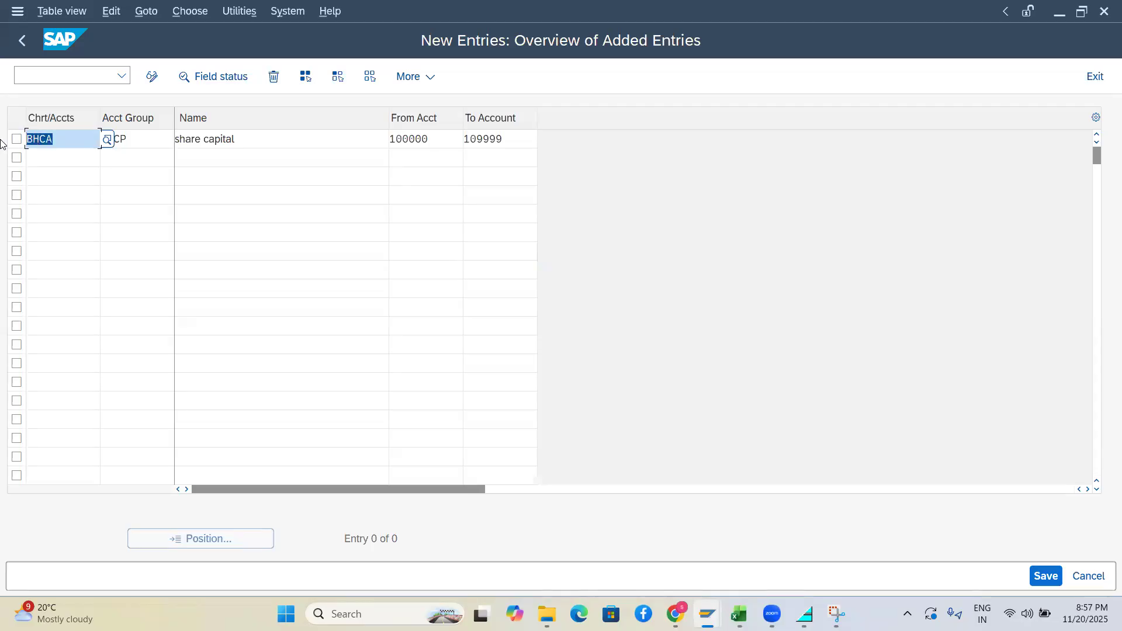
click(41, 159)
key(ctrl+v)
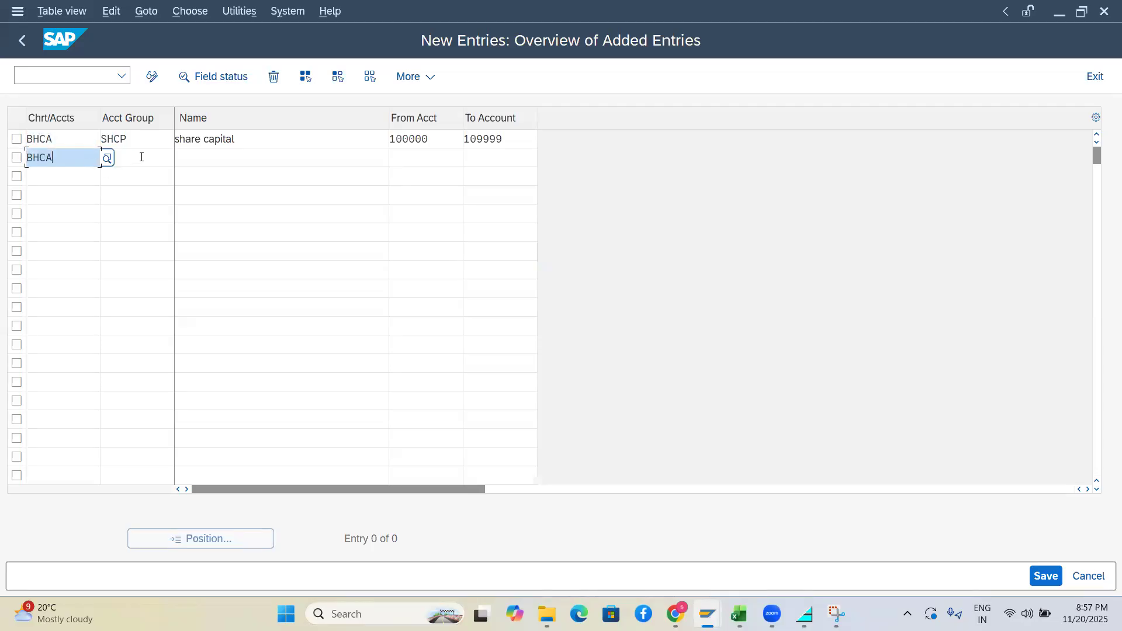
click(142, 157)
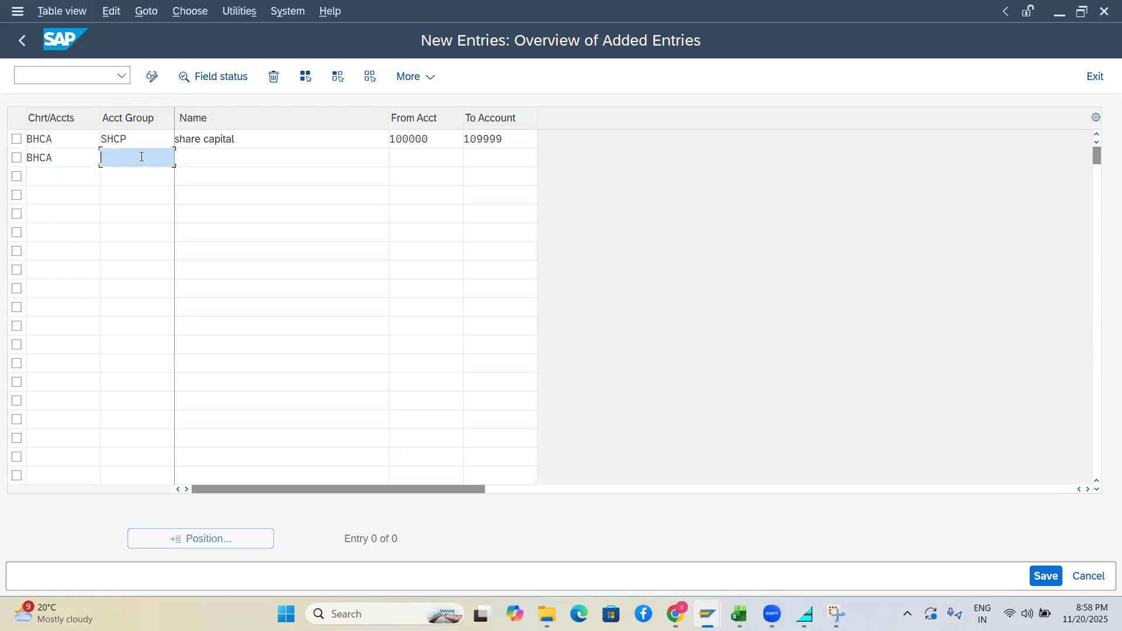
text(rss)
key(BackSpace)
key(BackSpace)
key(BackSpace)
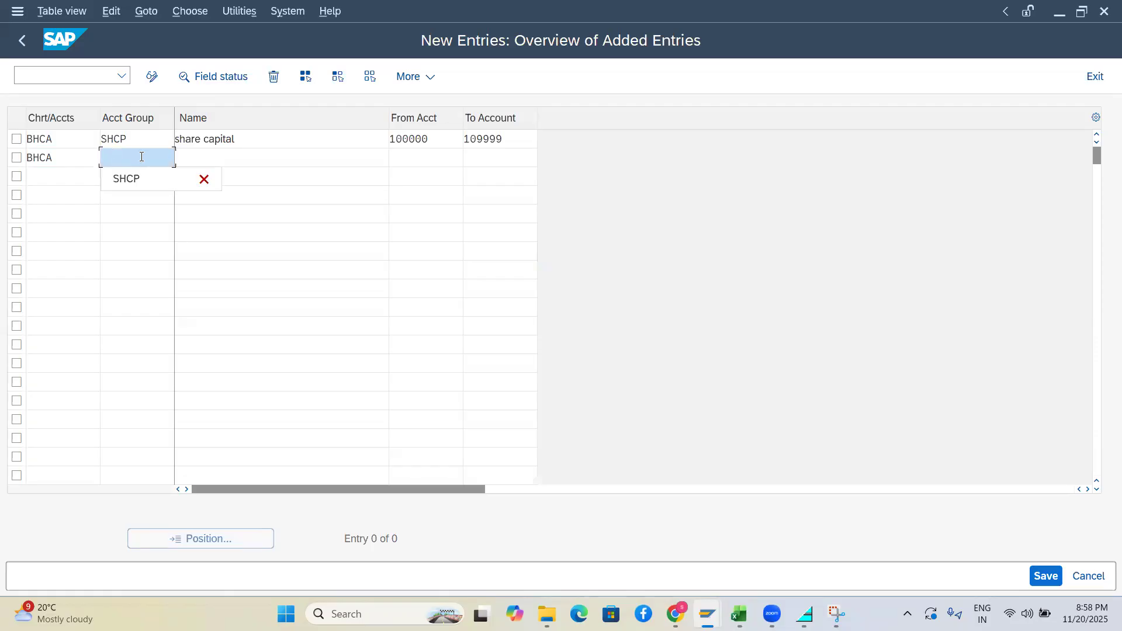
text(RSSP)
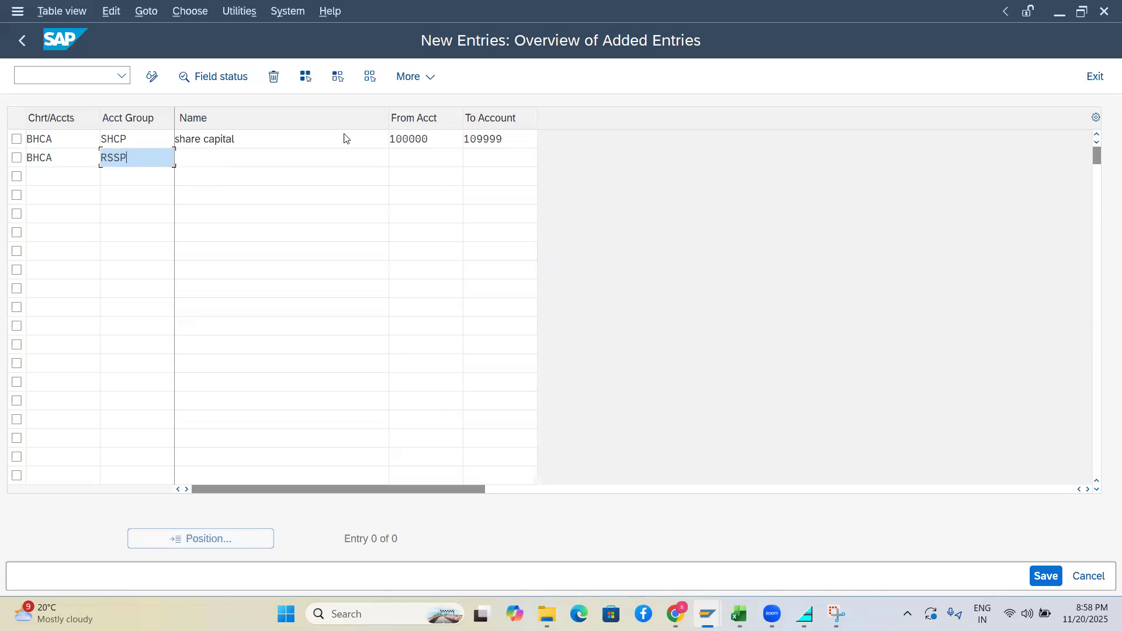
click(442, 144)
drag(442, 144, 375, 141)
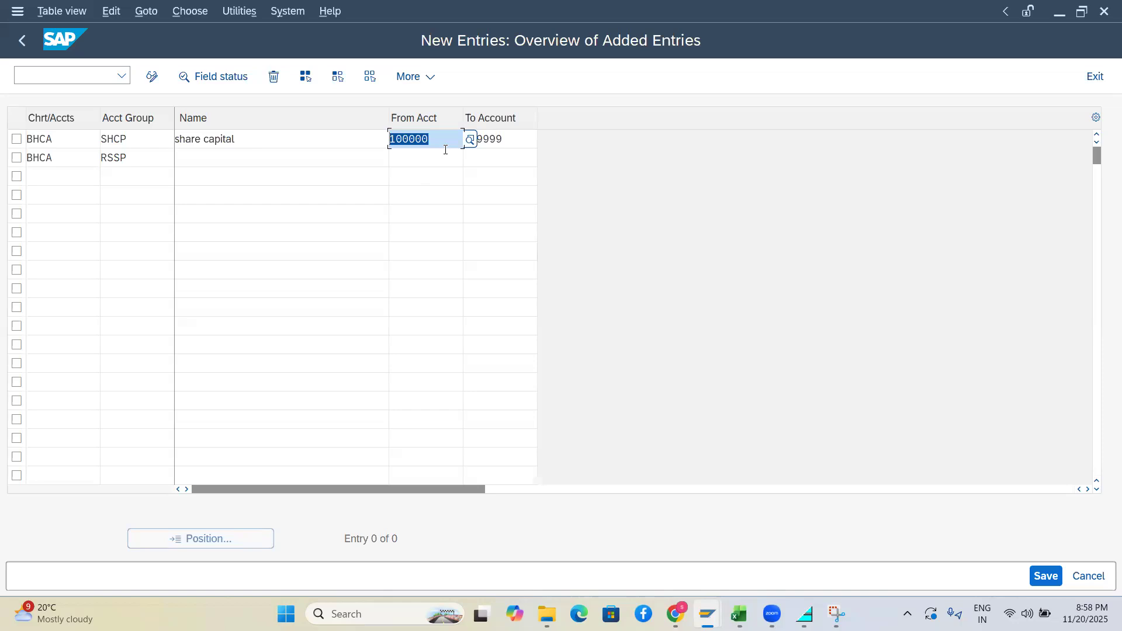
Name the RSSP account group 'Reserves & surplus'
click(219, 160)
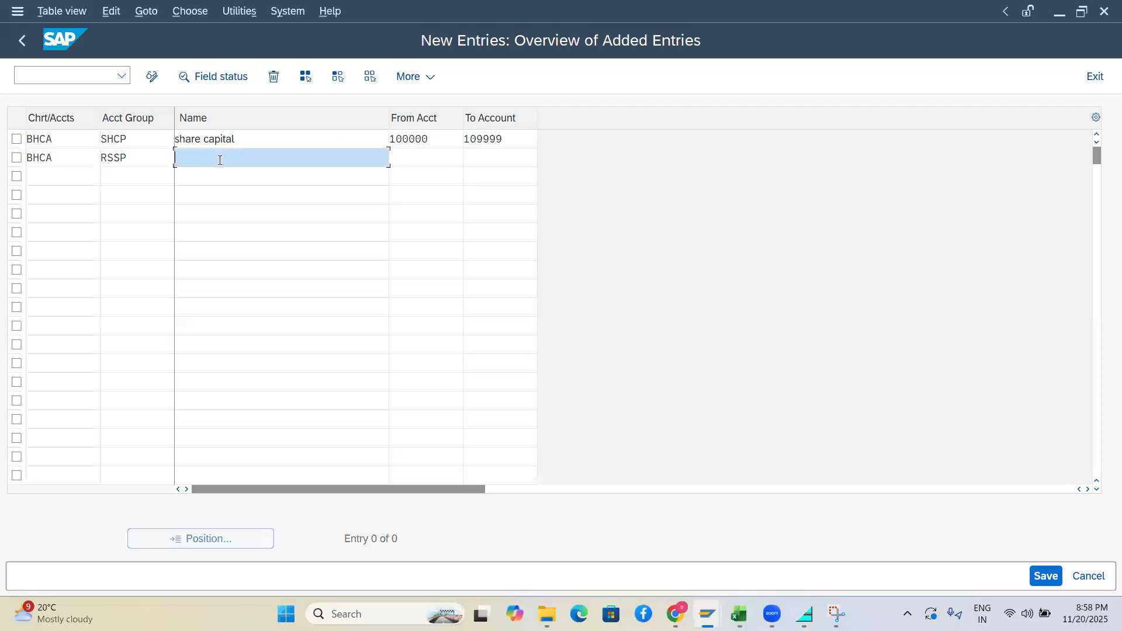
text(Reserves & surplus)
Set RSSP's account range to 110000 through 119999, correcting the mistyped end value
click(452, 160)
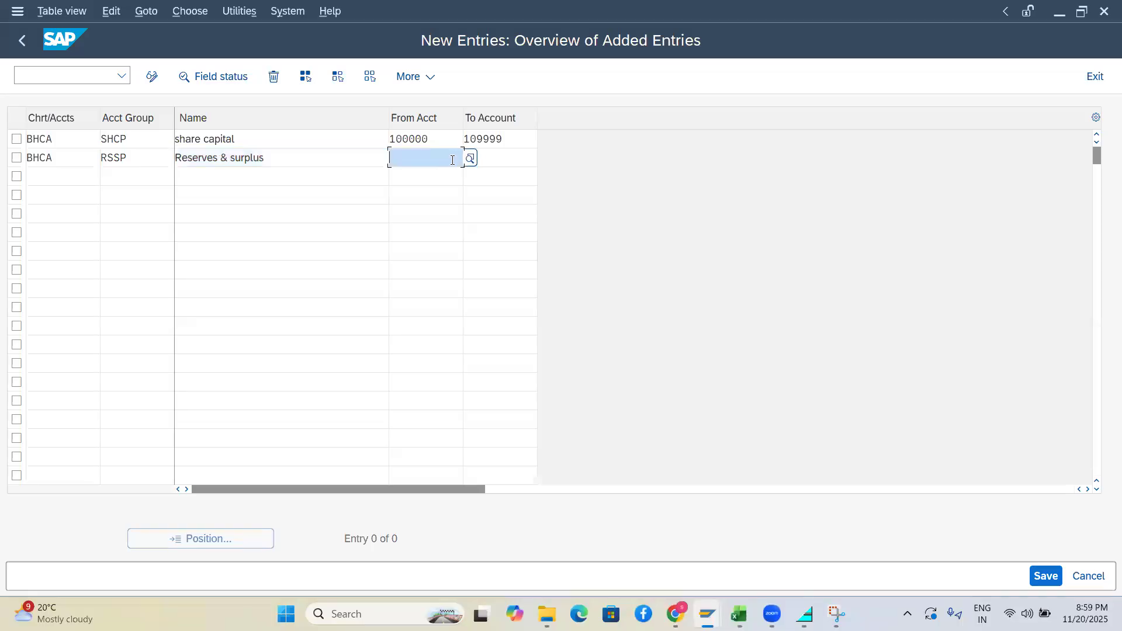
text(11)
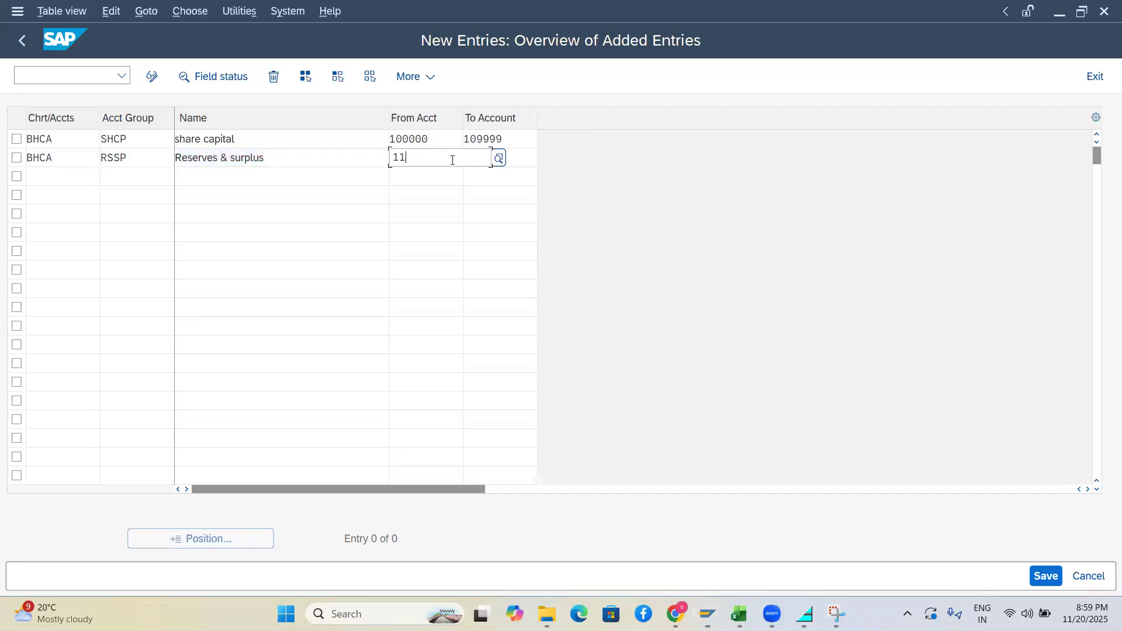
text(0000)
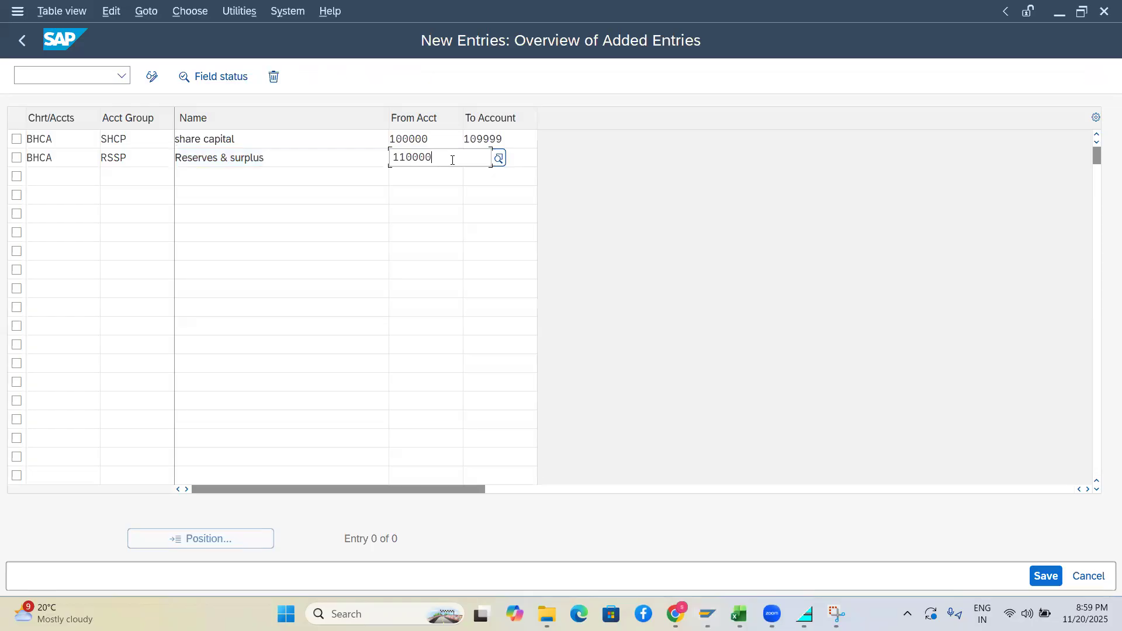
key(Tab)
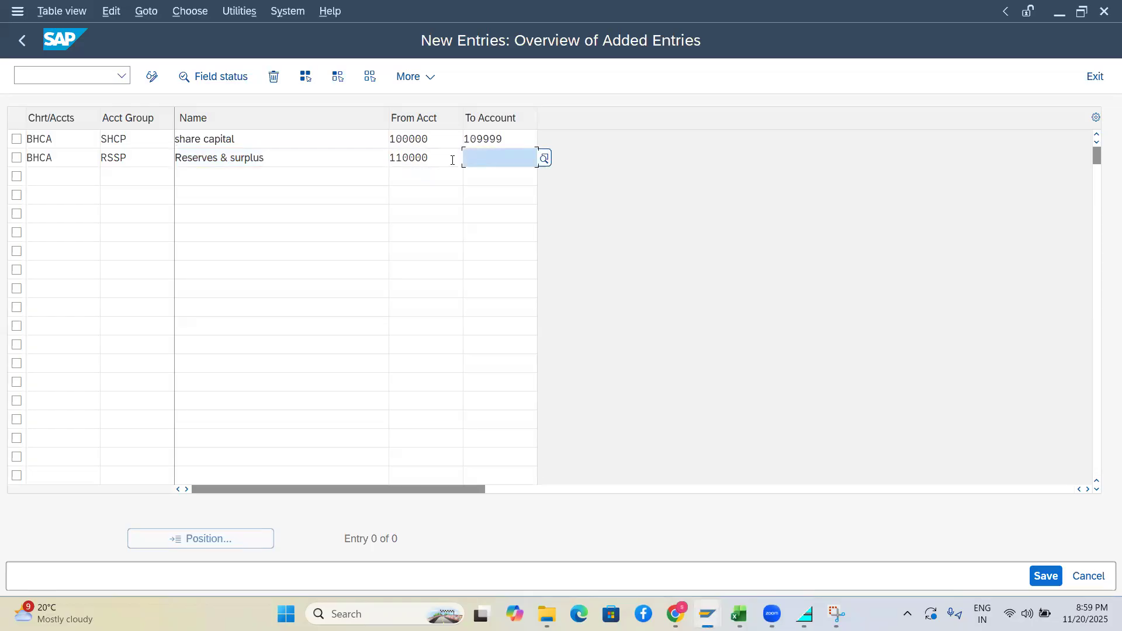
text(110)
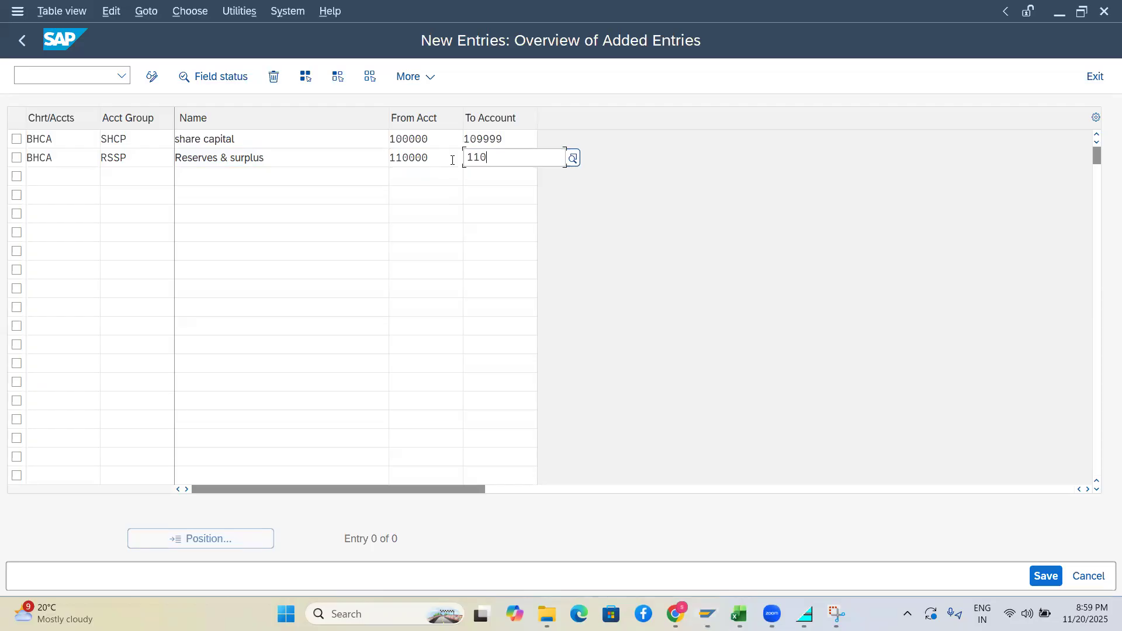
text(999)
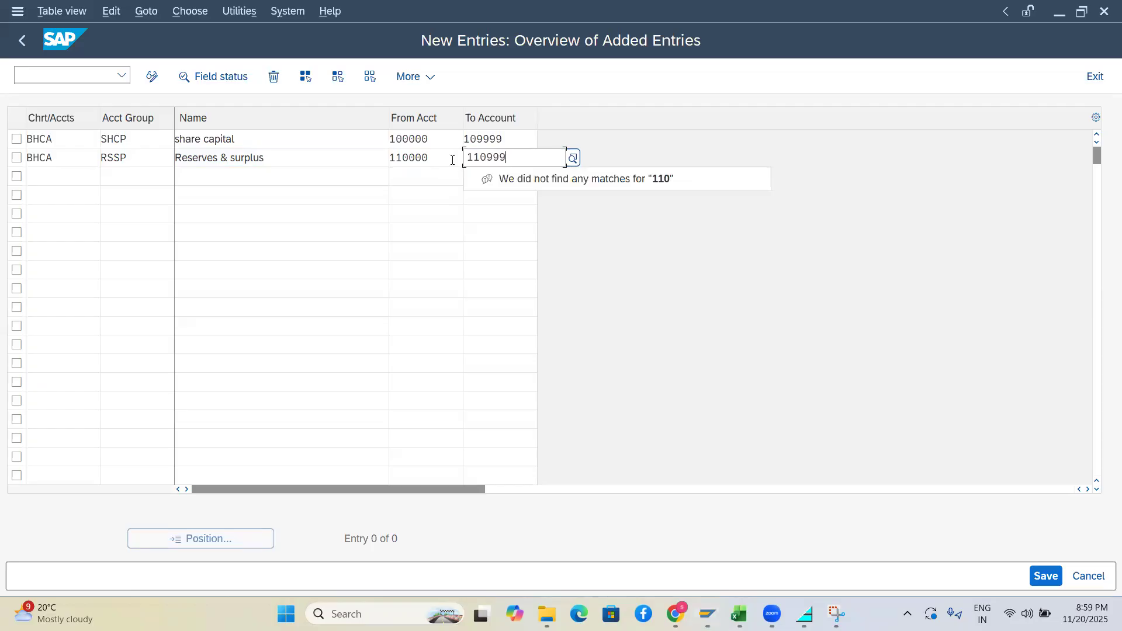
click(417, 212)
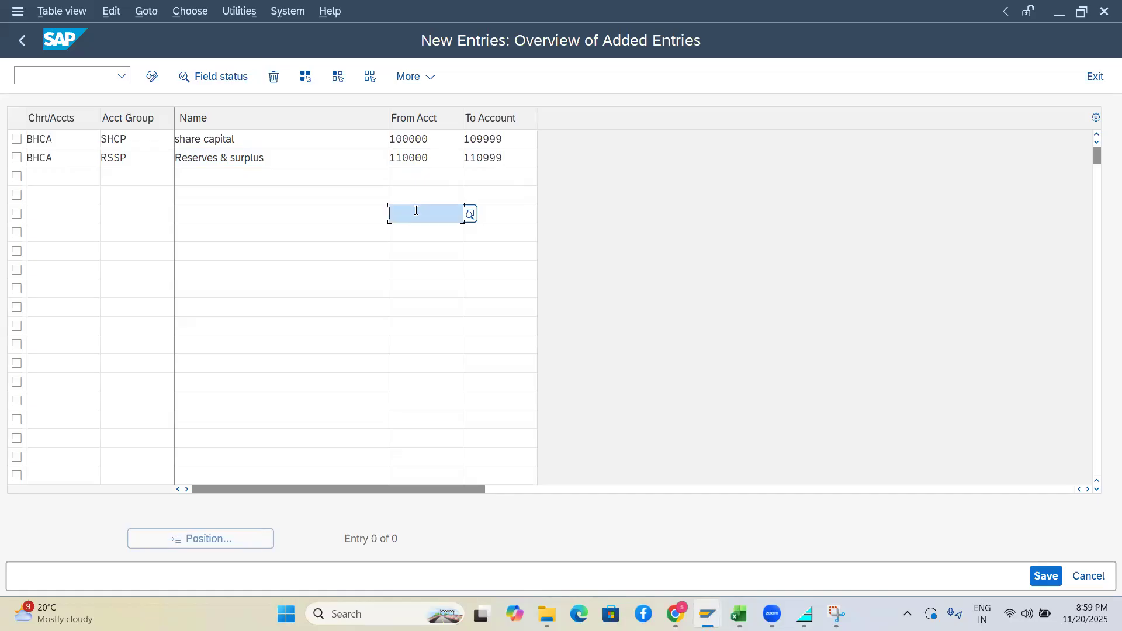
click(479, 157)
key(BackSpace)
text(1109999)
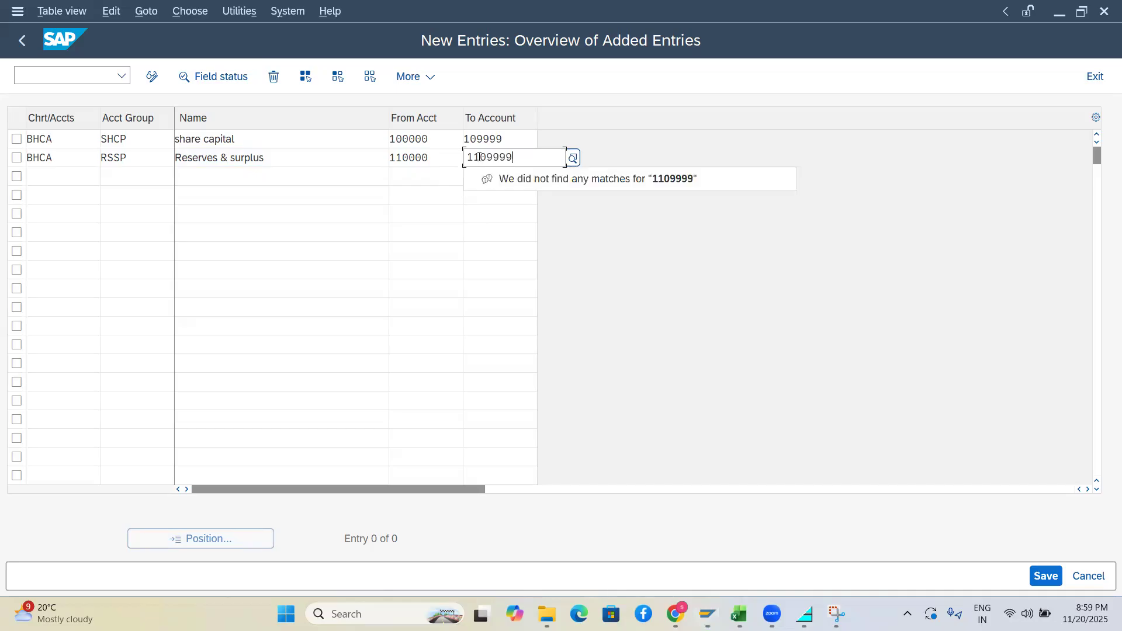
click(487, 156)
key(BackSpace)
click(62, 175)
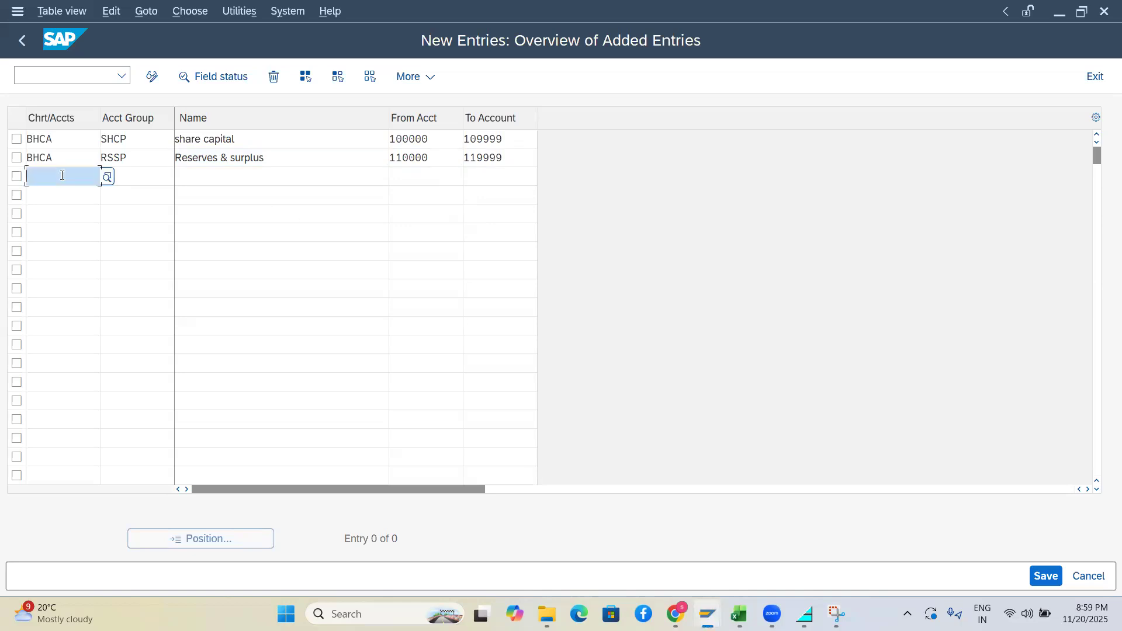
Copy BHCA into row 3 and give it account group code ACDP
double_click(27, 158)
key(ctrl+c)
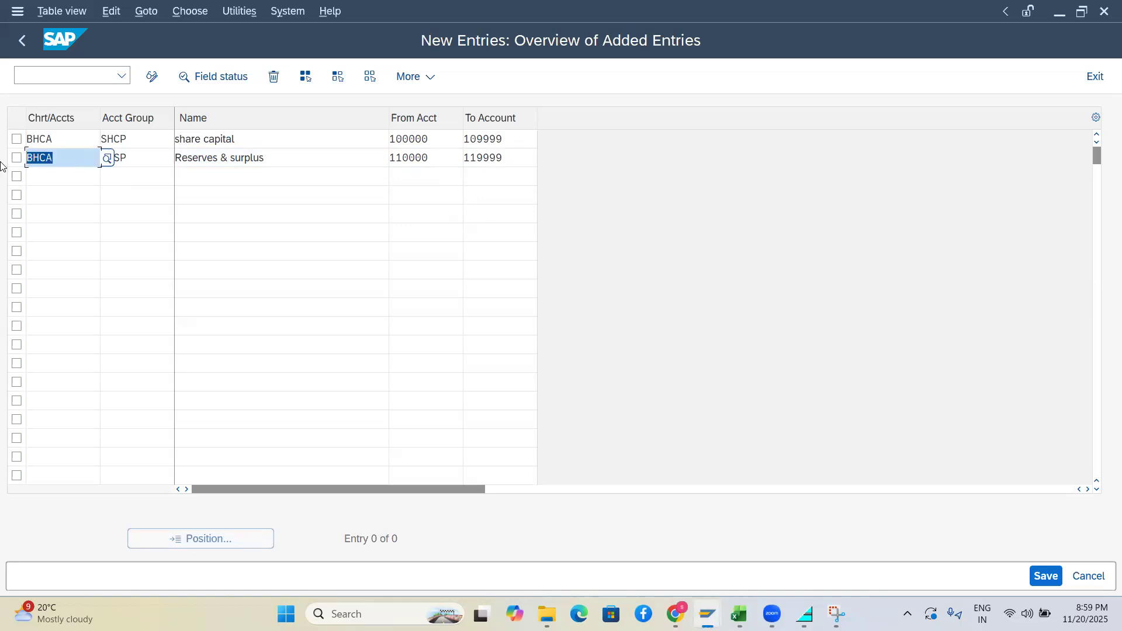
click(49, 188)
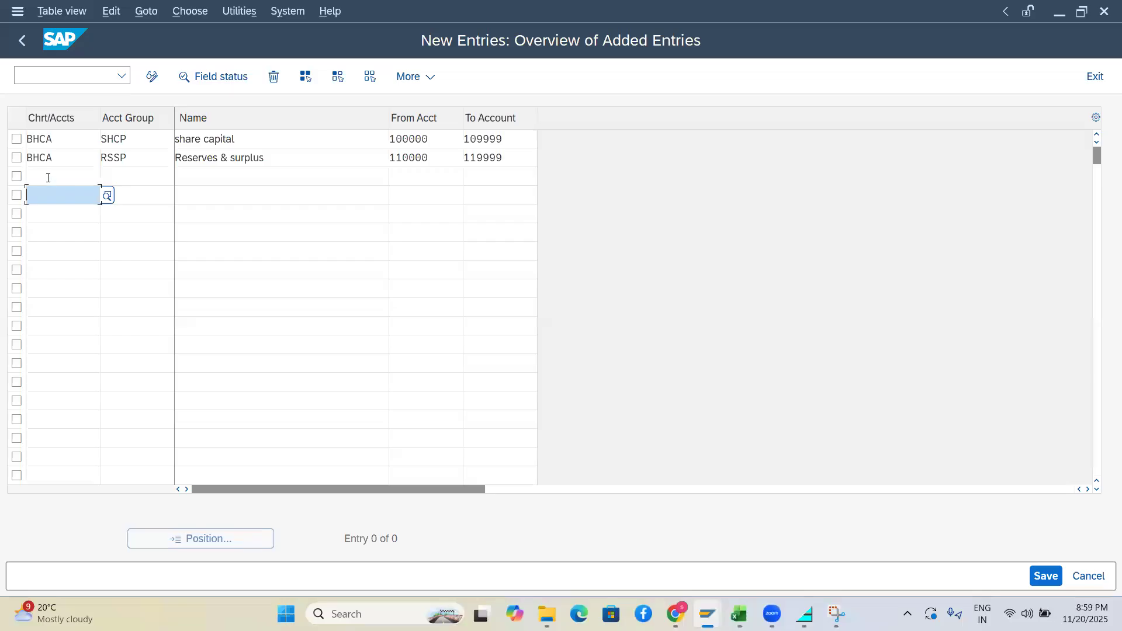
click(48, 178)
key(ctrl+v)
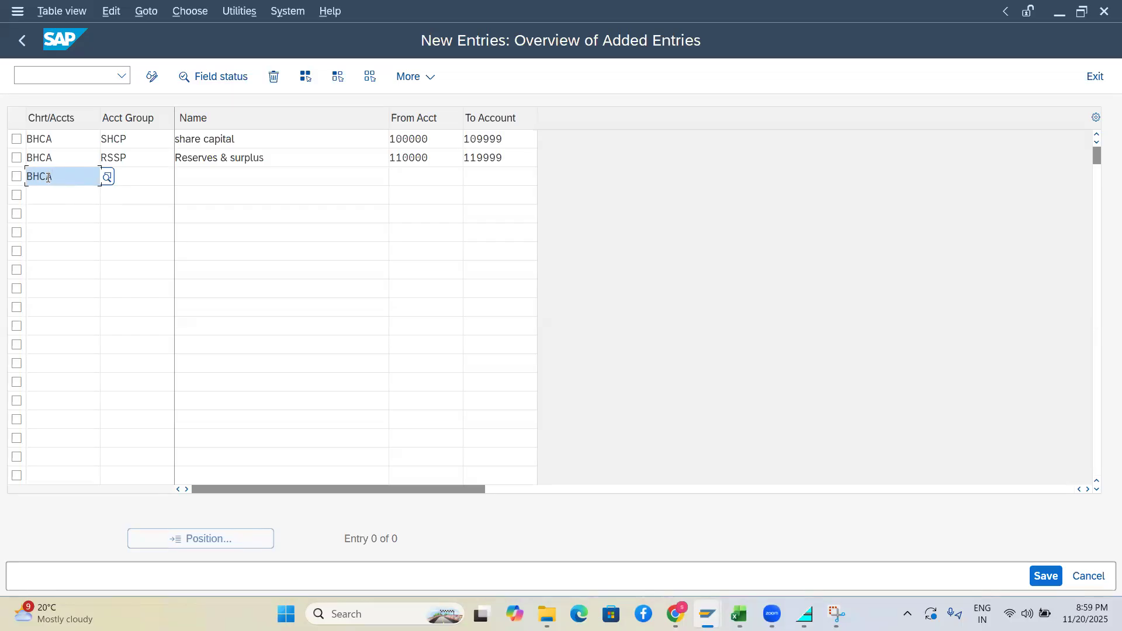
click(146, 173)
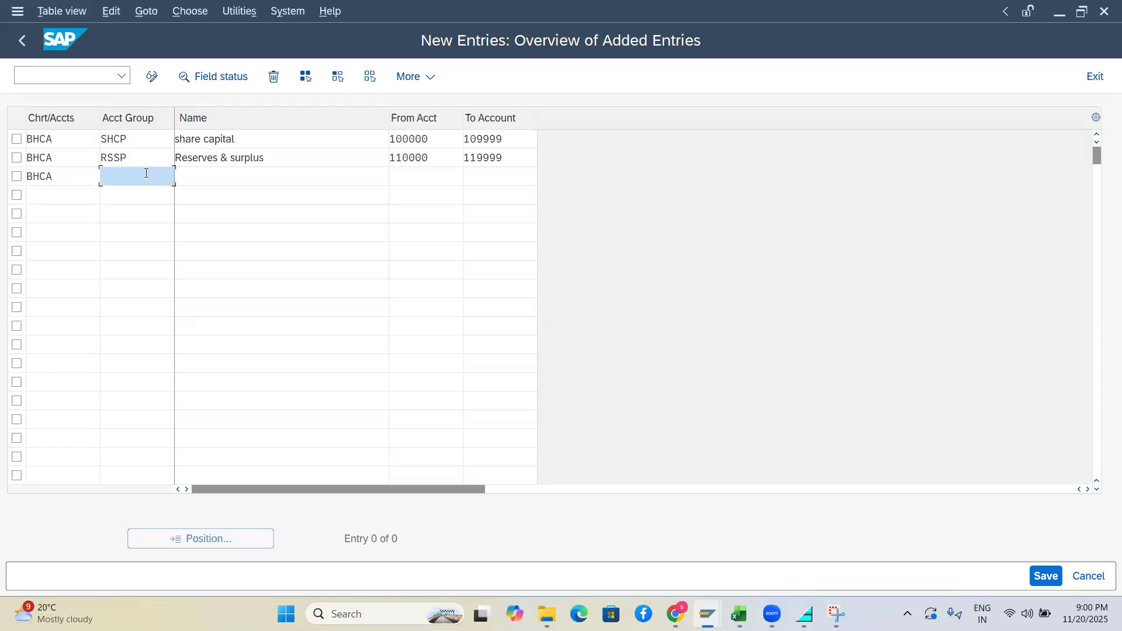
text(A)
key(BackSpace)
text(ACDP)
key(Tab)
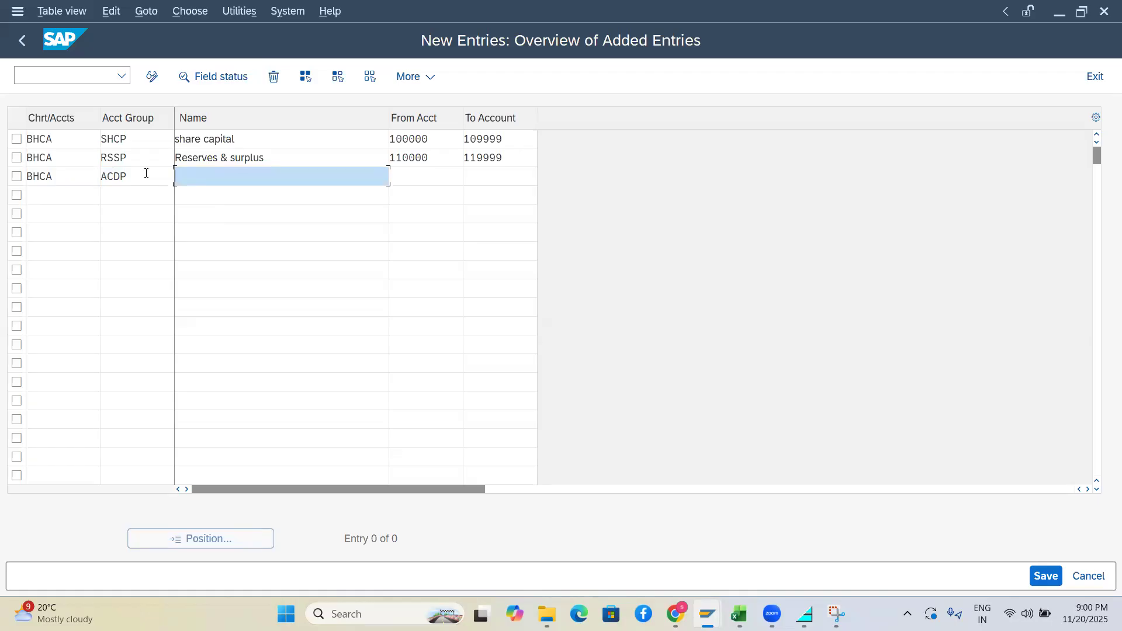
Name ACDP 'accumu & depreaction' with accounts 120000 to 120999
text(accumu & depreaction)
key(Tab)
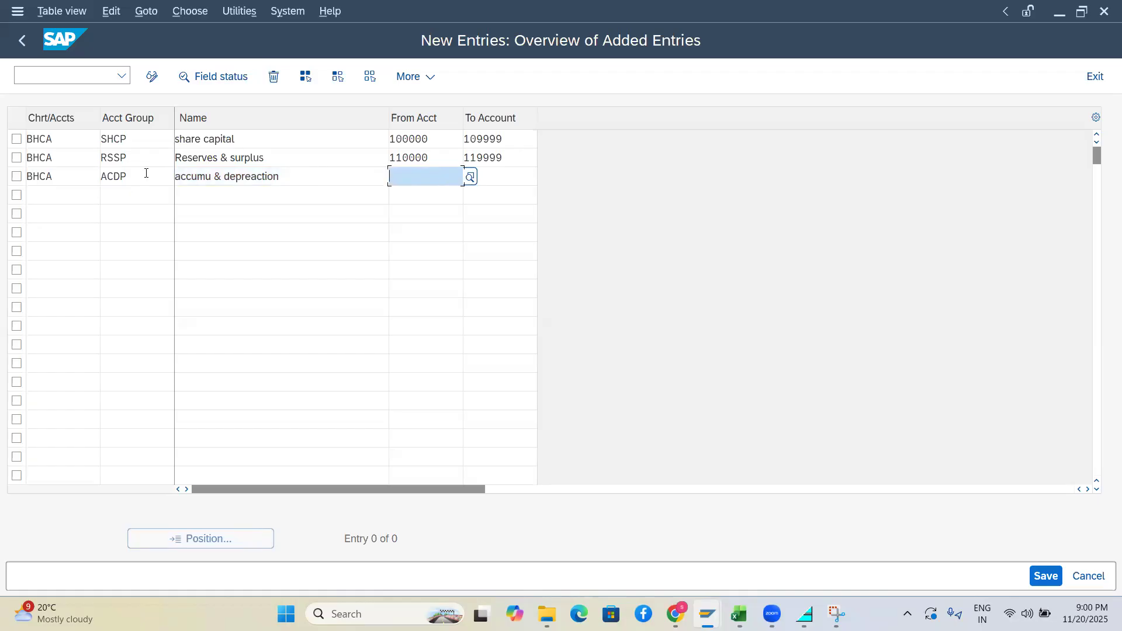
text(12)
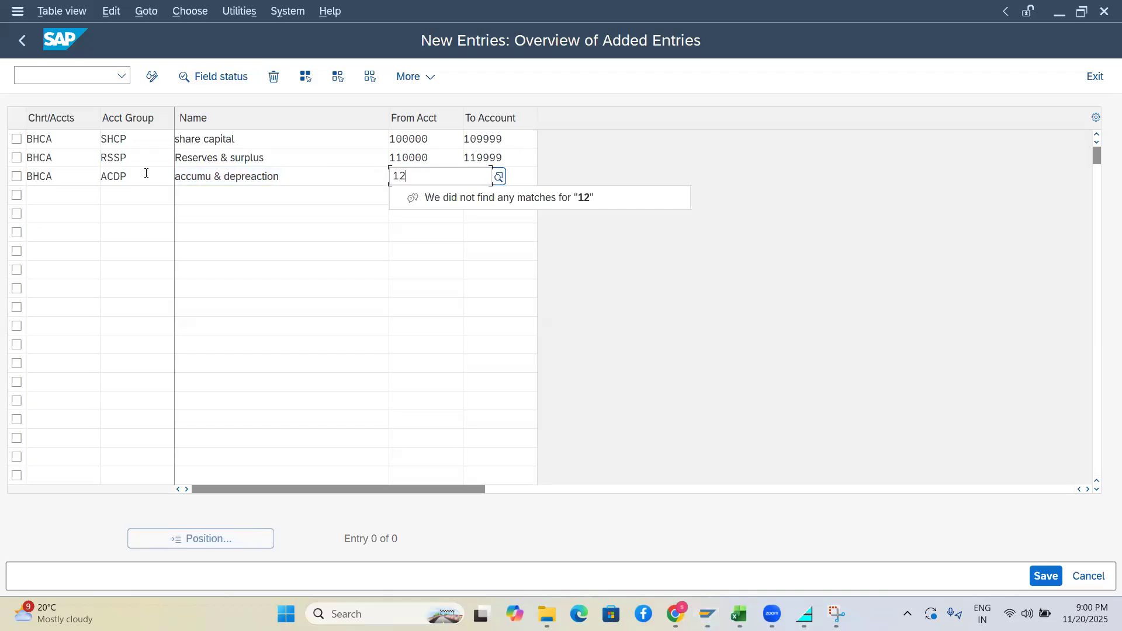
text(0000)
key(Tab)
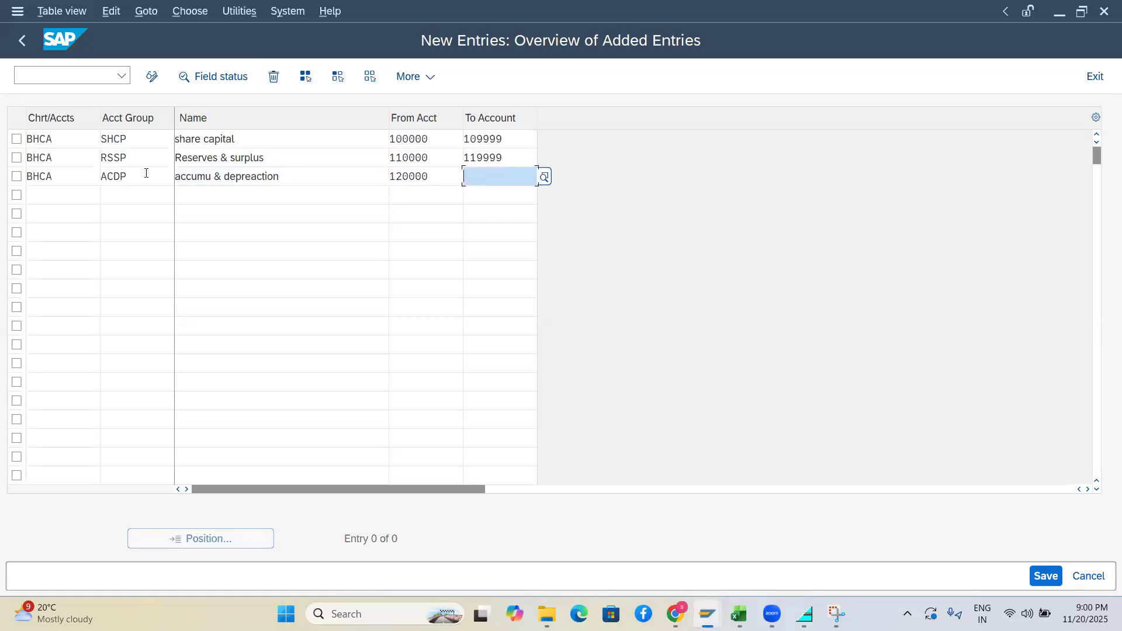
text(120999)
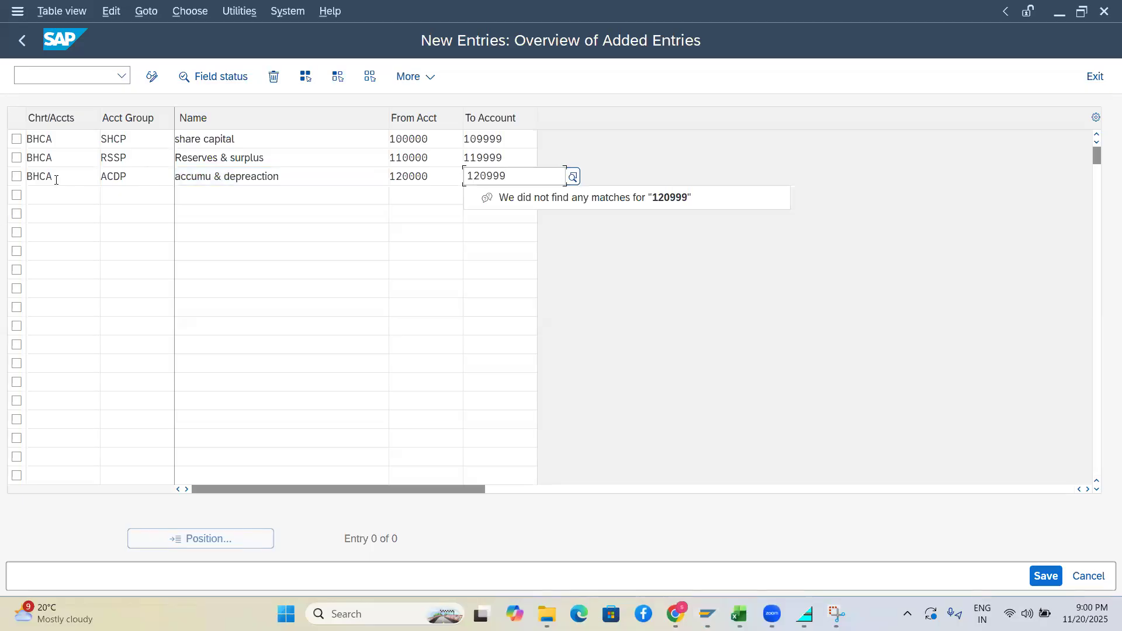
click(74, 196)
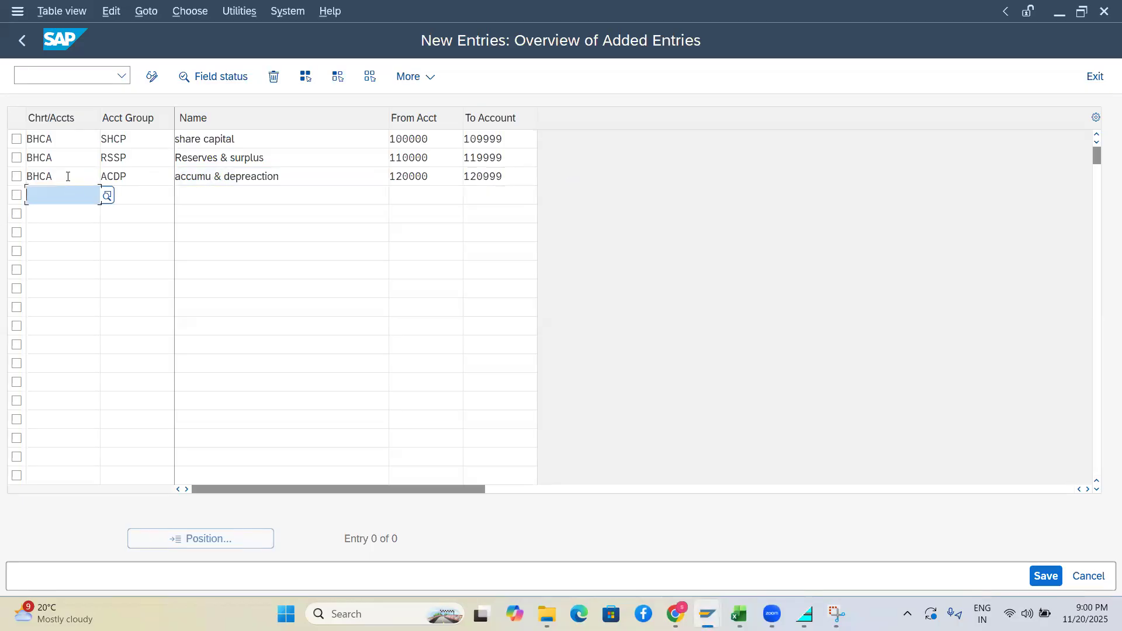
Paste BHCA into row 4 and enter account group code SCLN
click(68, 176)
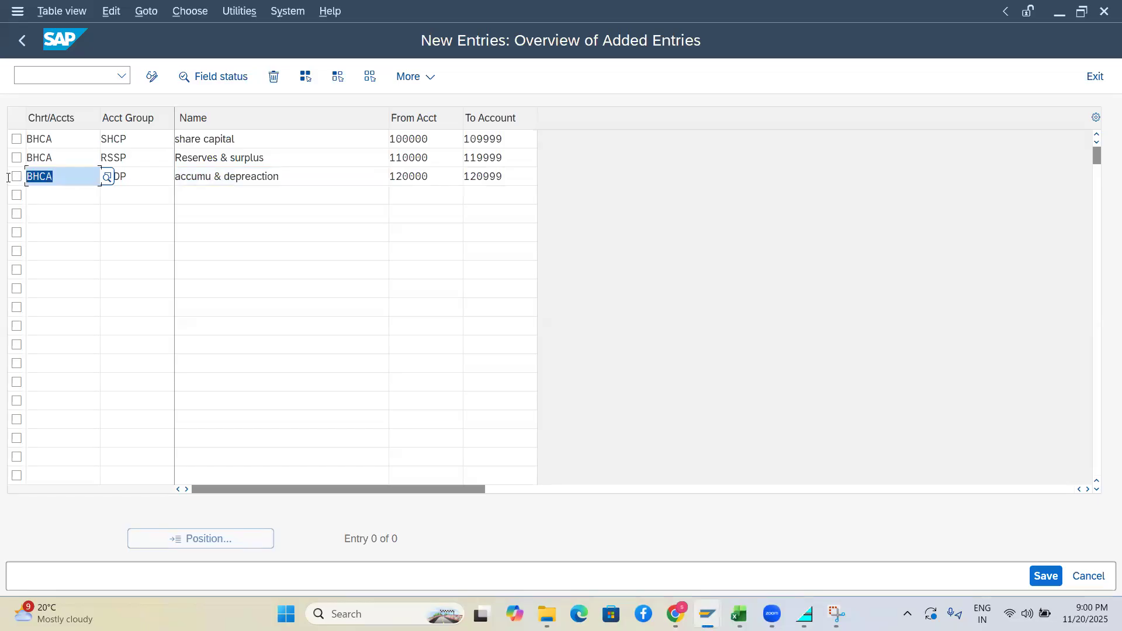
click(41, 199)
key(ctrl+v)
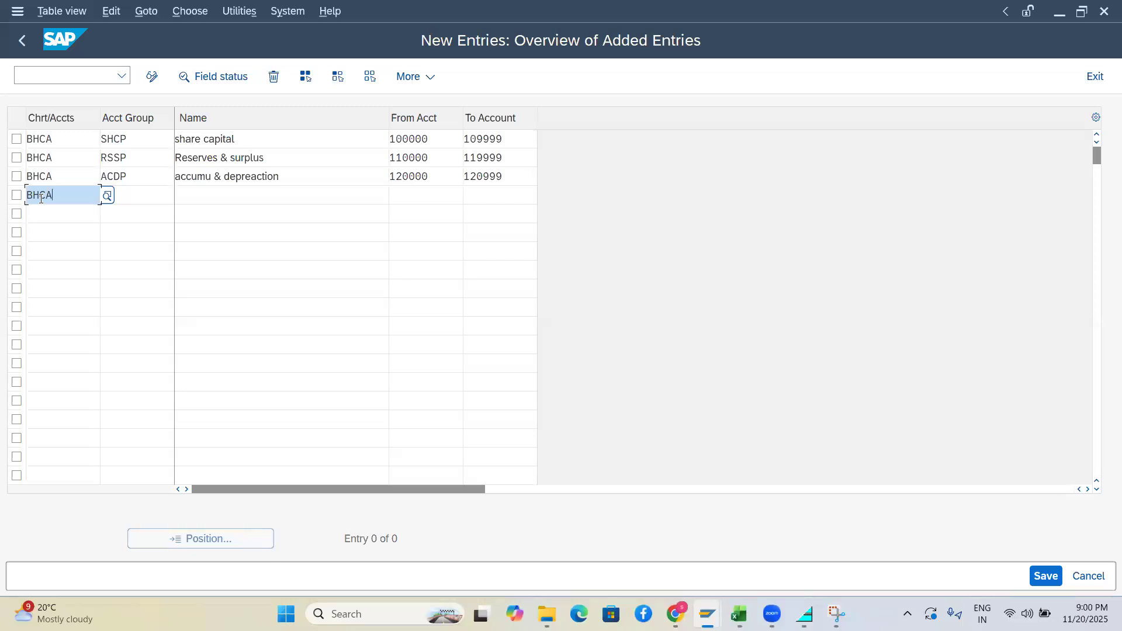
click(132, 200)
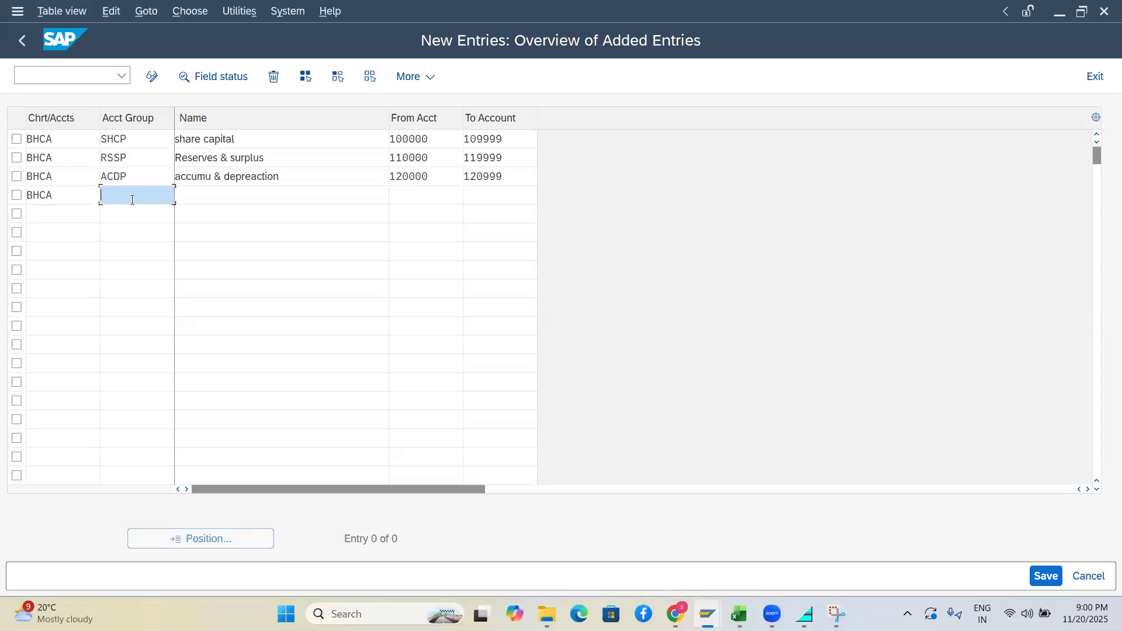
text(SCLN)
key(Tab)
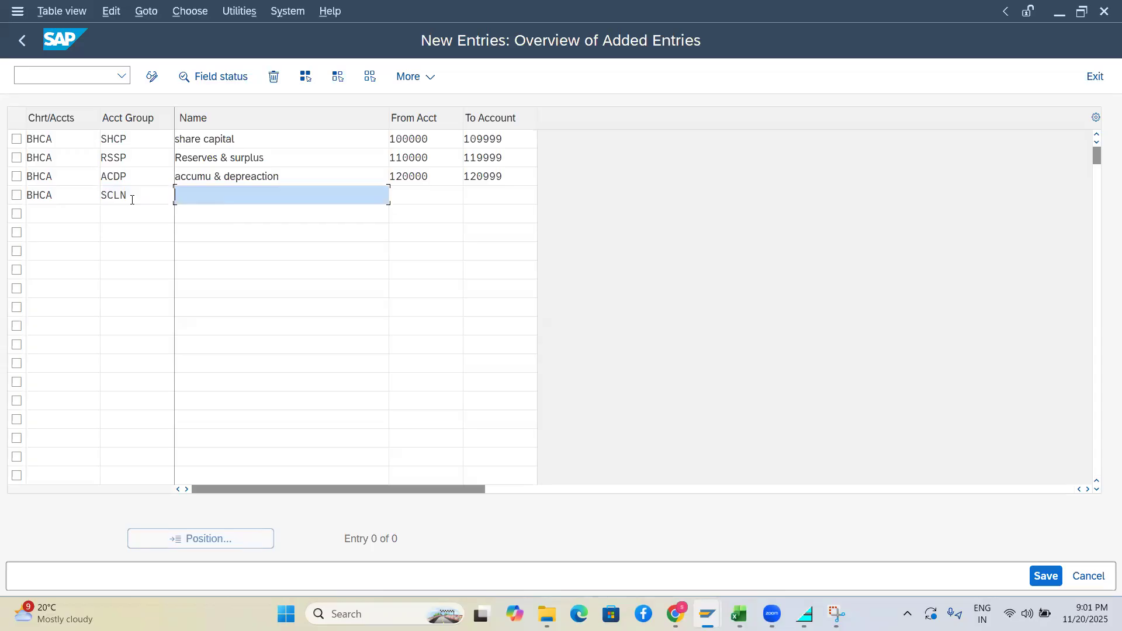
Name SCLN 'Seured loans' with accounts 130000 to 130999
text(SECU)
key(BackSpace)
key(BackSpace)
key(BackSpace)
key(BackSpace)
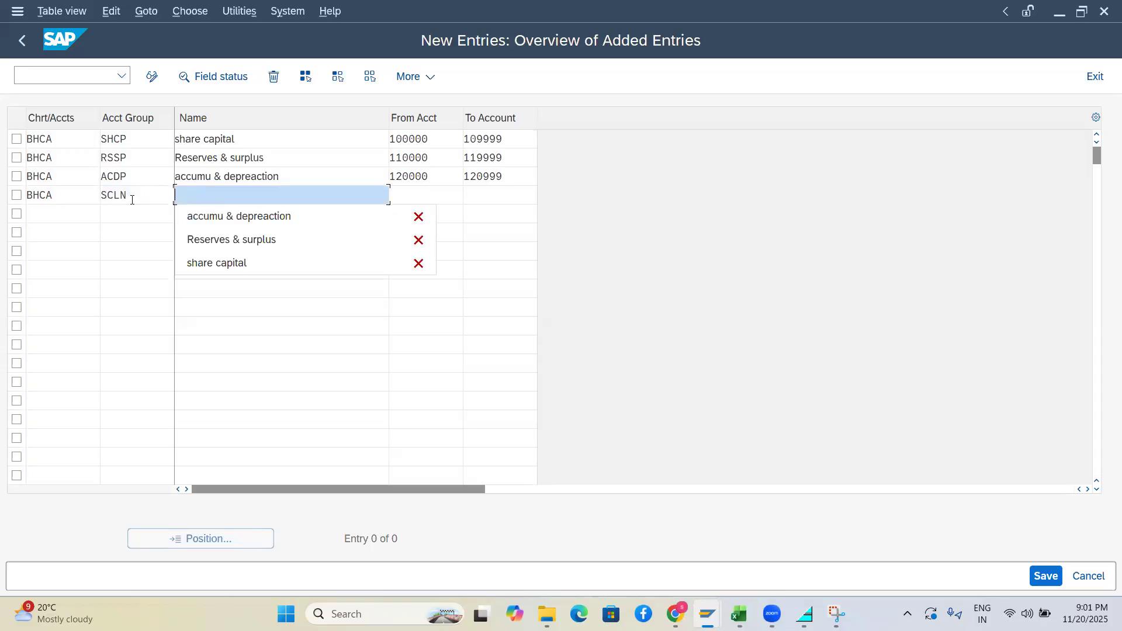
text(S)
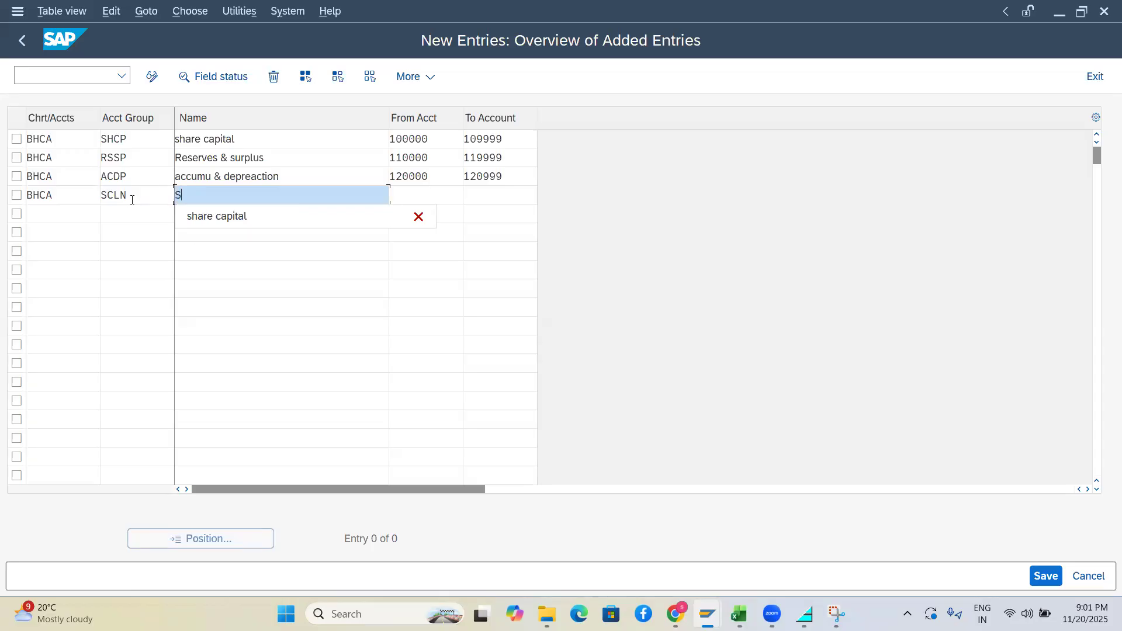
text(e)
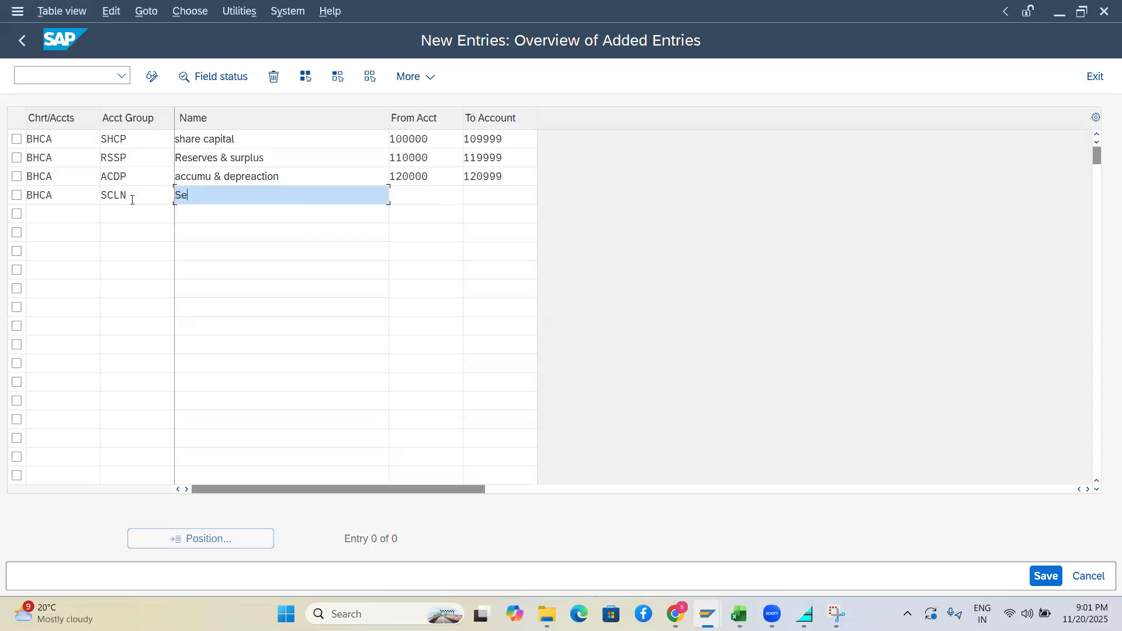
text(ured loan s)
key(Tab)
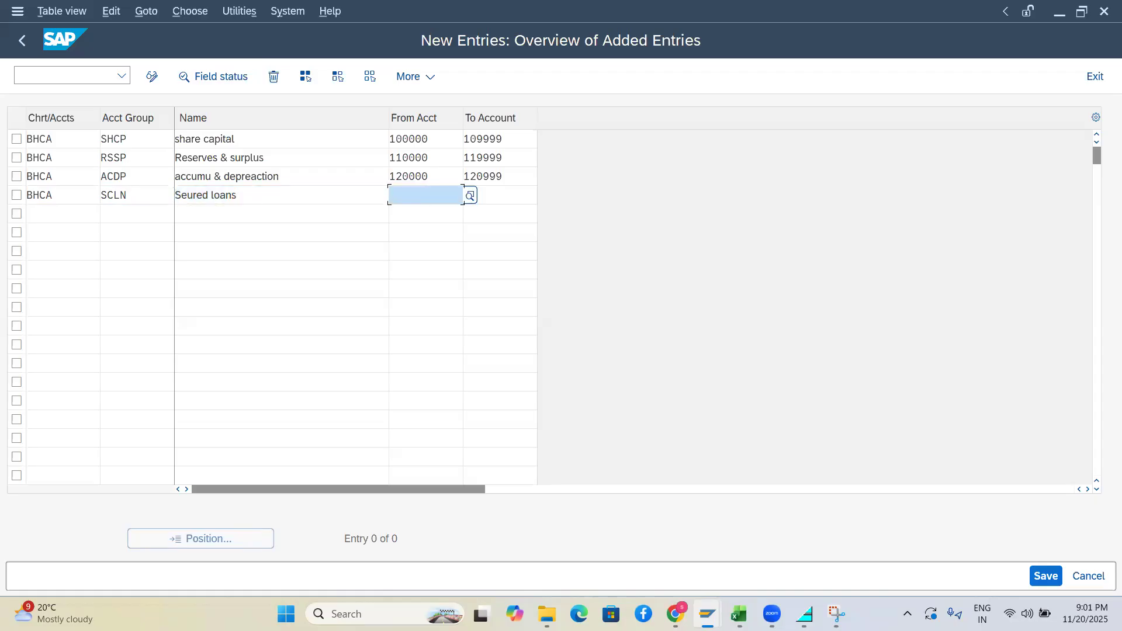
text(13000)
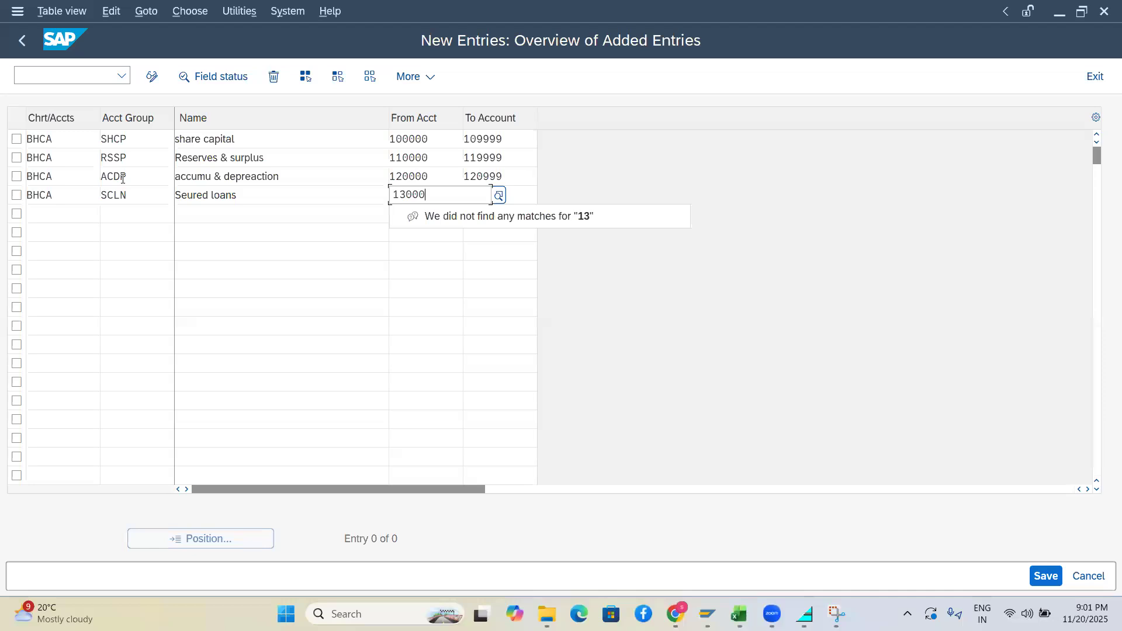
text(0)
key(Tab)
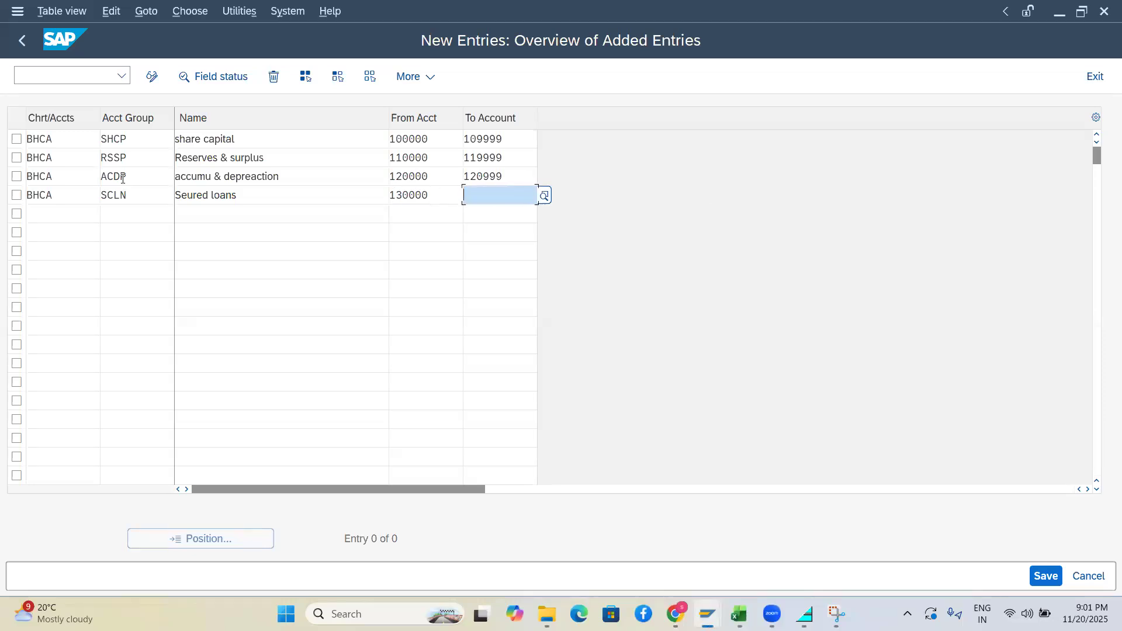
text(130999)
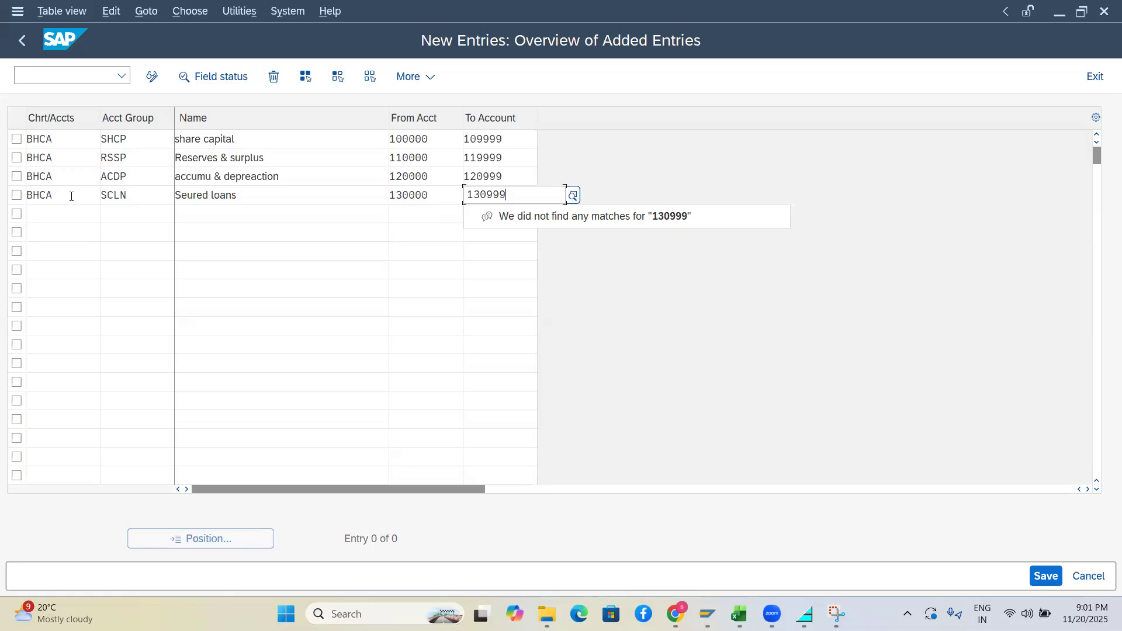
click(170, 243)
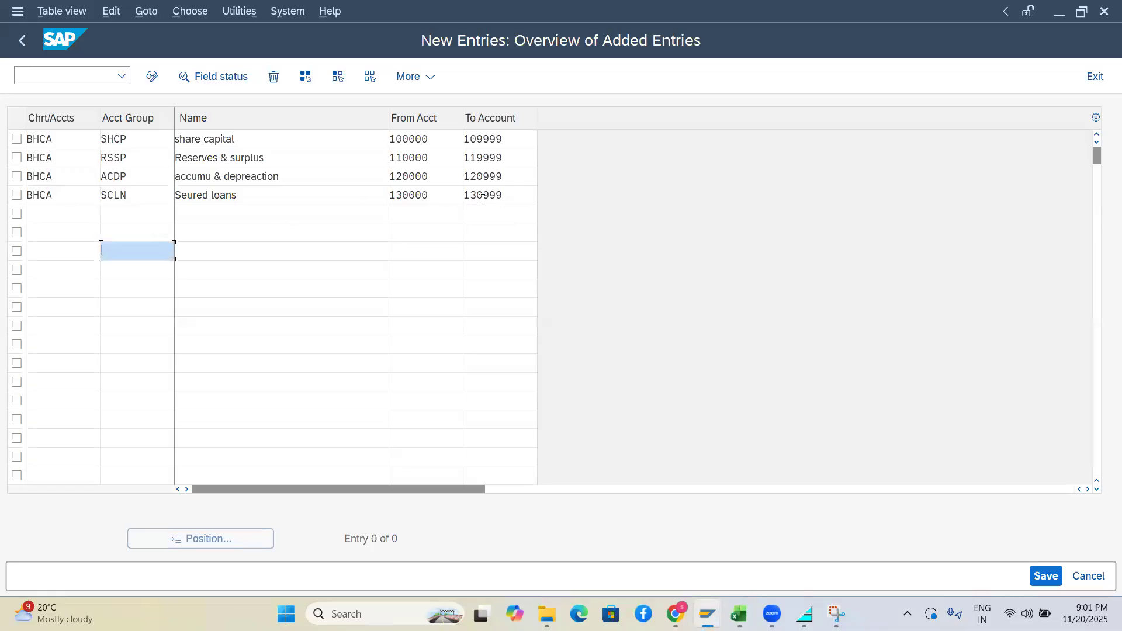
click(69, 215)
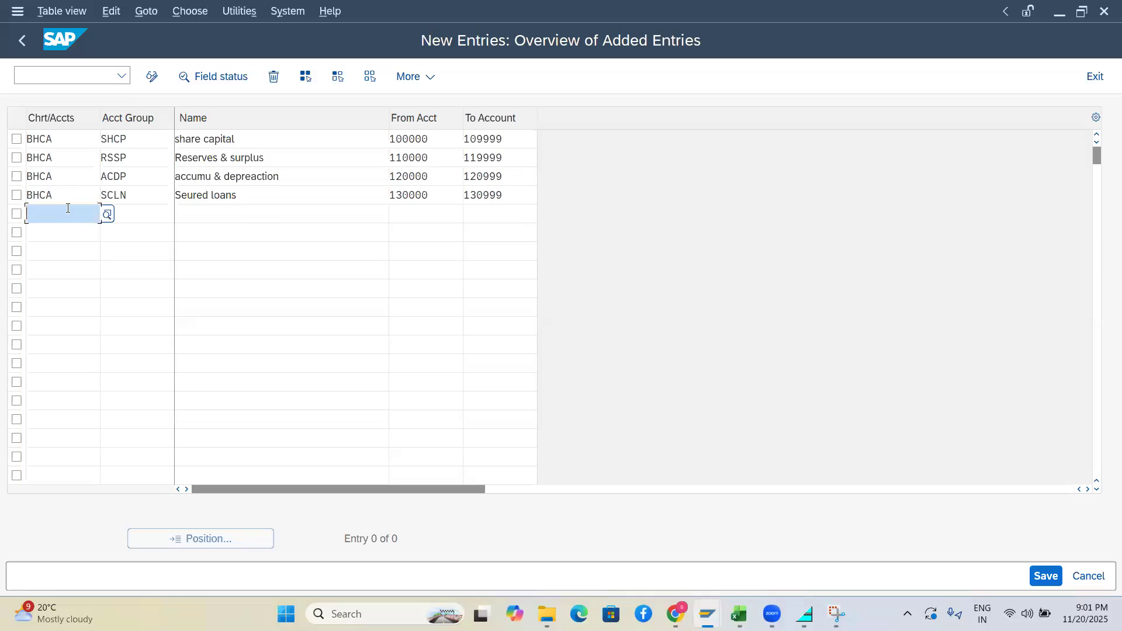
Copy BHCA into row 5 and enter account group code USLN
drag(67, 194, 4, 201)
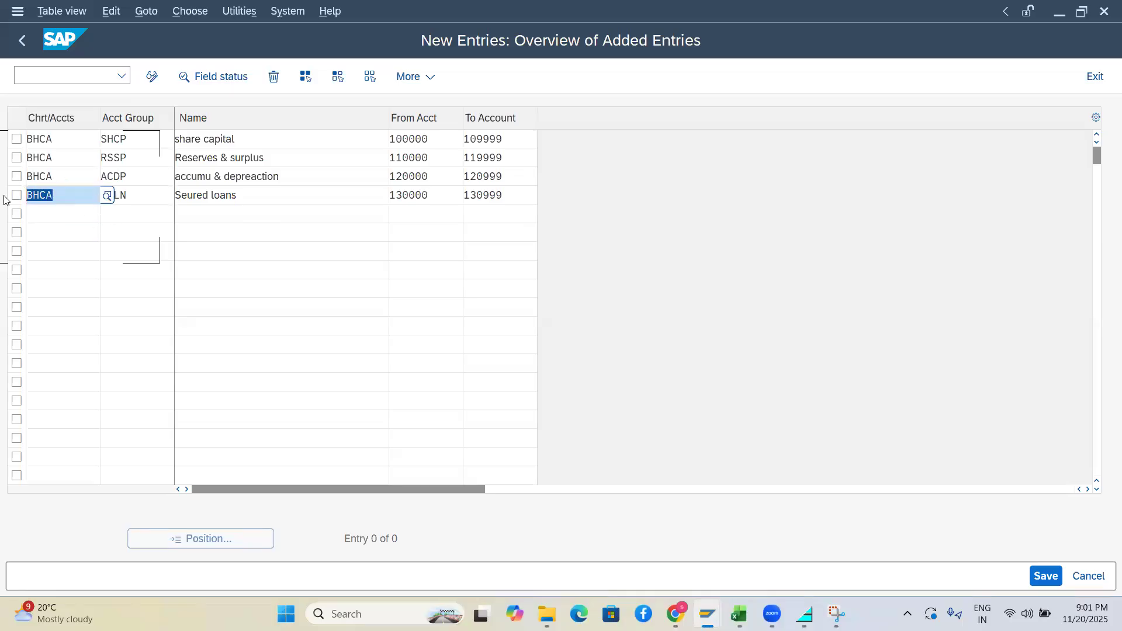
key(ctrl+c)
click(49, 216)
key(ctrl+v)
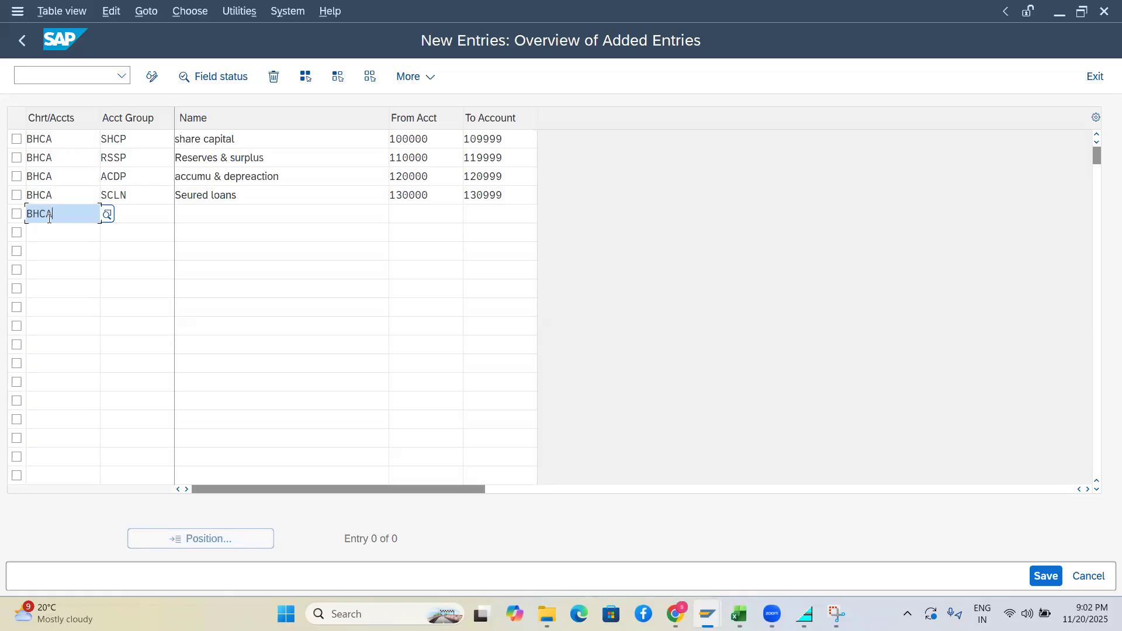
click(134, 212)
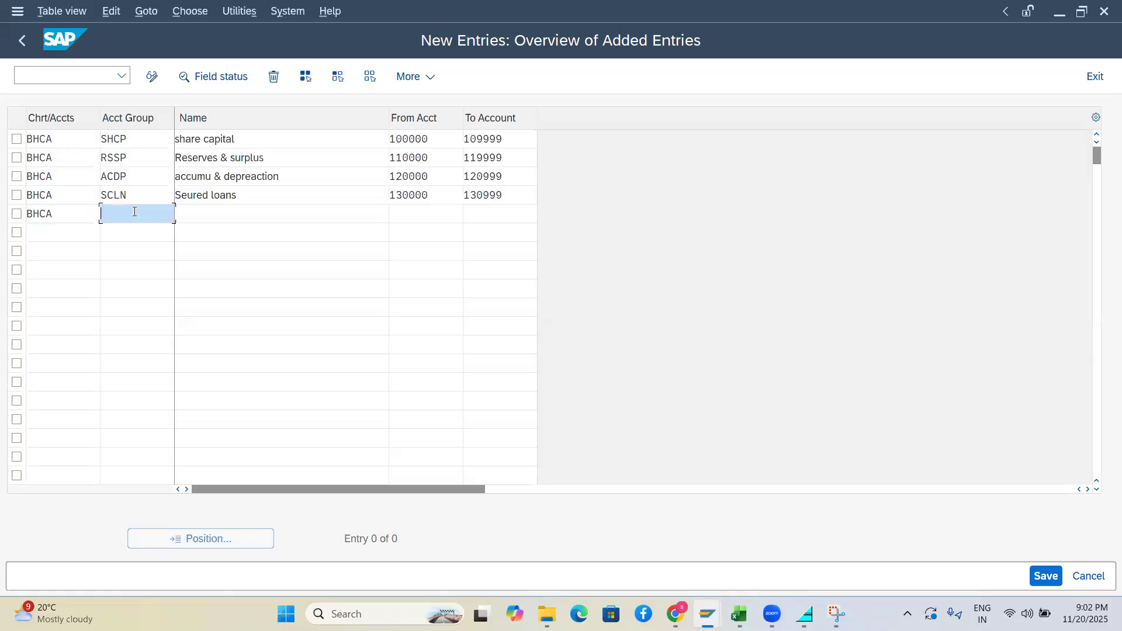
text(u)
key(BackSpace)
text(usc)
key(BackSpace)
key(BackSpace)
key(BackSpace)
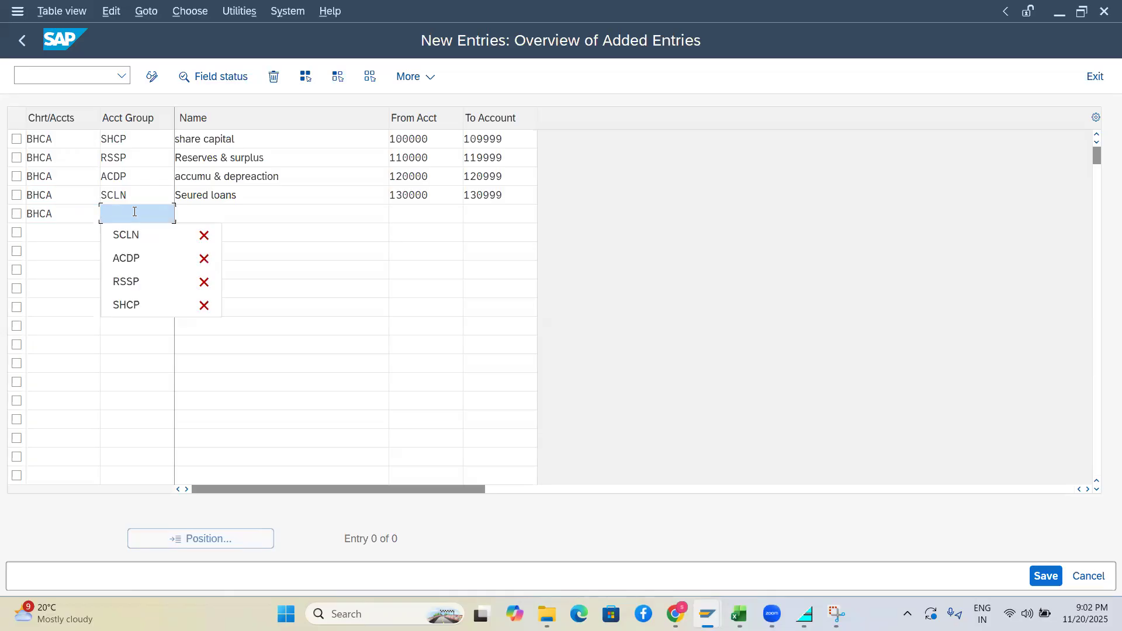
text(USC)
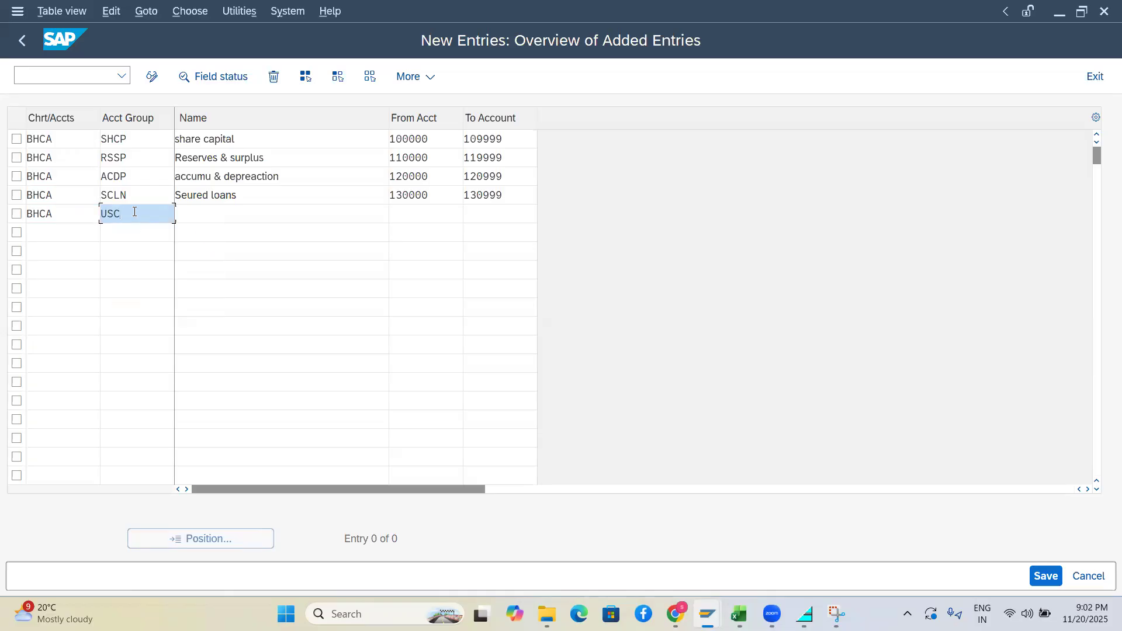
key(BackSpace)
text(LN)
Name USLN 'UNSeured loans' with accounts 140000 to 140999
drag(243, 199, 161, 198)
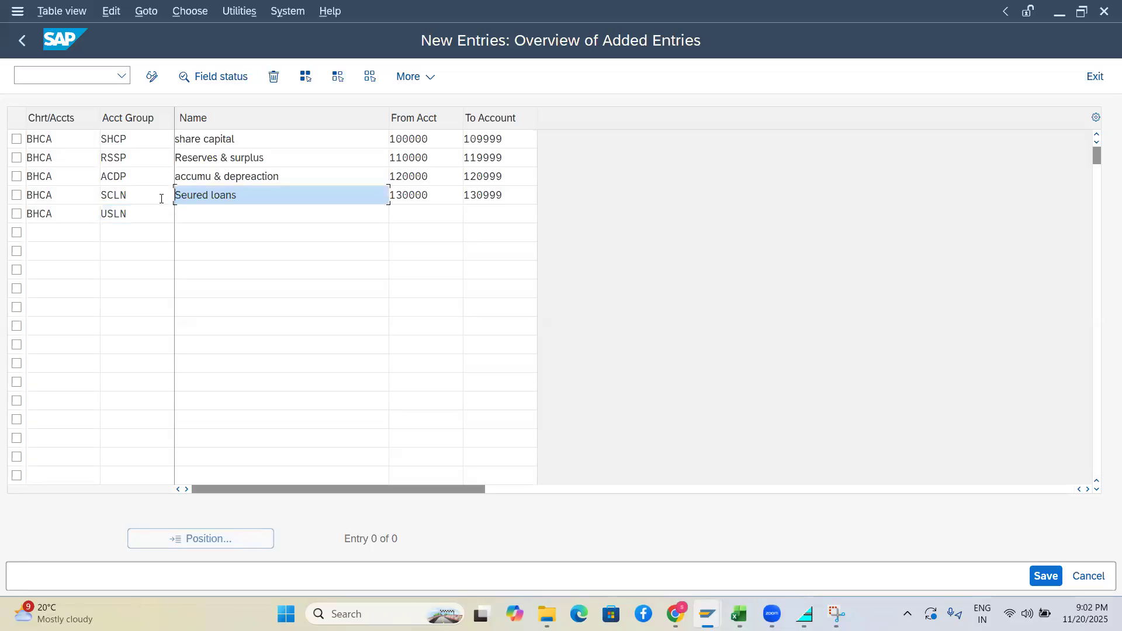
click(205, 219)
text(UN)
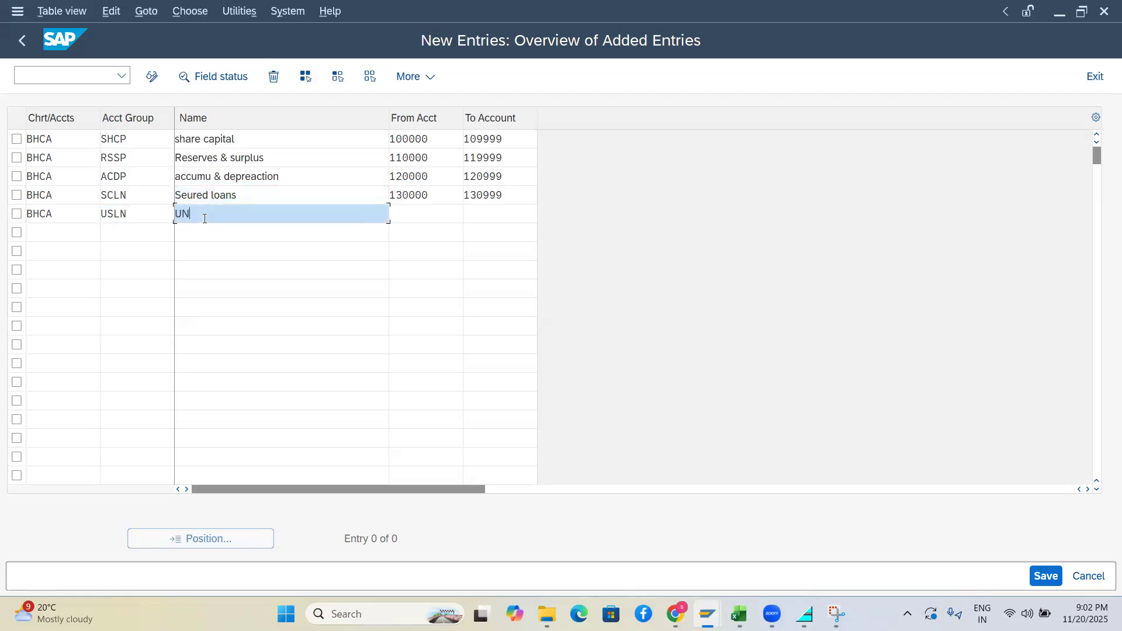
key(ctrl+v)
click(414, 217)
text(14)
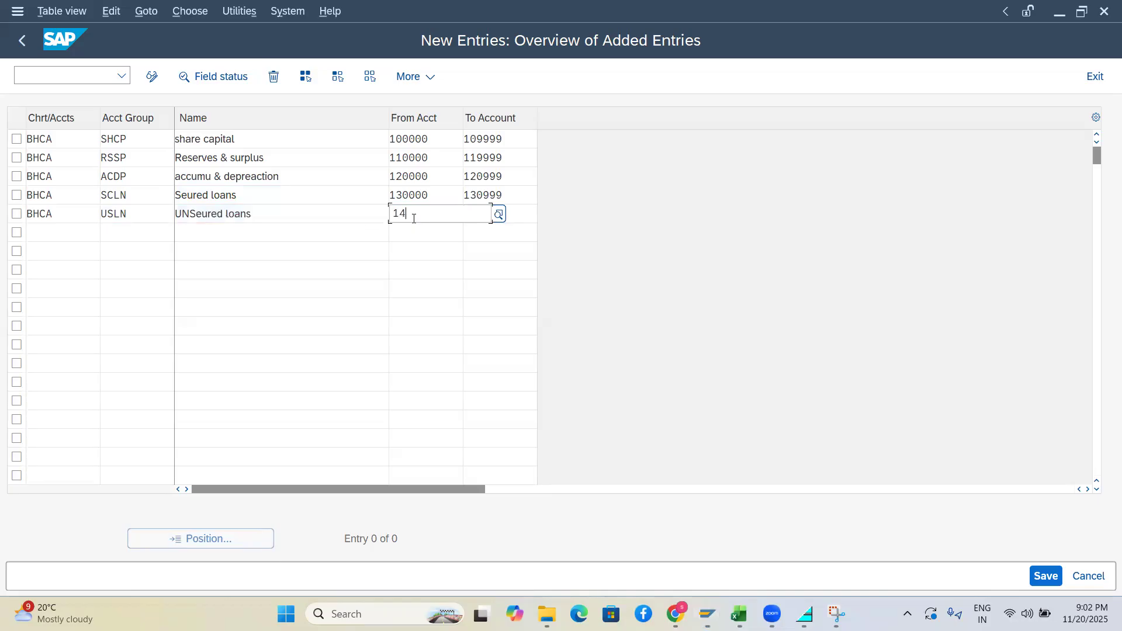
text(0)
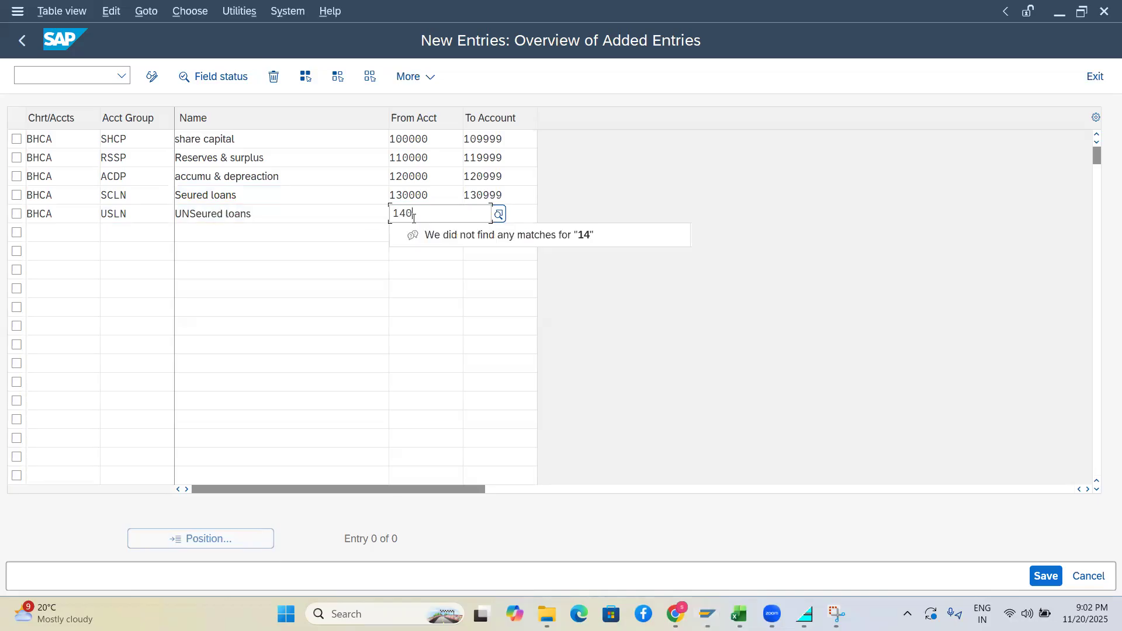
text(000)
key(Tab)
text(15)
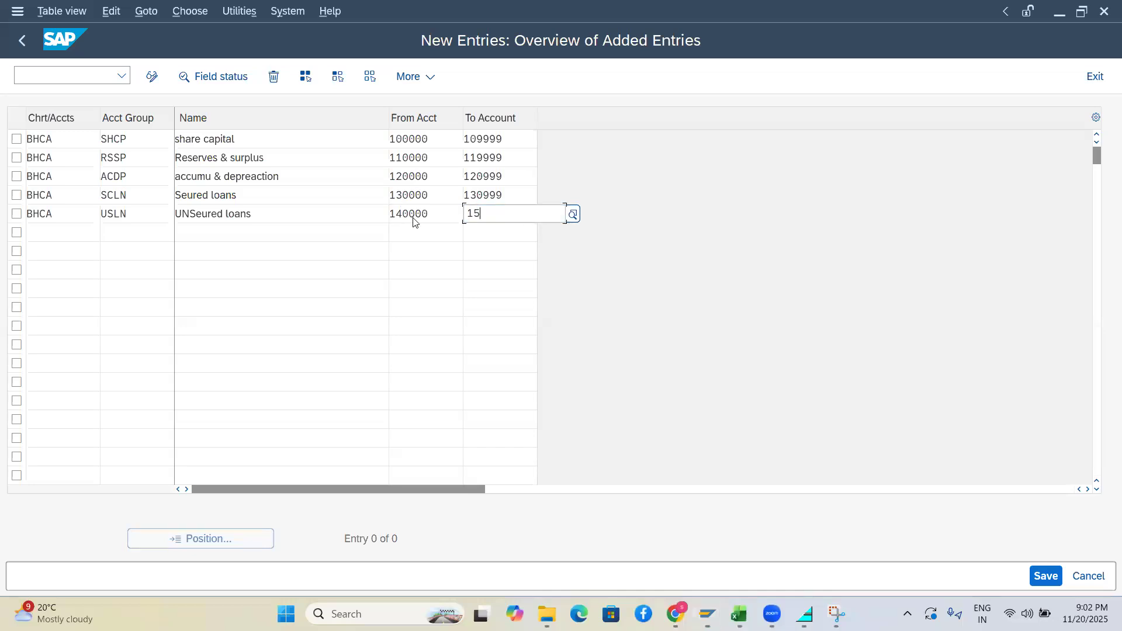
key(BackSpace)
text(4)
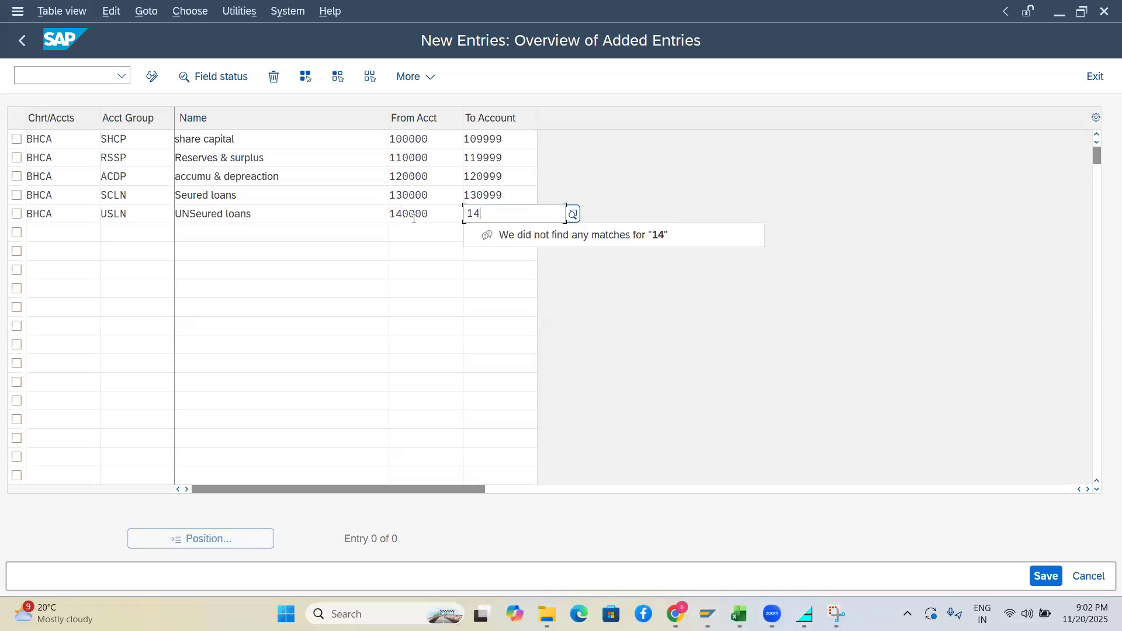
text(0999)
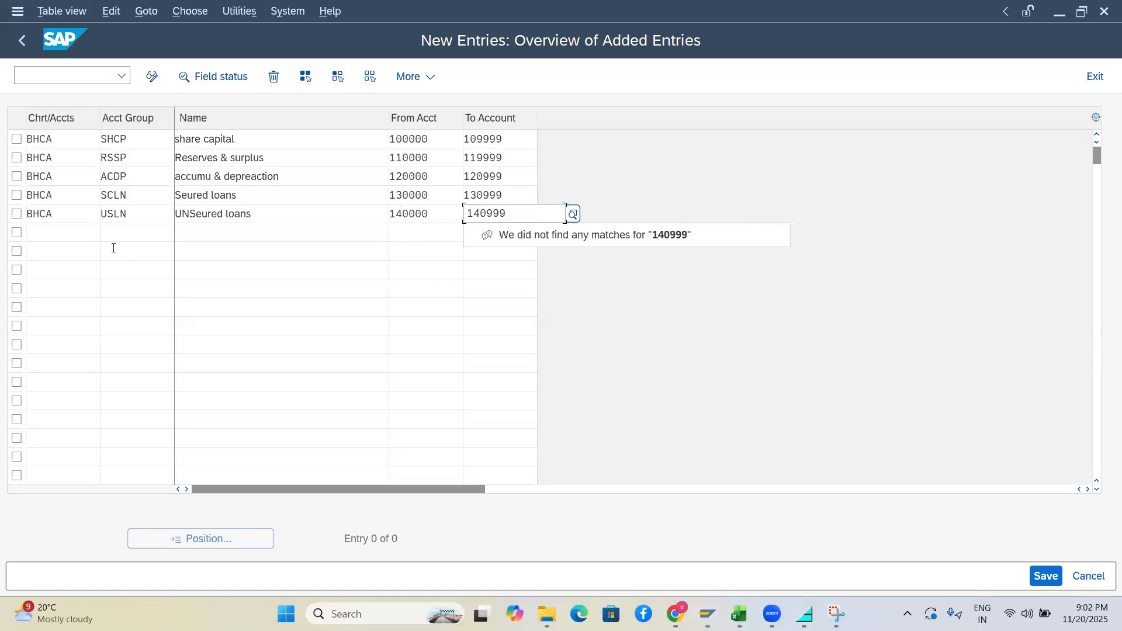
click(56, 228)
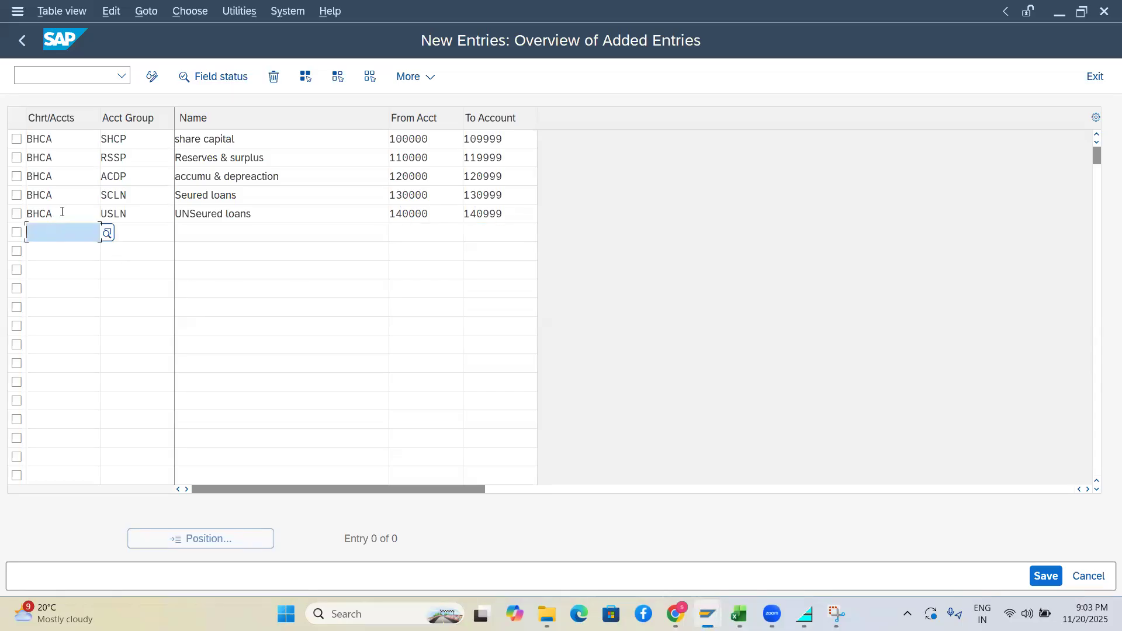
drag(62, 212, 1, 212)
Paste BHCA into row 6 and enter account group code TAPY
key(ctrl+c)
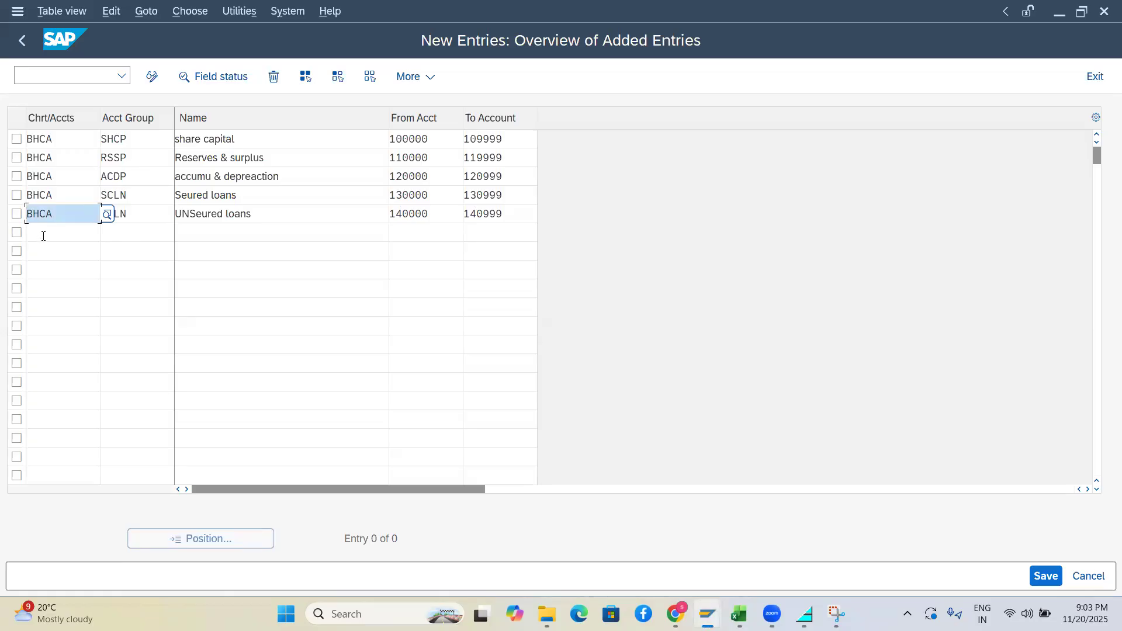
click(43, 235)
key(ctrl+v)
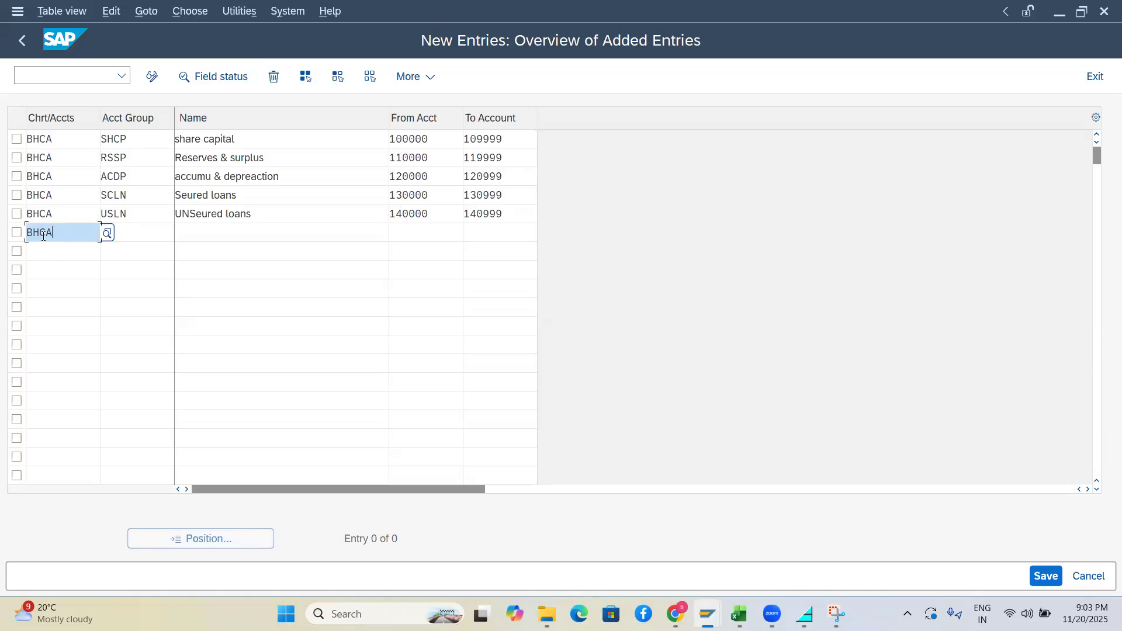
key(Tab)
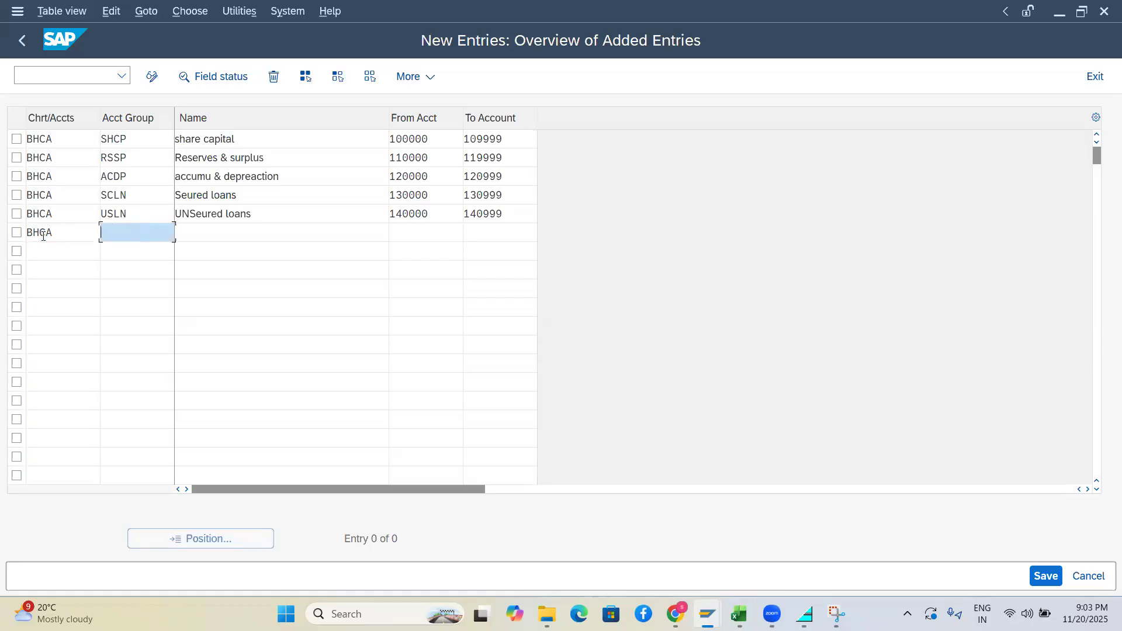
text(TAPY)
key(Tab)
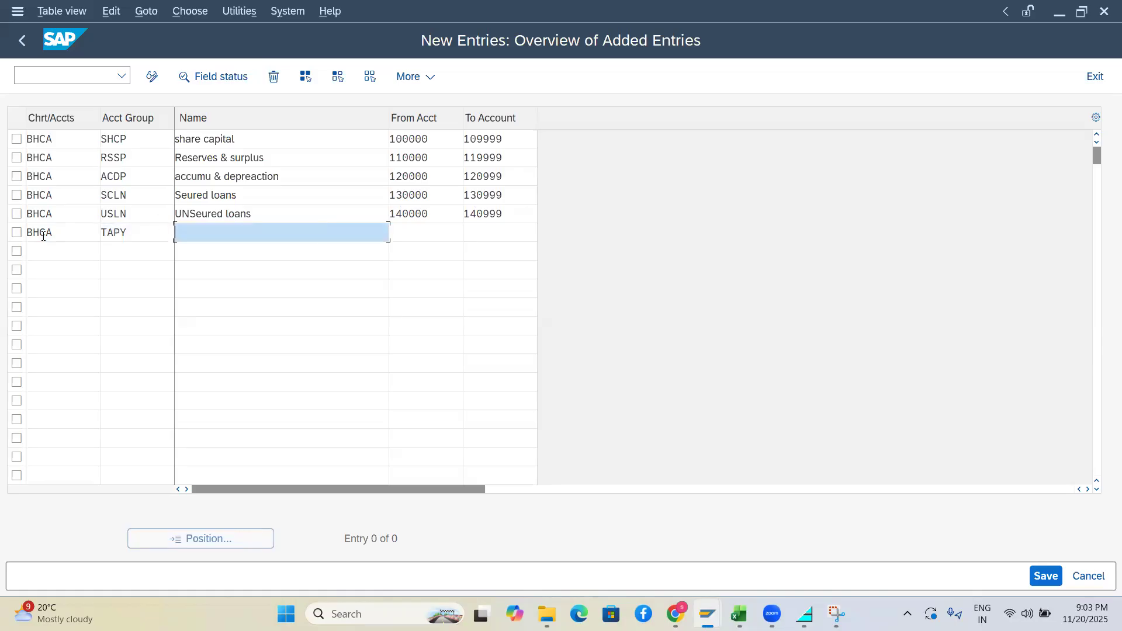
Name TAPY 'Tax payables' with accounts 160000 to 160999
text(TAX PAY)
key(BackSpace)
key(BackSpace)
key(BackSpace)
key(BackSpace)
key(BackSpace)
key(BackSpace)
text(ax payables)
key(Tab)
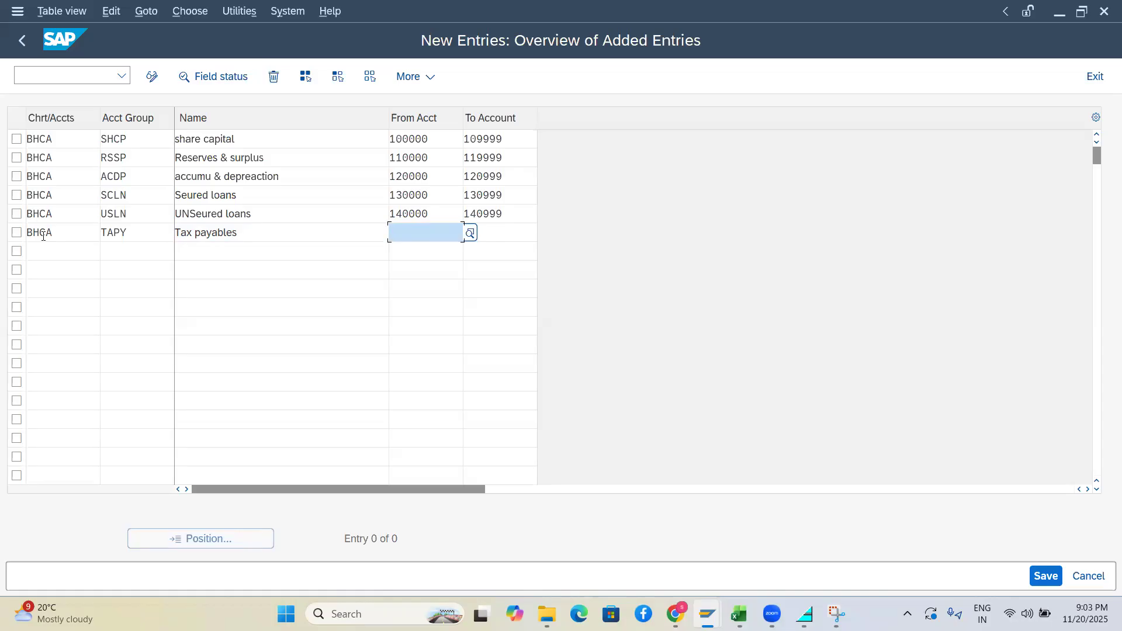
click(135, 232)
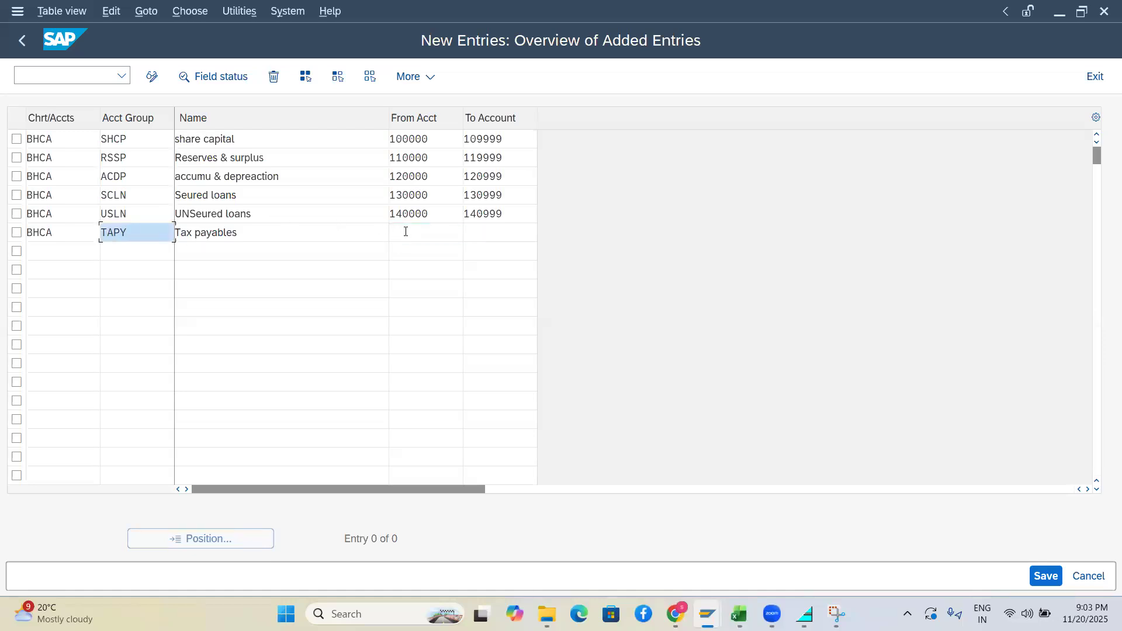
click(405, 232)
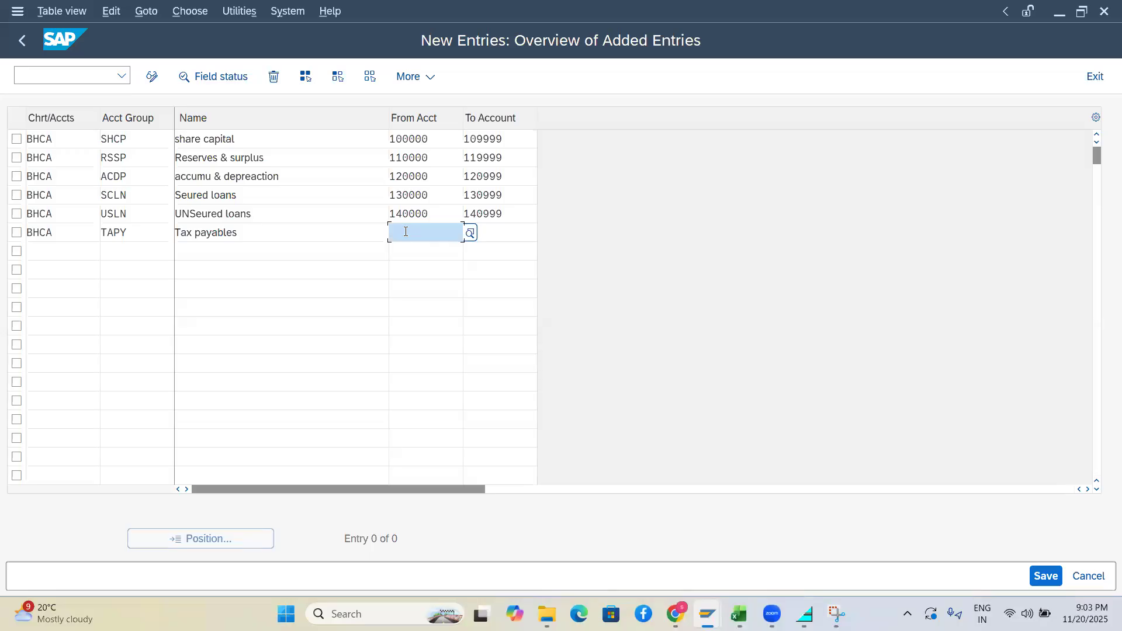
text(1500)
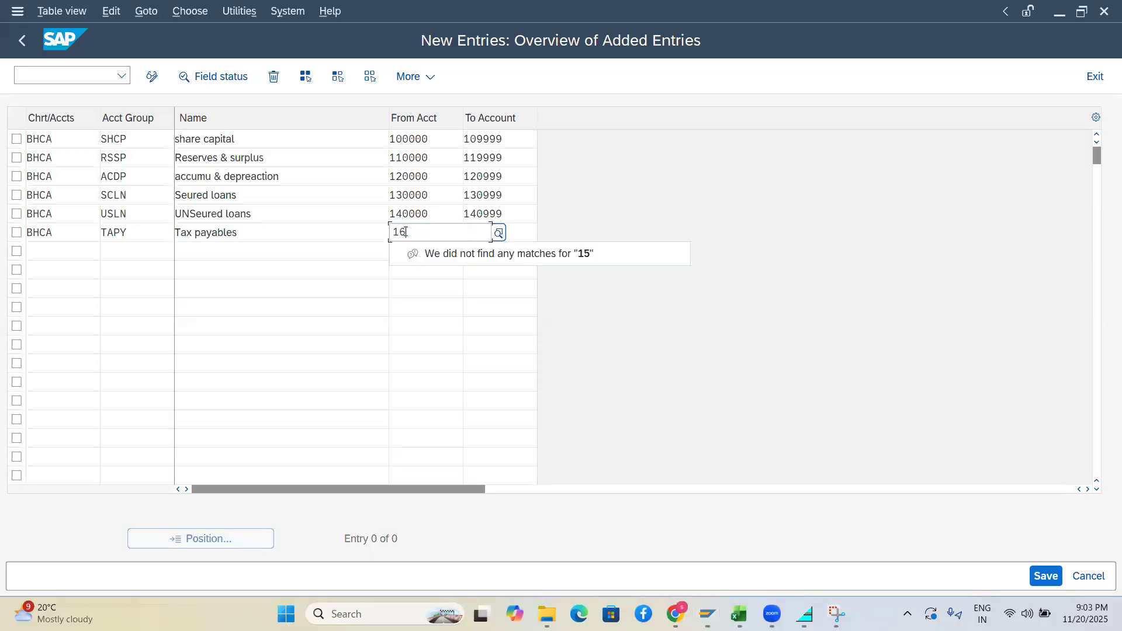
text(0000)
click(501, 233)
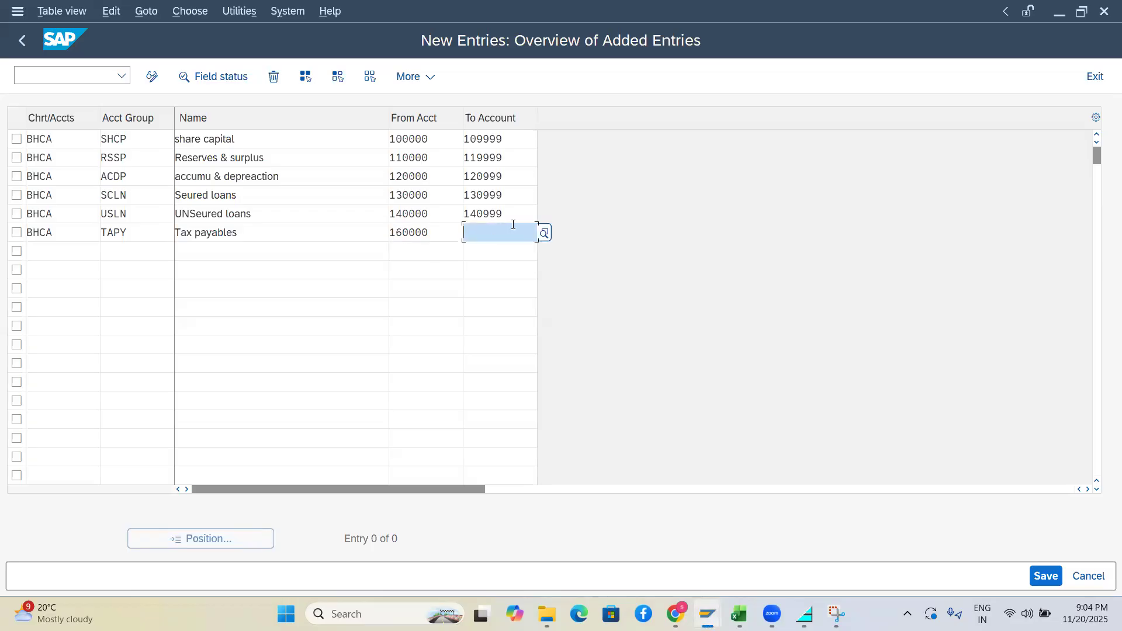
text(160)
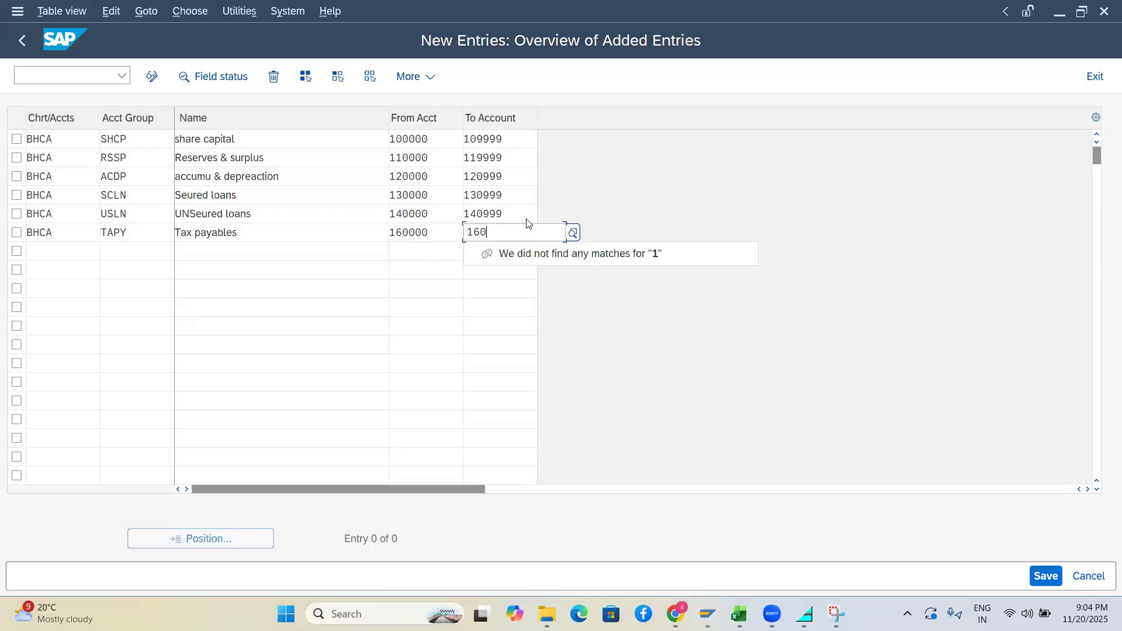
text(999)
click(410, 322)
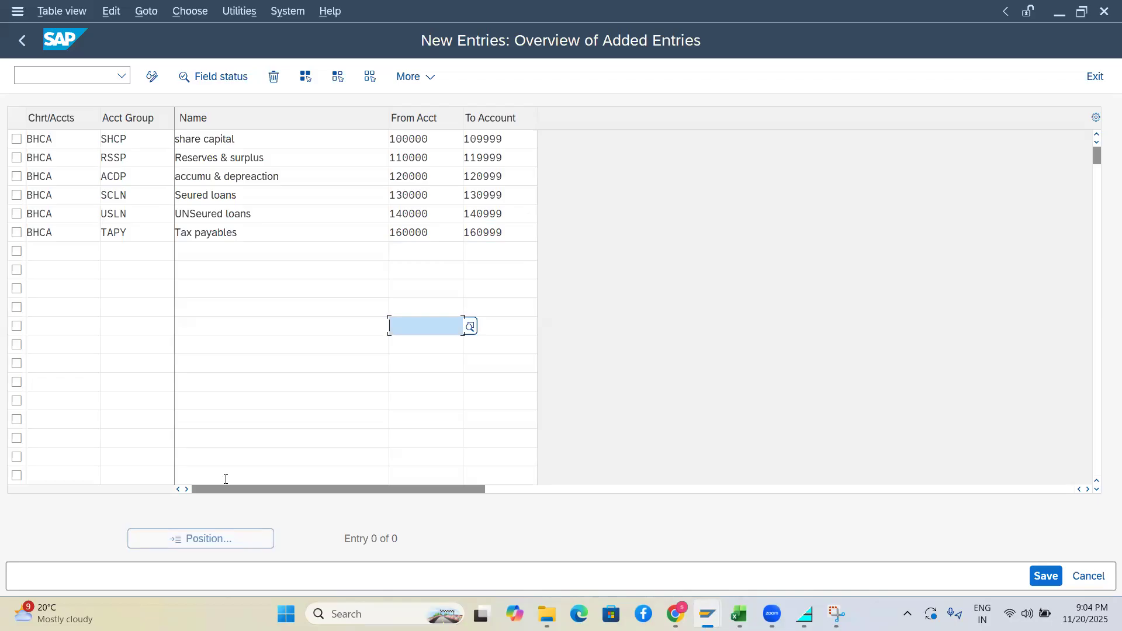
Change the ACDP and SCLN range ends to 129999 and 139999
click(478, 177)
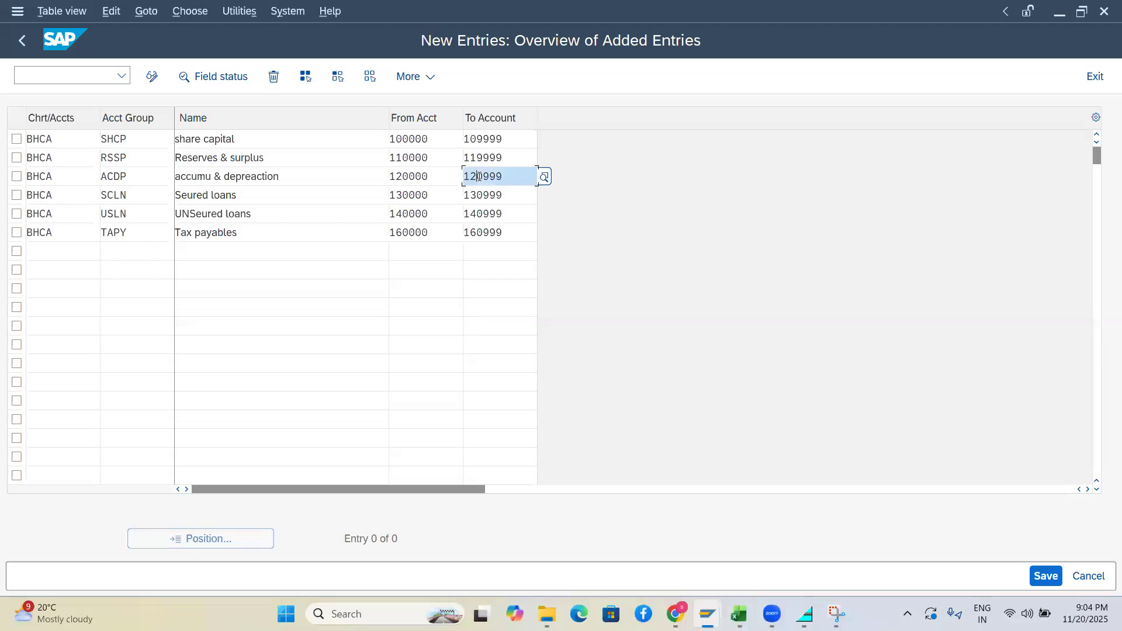
text(9)
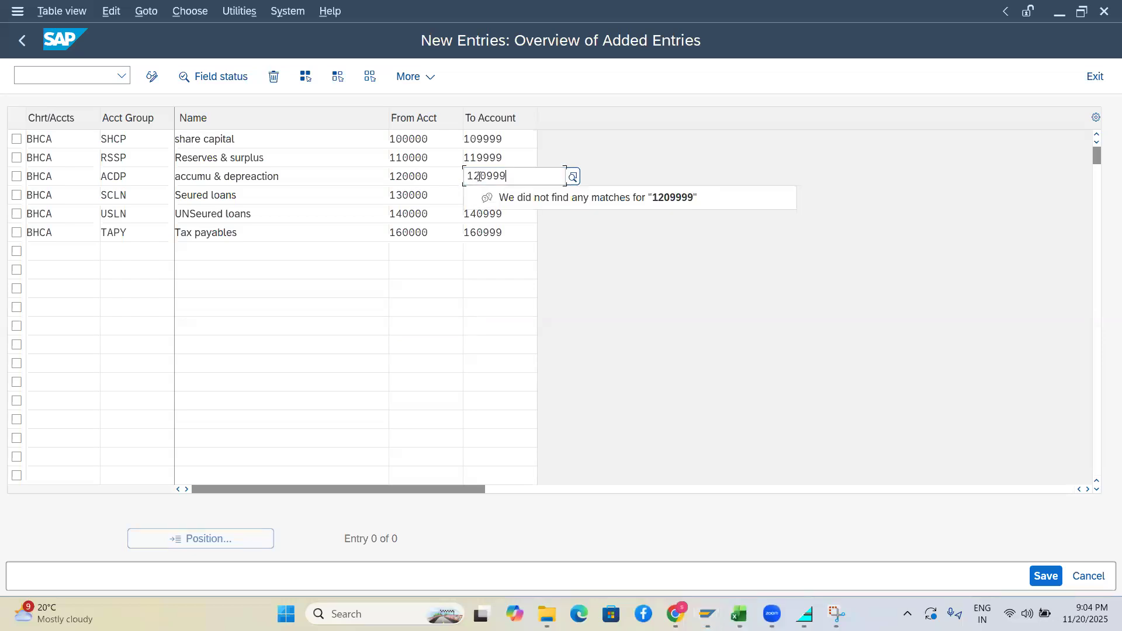
key(BackSpace)
click(487, 176)
key(BackSpace)
text(9)
key(Return)
click(477, 191)
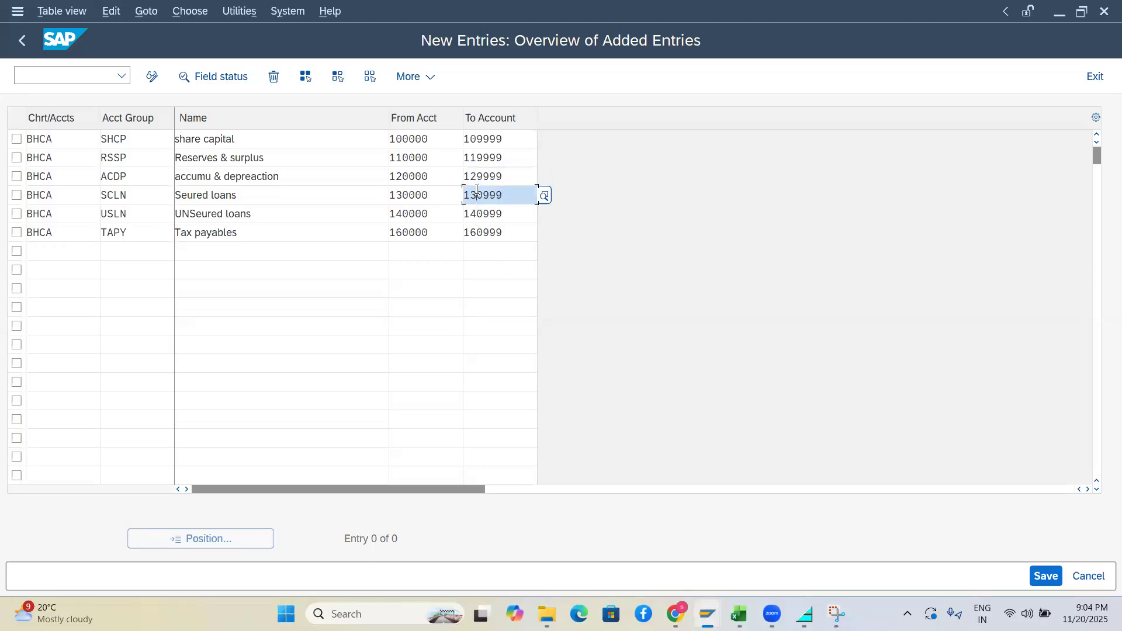
click(485, 194)
text(9)
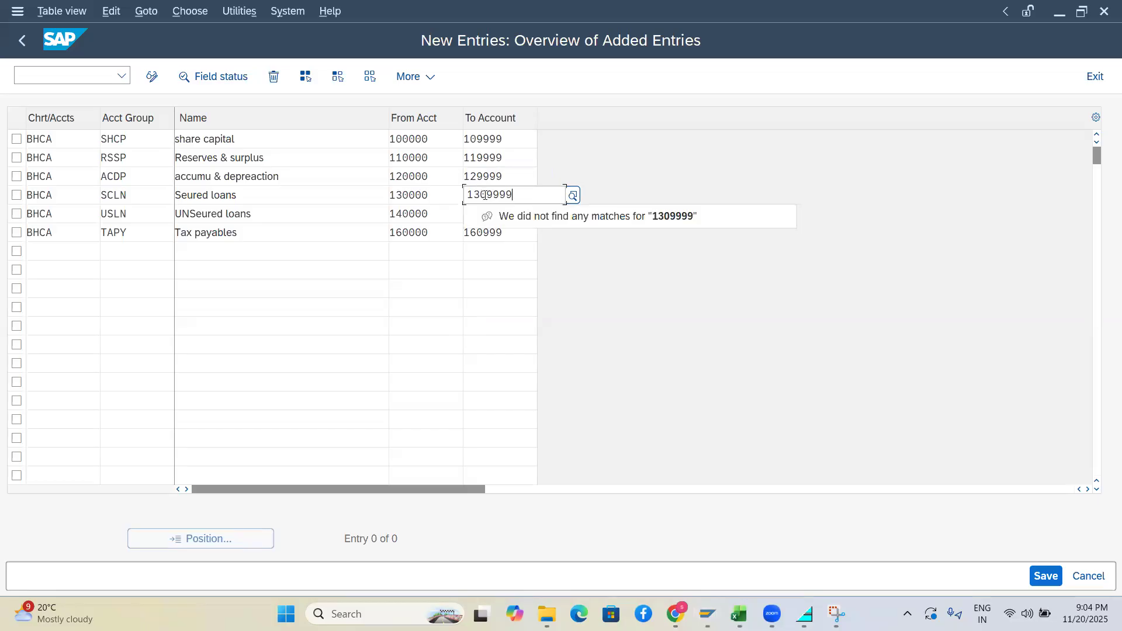
key(BackSpace)
click(492, 302)
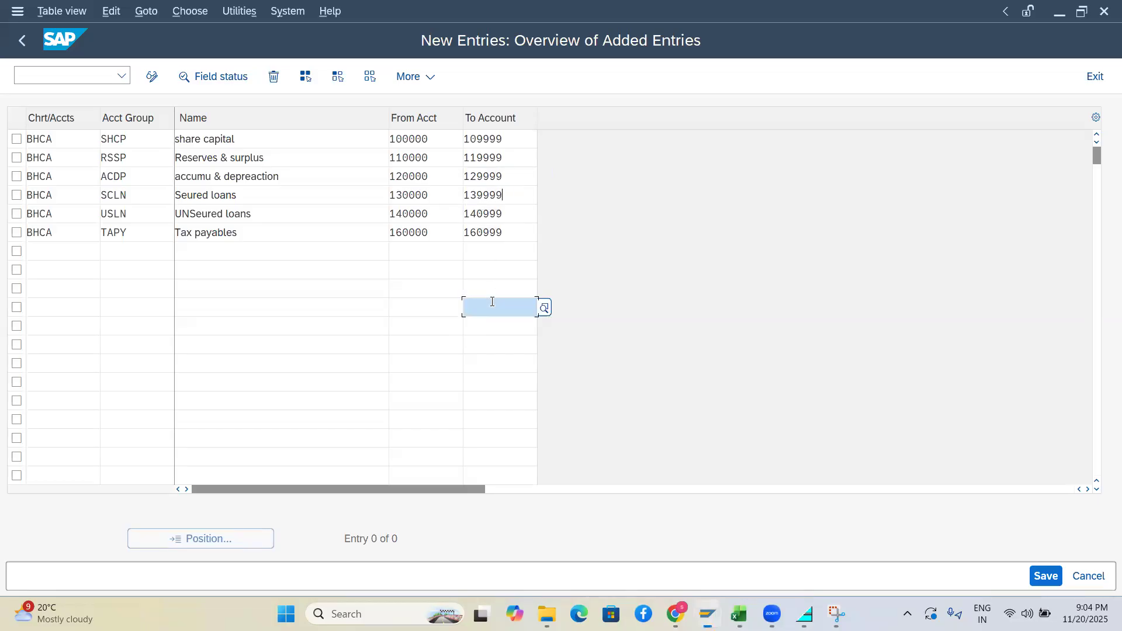
Change the USLN and TAPY range ends to 149999 and 169999
click(477, 213)
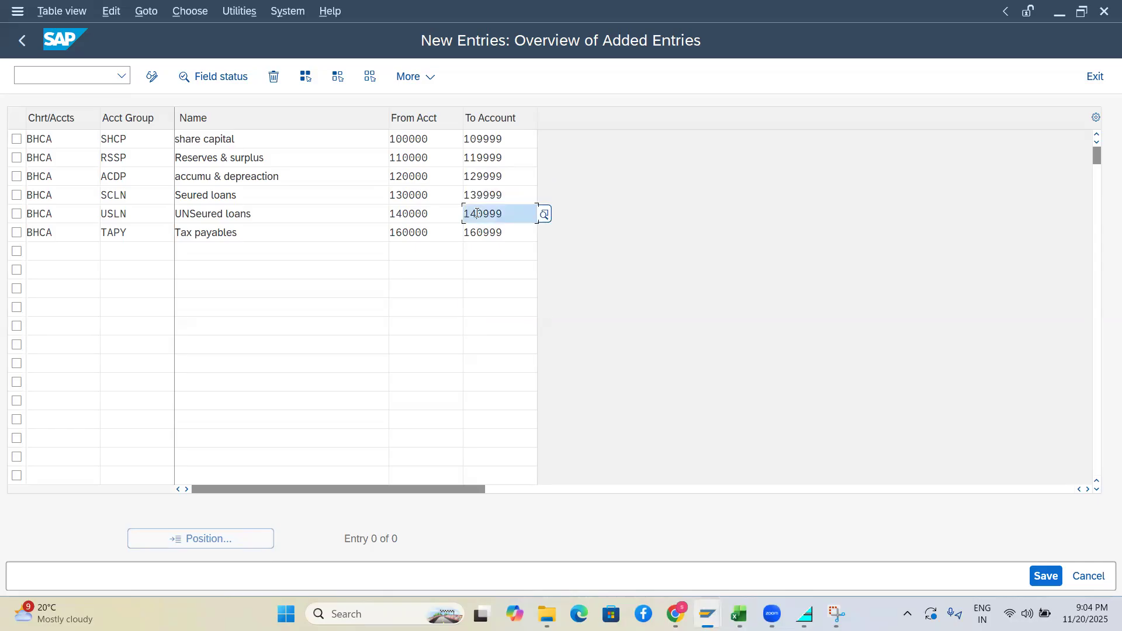
text(9)
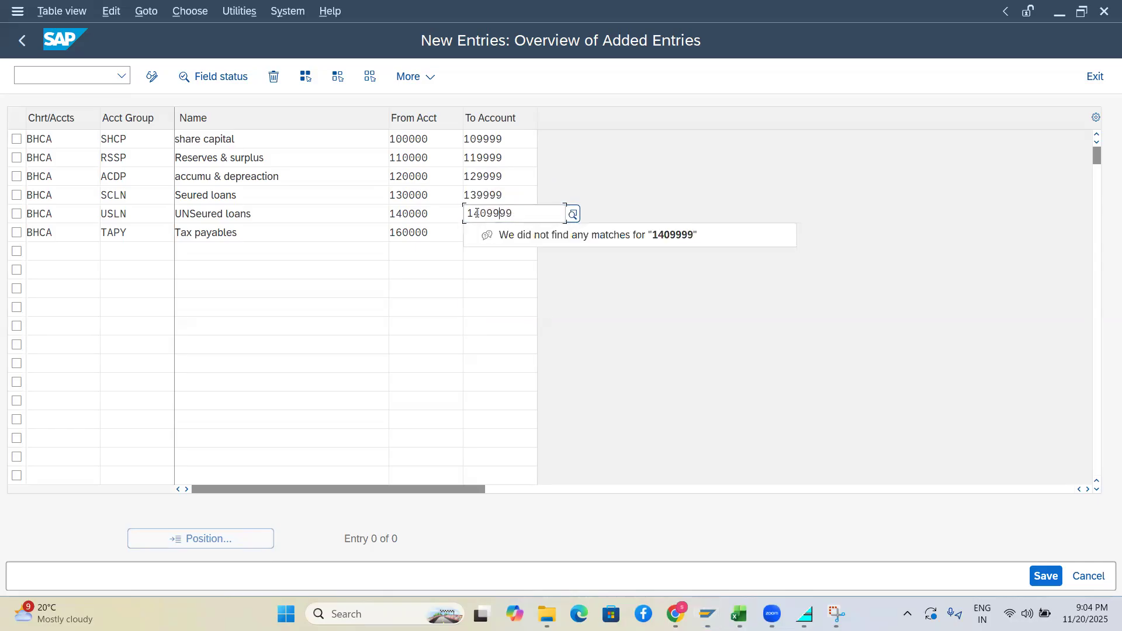
key(BackSpace)
click(513, 348)
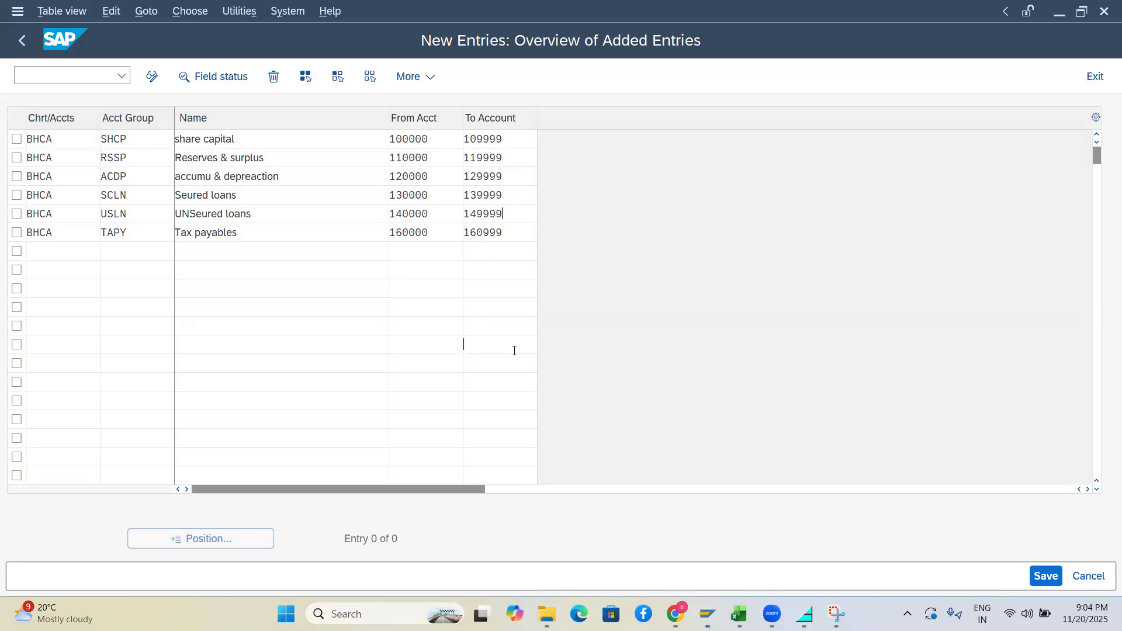
click(484, 230)
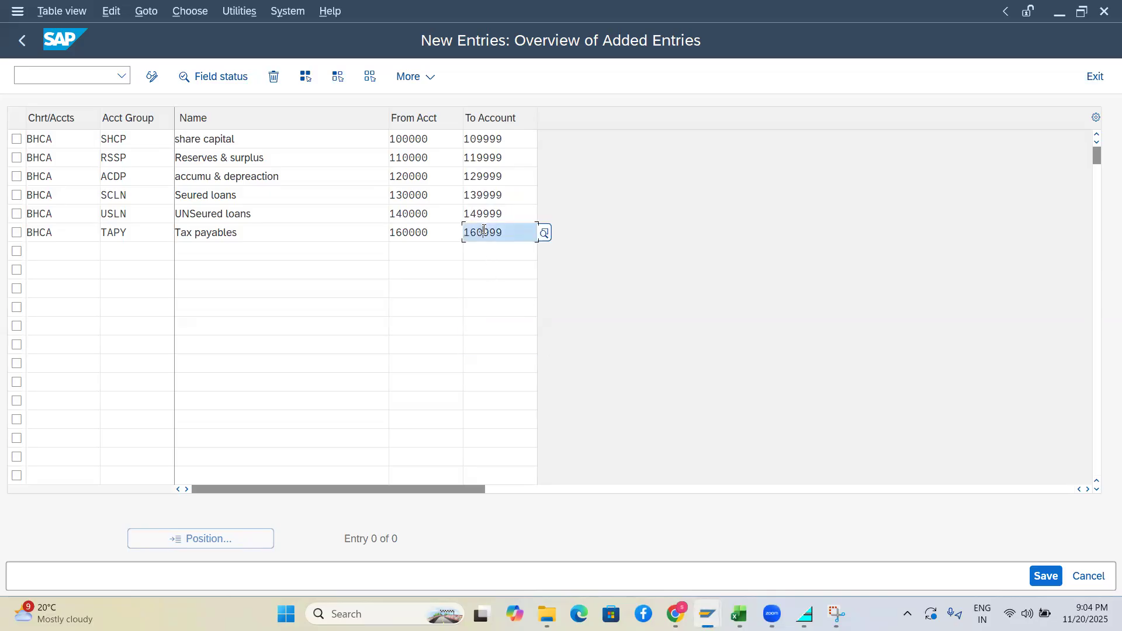
key(BackSpace)
text(9)
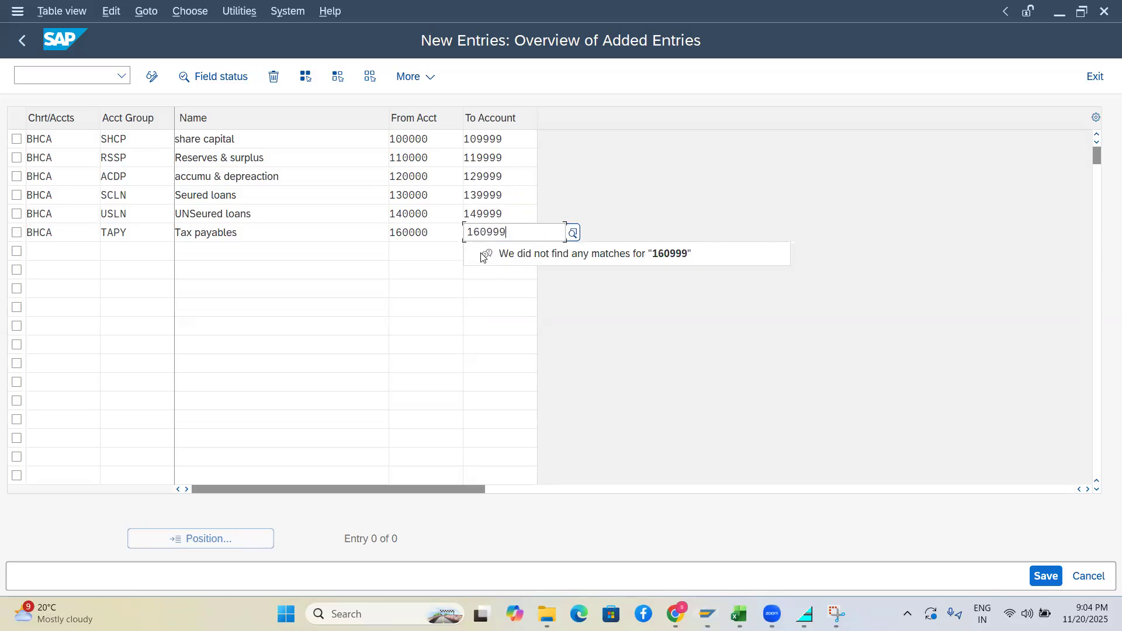
click(488, 227)
key(BackSpace)
text(9)
click(48, 251)
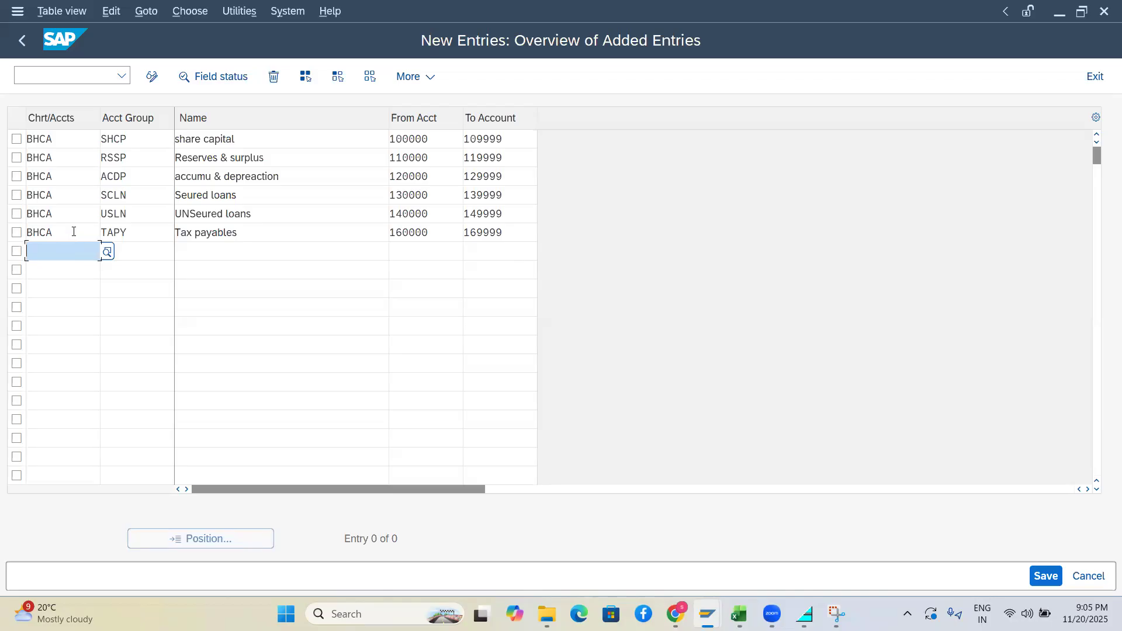
Add a BHCA row with group code SNCR named 'Sundry creditors'
drag(73, 232, 1, 240)
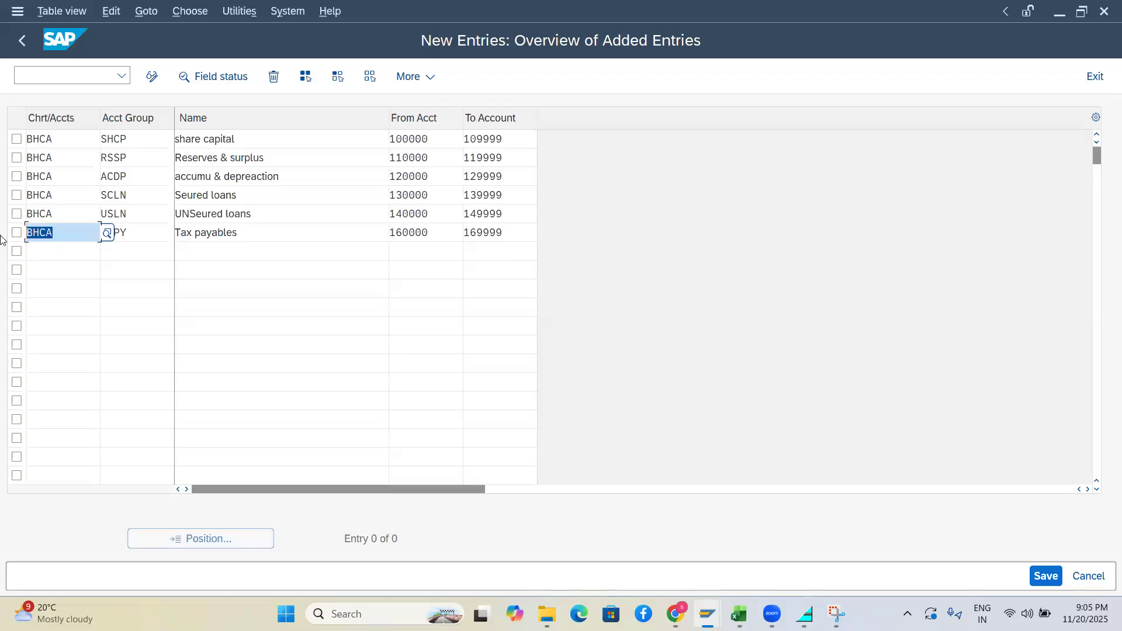
click(49, 259)
key(ctrl+v)
click(137, 260)
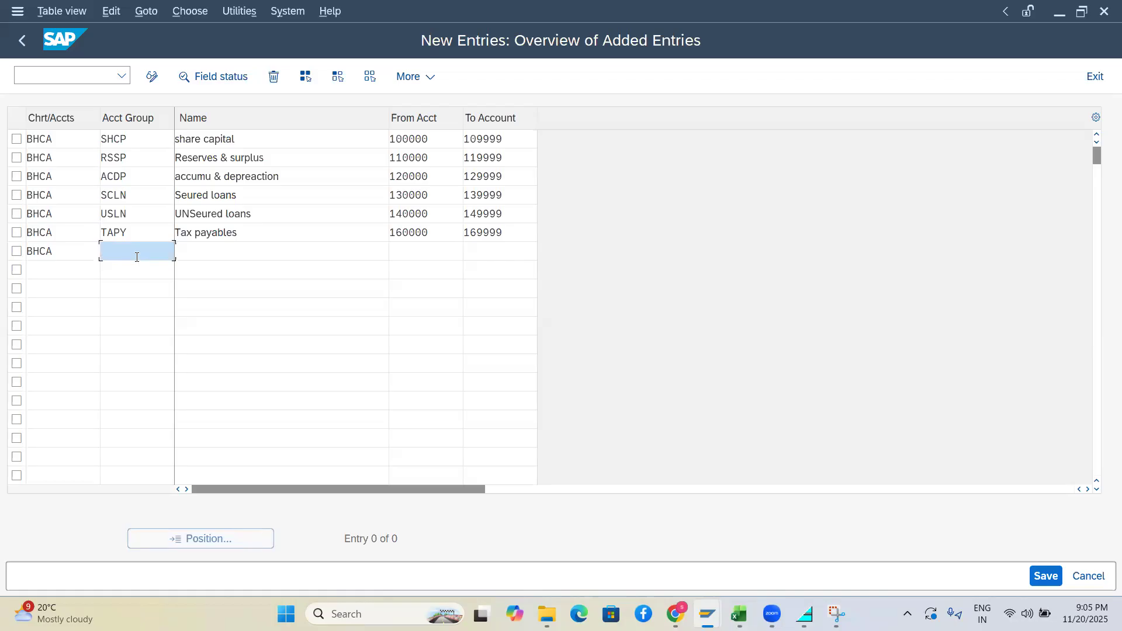
text(S)
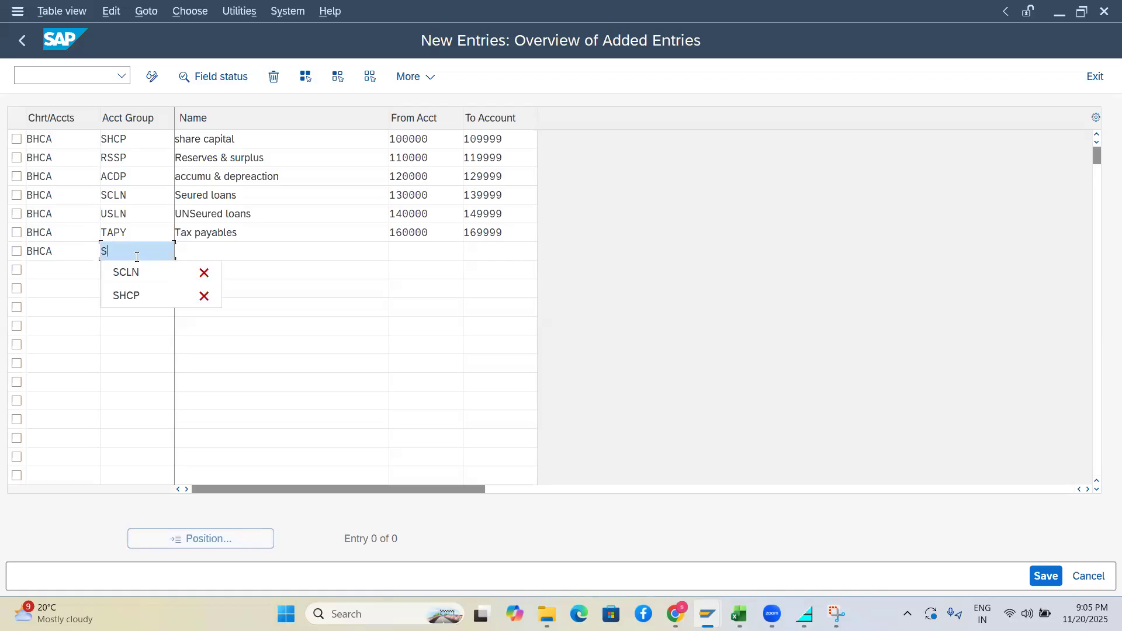
text(NCR)
key(Tab)
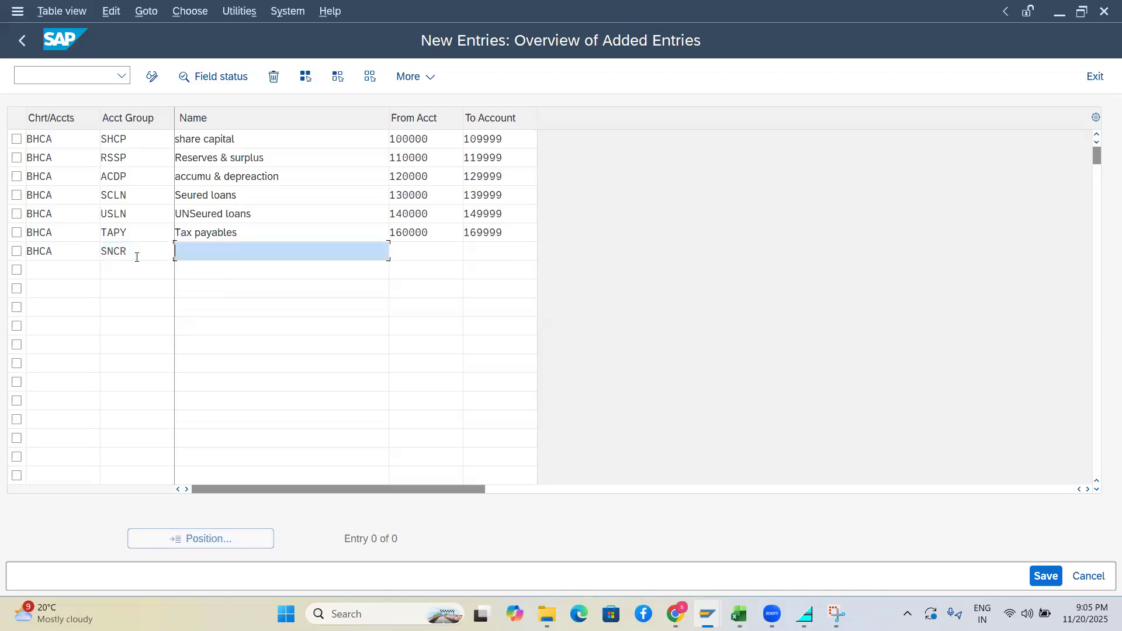
text(Sundry creditors)
Set SNCR's account range to 150000 through 159999
click(406, 253)
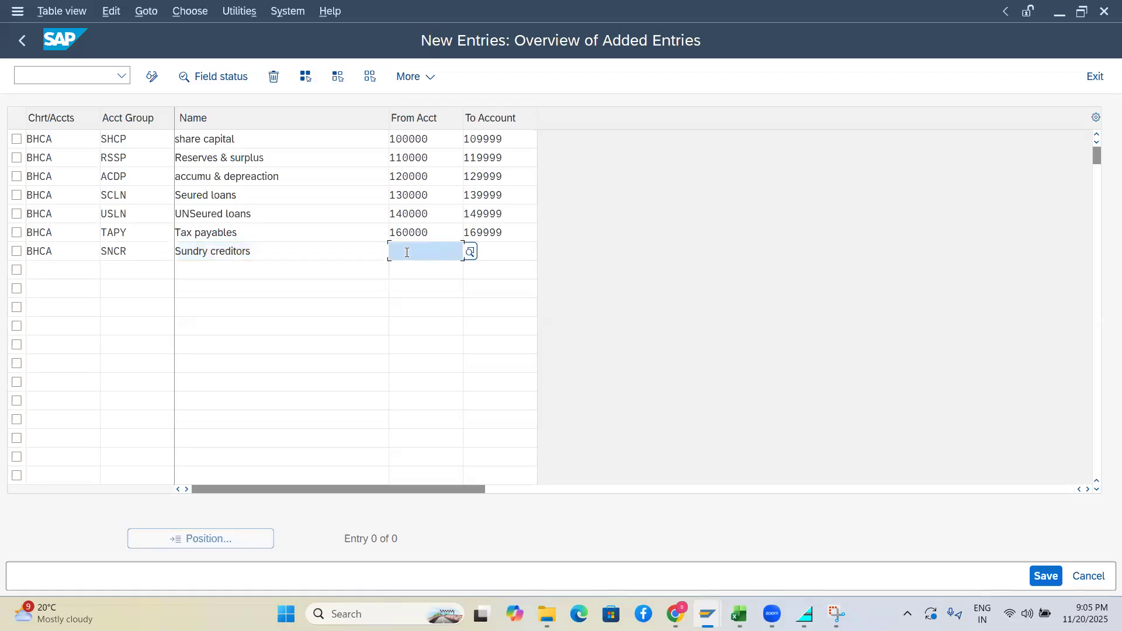
text(150000)
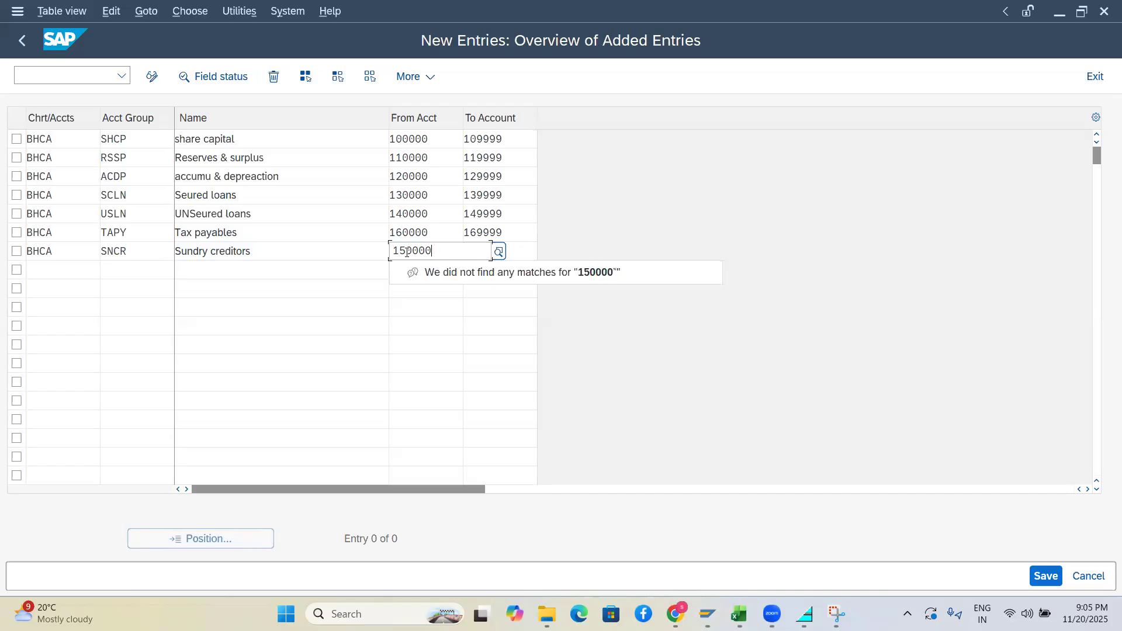
key(Tab)
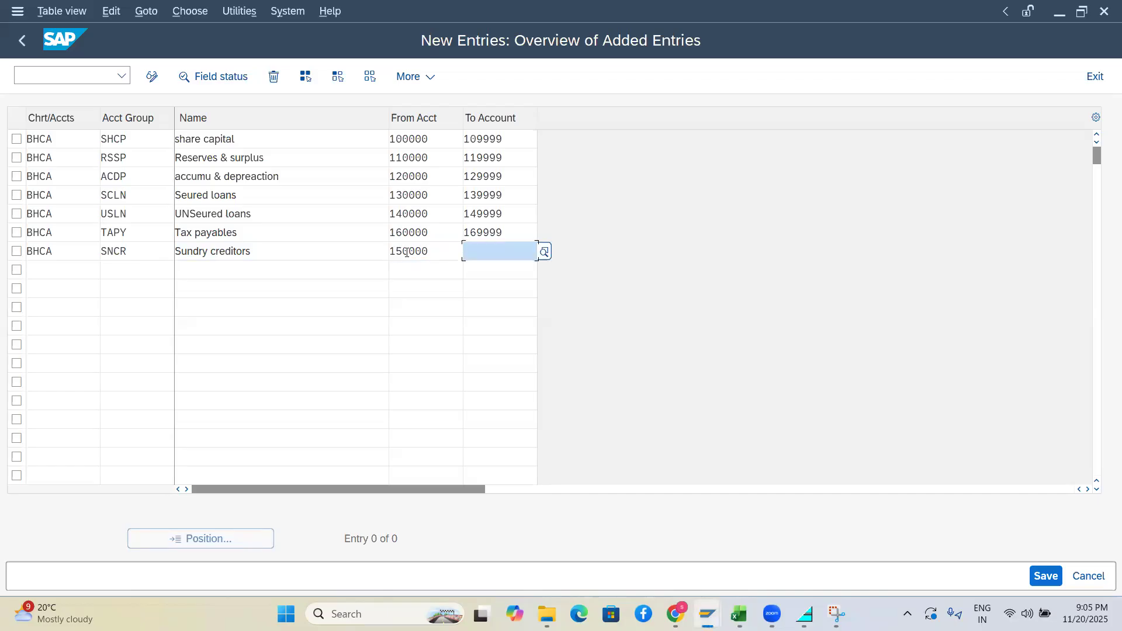
text(1500)
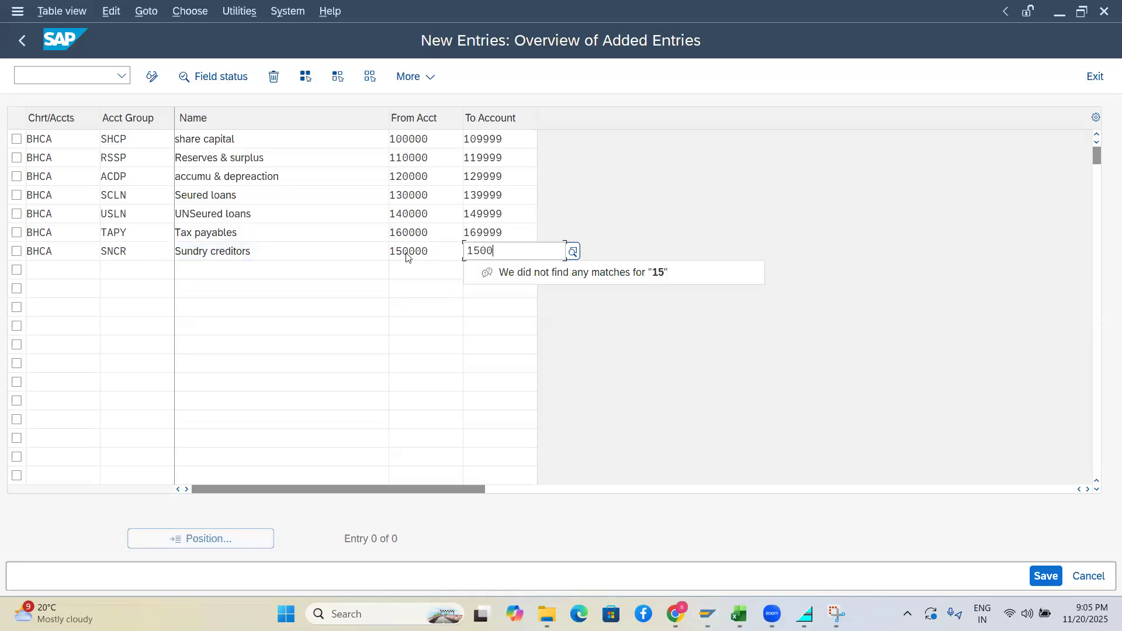
key(BackSpace)
key(BackSpace)
text(9999)
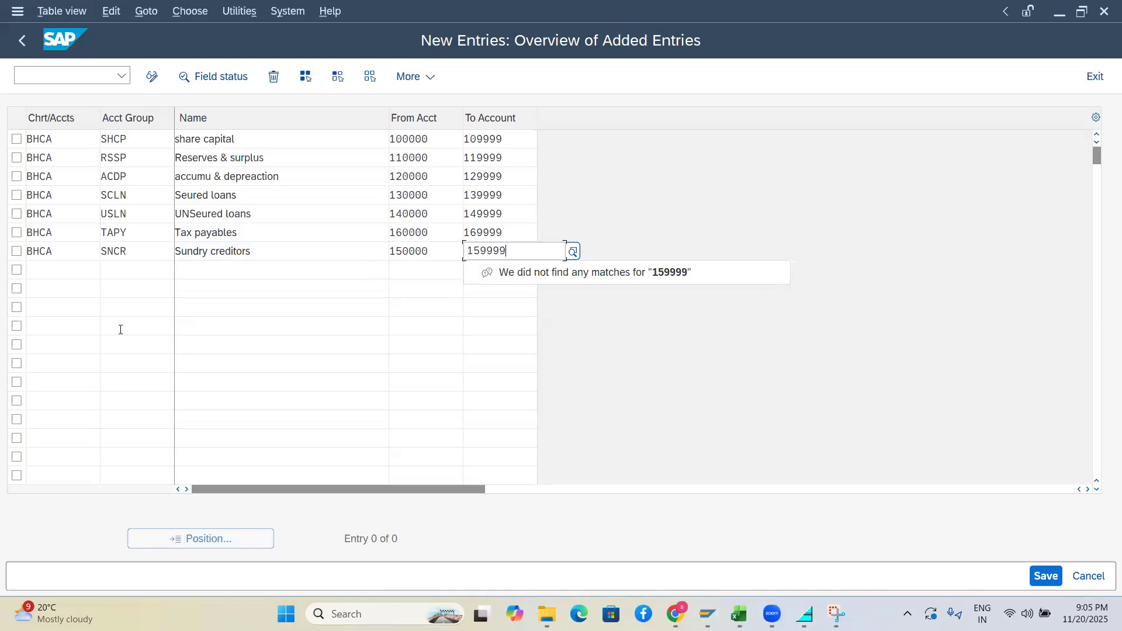
click(120, 329)
click(57, 274)
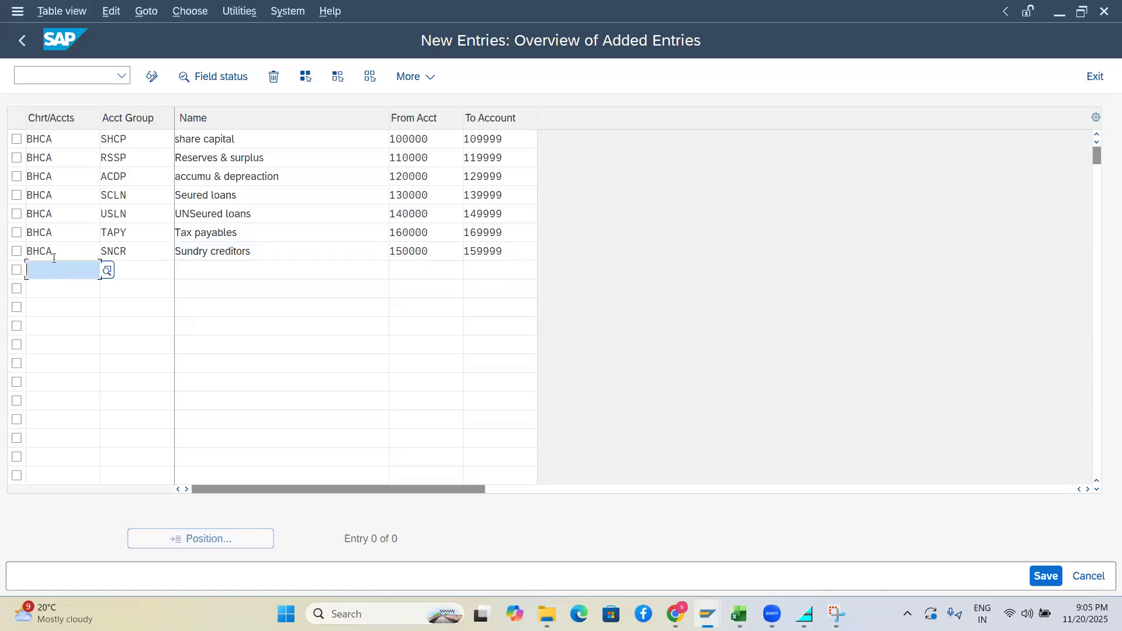
Paste BHCA into the next empty row and enter account group CLBS
click(33, 250)
key(ctrl+c)
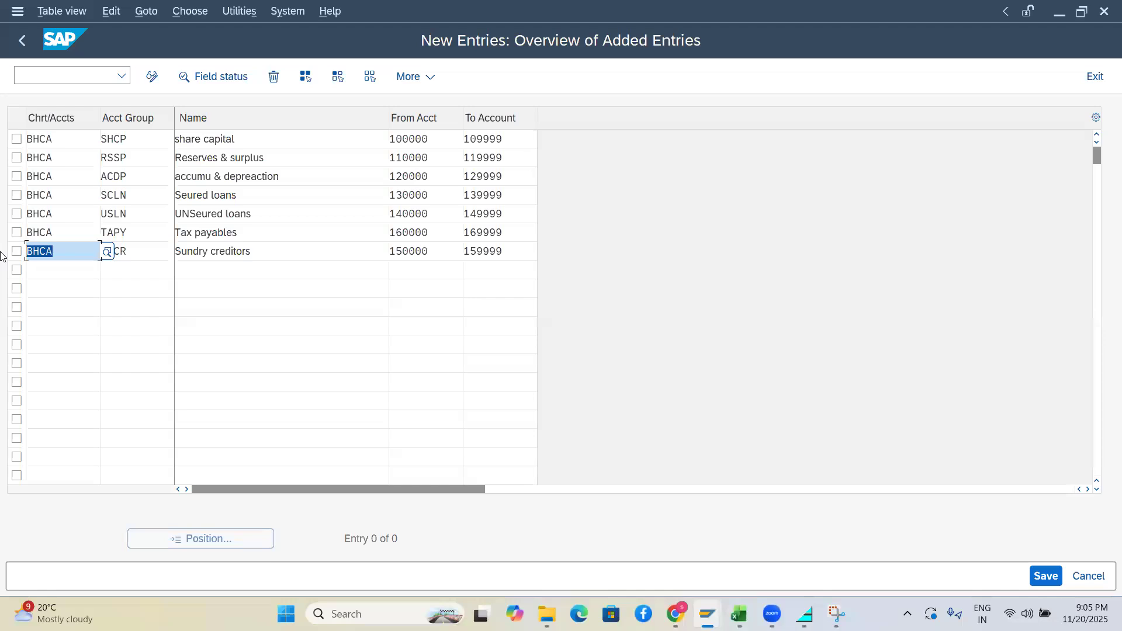
click(41, 272)
key(ctrl+v)
click(143, 274)
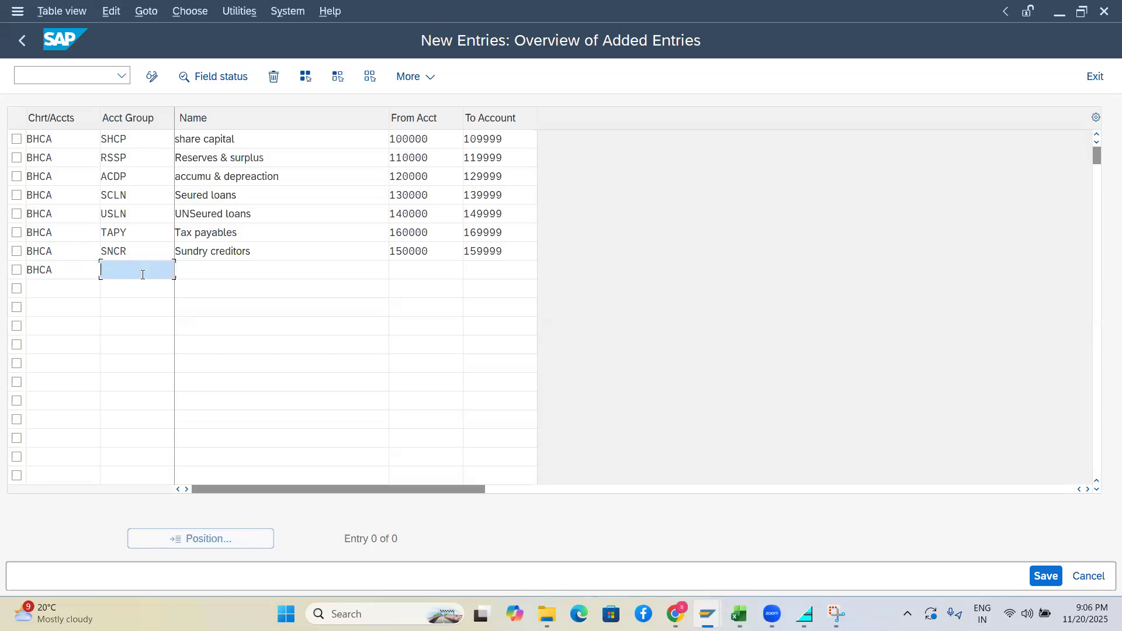
text(CLBS)
key(Tab)
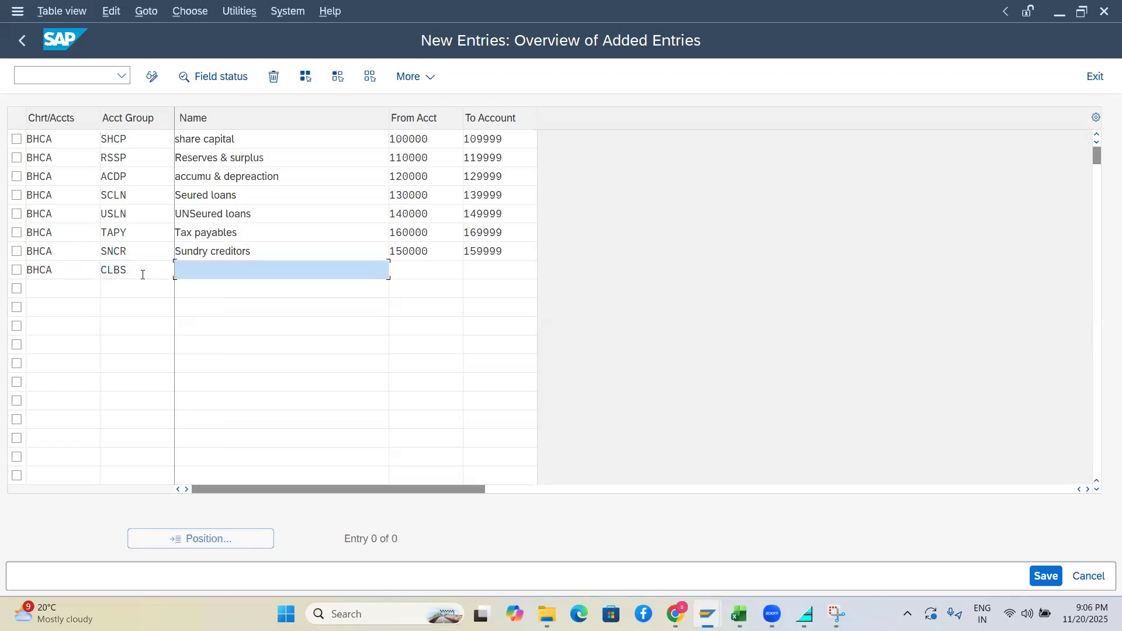
Name the CLBS group 'Current liabilites' with account range 160000 to 169999
text(Current liabilits)
key(BackSpace)
text(ites)
click(409, 280)
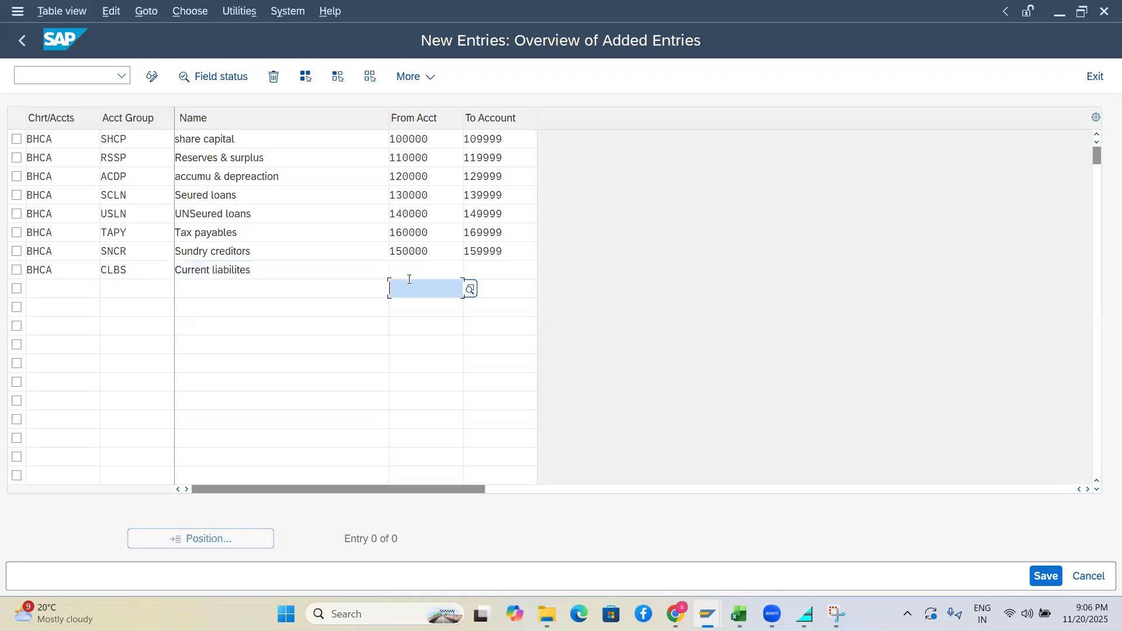
click(406, 267)
text(1)
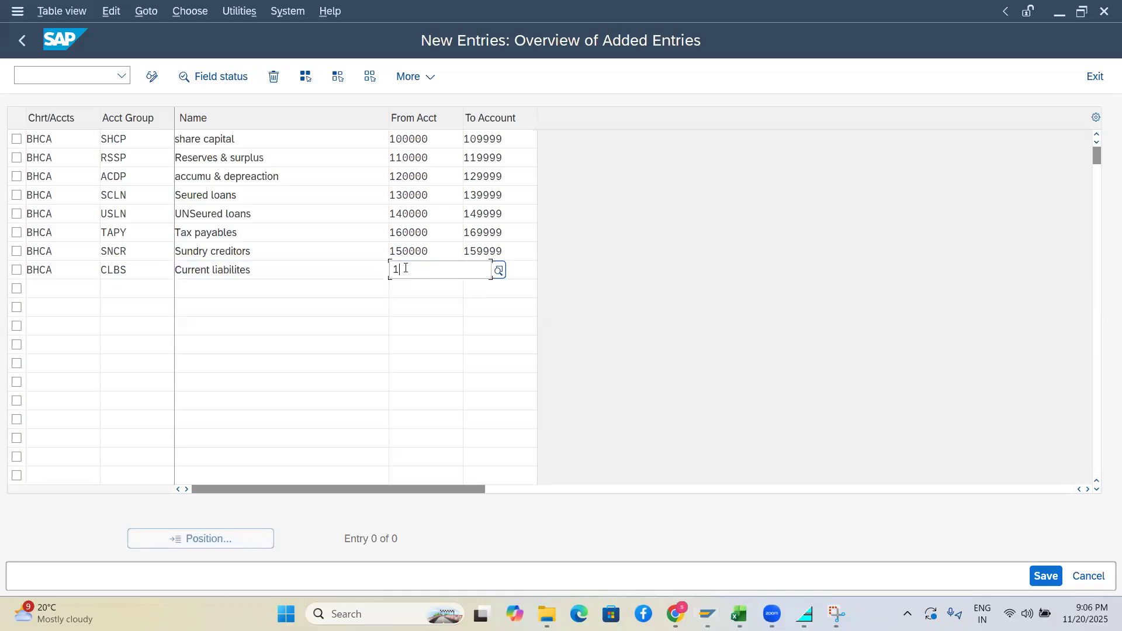
text(60000)
key(Tab)
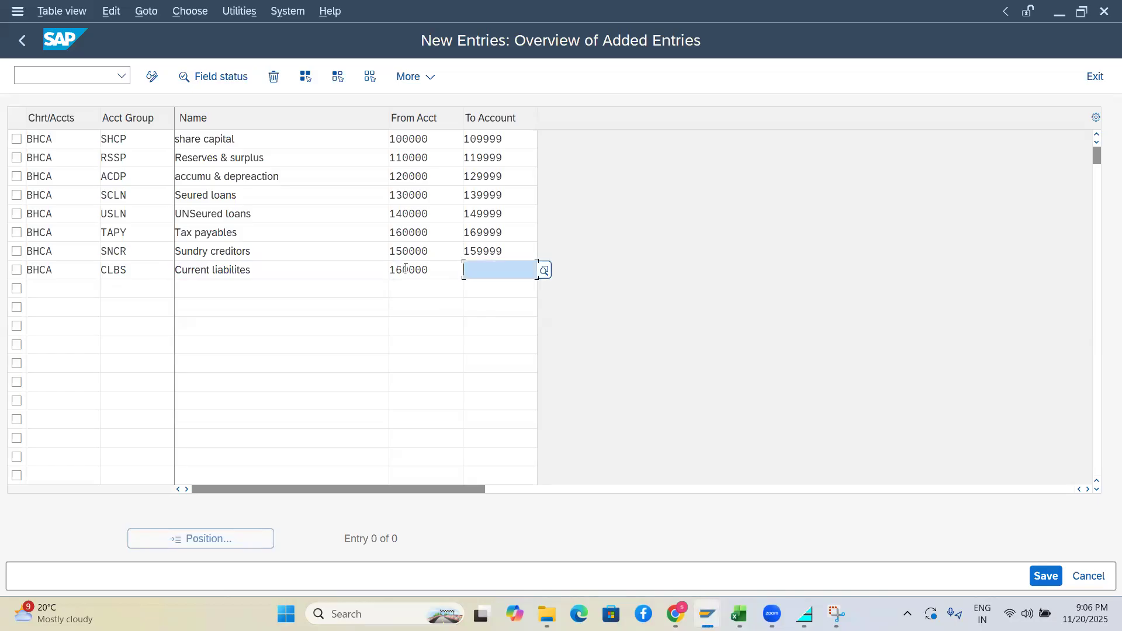
text(1600)
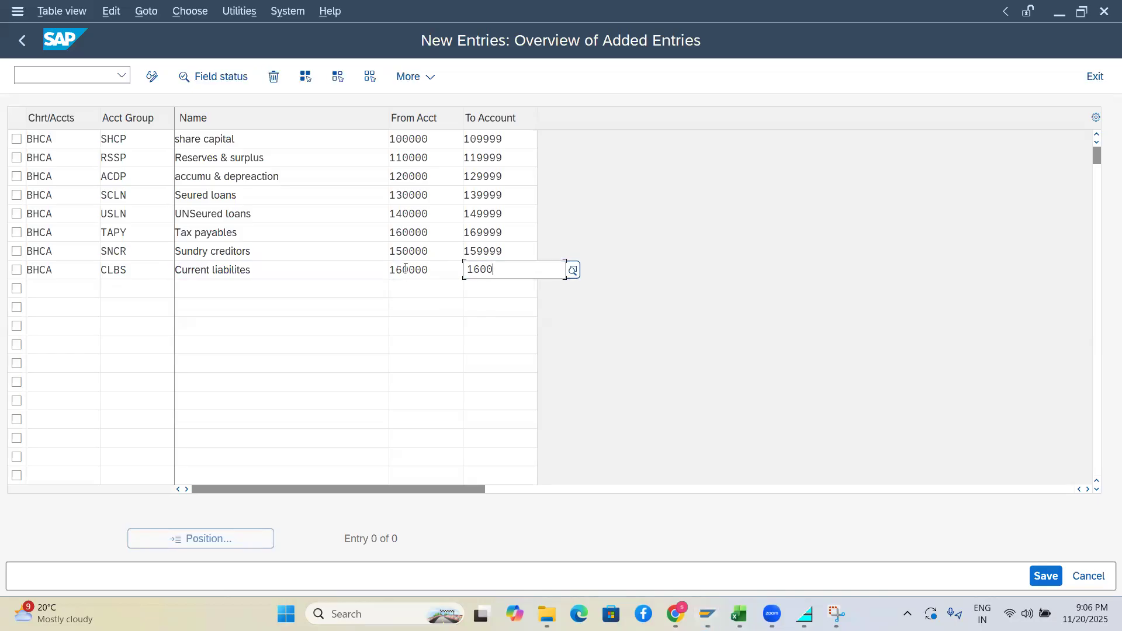
key(BackSpace)
key(BackSpace)
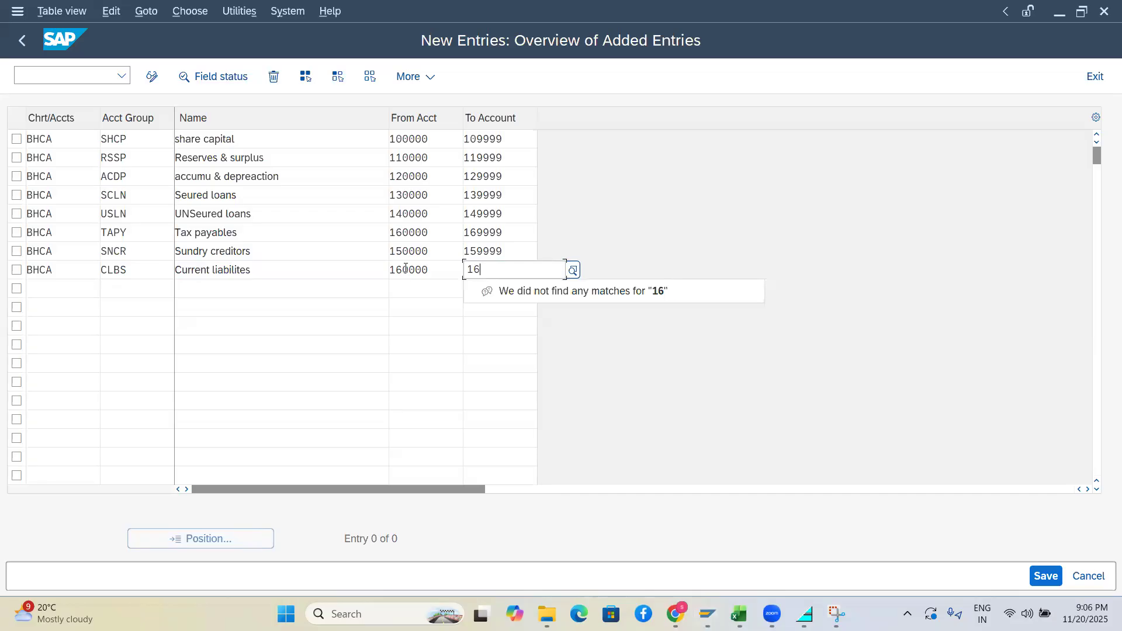
text(9999)
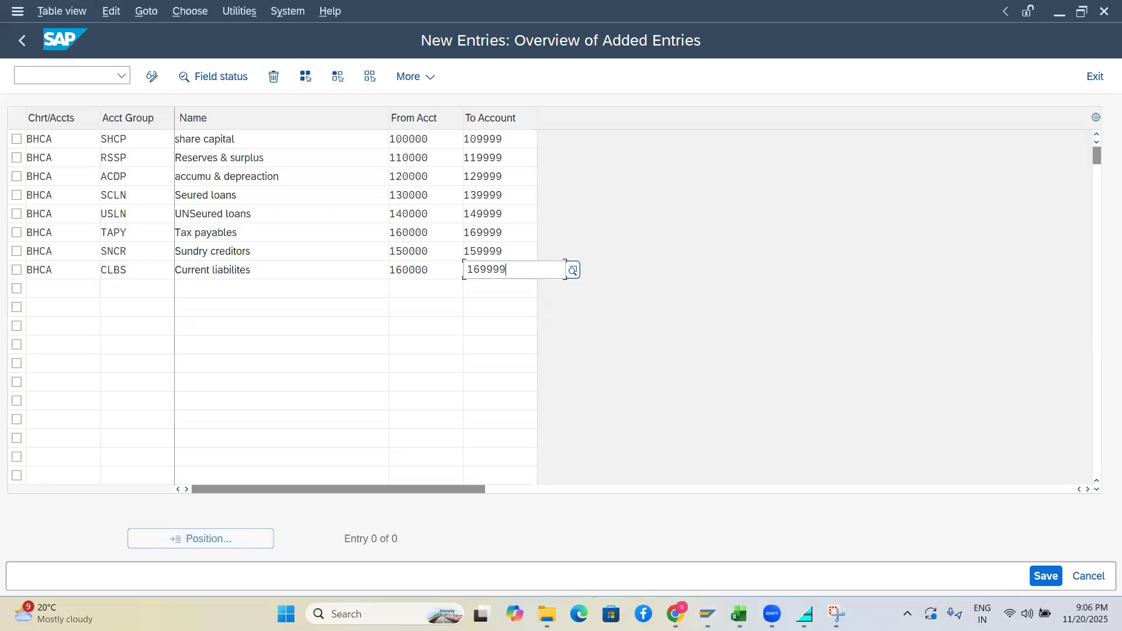
click(388, 320)
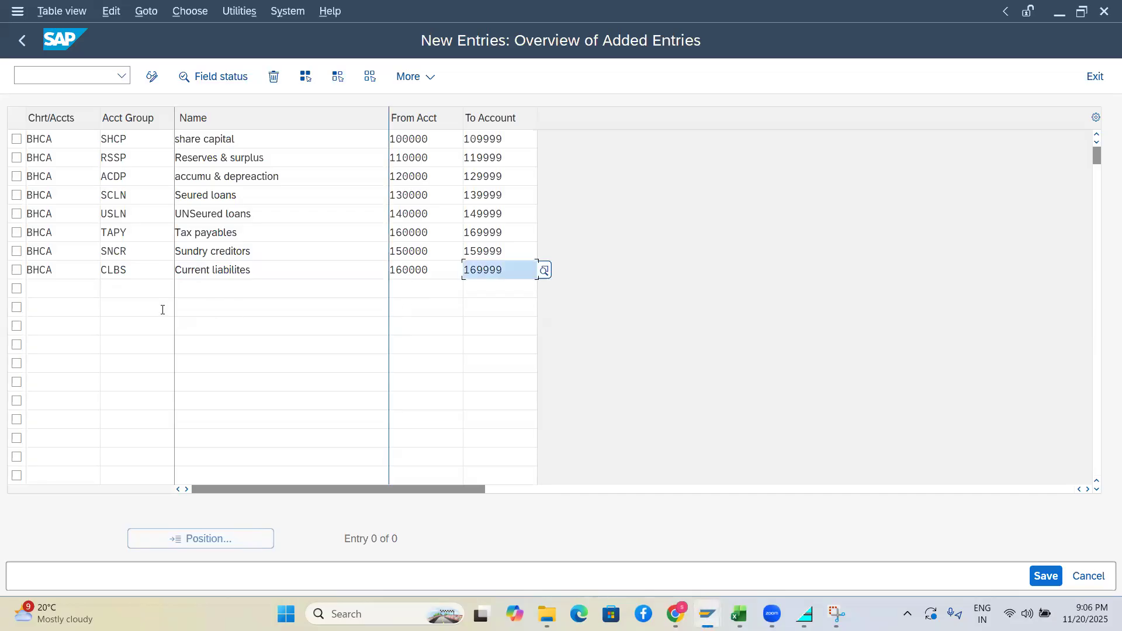
click(64, 288)
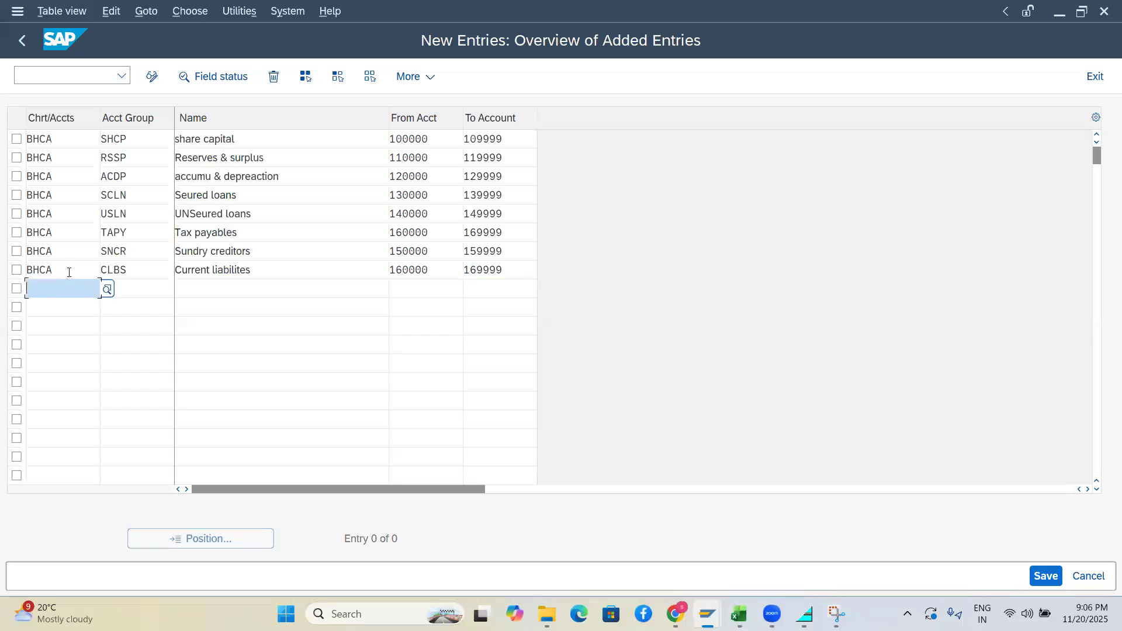
Copy BHCA into the next empty row and enter account group PRVN
click(19, 273)
drag(20, 273, 14, 273)
key(ctrl+c)
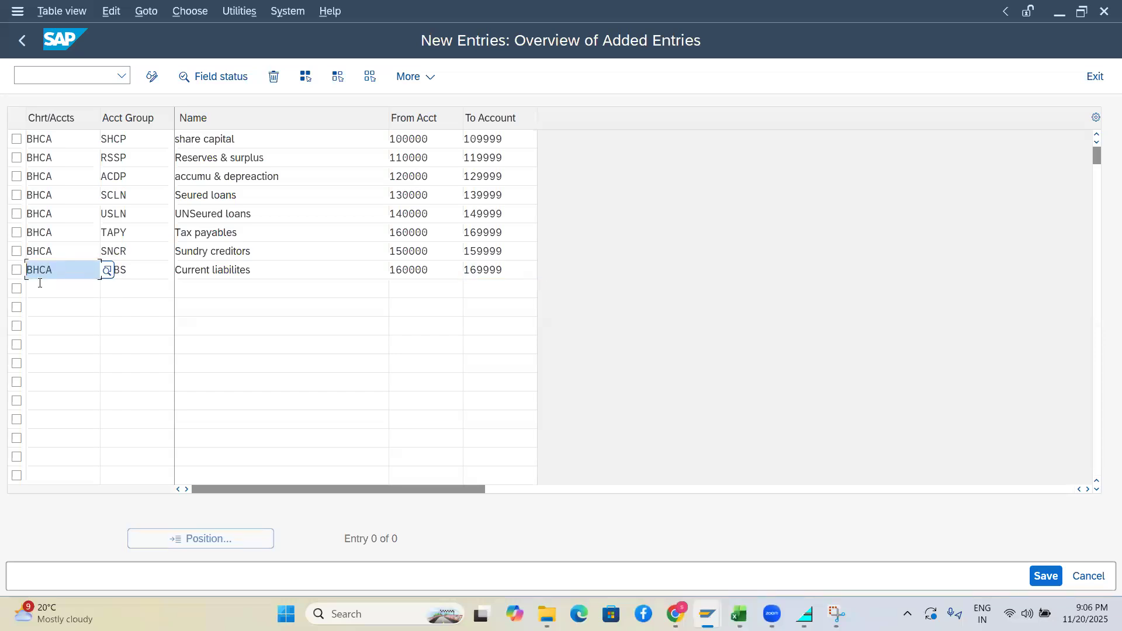
click(39, 283)
key(ctrl+v)
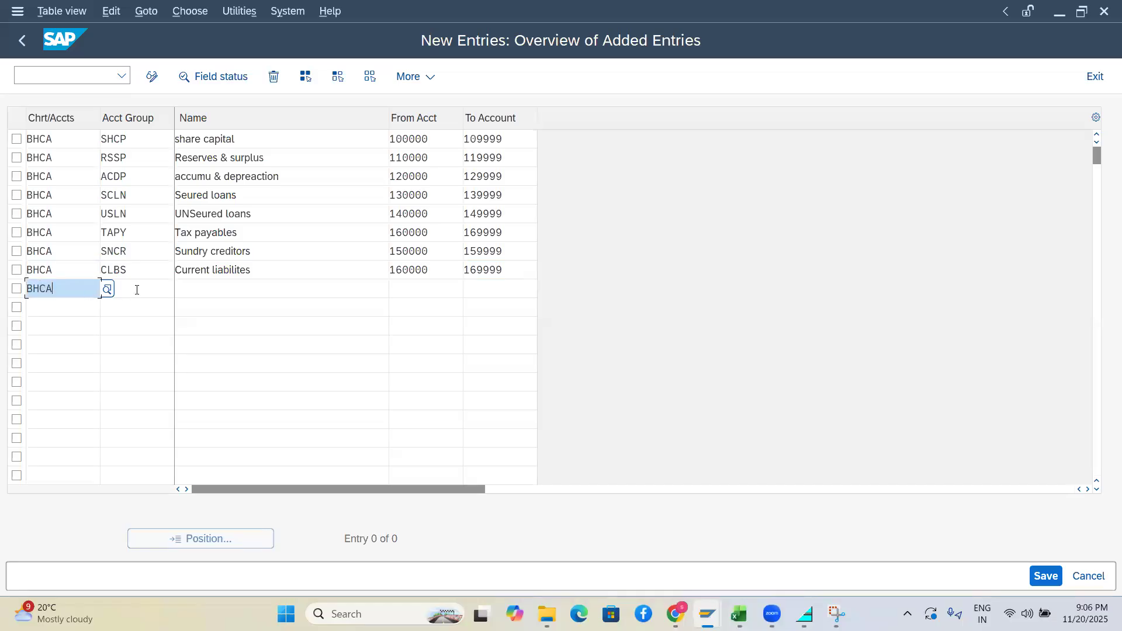
click(138, 288)
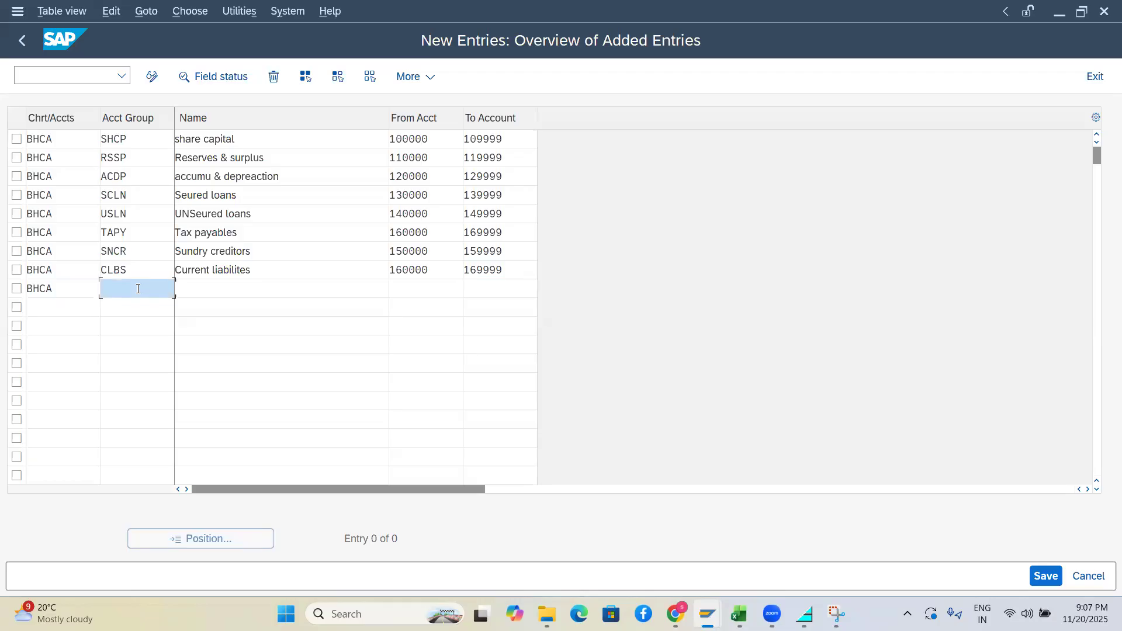
text(prvn)
key(BackSpace)
key(BackSpace)
key(BackSpace)
key(BackSpace)
text(PRVN)
Name the PRVN group 'Provisions' with account range 170000 to 179999
key(Tab)
text(P)
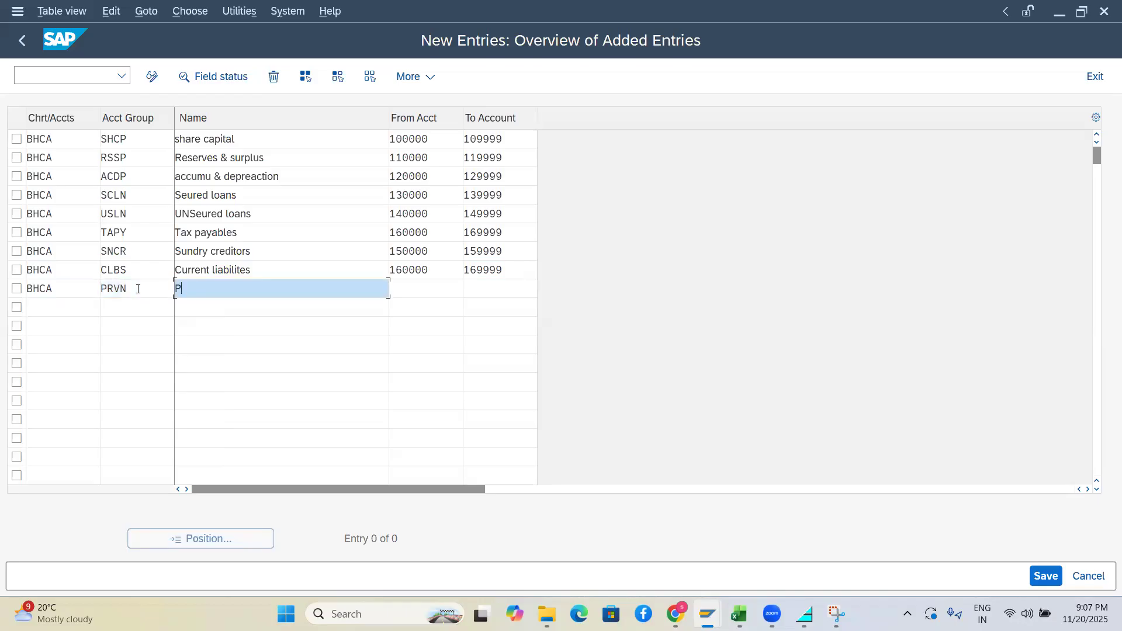
text(rovisions)
key(Tab)
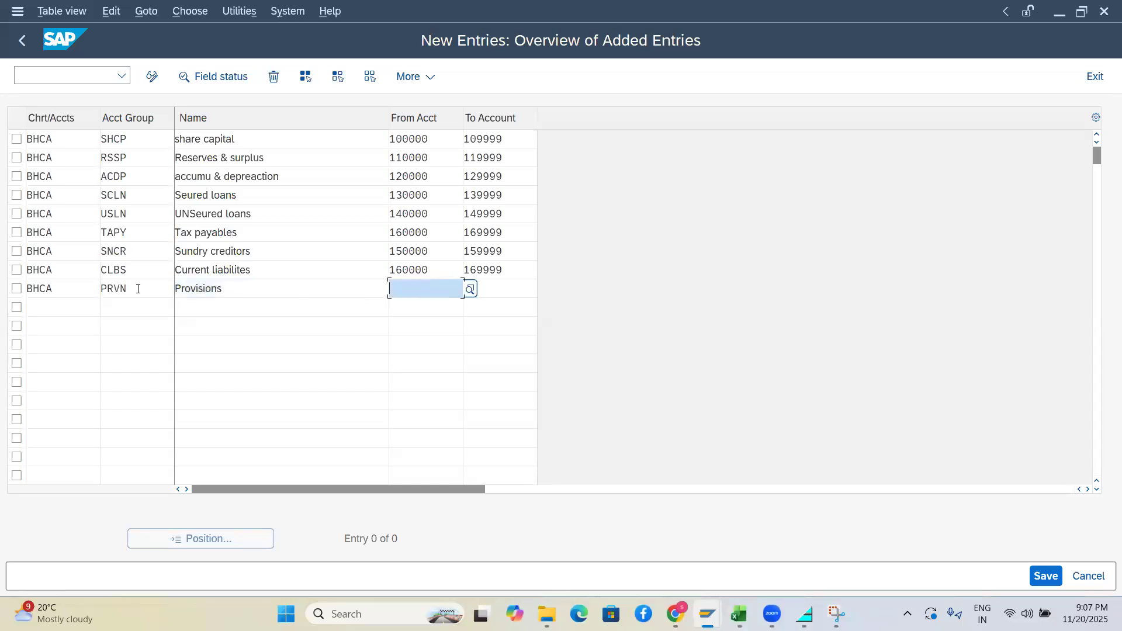
text(17)
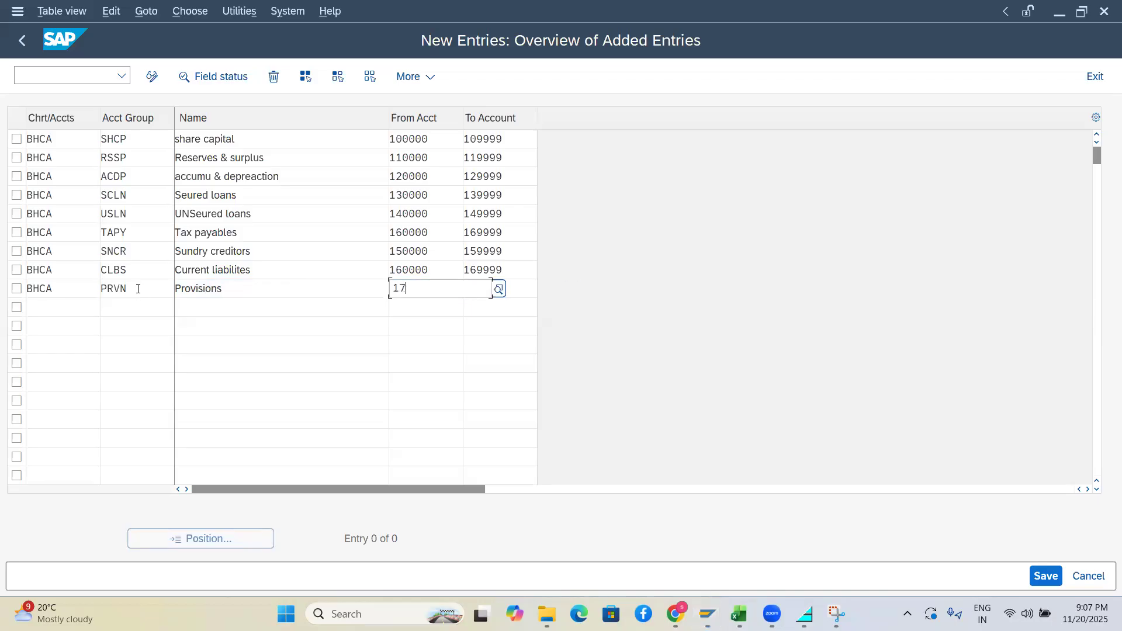
text(0000)
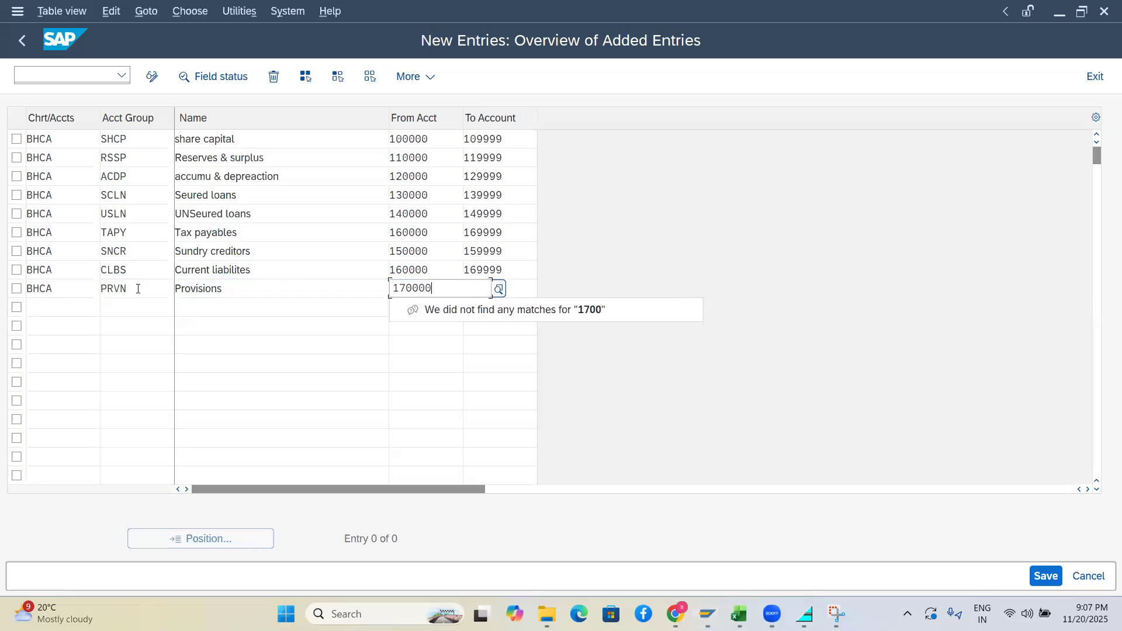
key(Tab)
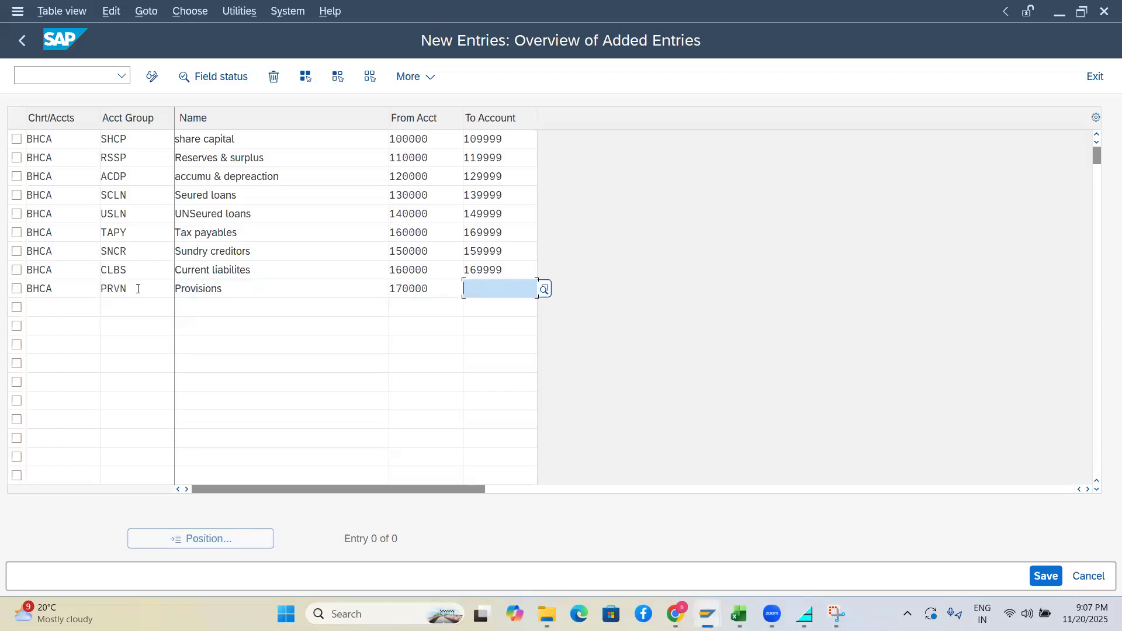
text(1799)
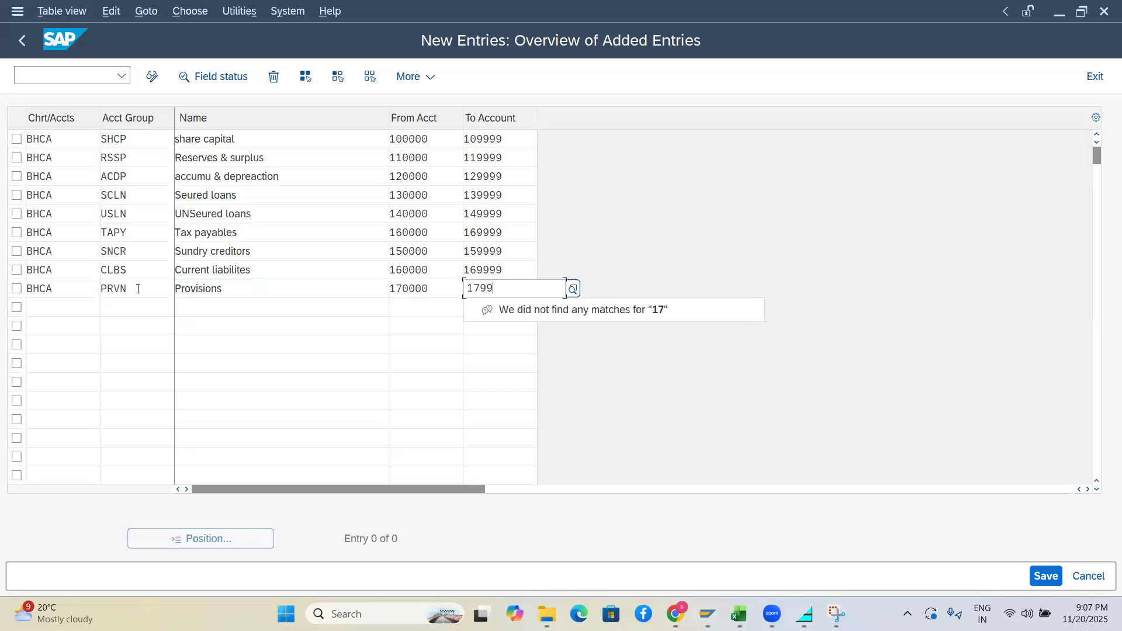
text(99)
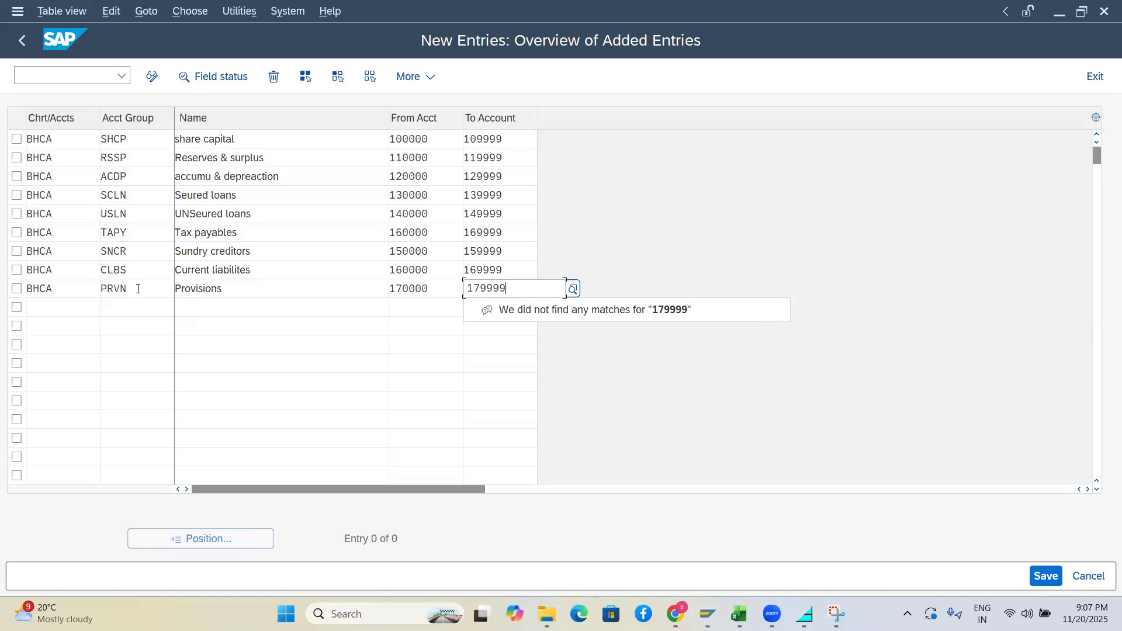
Change the Current liabilites range to 170000 through 179999
click(397, 270)
text(7)
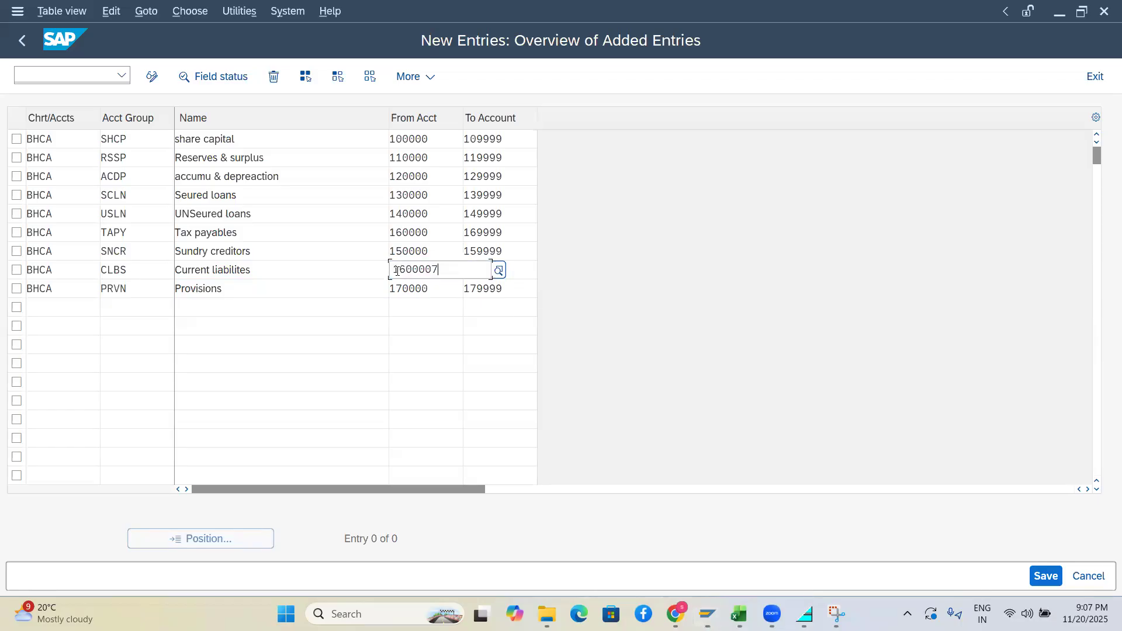
key(BackSpace)
click(405, 270)
key(BackSpace)
text(7)
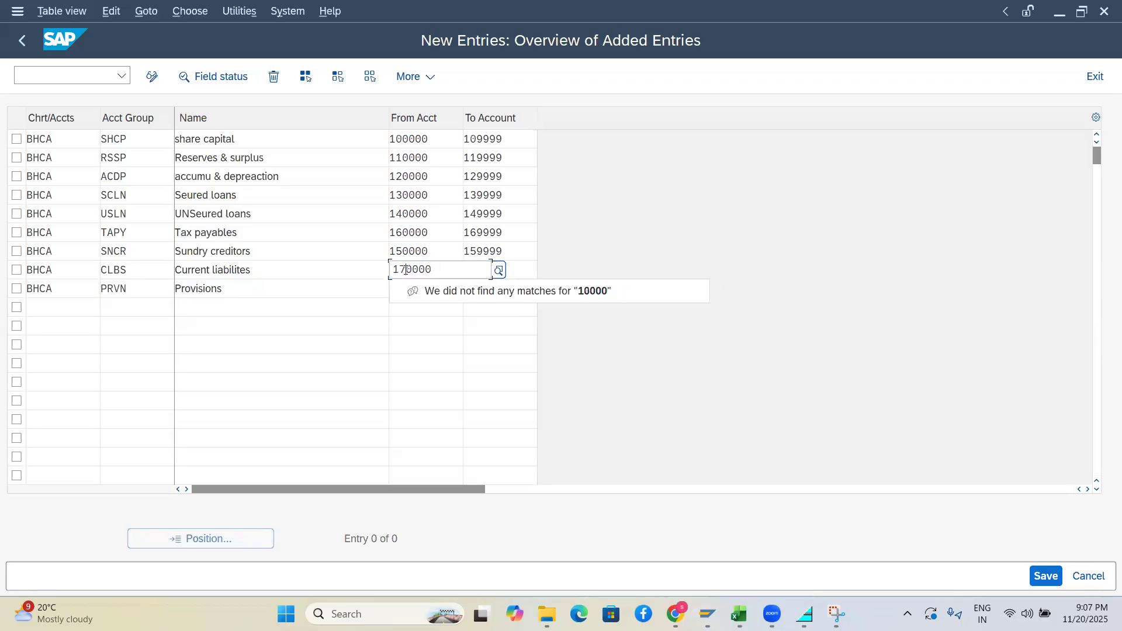
key(Tab)
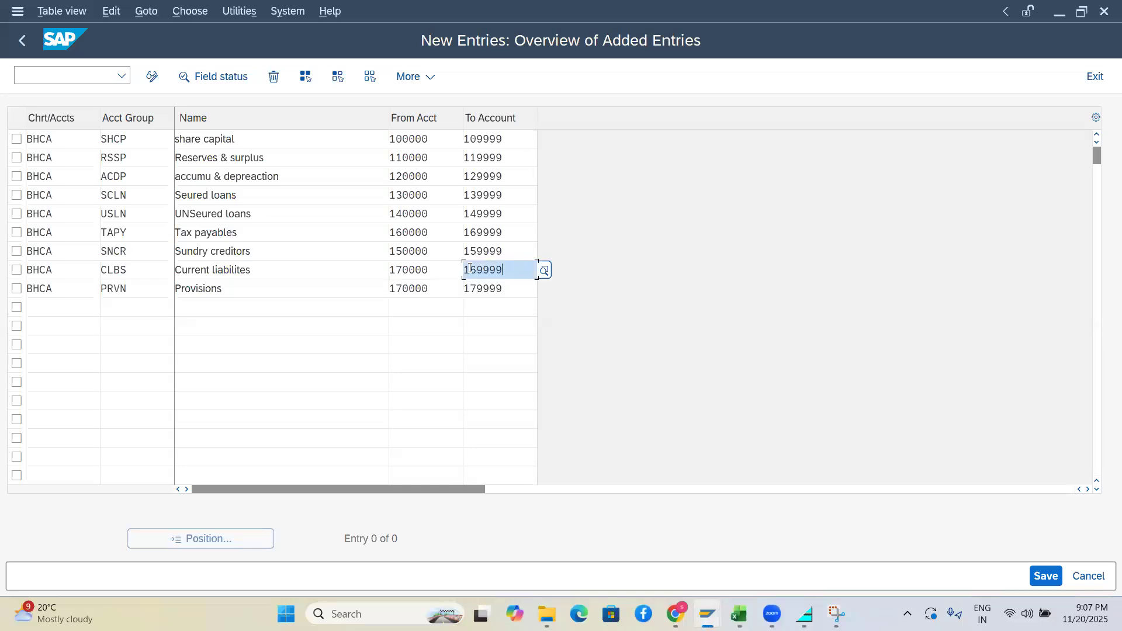
text(7)
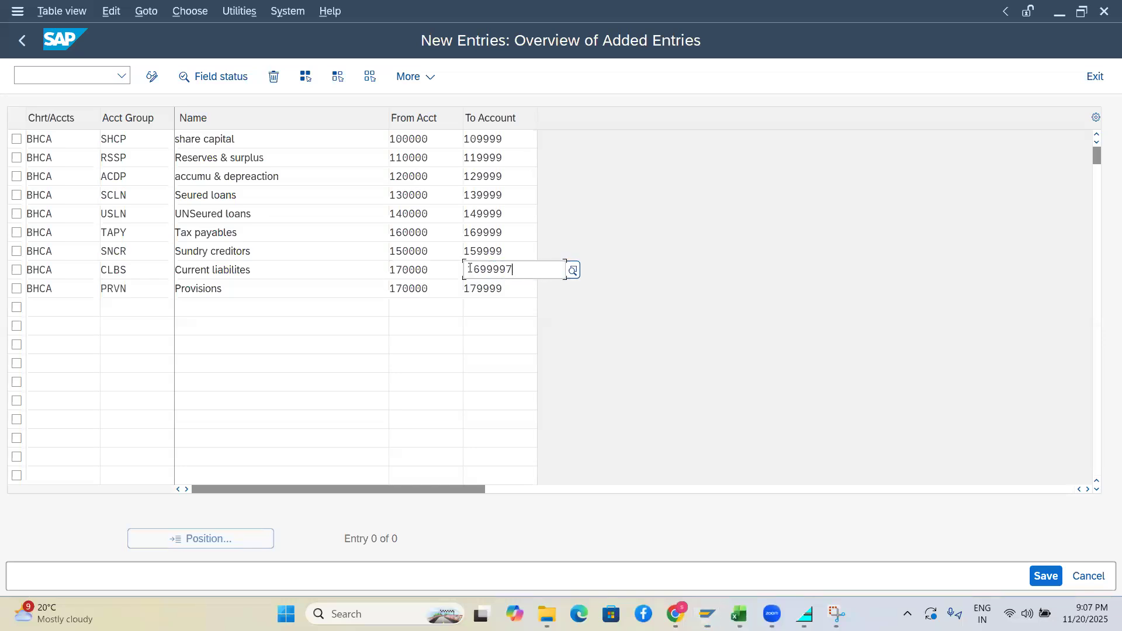
key(BackSpace)
key(Left)
key(Left)
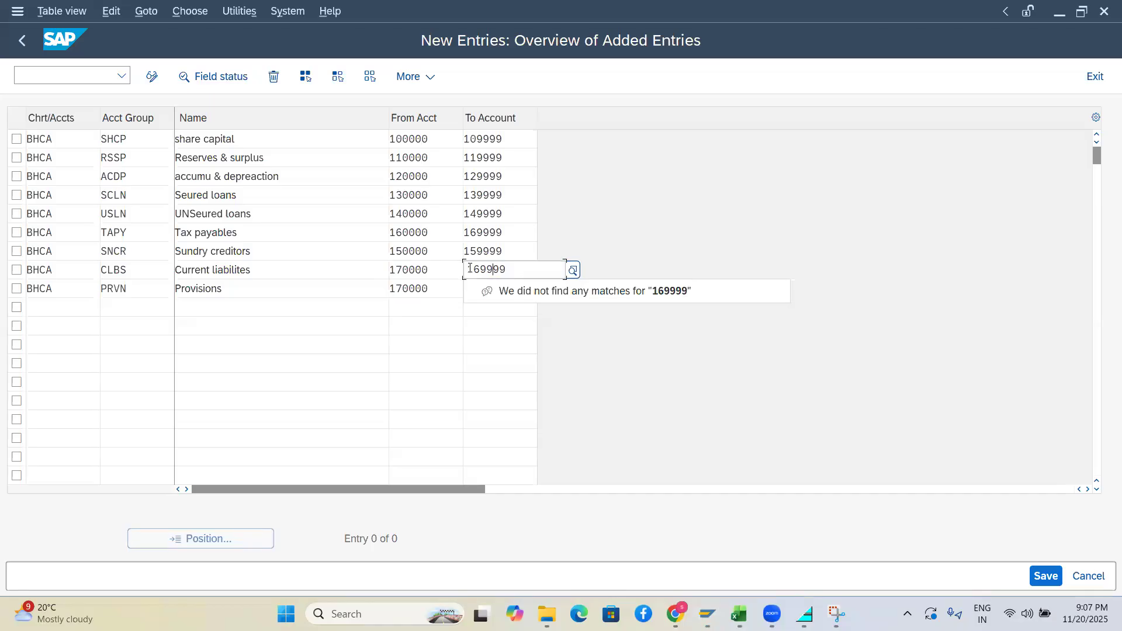
key(BackSpace)
text(7)
click(415, 339)
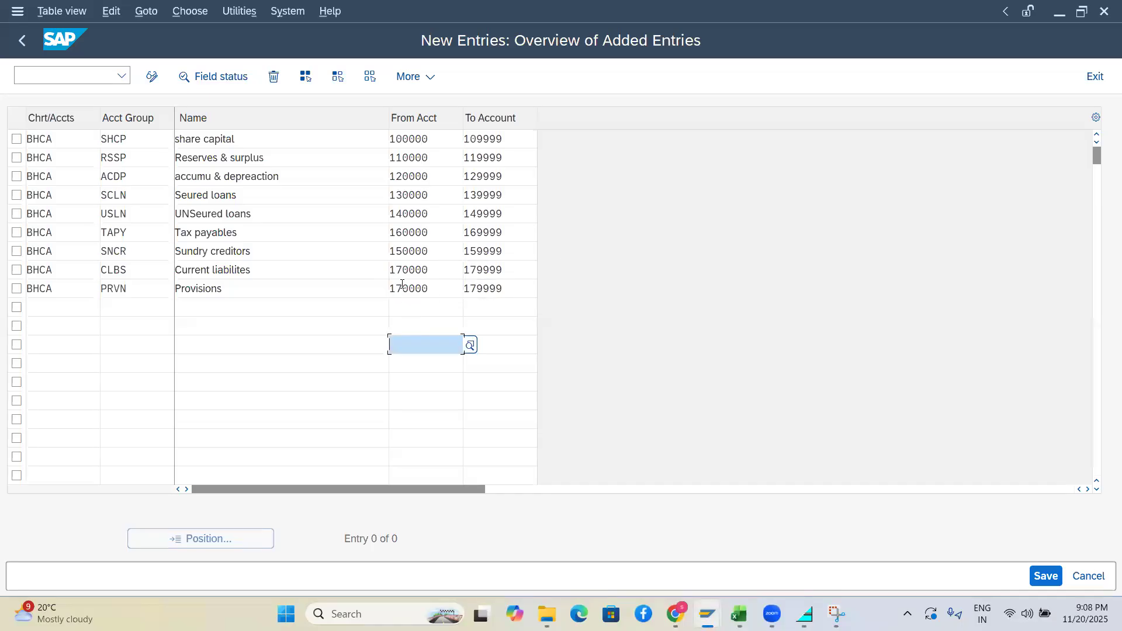
Change the Provisions range to 180000 through 189999
click(402, 287)
text(8)
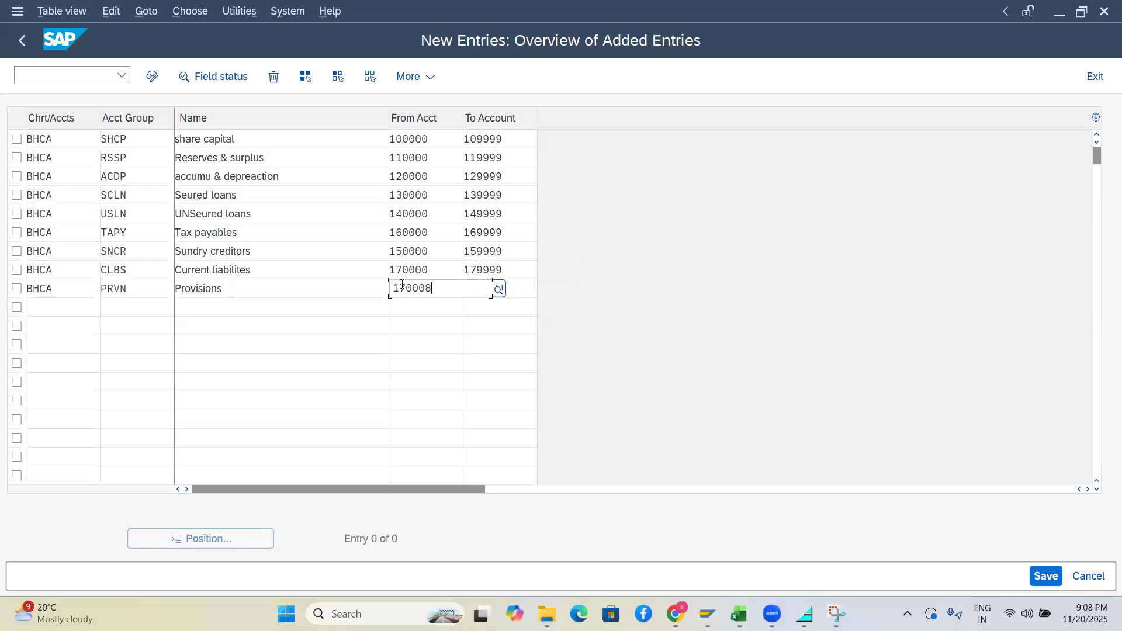
key(BackSpace)
key(BackSpace)
key(BackSpace)
key(BackSpace)
key(BackSpace)
text(80000)
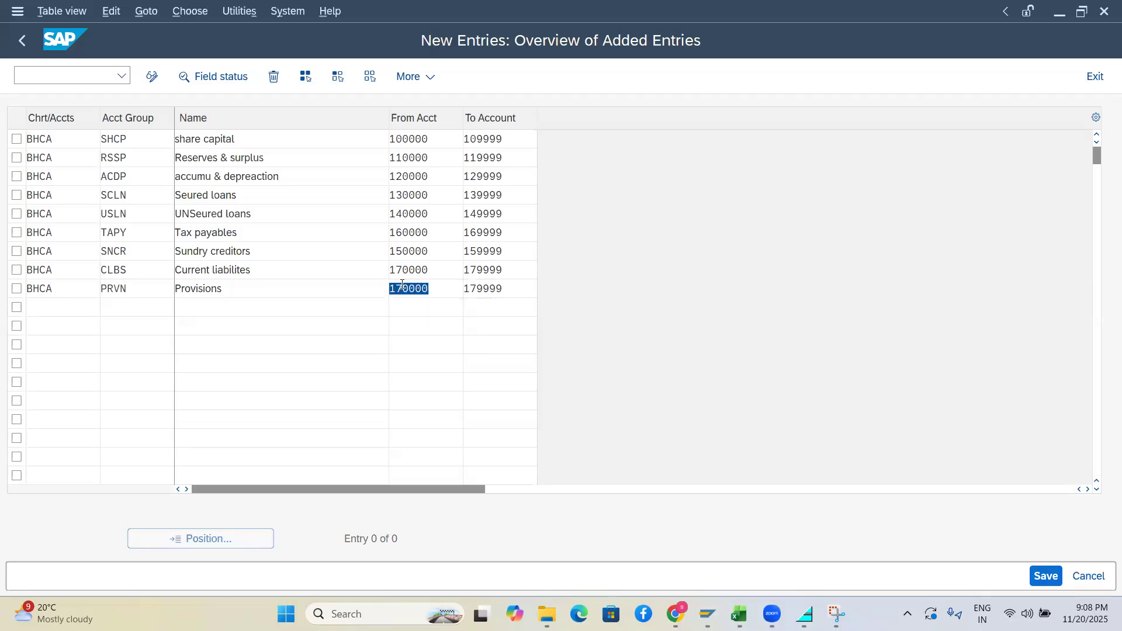
key(Tab)
text(18)
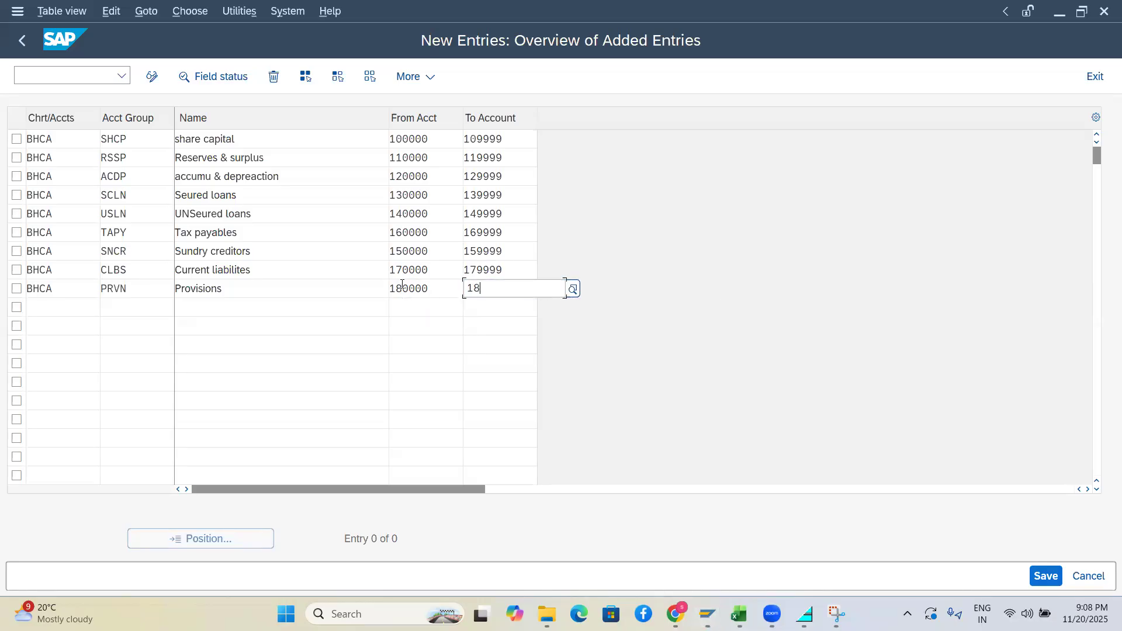
text(9999)
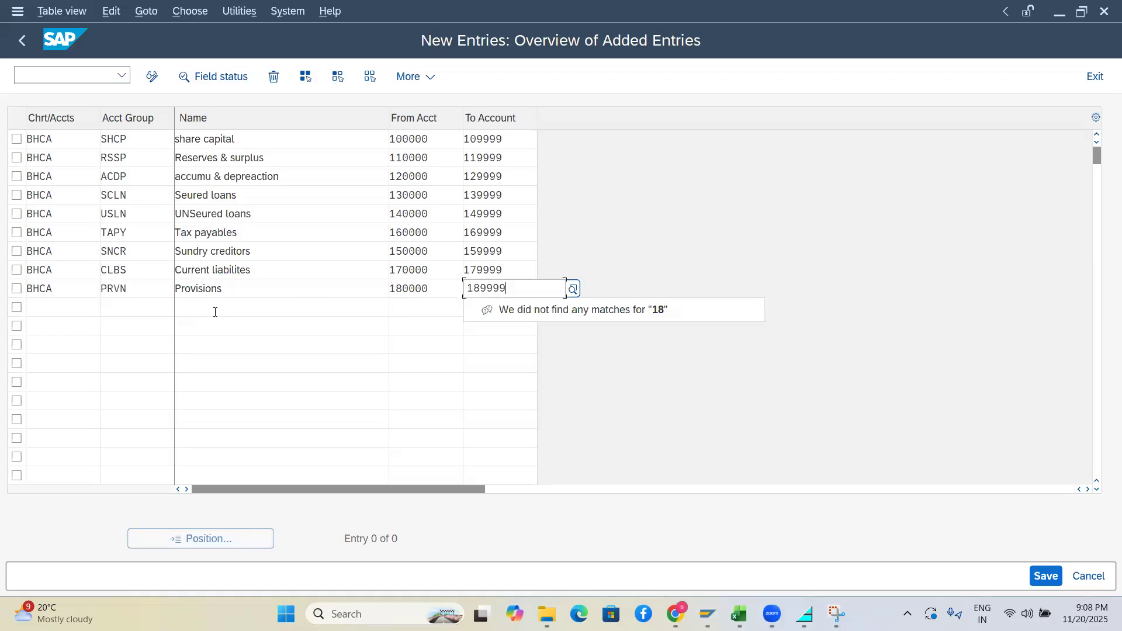
click(66, 317)
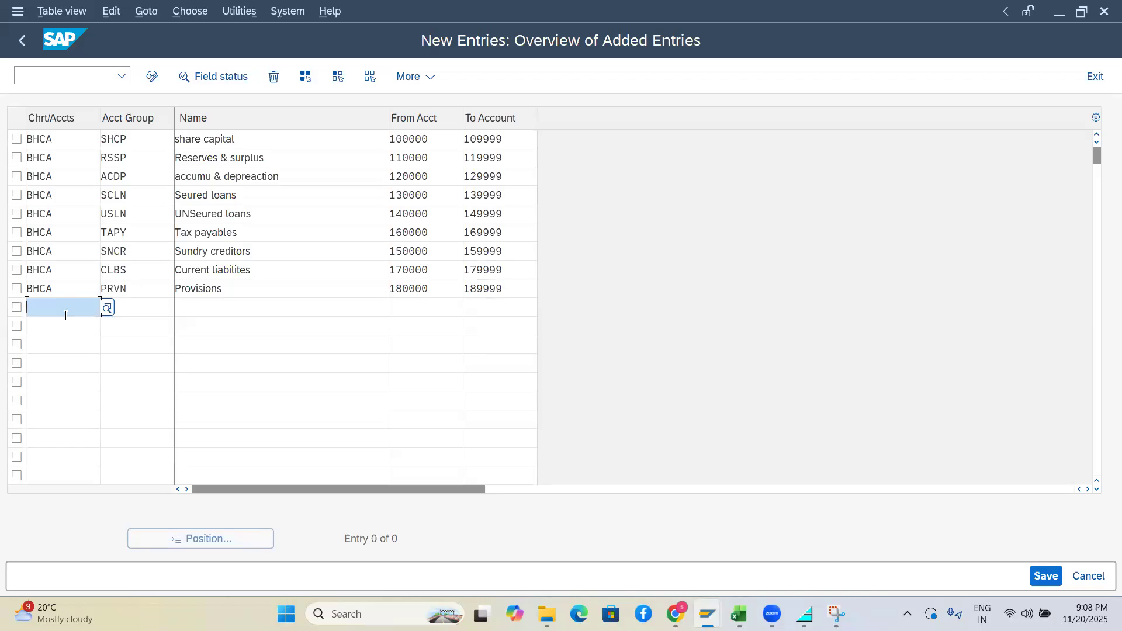
Copy BHCA from the Provisions row into the next empty row
click(76, 288)
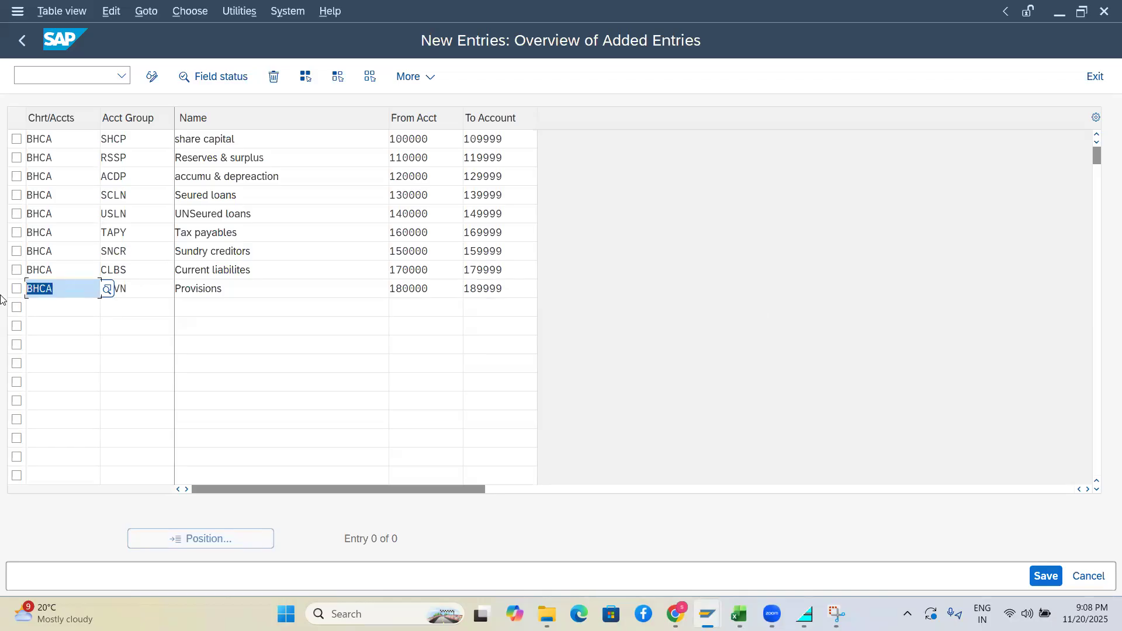
click(46, 314)
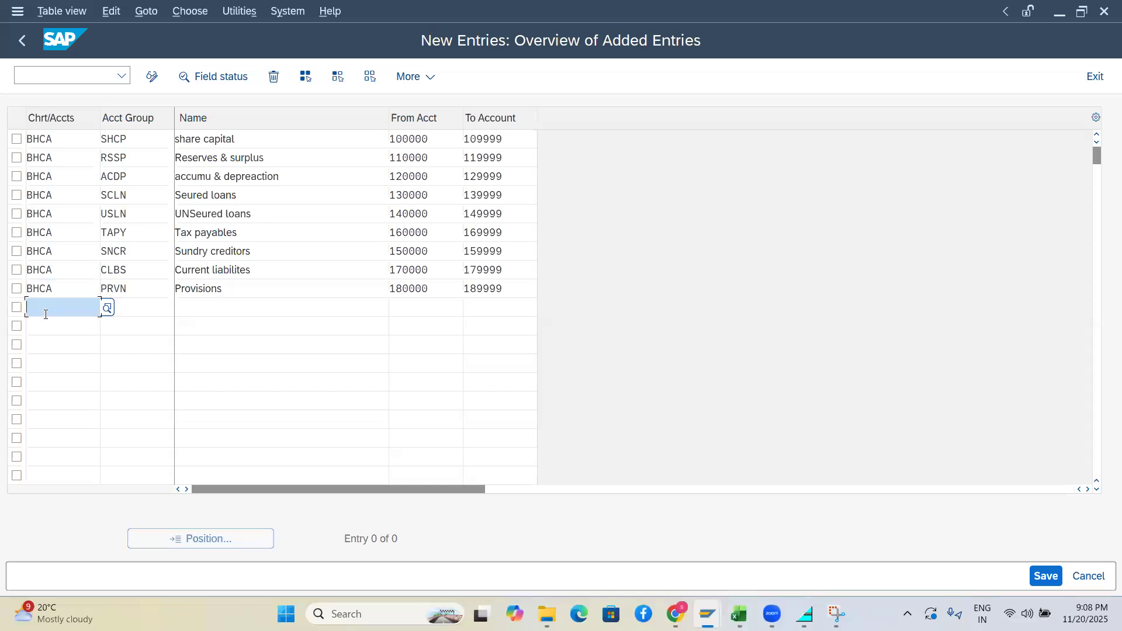
click(137, 304)
drag(64, 289, 13, 292)
key(ctrl+c)
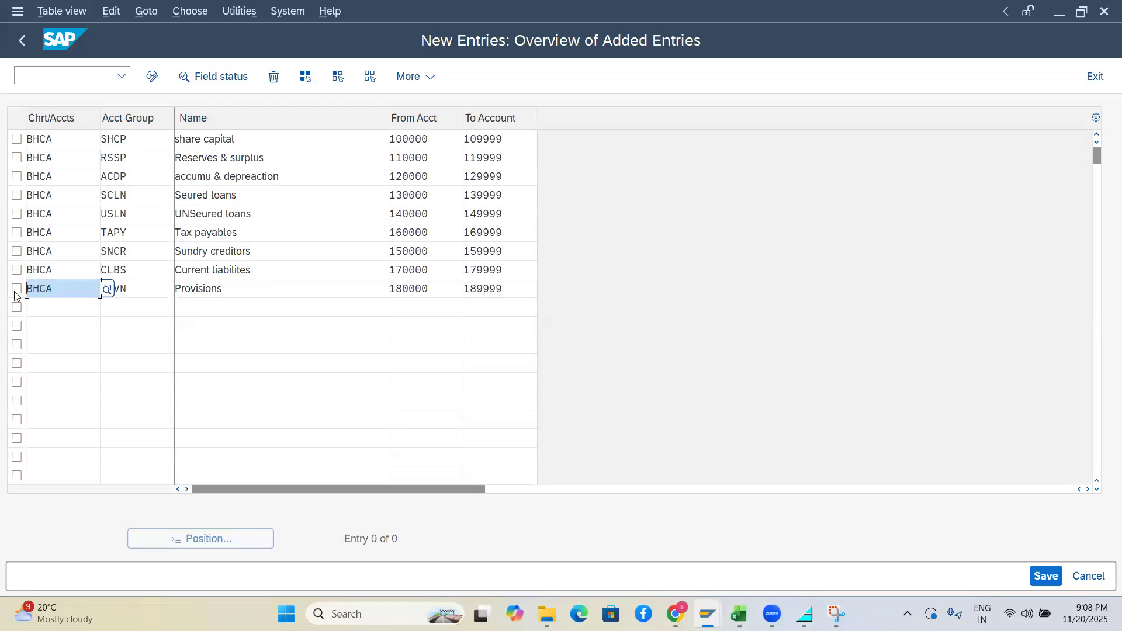
click(32, 308)
key(ctrl+v)
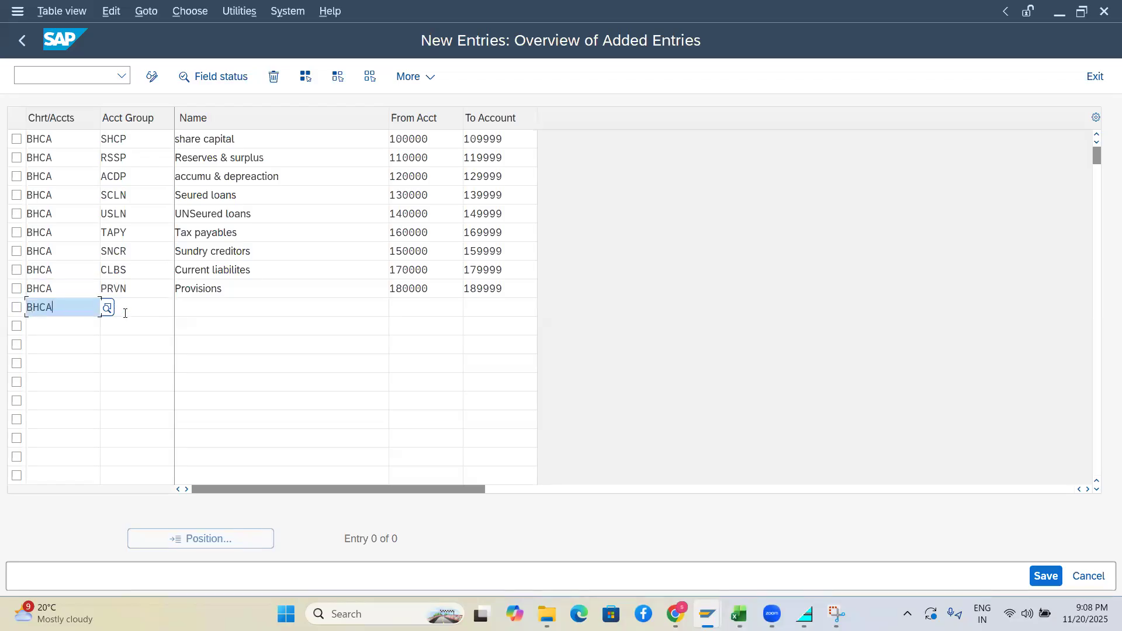
Enter account group FAST in uppercase for the new row
click(125, 307)
text(fast)
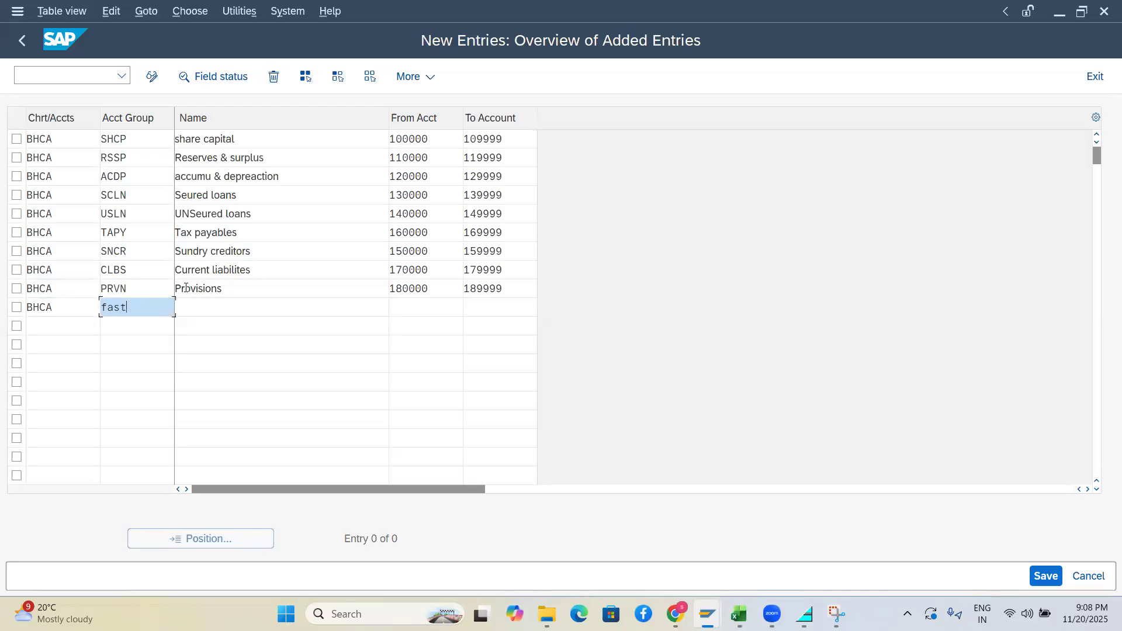
key(Tab)
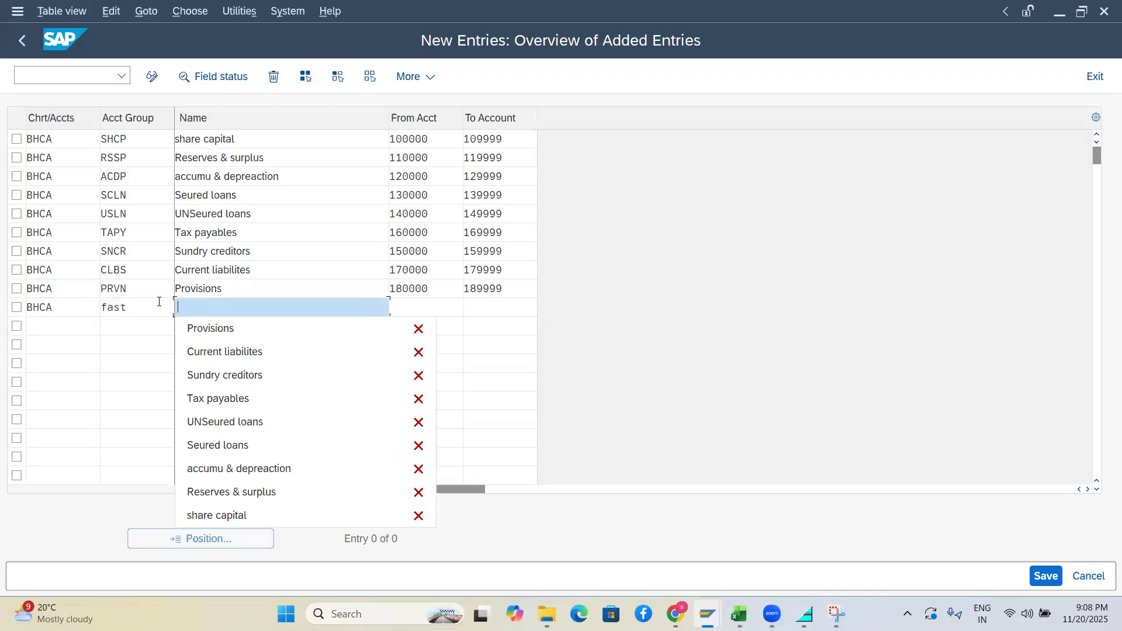
key(Escape)
key(shift+Tab)
key(BackSpace)
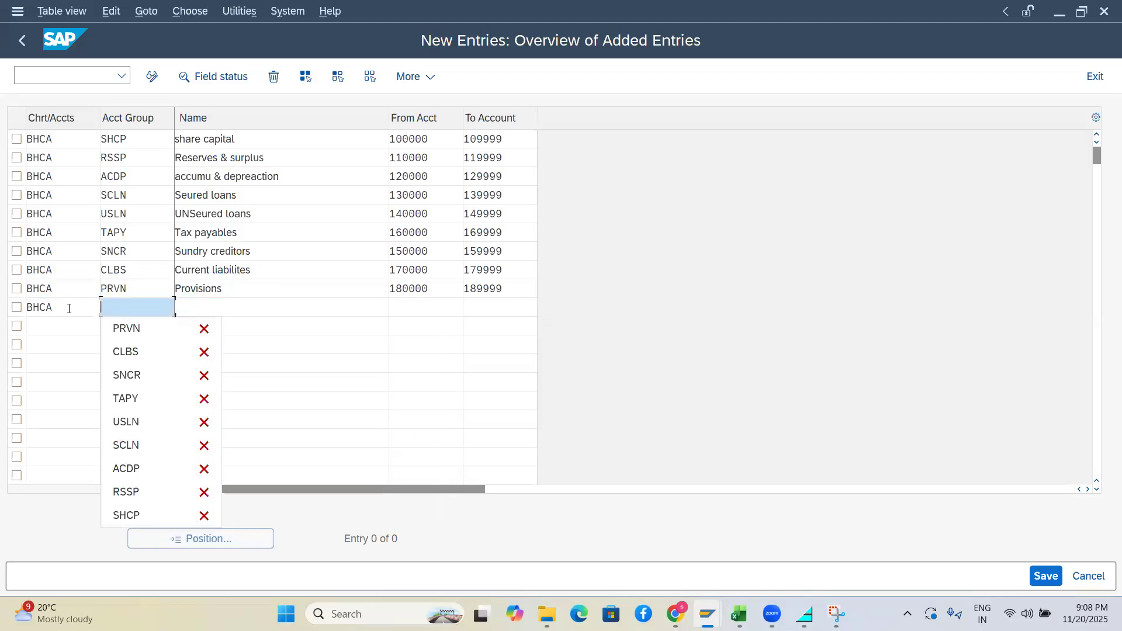
text(FAST)
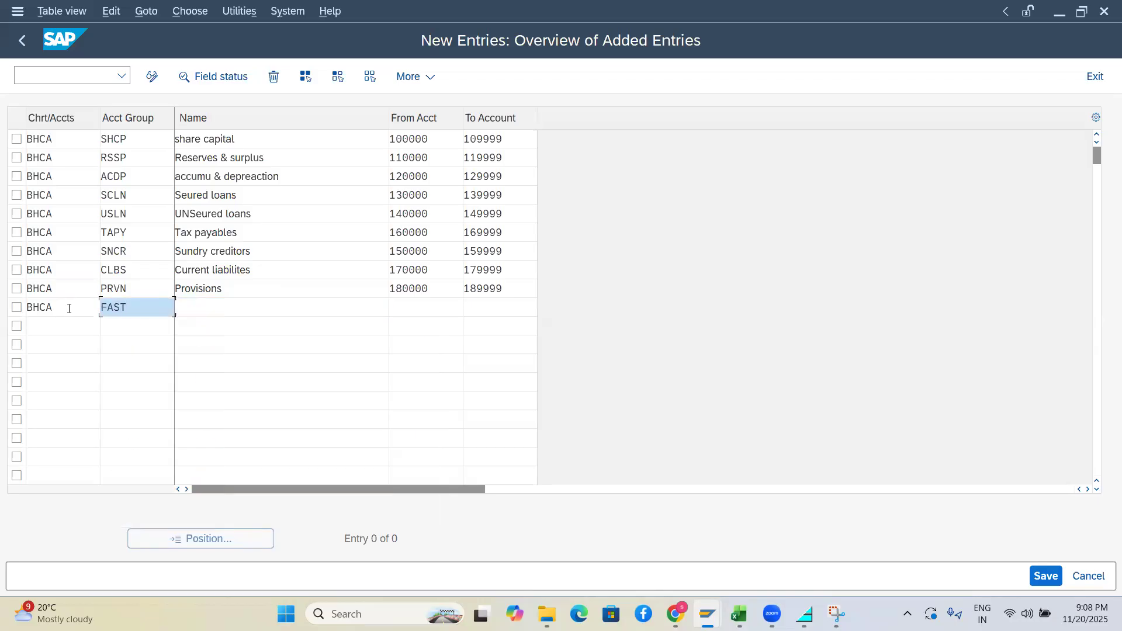
key(Tab)
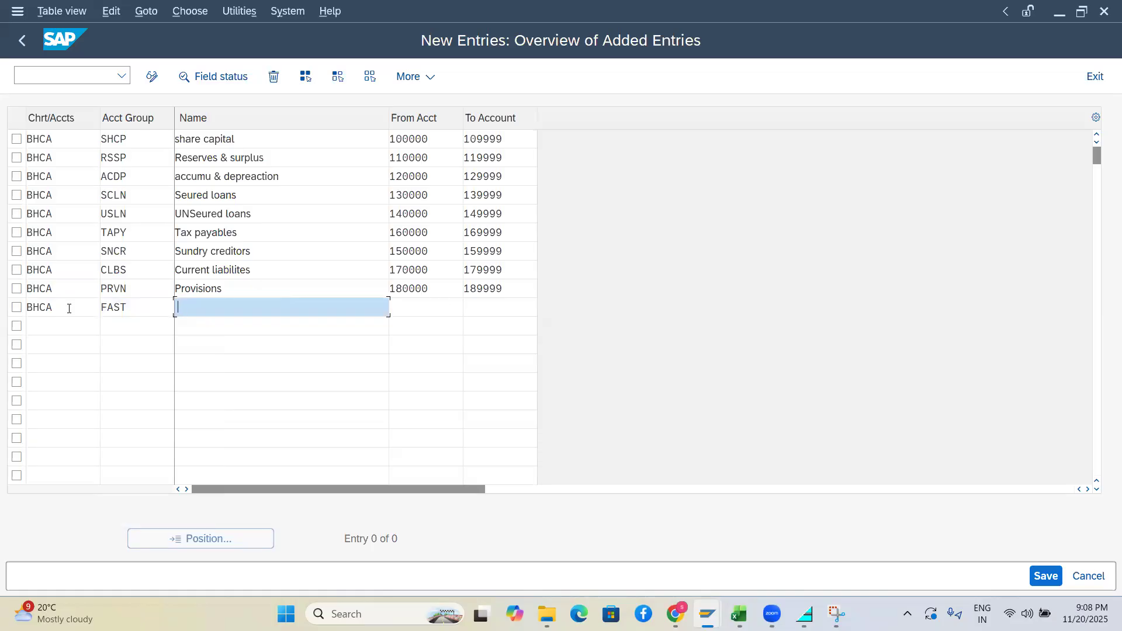
Name the FAST group 'Fixed assets' with starting account 20000
text(FI)
key(BackSpace)
text(I)
key(BackSpace)
text(ixed assets)
key(Tab)
text(20000)
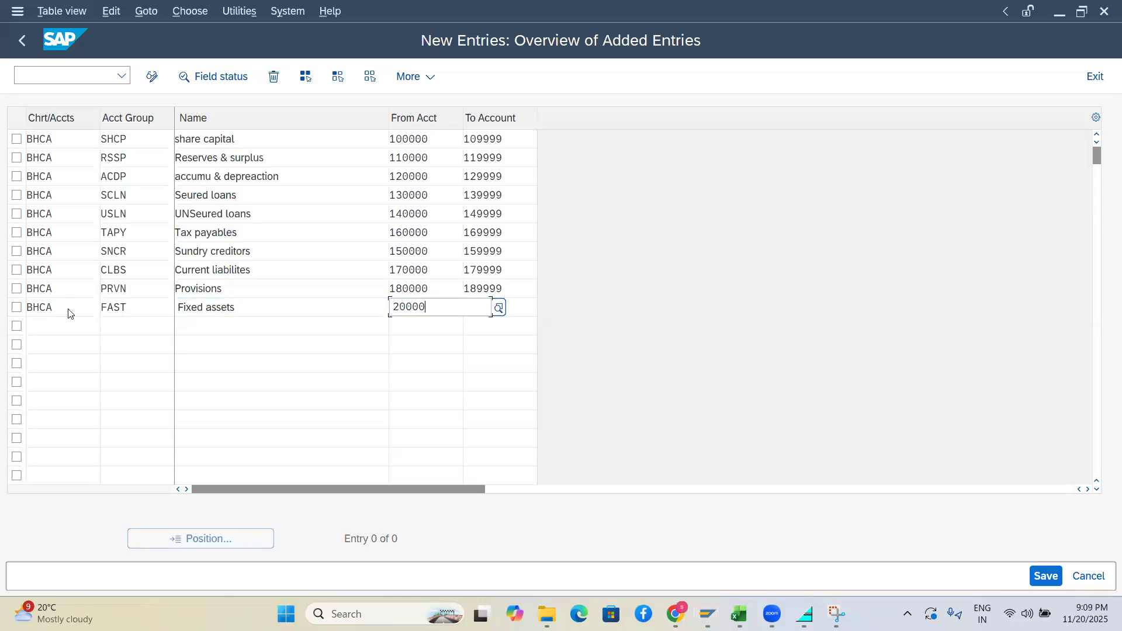
key(Return)
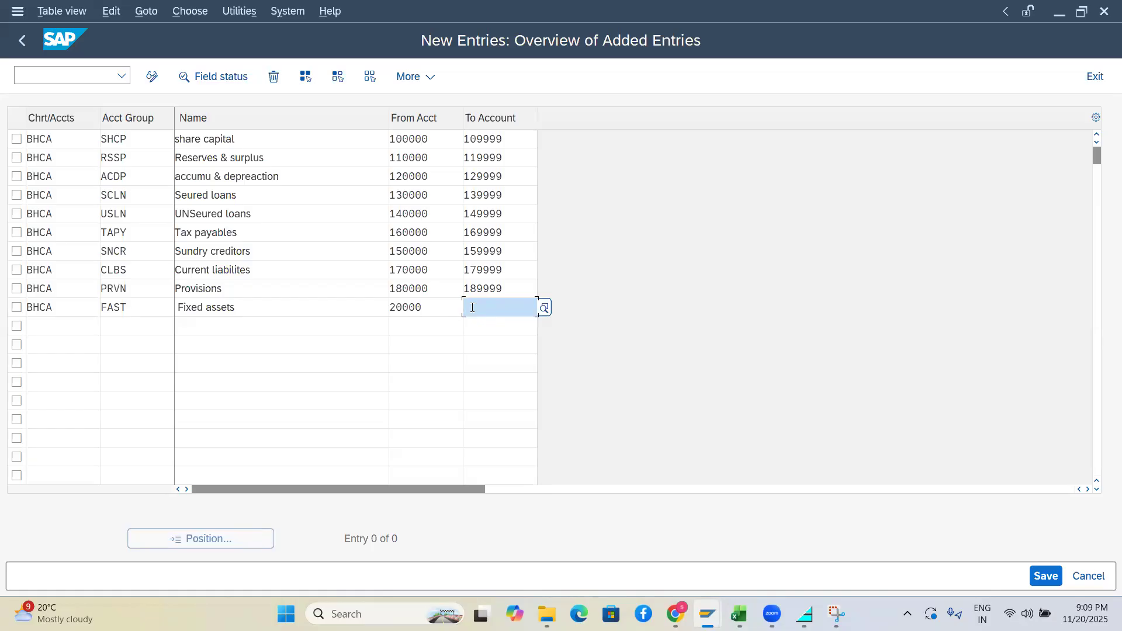
Set the FAST row's To Account to 209999
text(20)
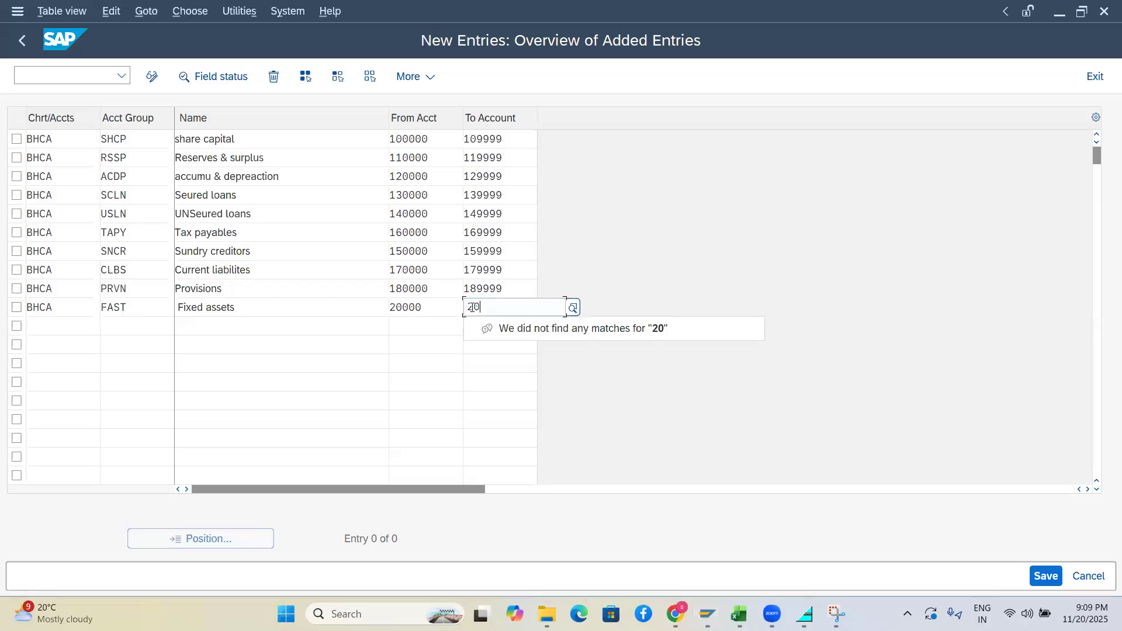
key(BackSpace)
text(09999)
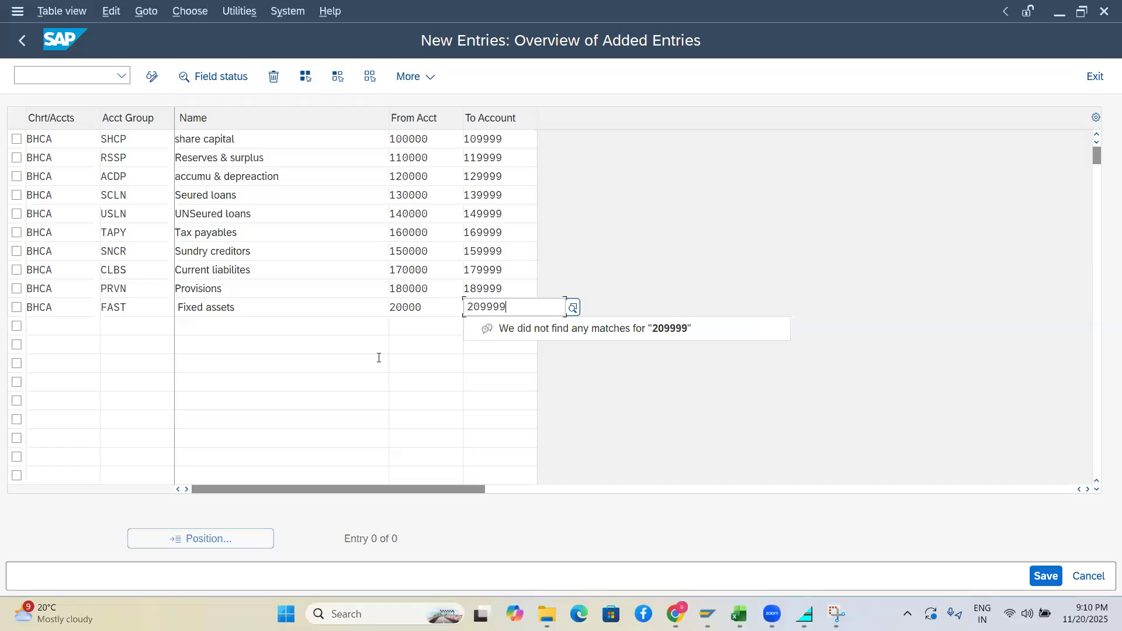
click(381, 358)
click(63, 325)
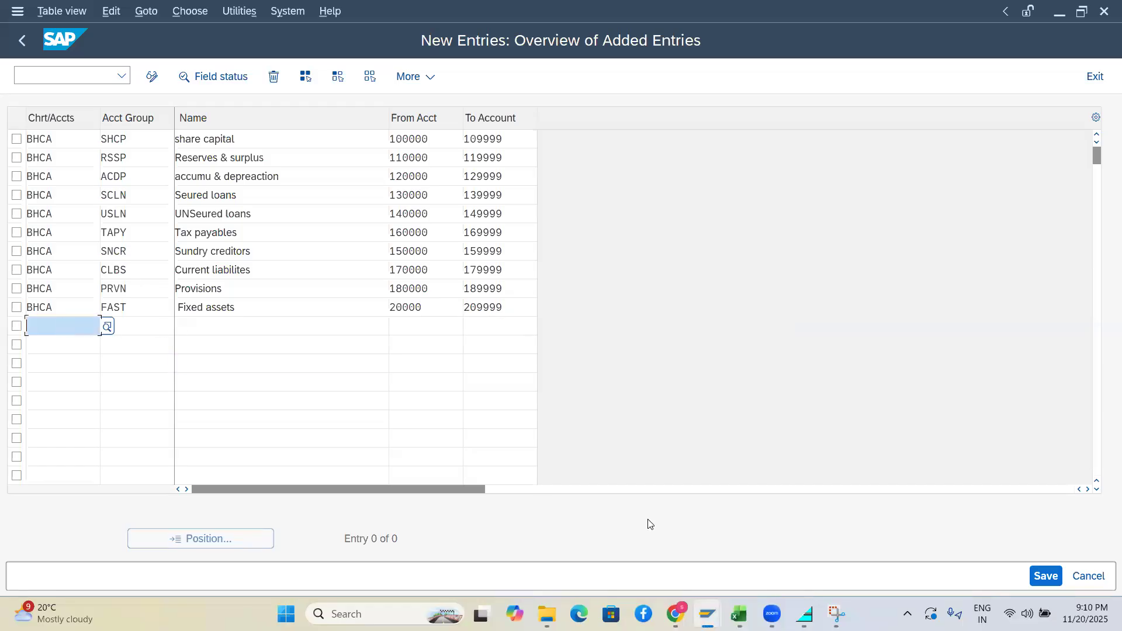
Save the groups under the customizing request, then paste BHCA into the next blank row
click(1045, 577)
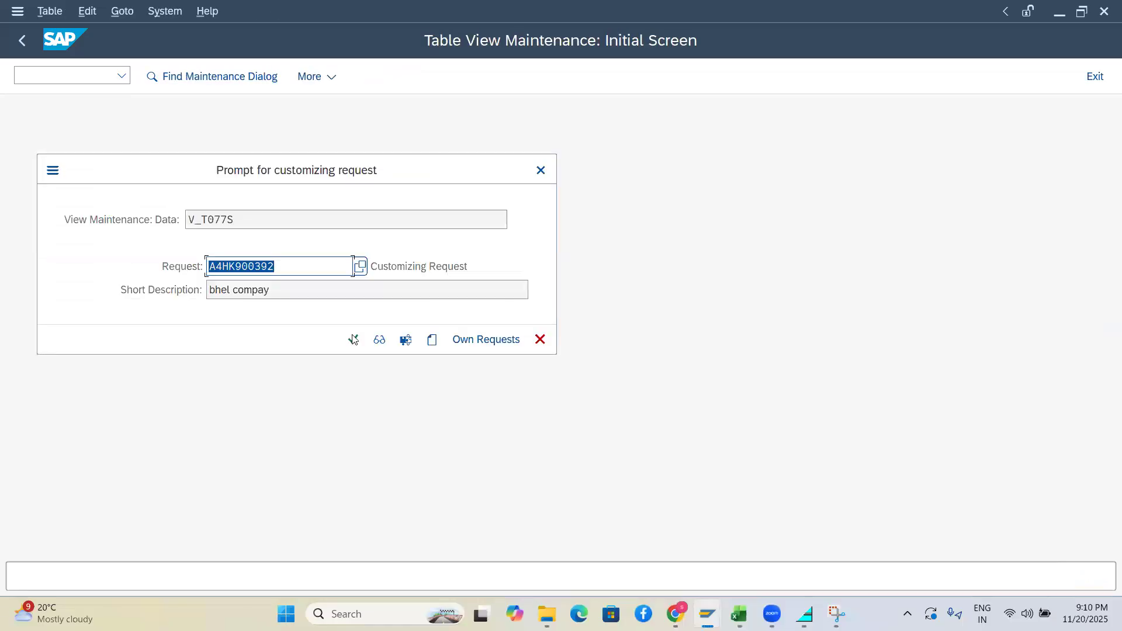
click(352, 339)
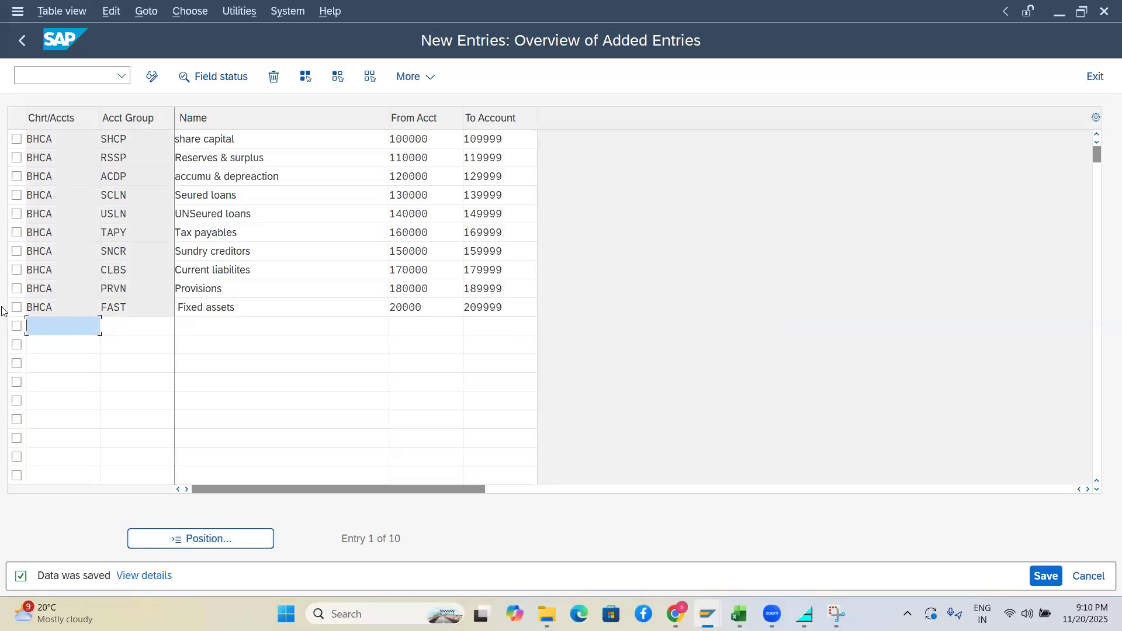
drag(53, 308, 4, 308)
key(ctrl+c)
key(Down)
key(ctrl+v)
click(771, 613)
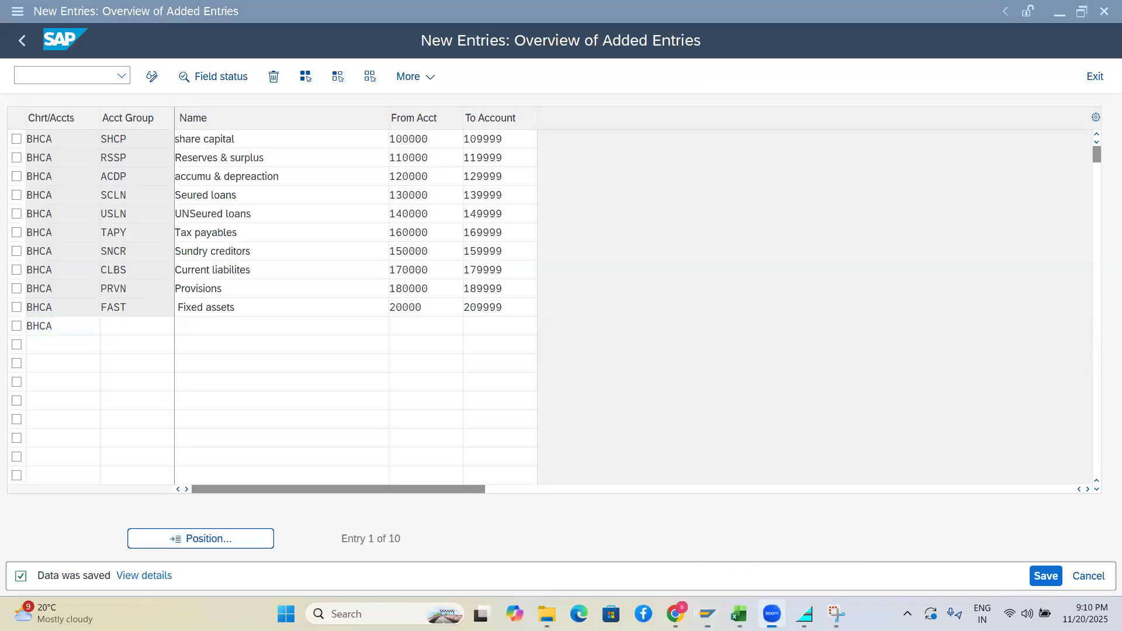